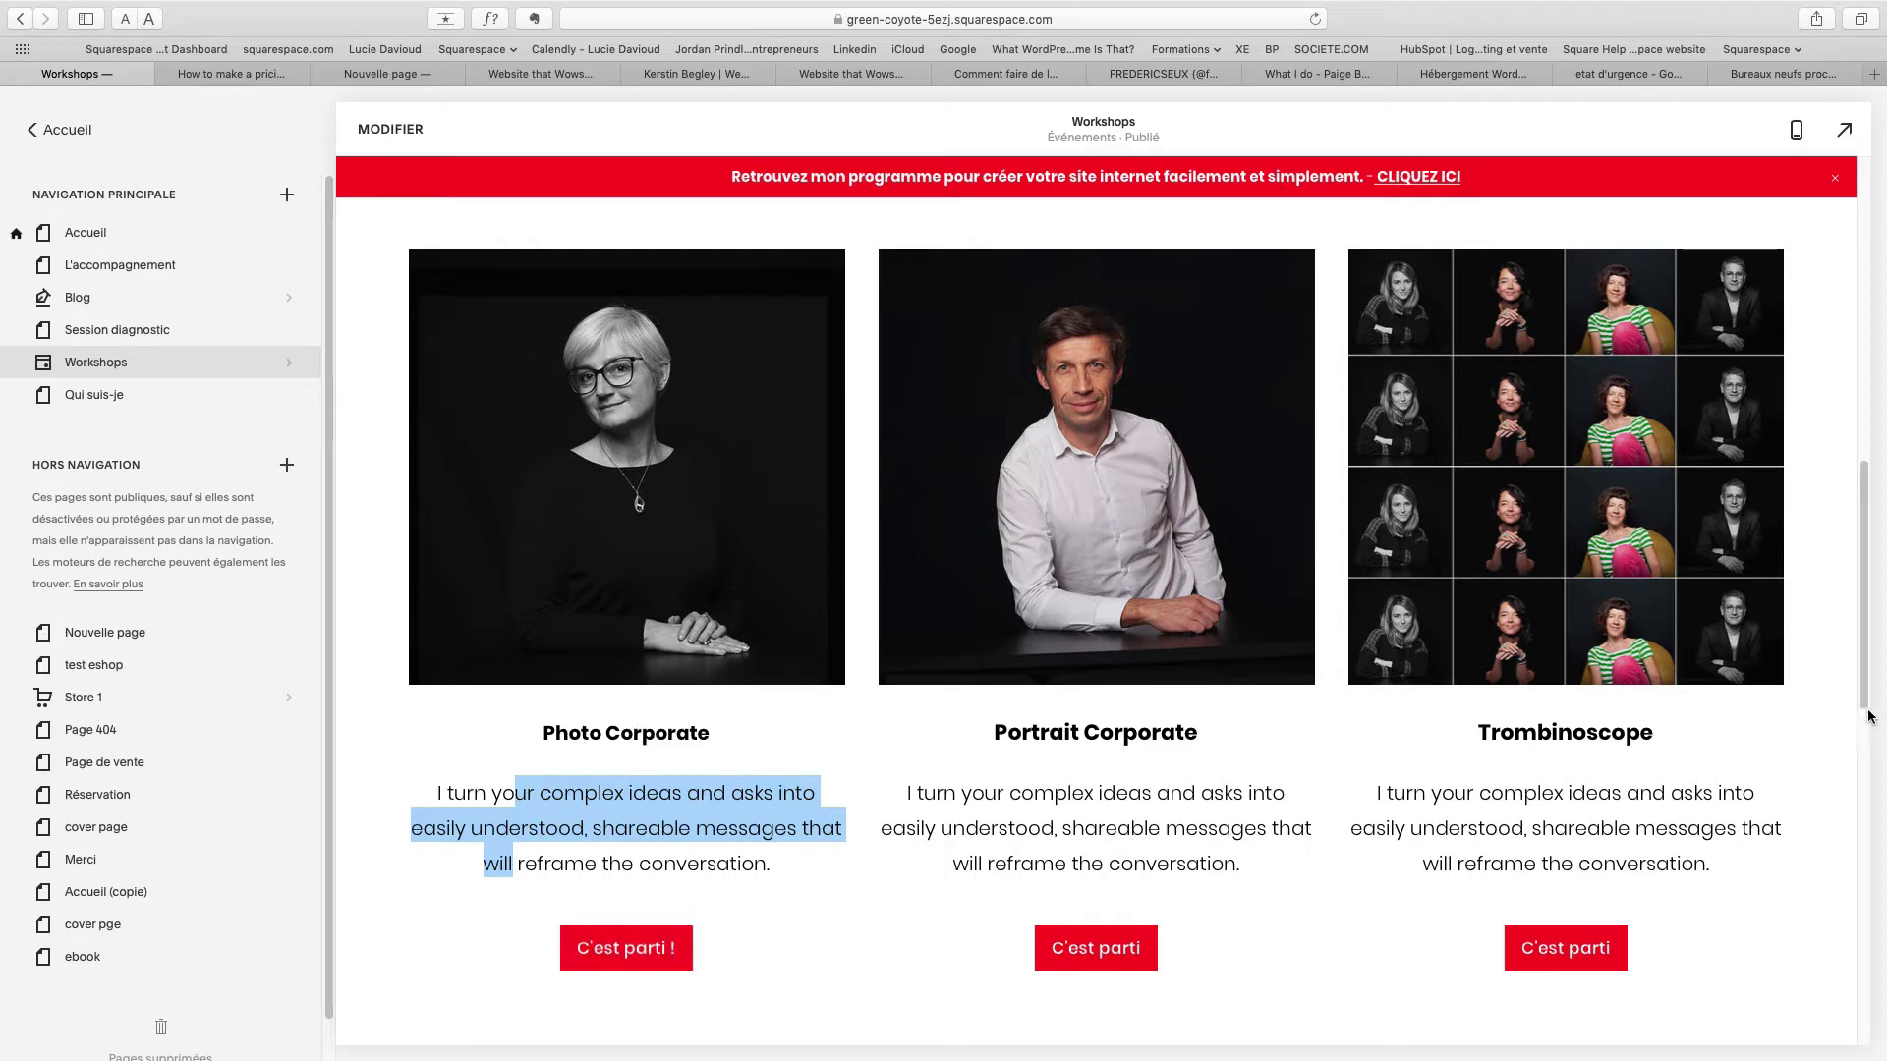
# Move the Workshops page out of the main navigation into the Hors navigation list, just below Nouvelle page.
pyautogui.scroll(2, 590, 732)
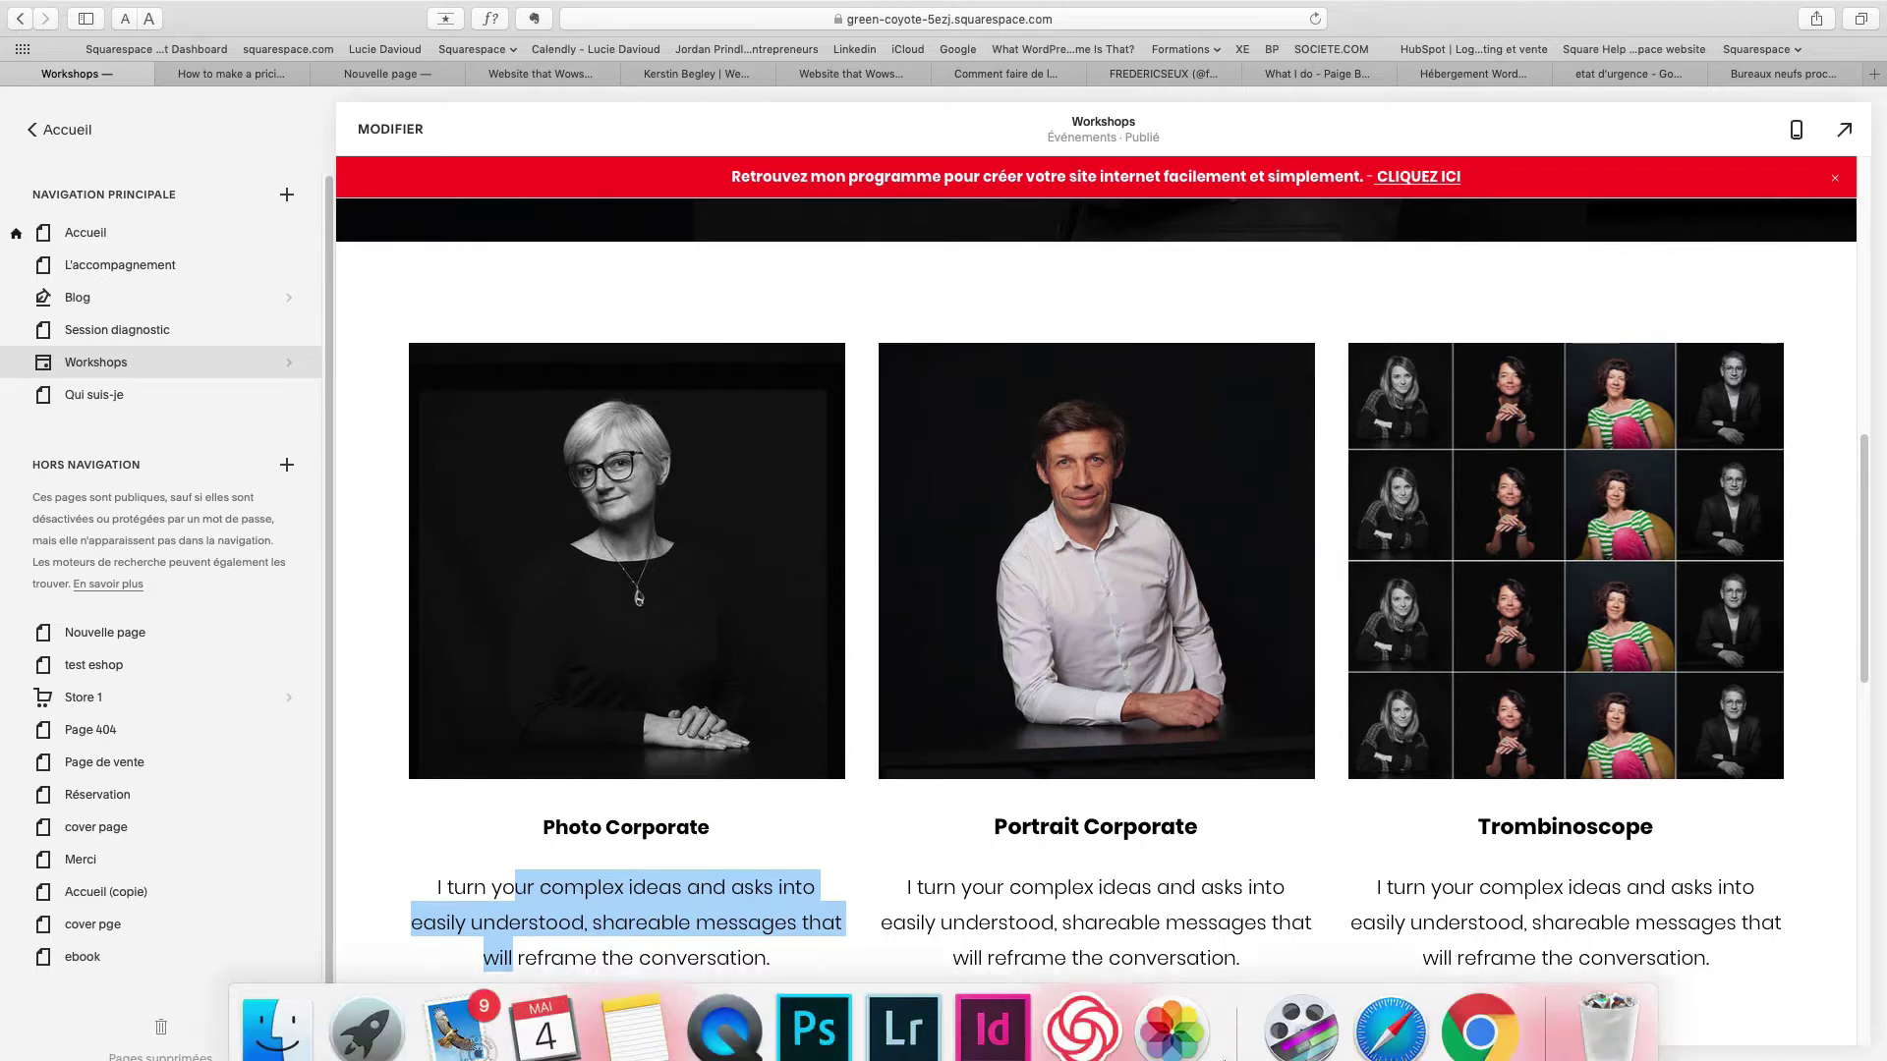
pyautogui.scroll(-5, 713, 794)
pyautogui.scroll(2, 688, 747)
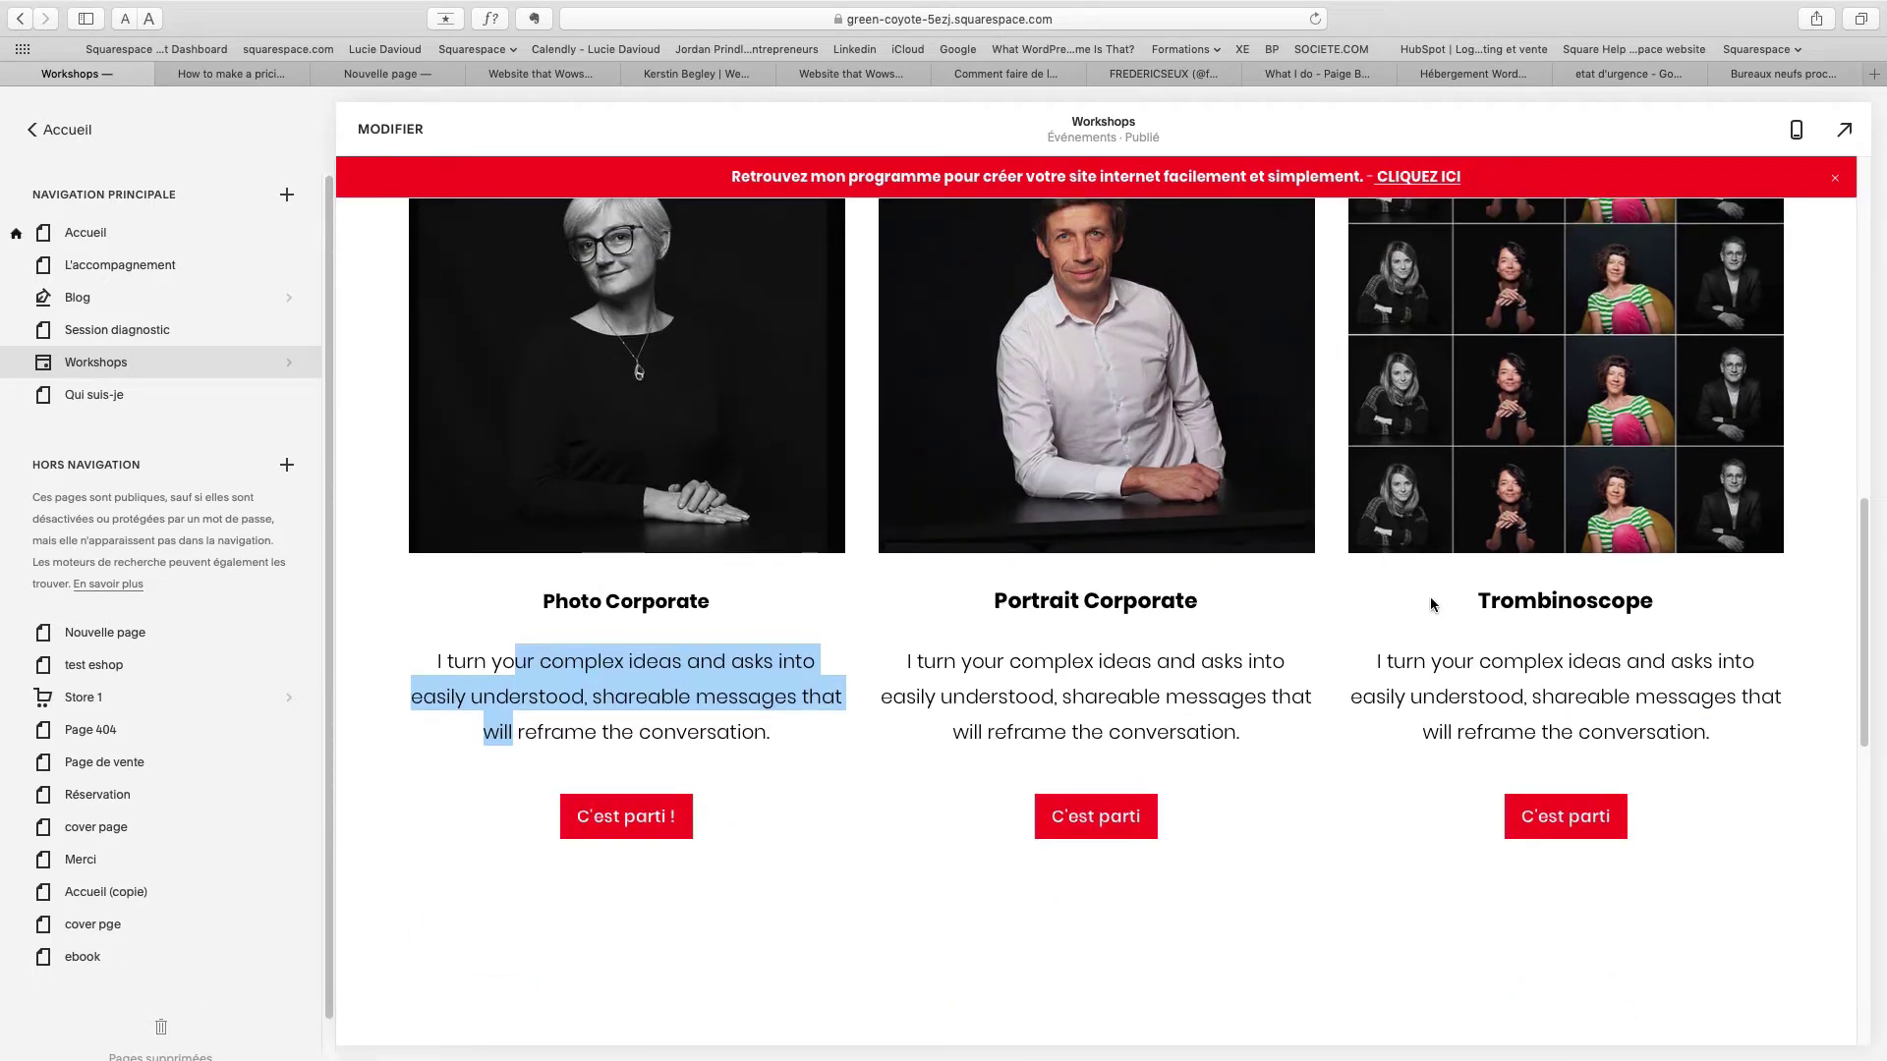
pyautogui.scroll(1, 1277, 649)
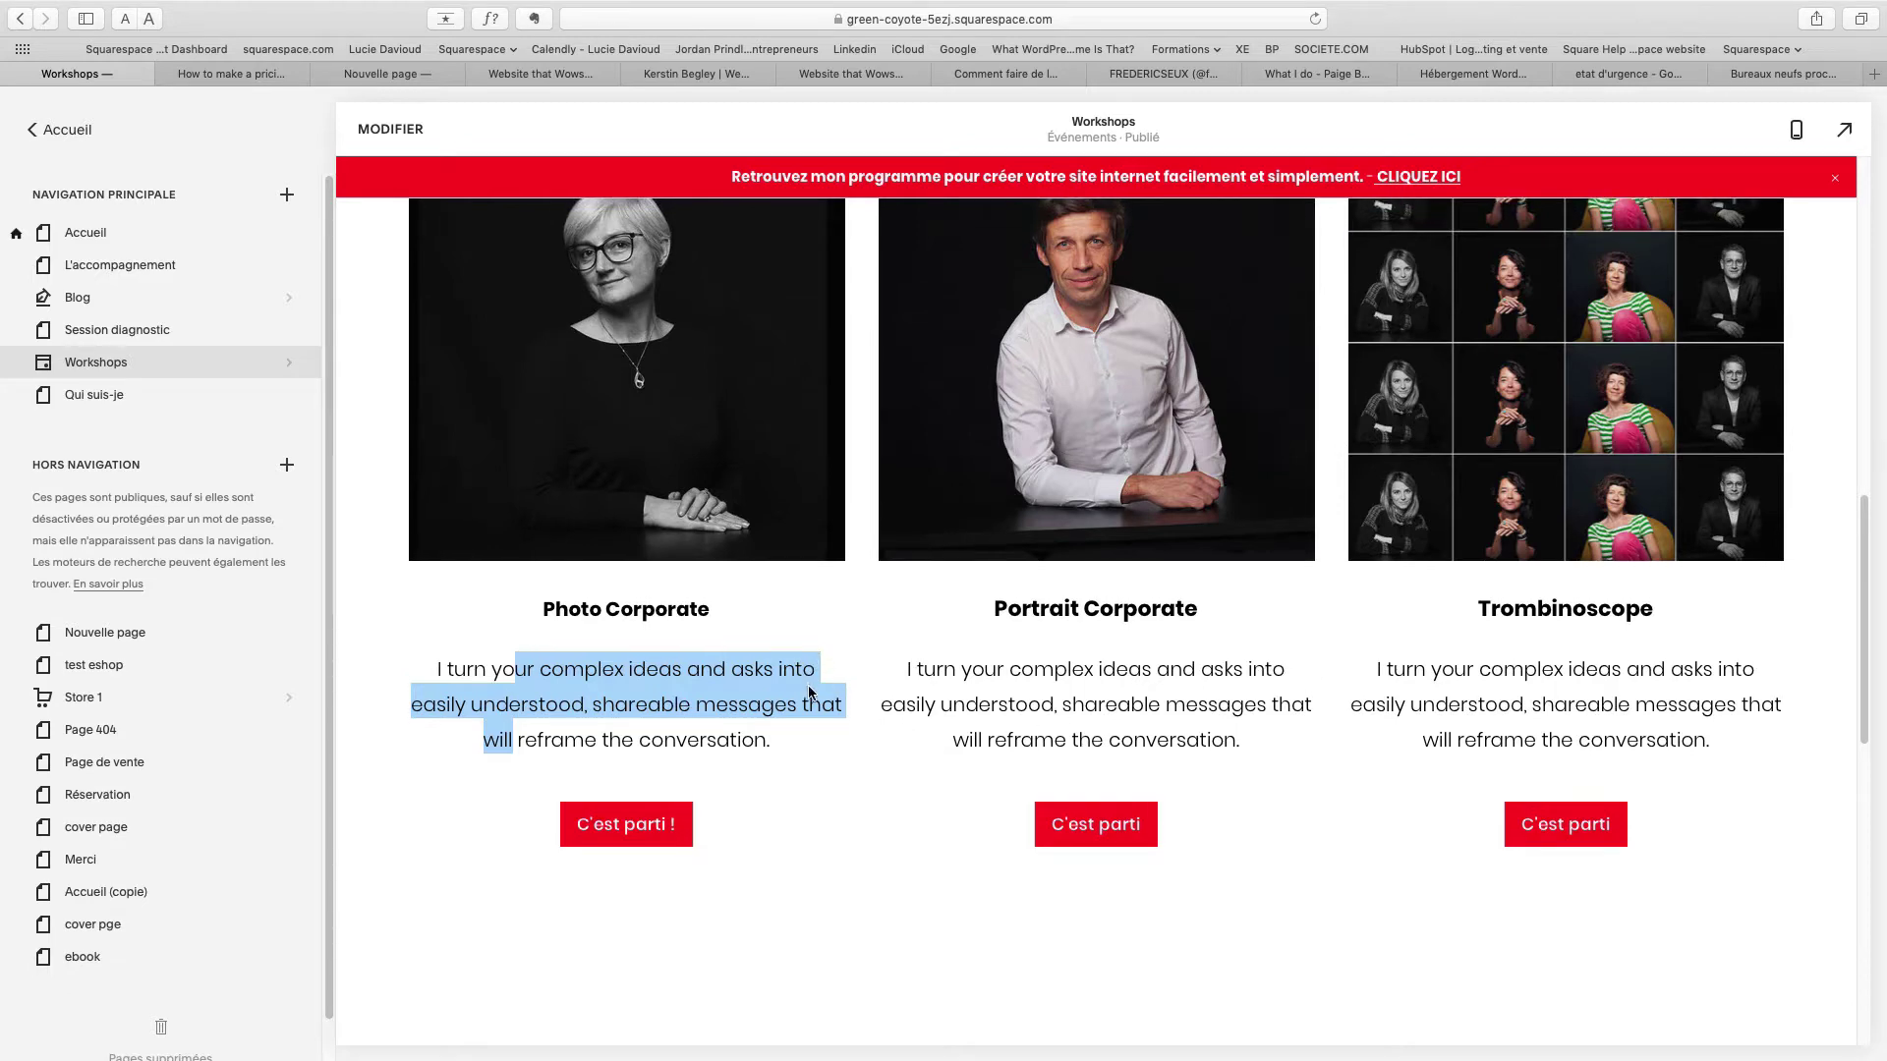
pyautogui.scroll(3, 810, 692)
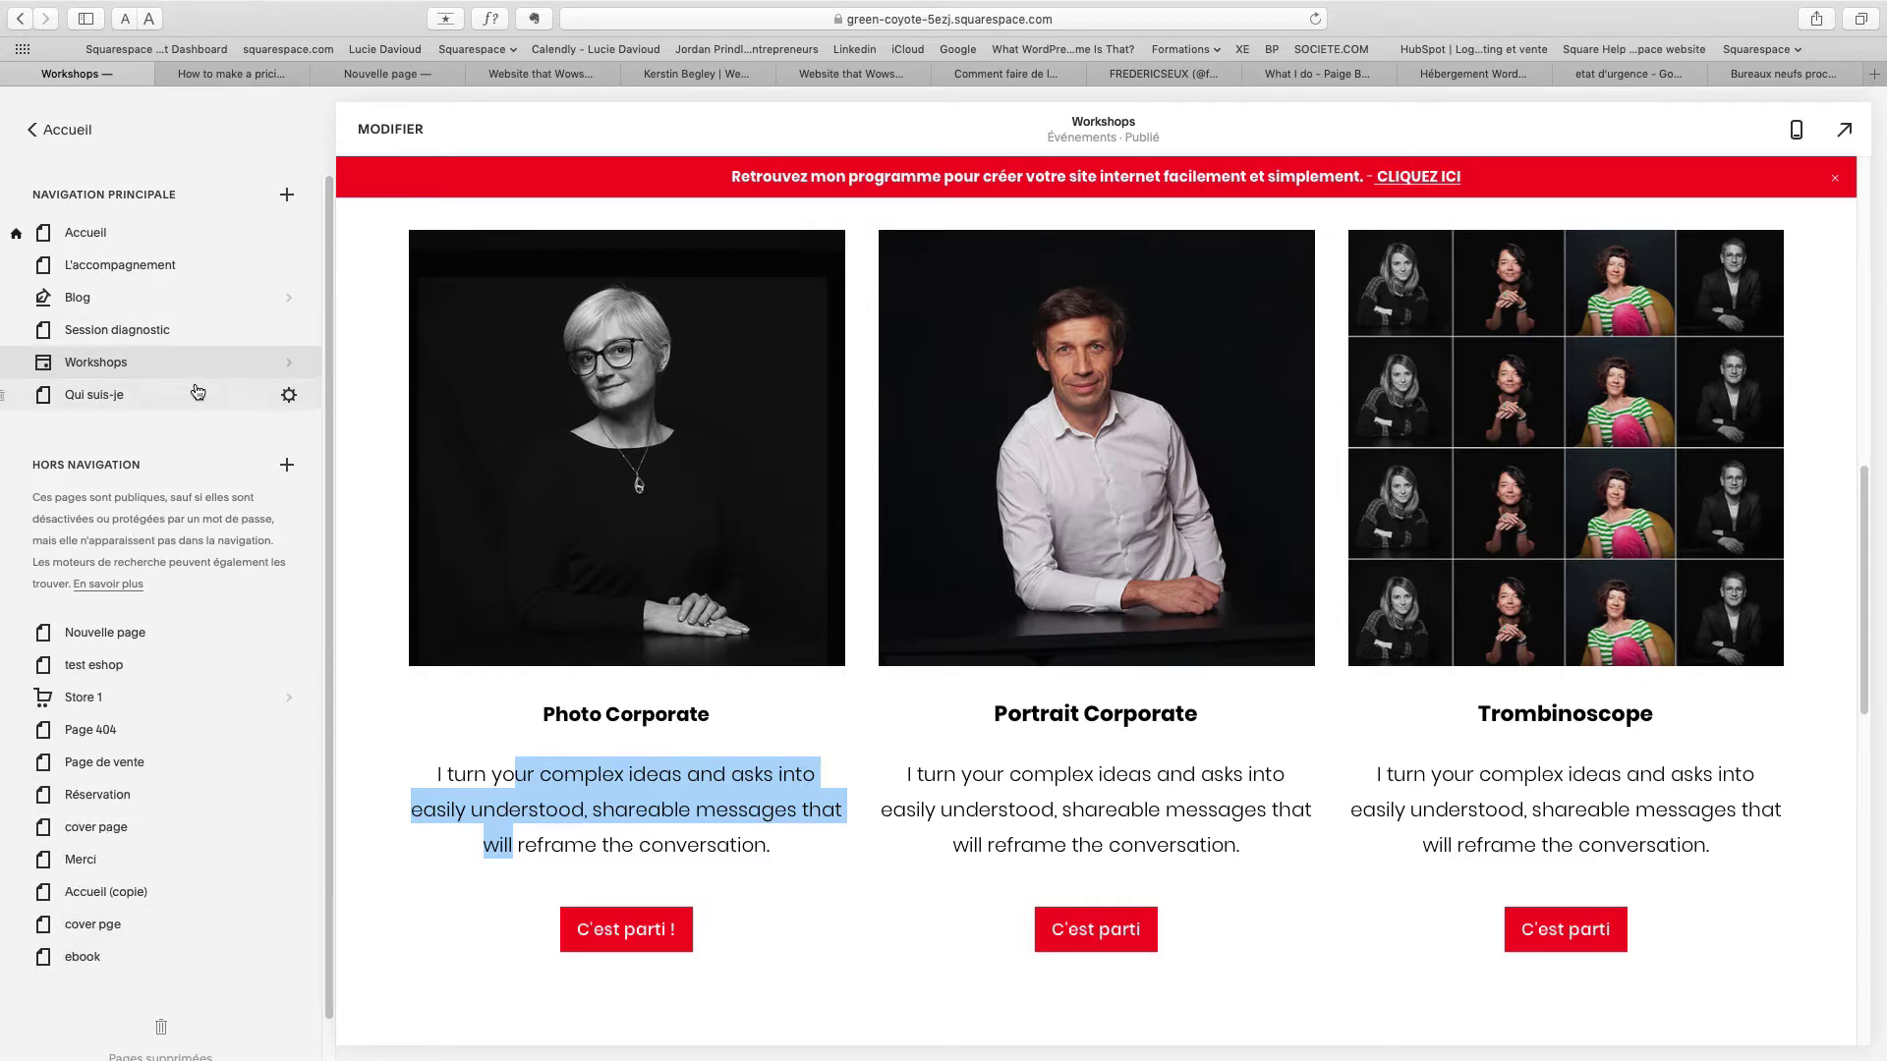
pyautogui.scroll(4, 660, 294)
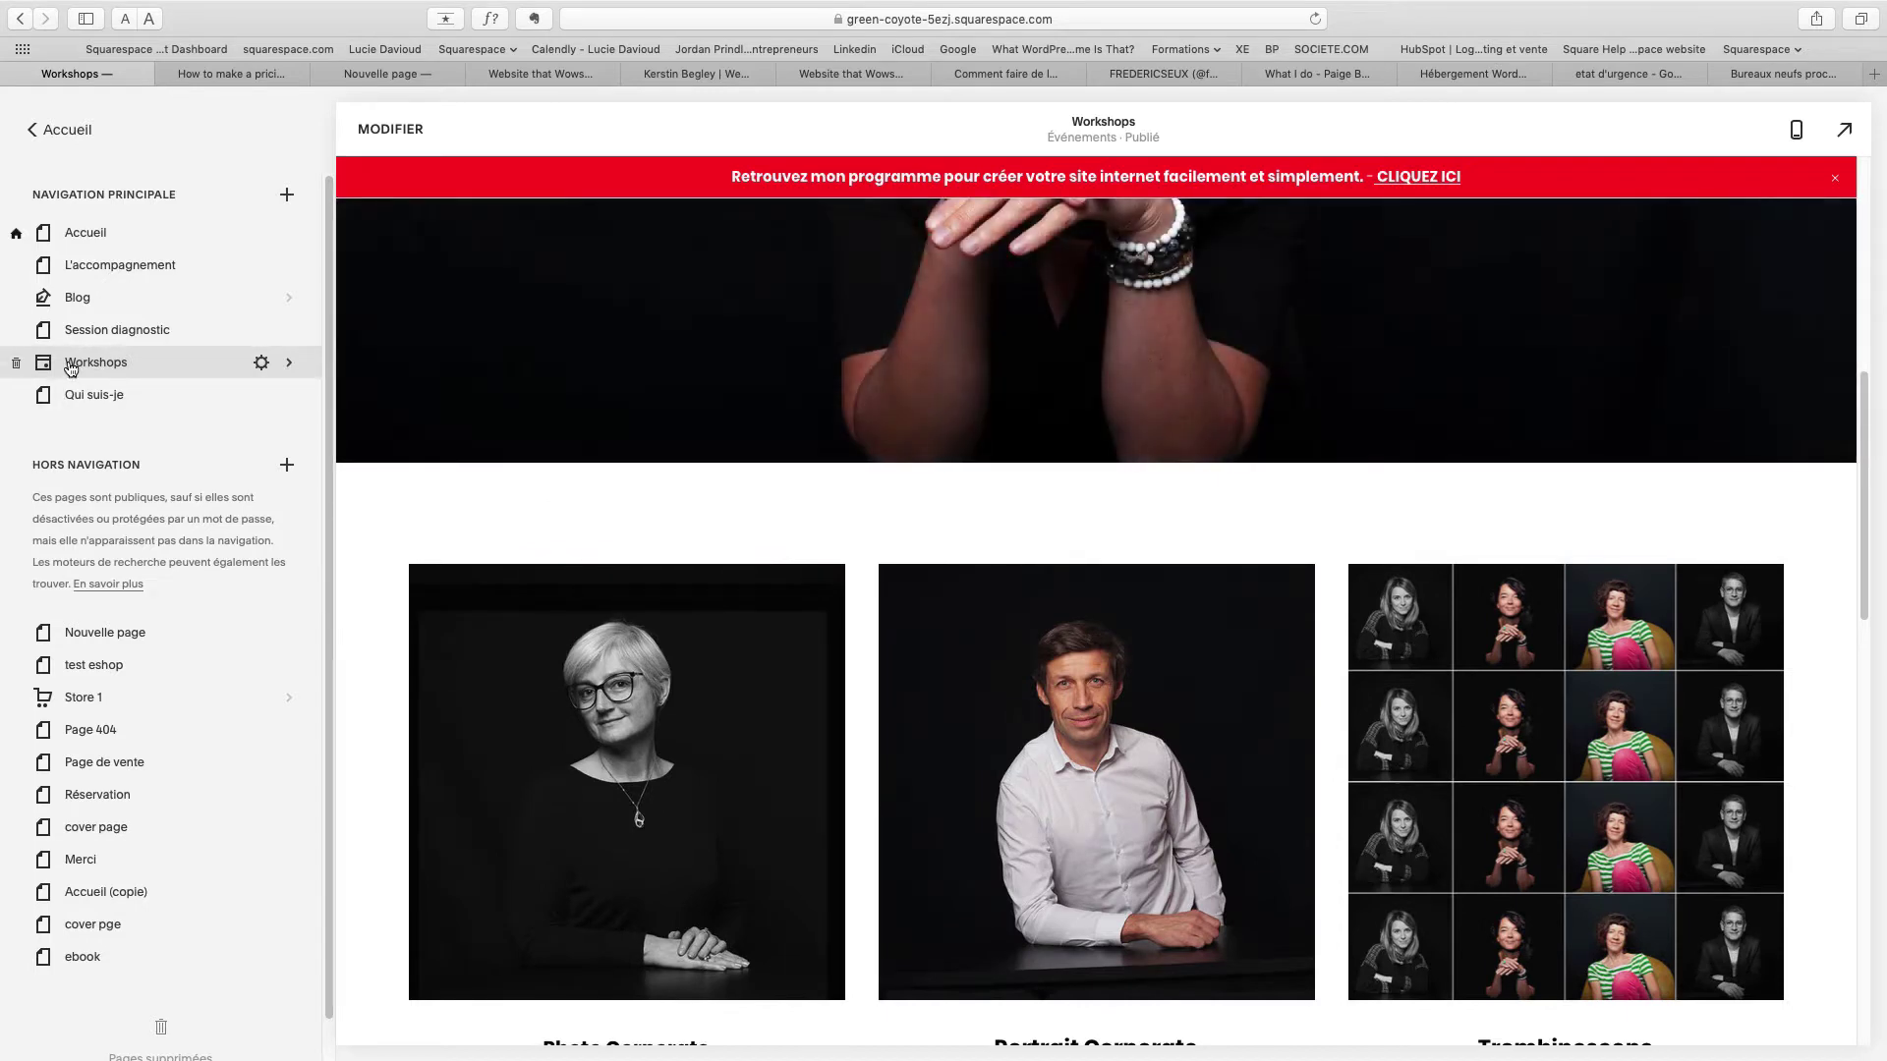
pyautogui.moveTo(70, 367); pyautogui.dragTo(86, 617)
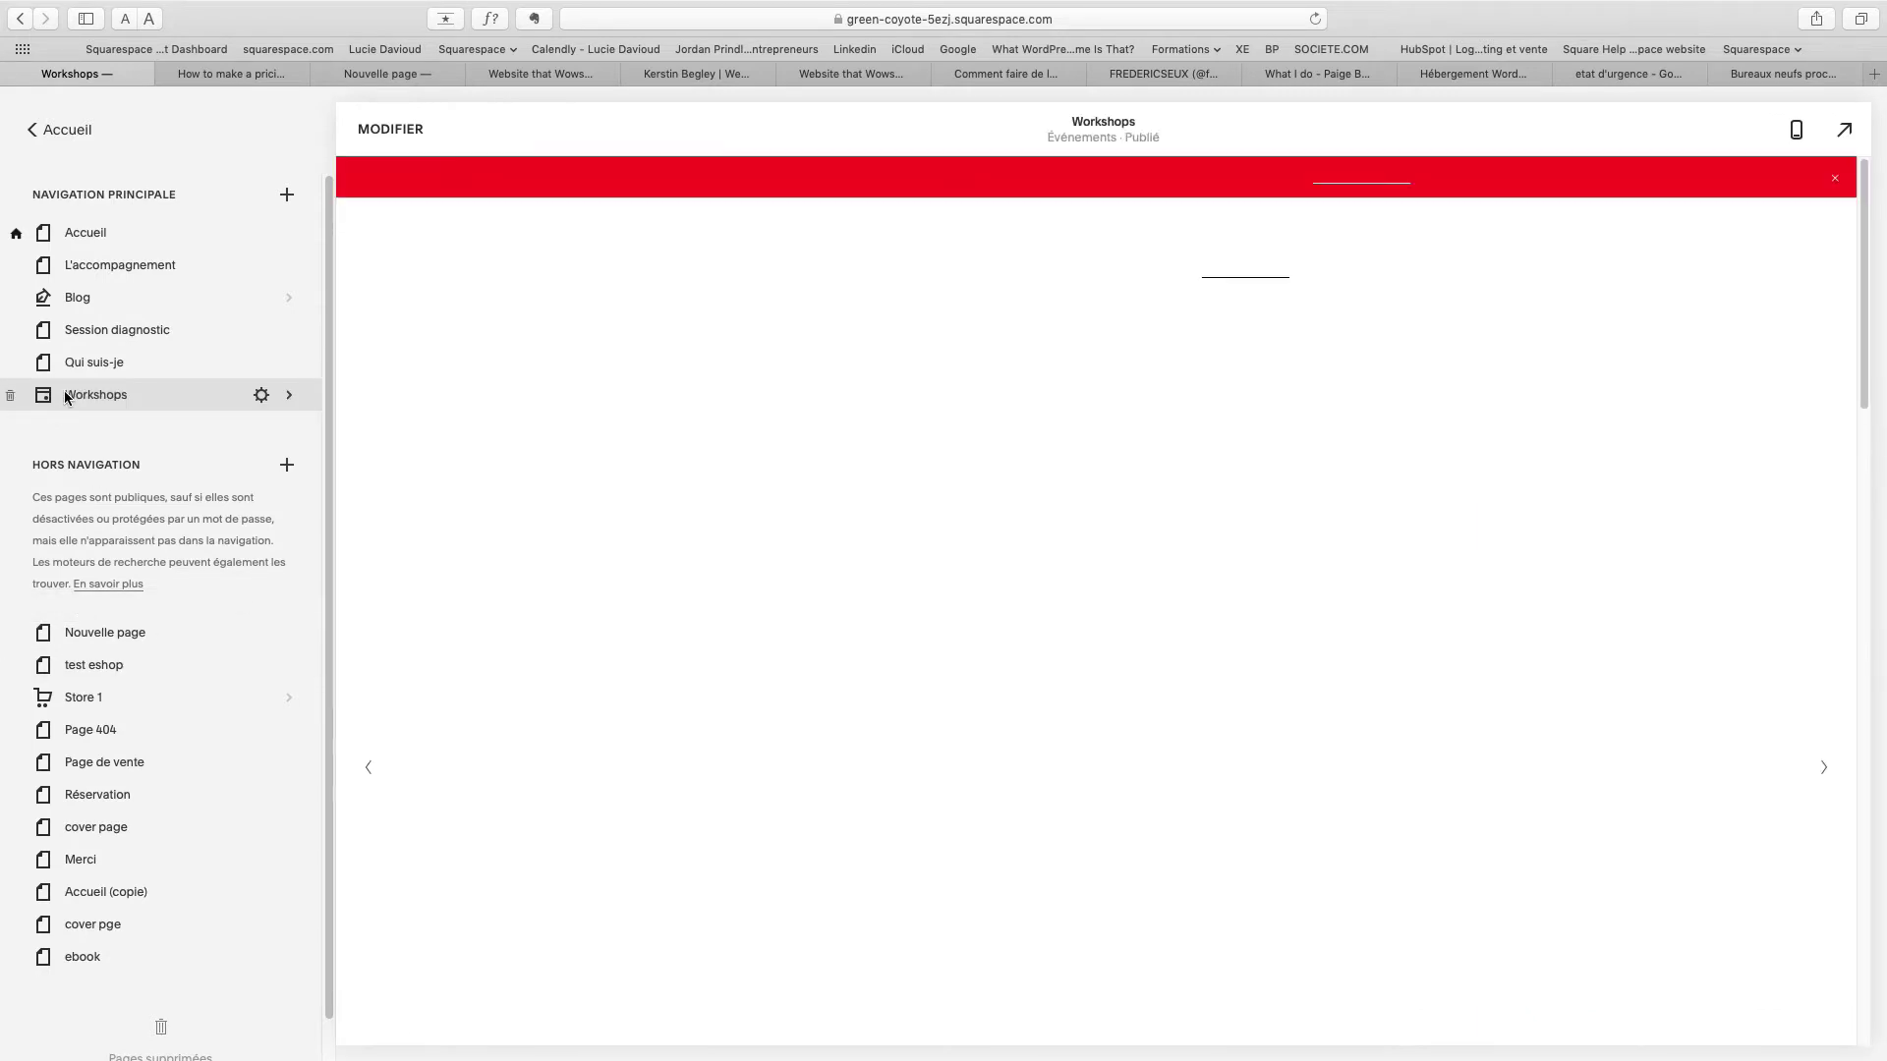
pyautogui.moveTo(67, 397); pyautogui.dragTo(108, 634)
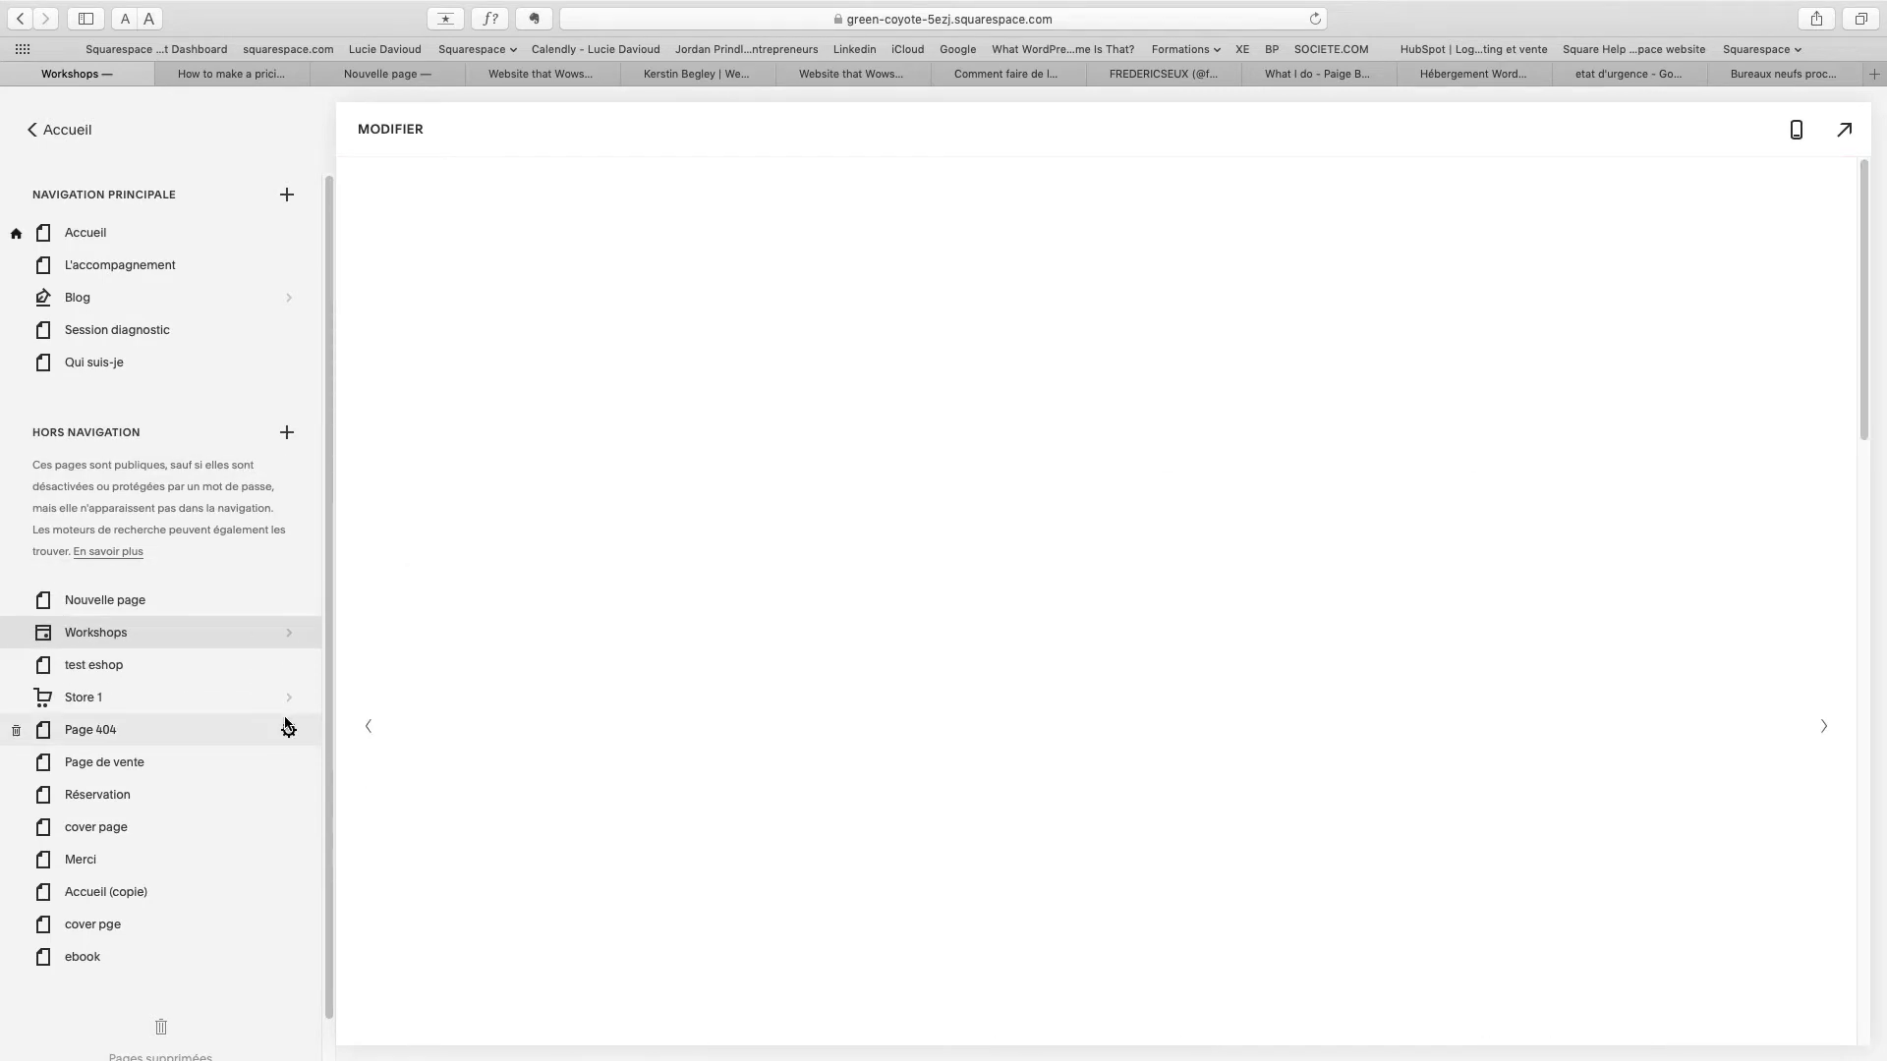
# Examine the section with three image, text and button columns on the Workshops page, in preview and in edit mode.
pyautogui.scroll(-6, 576, 797)
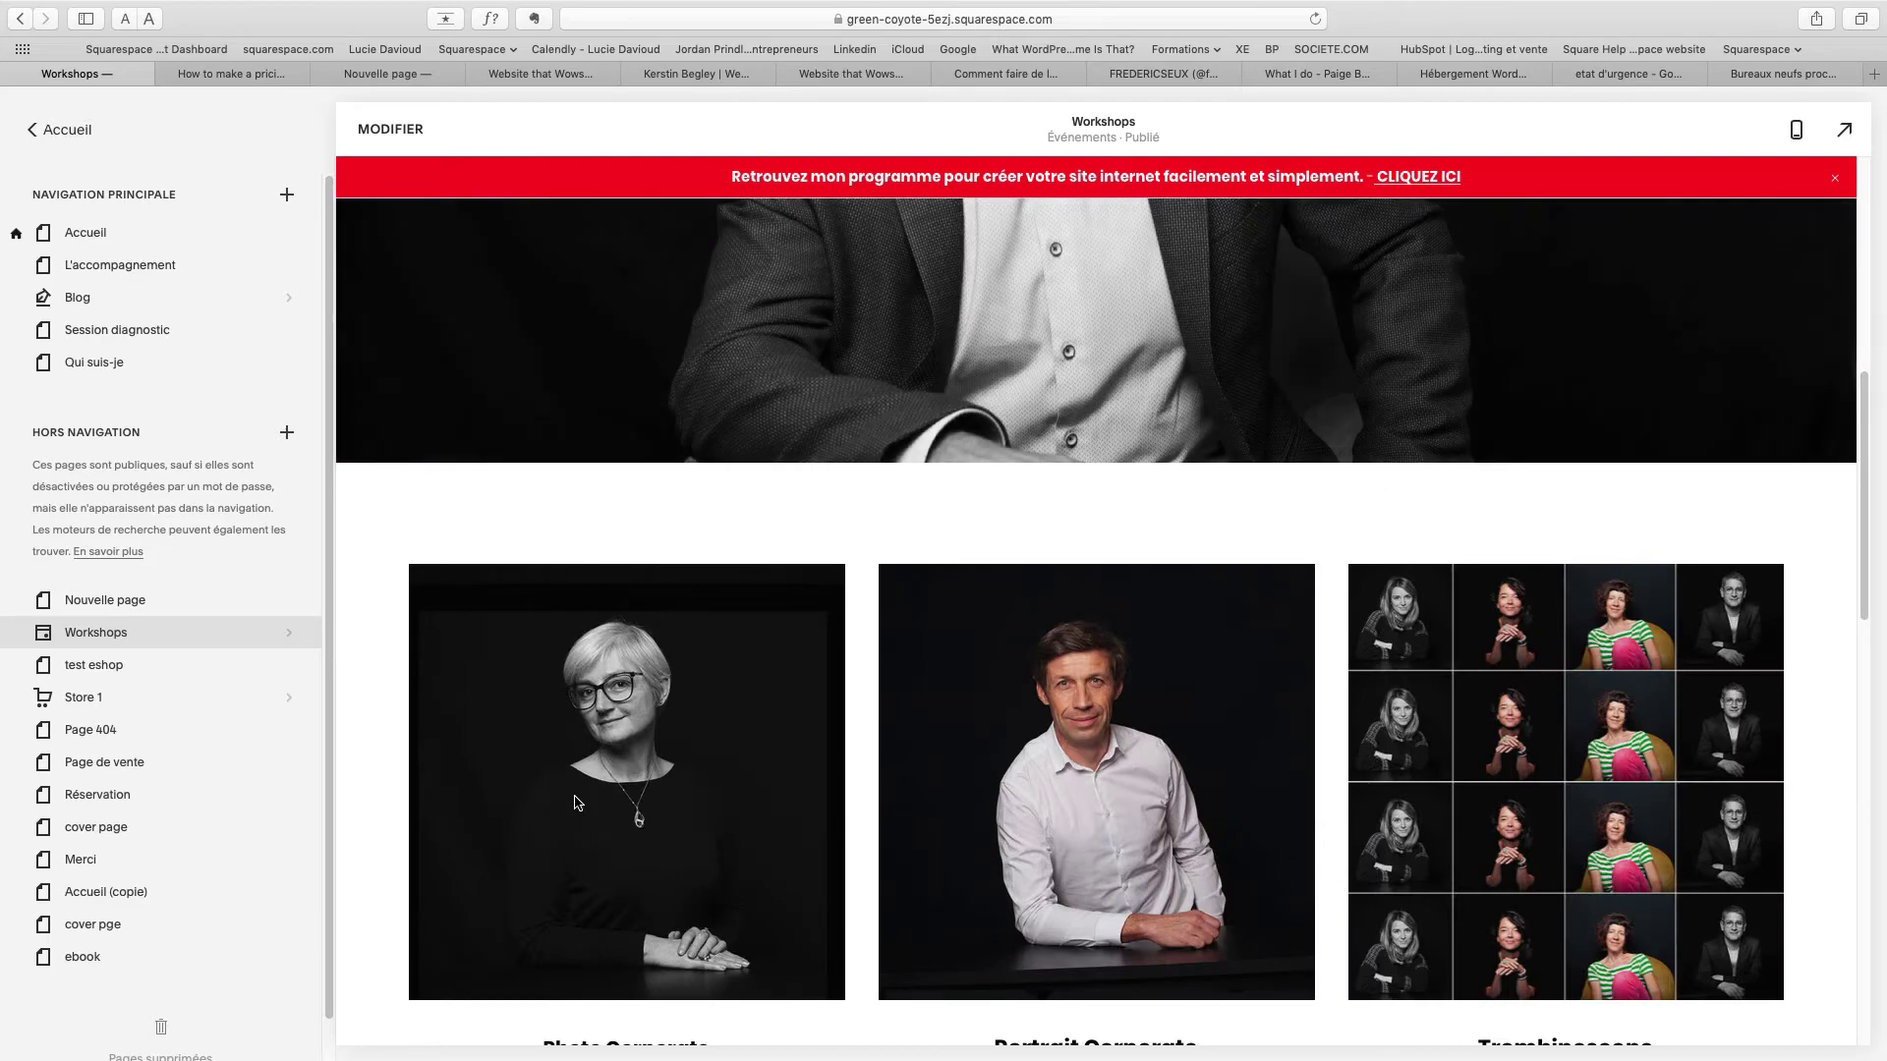
pyautogui.scroll(-10, 573, 806)
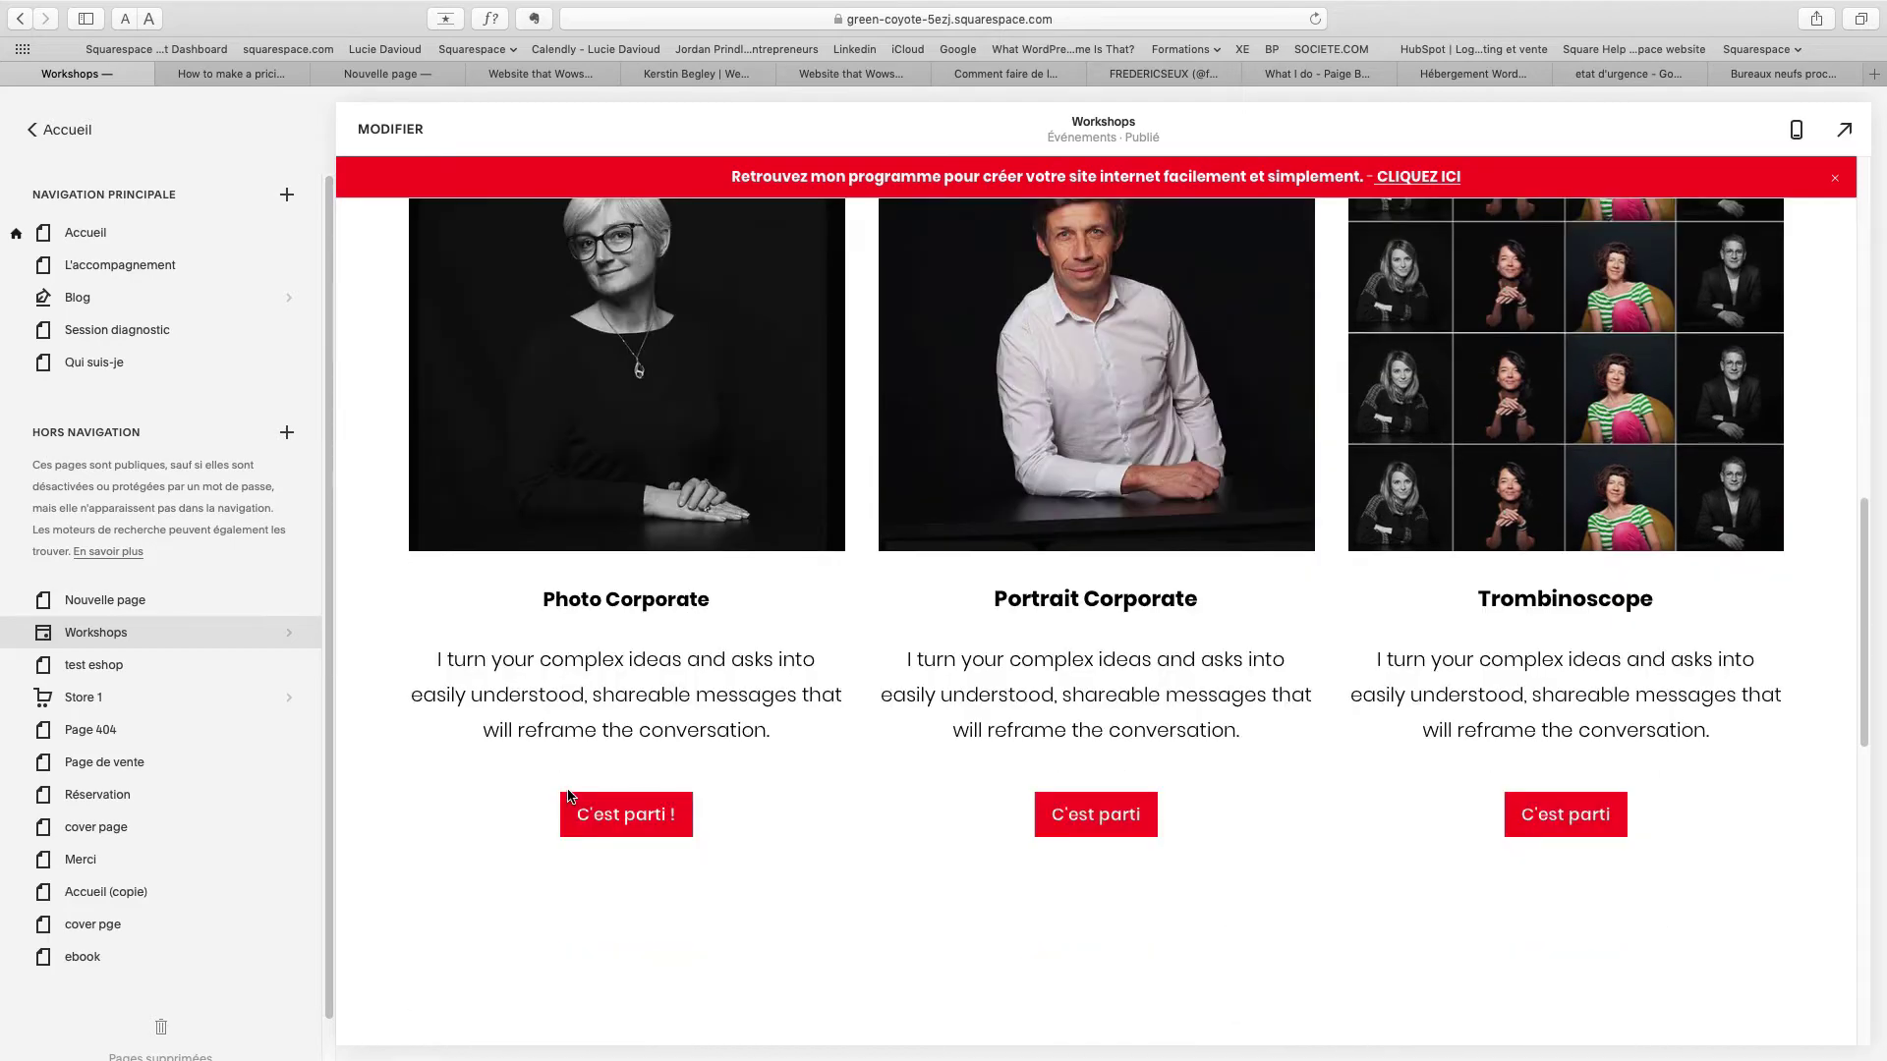
pyautogui.scroll(-2, 560, 787)
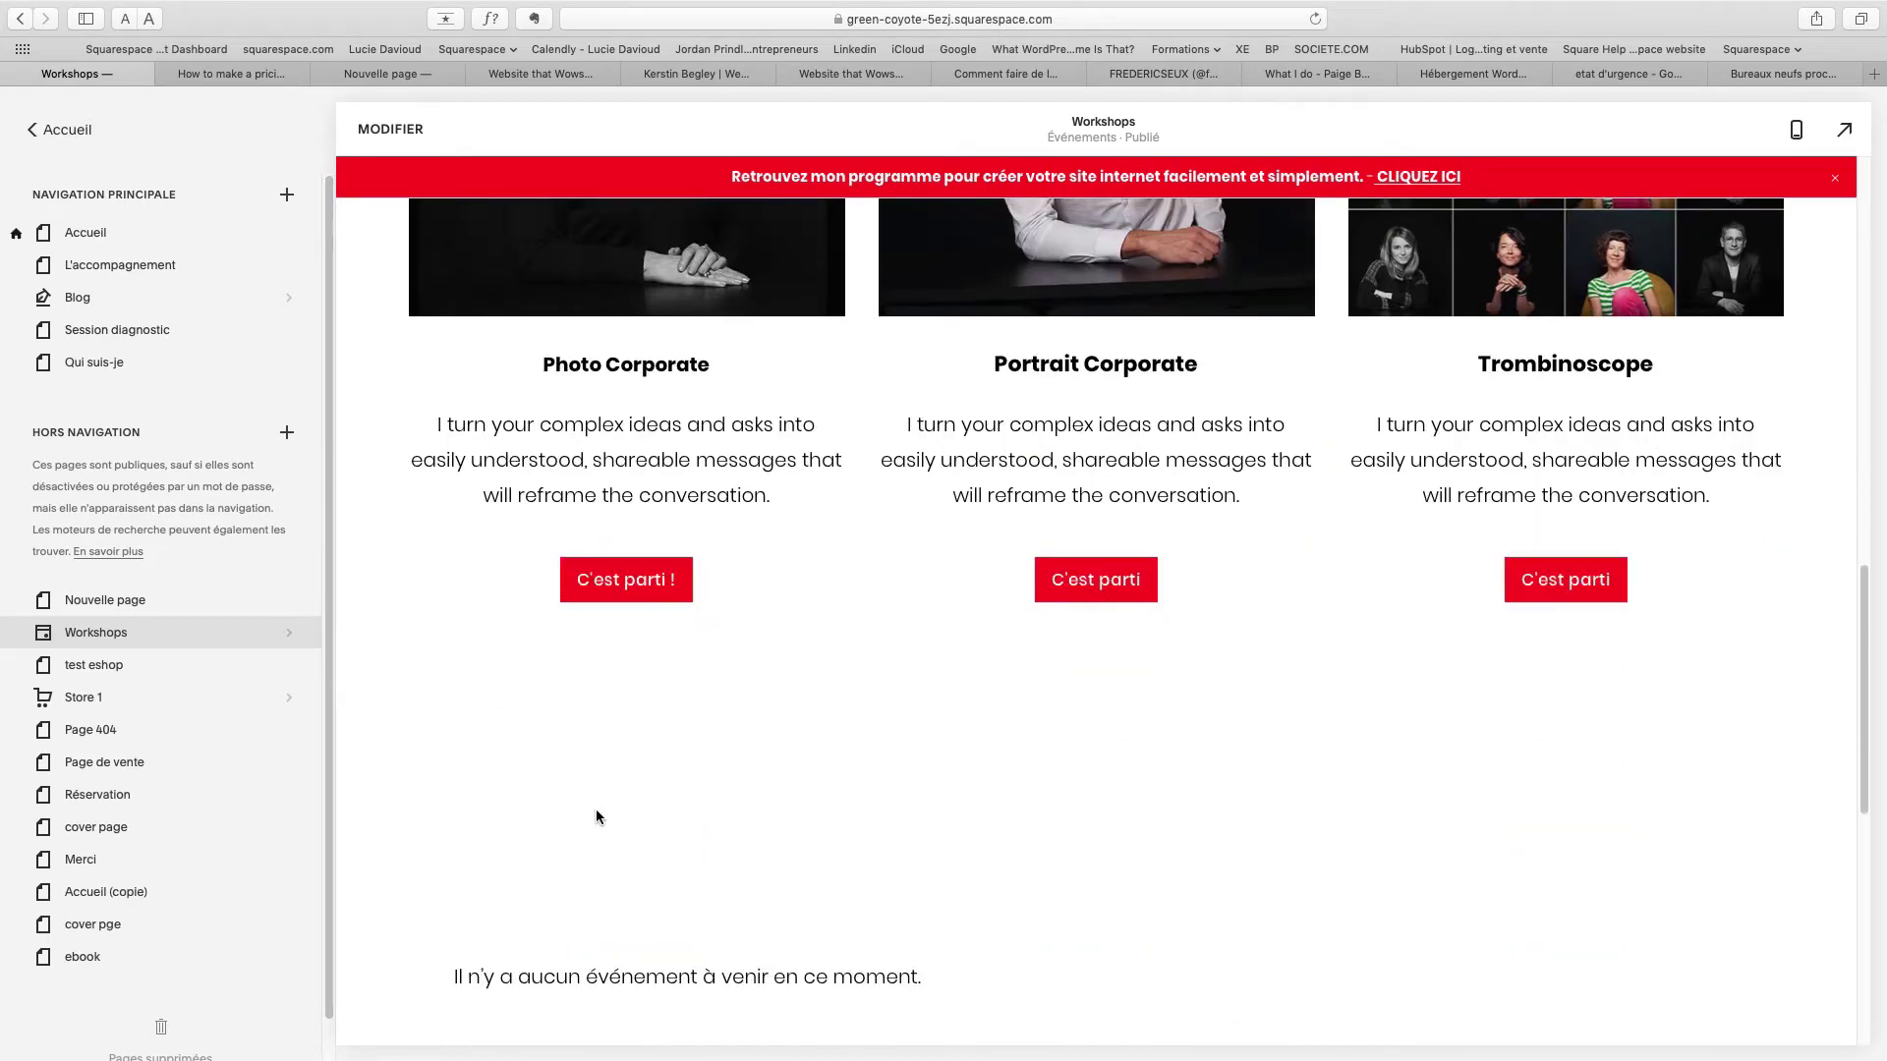
pyautogui.scroll(1, 591, 805)
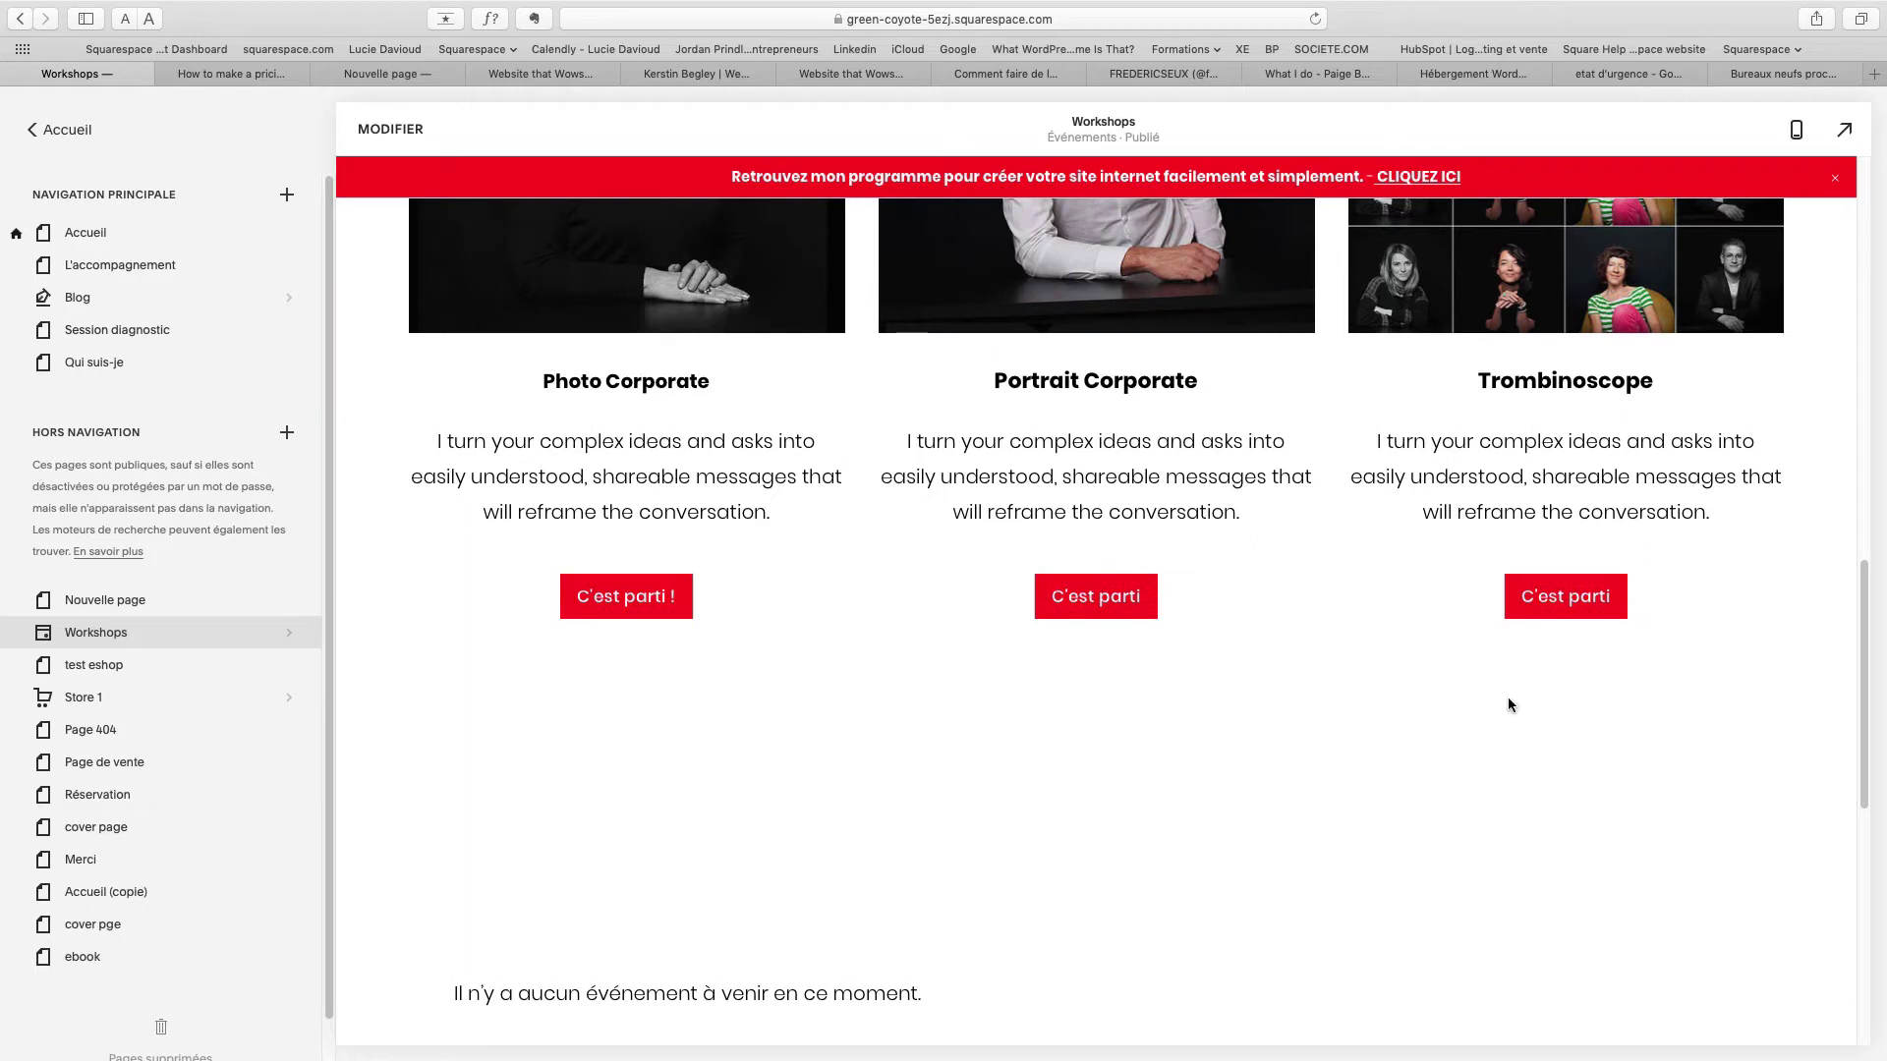
pyautogui.click(403, 127)
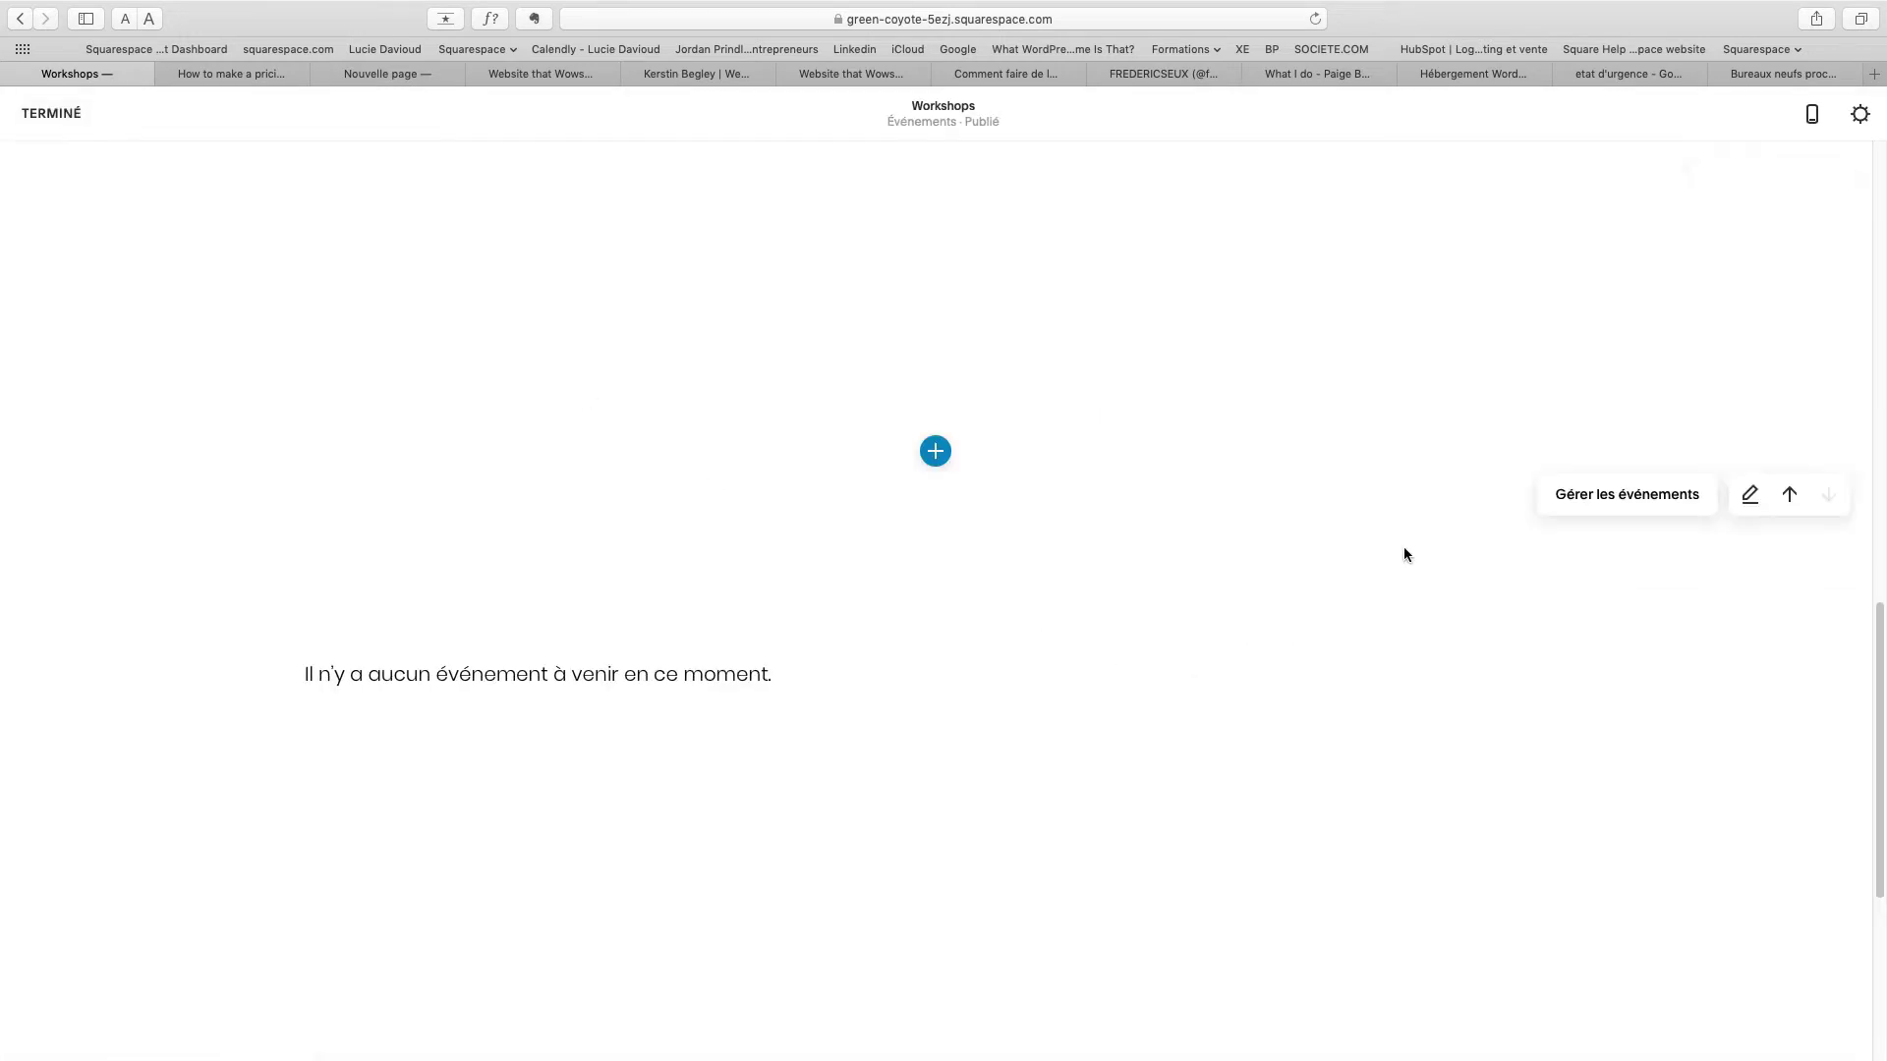
pyautogui.scroll(5, 1403, 546)
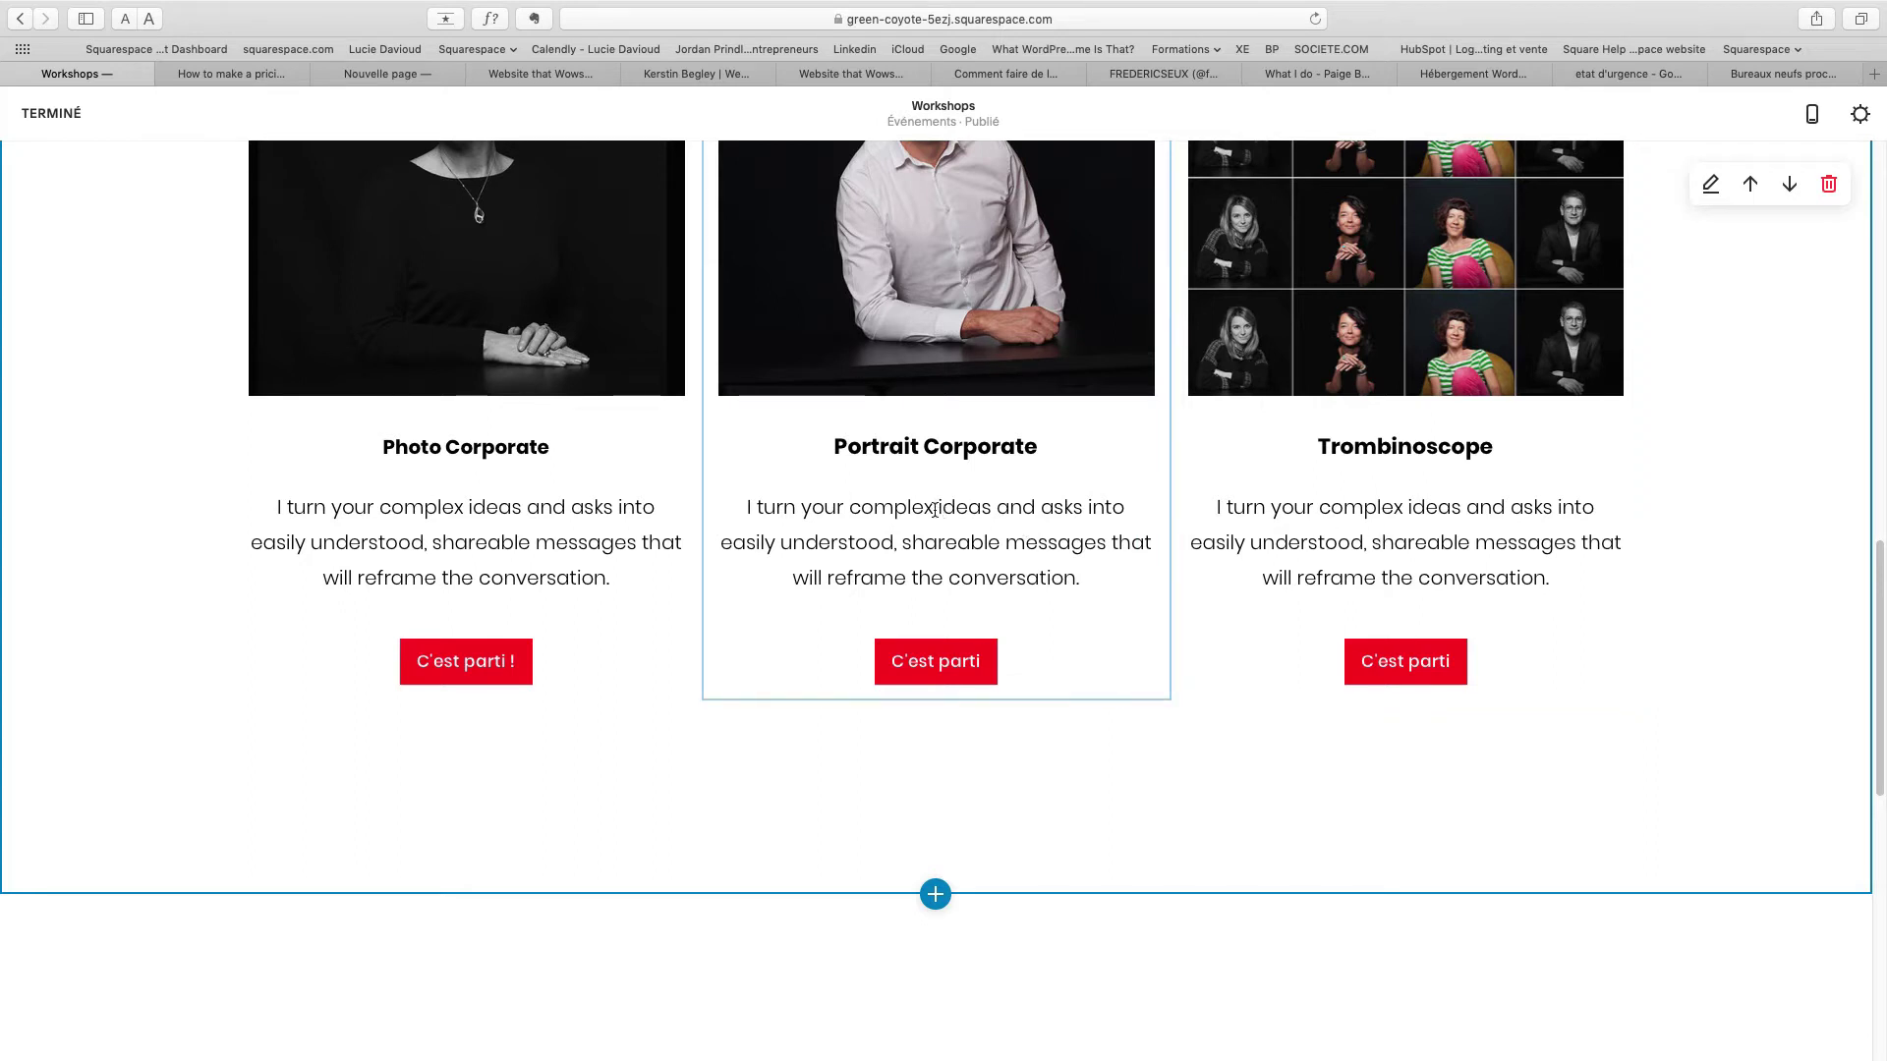
pyautogui.click(44, 113)
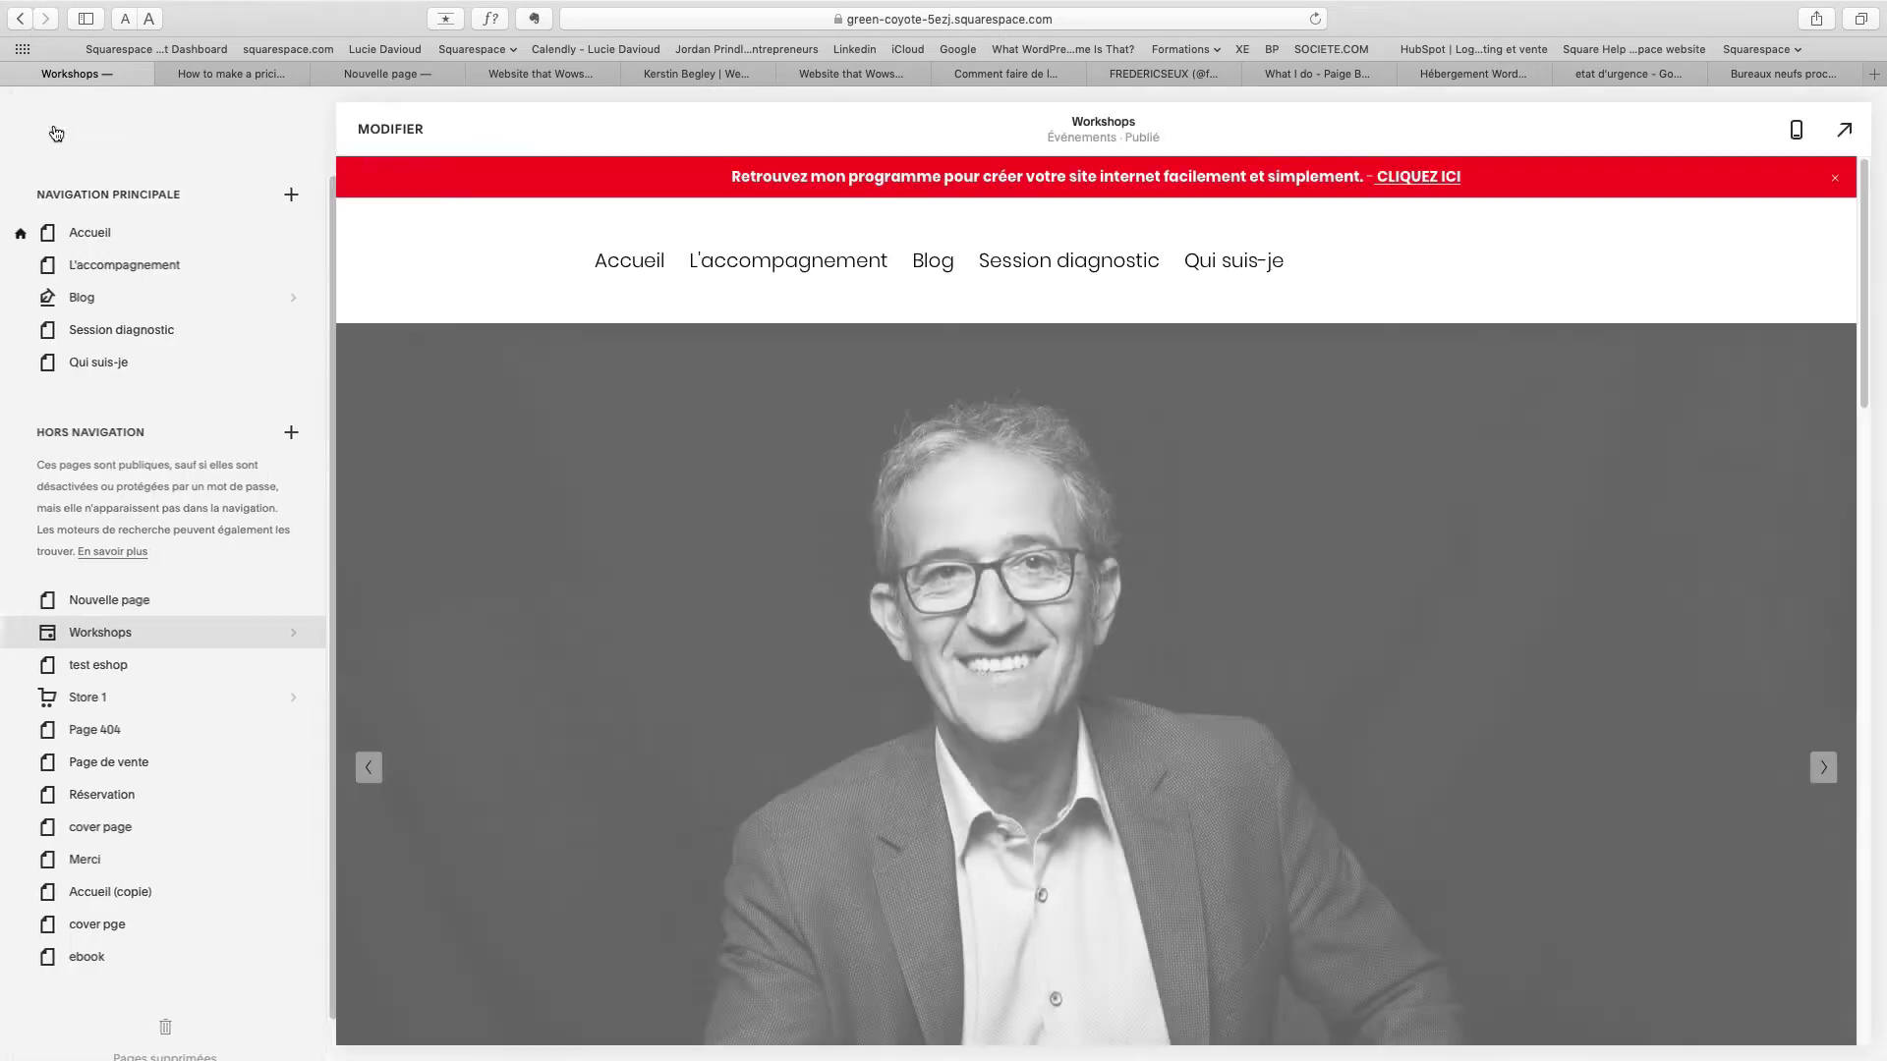
# Check which Squarespace version the site runs on in the help centre.
pyautogui.click(55, 136)
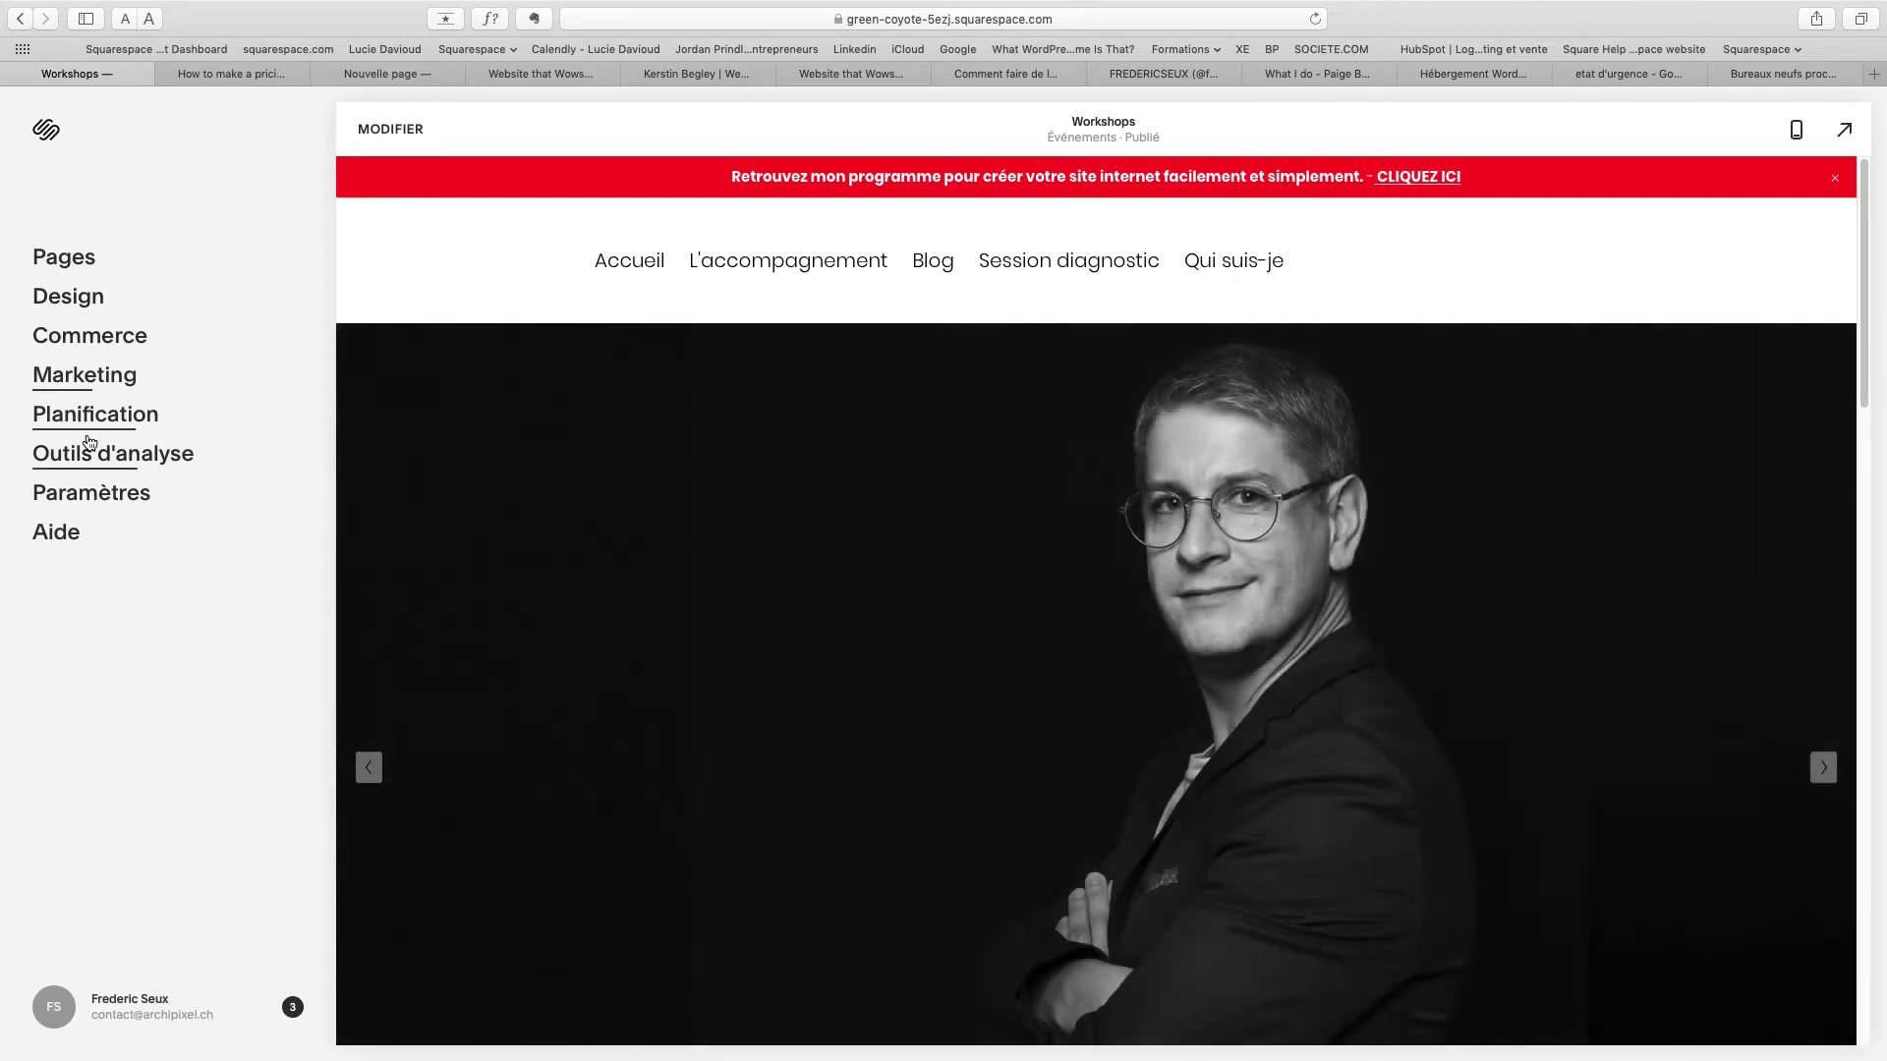
pyautogui.click(61, 534)
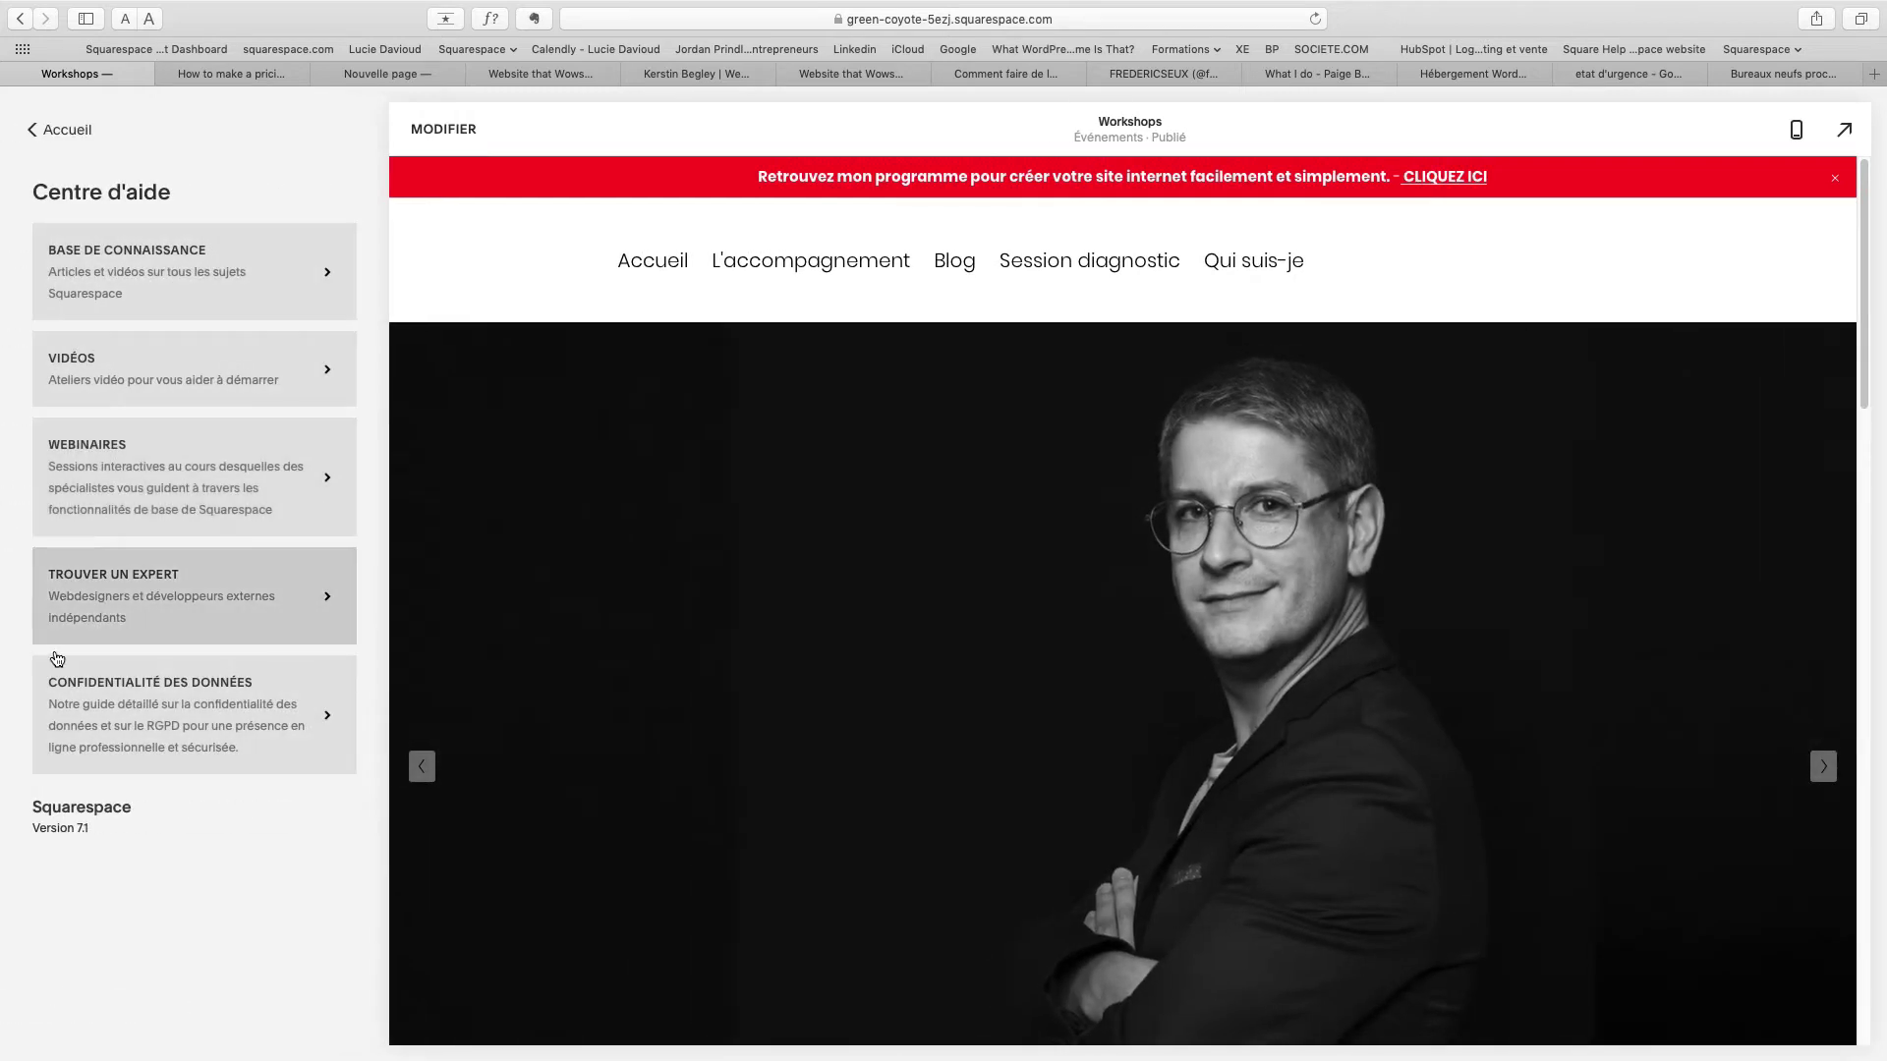
pyautogui.moveTo(95, 829); pyautogui.dragTo(32, 828)
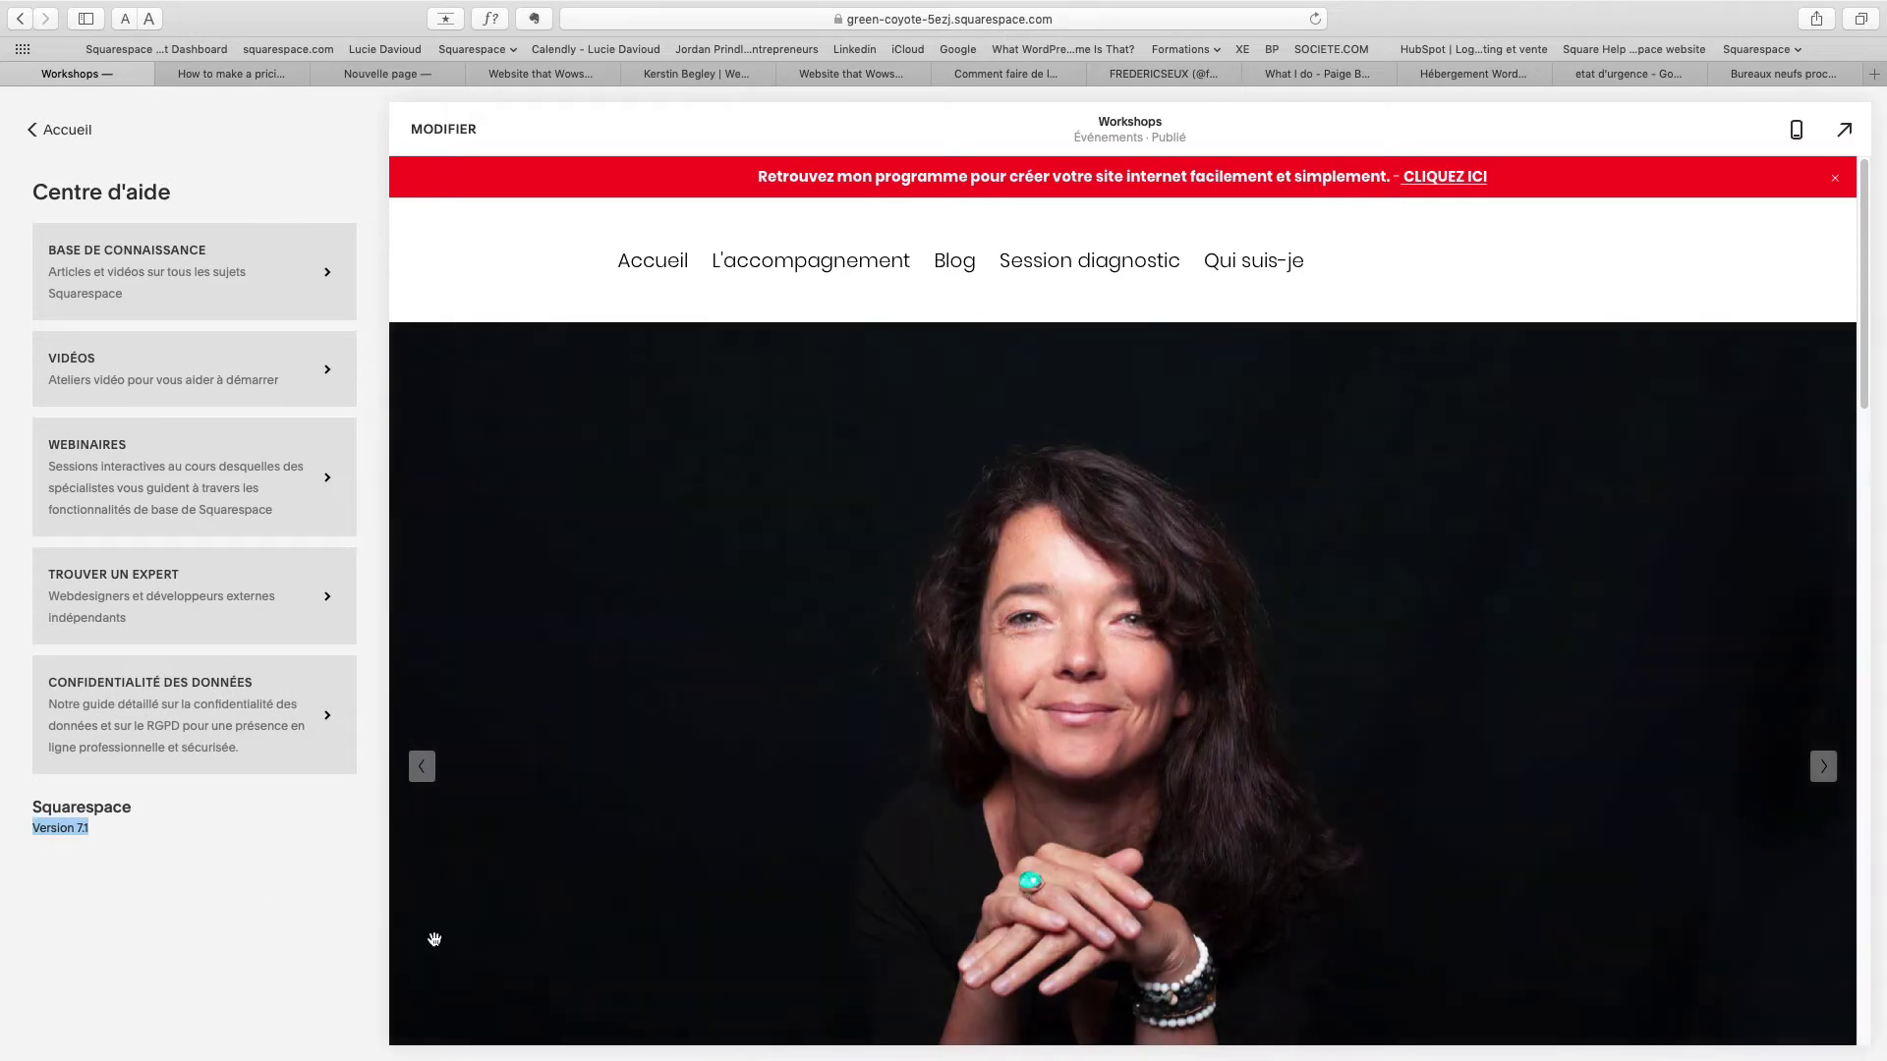
# Reopen the Workshops page for editing and open the section choices for the spot directly below the three service columns.
pyautogui.click(47, 130)
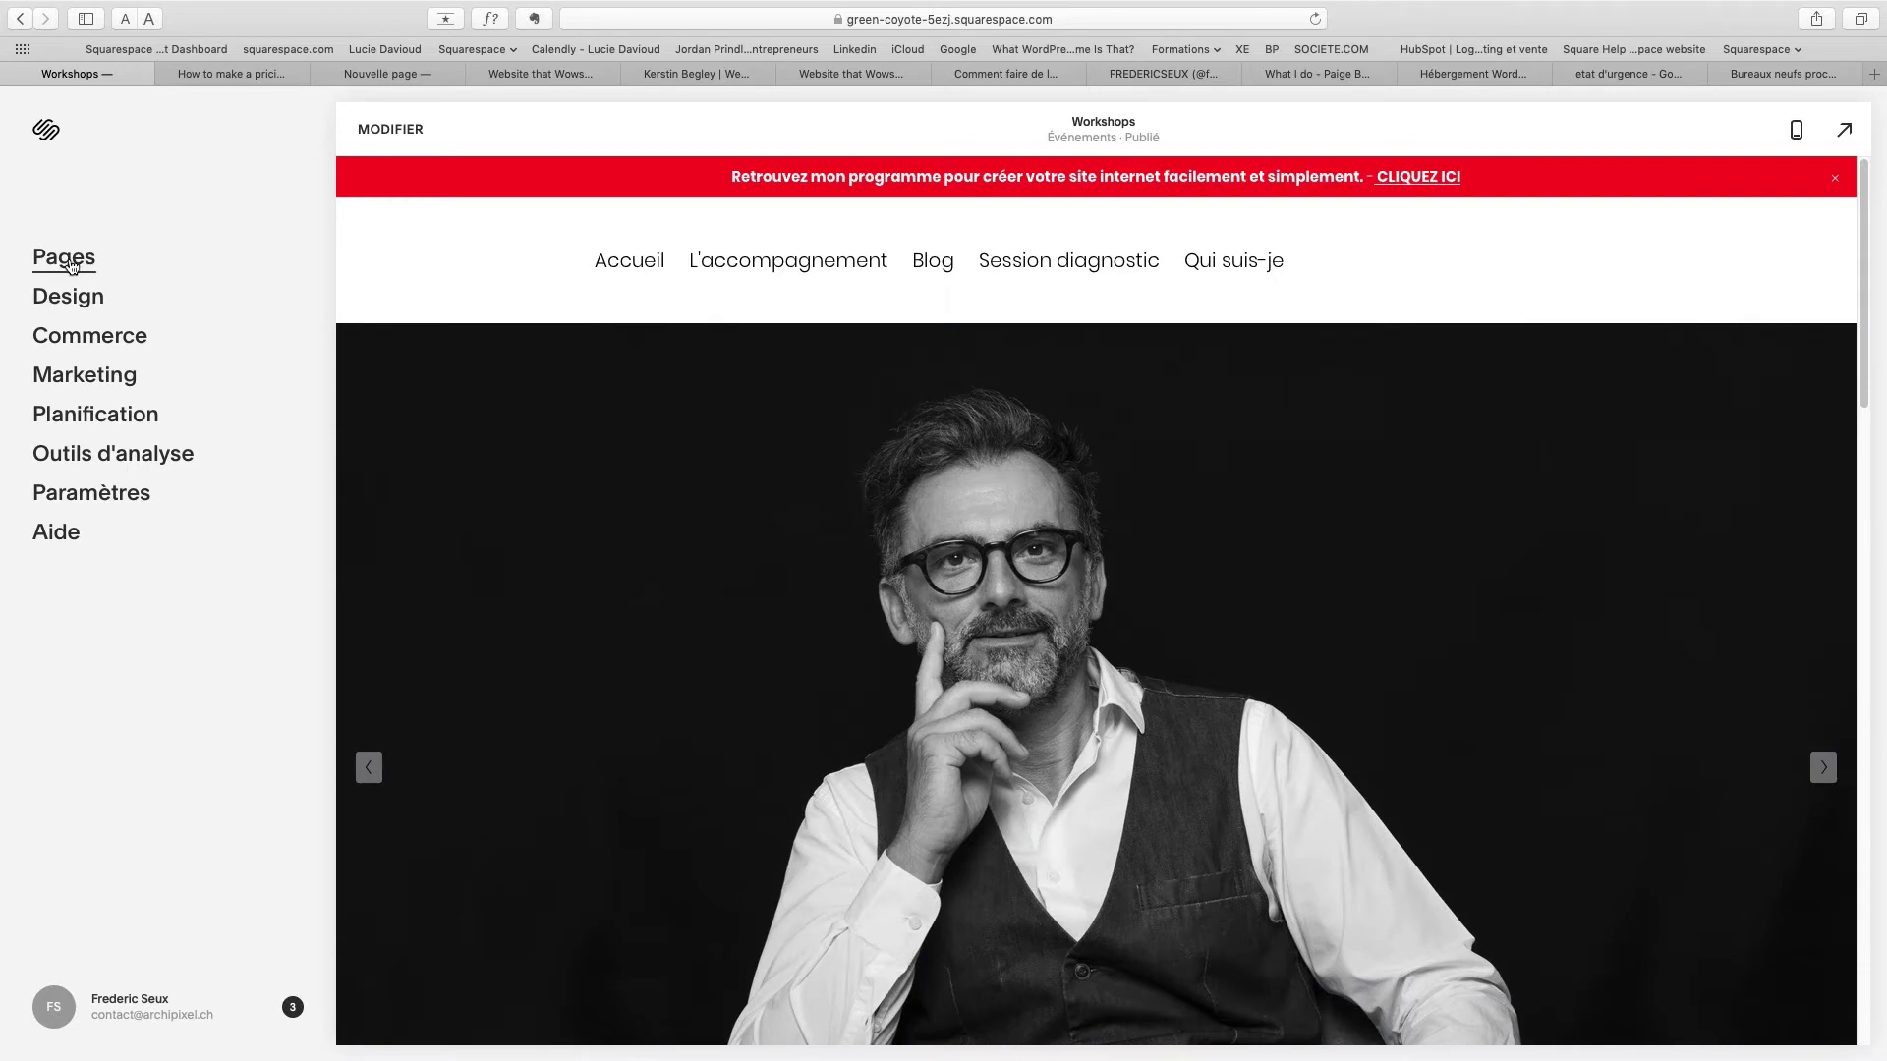
pyautogui.click(70, 266)
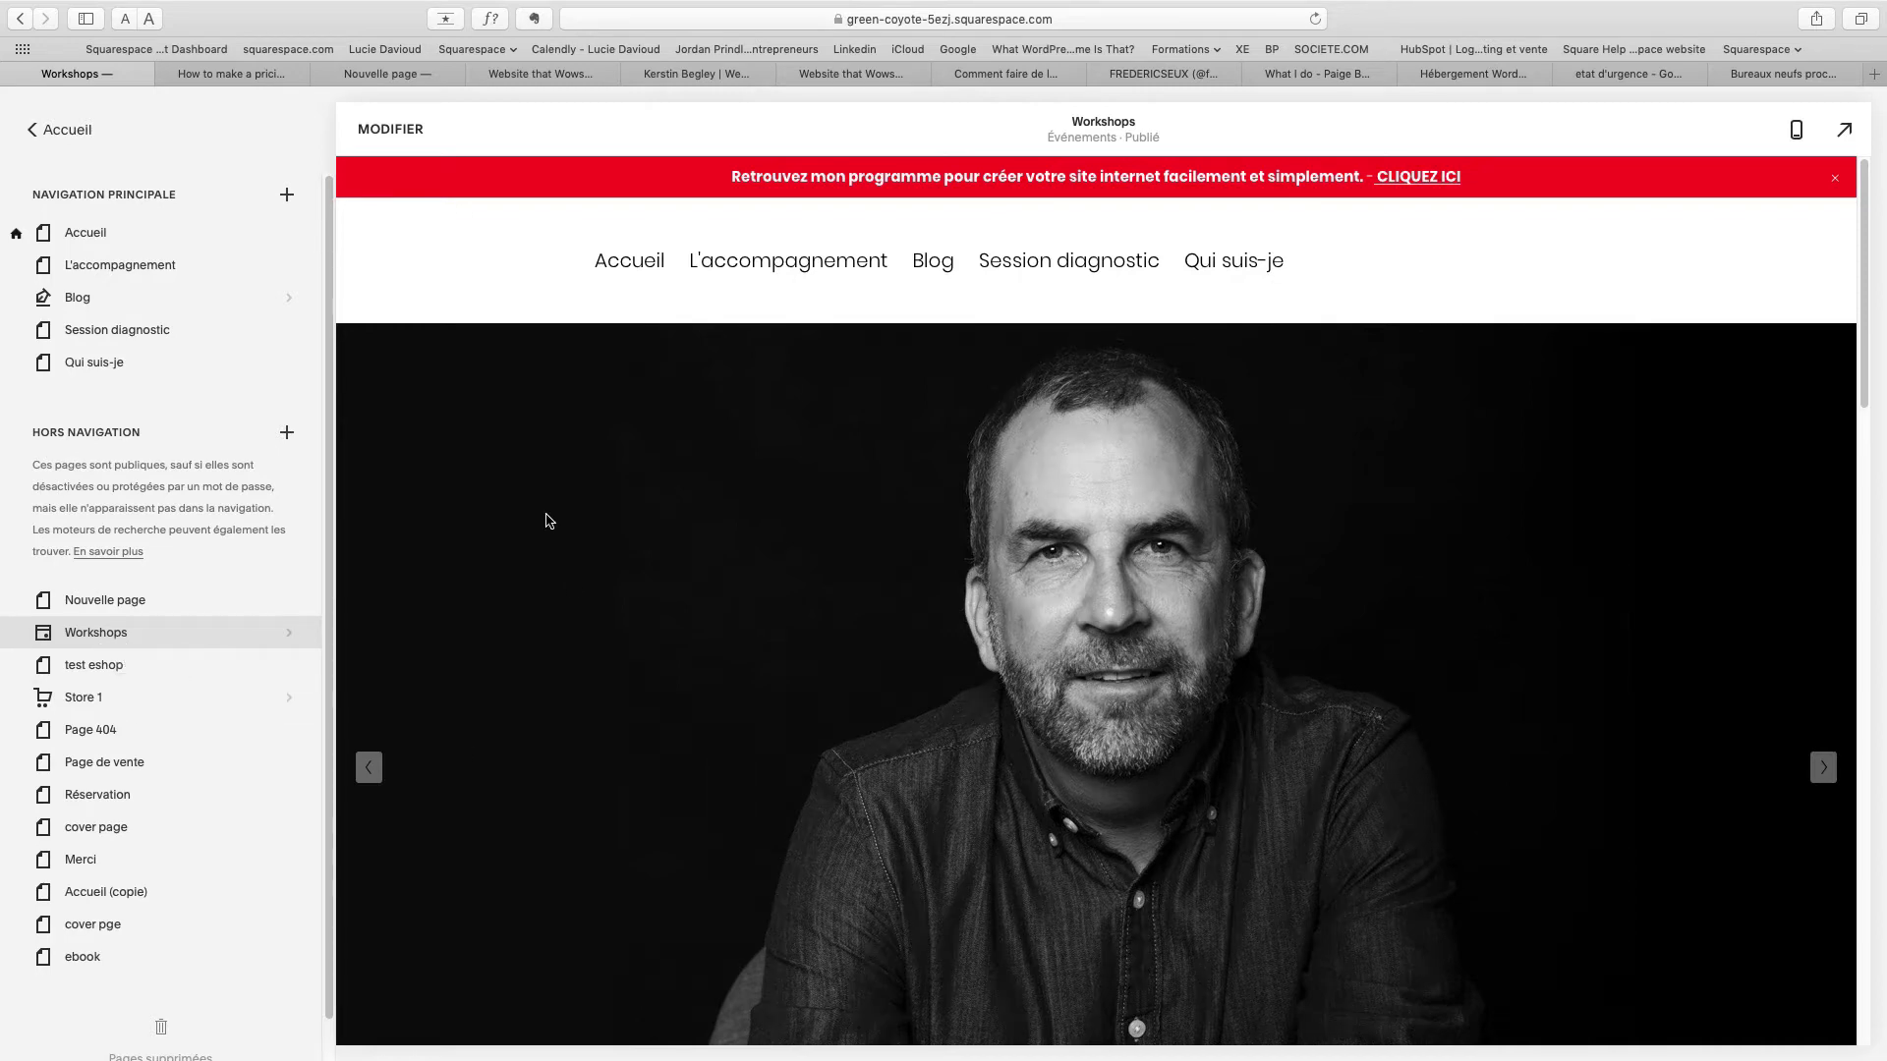
pyautogui.click(395, 122)
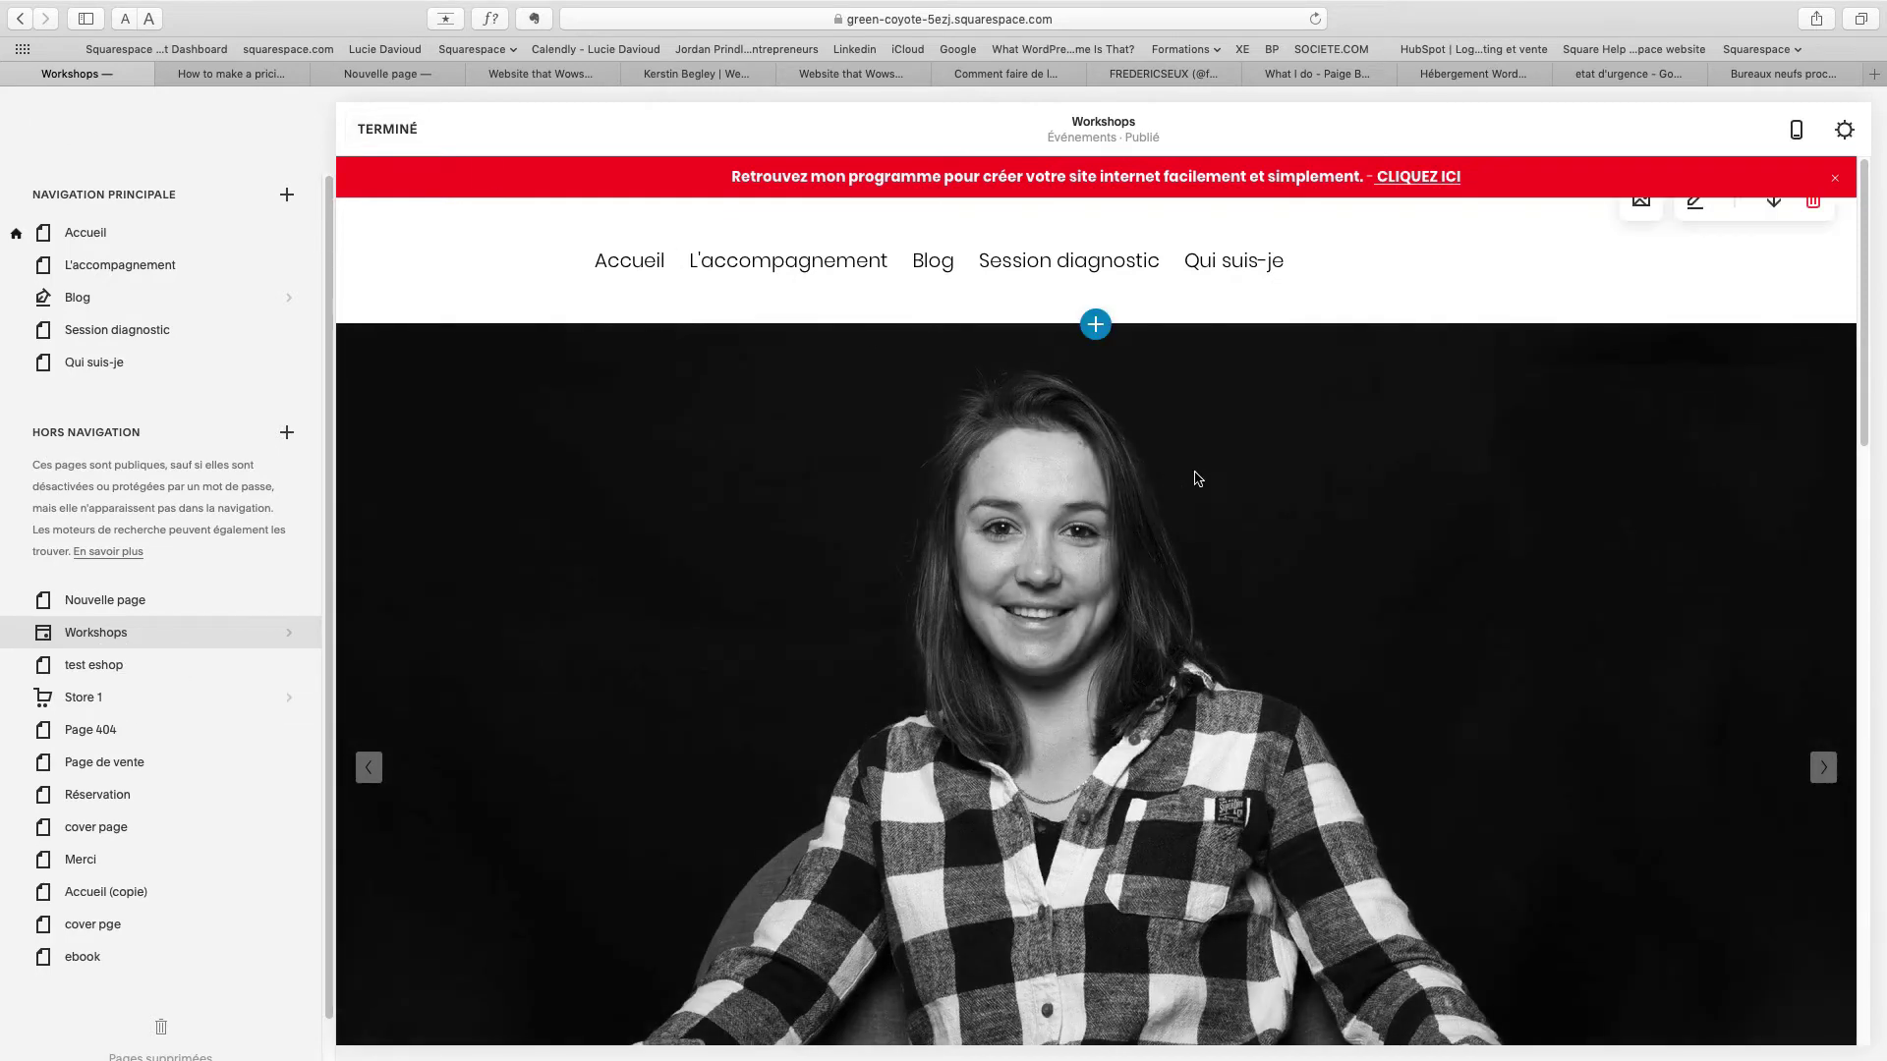
pyautogui.scroll(-15, 851, 603)
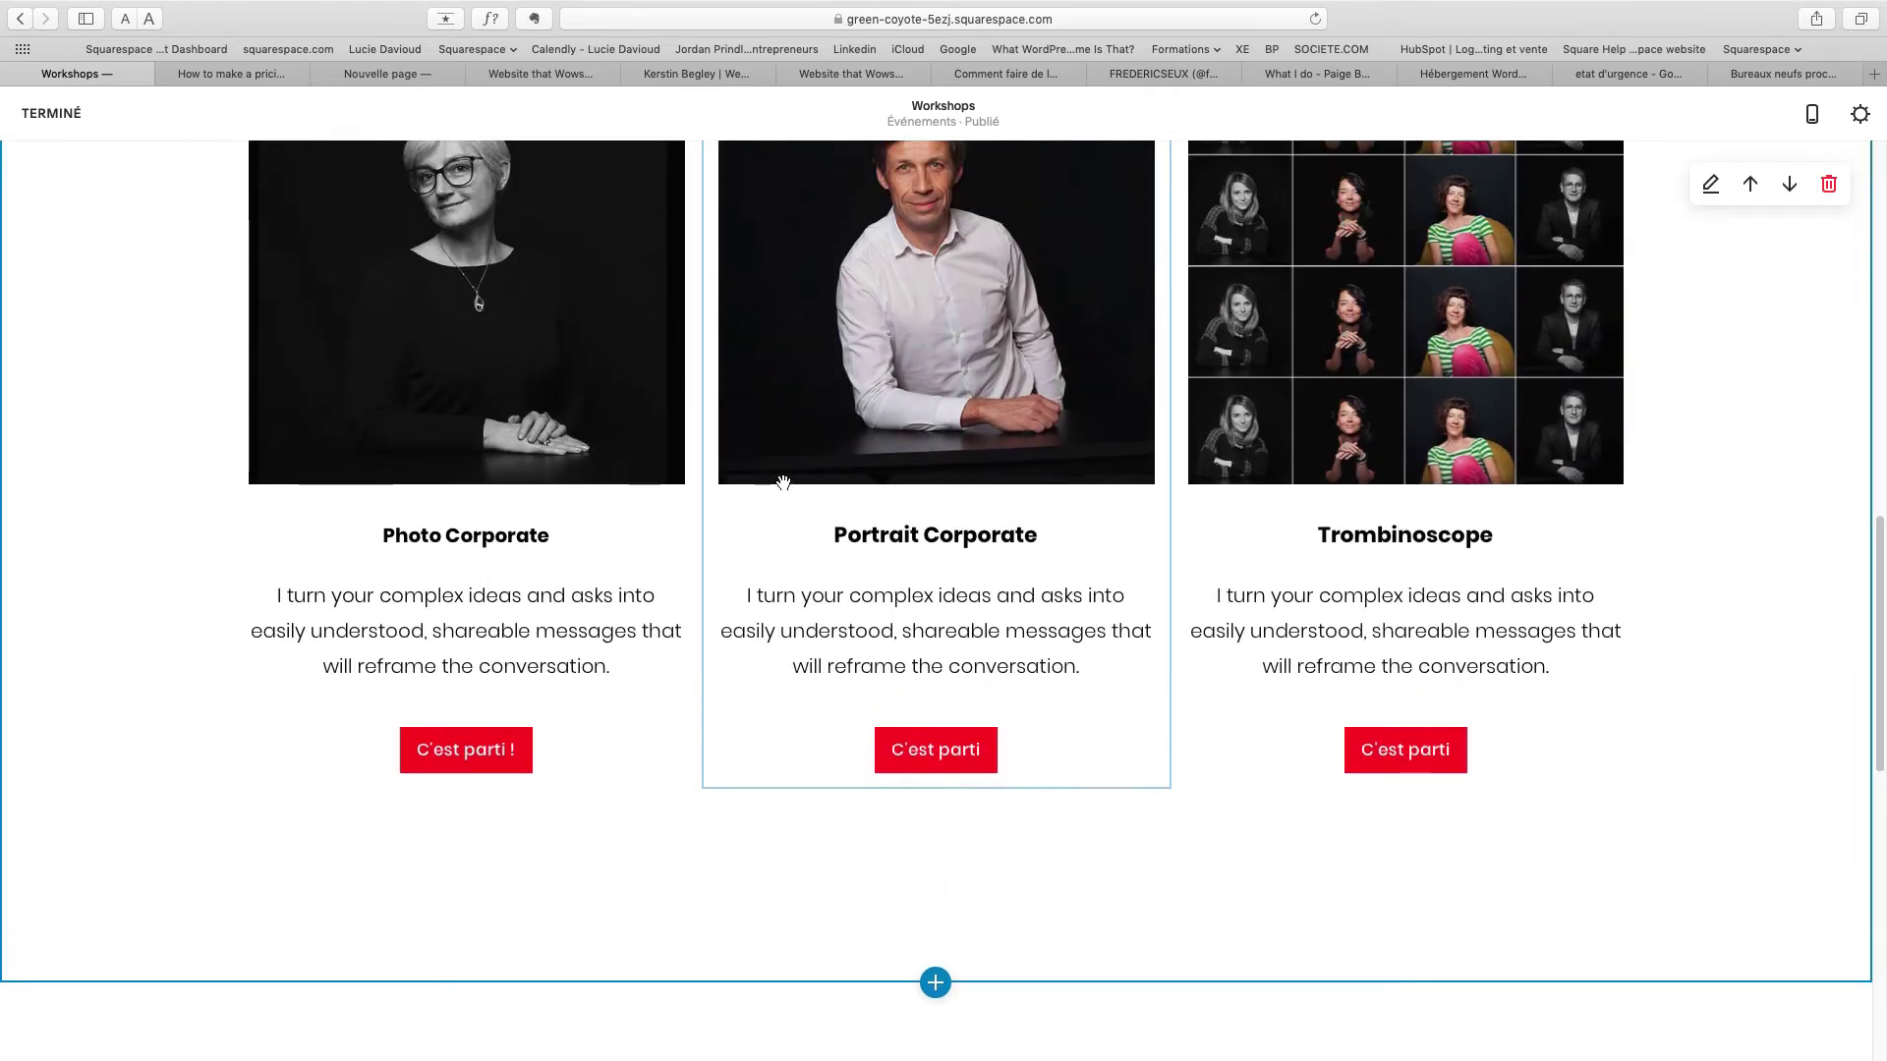
pyautogui.scroll(-2, 783, 482)
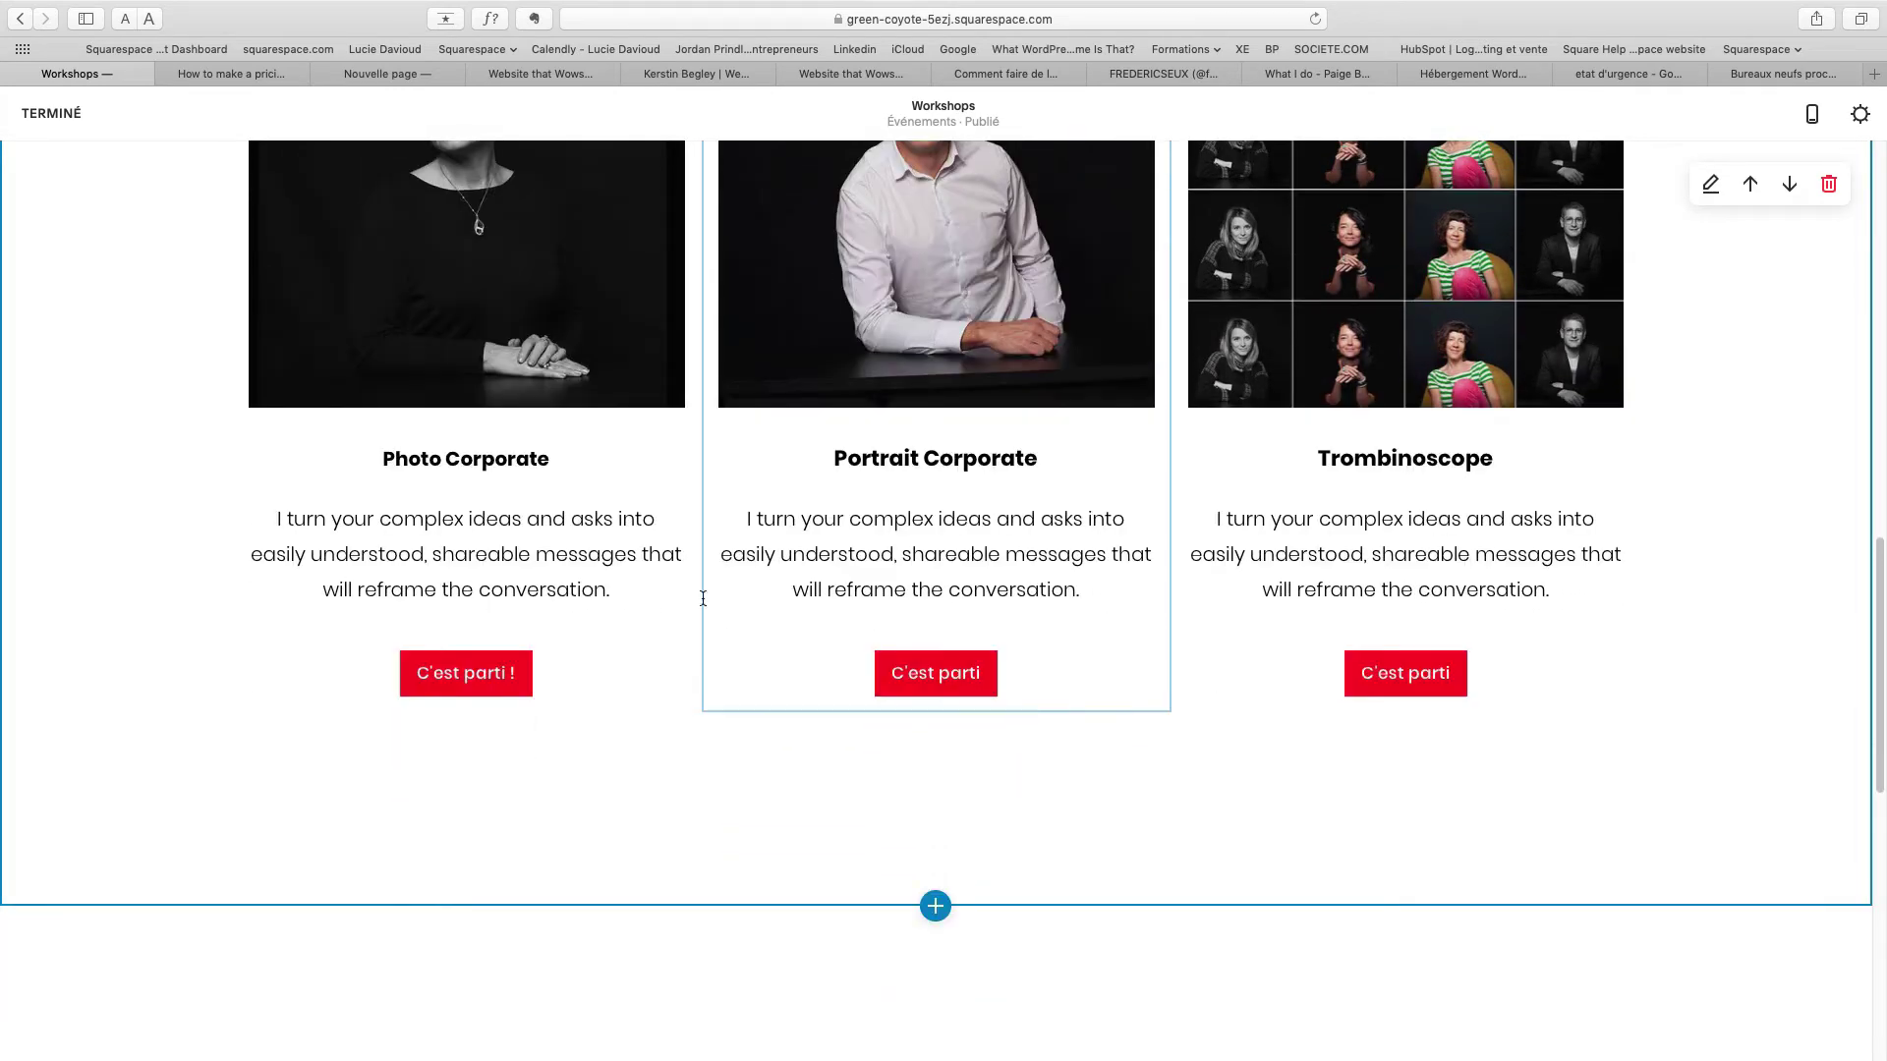
pyautogui.scroll(-5, 580, 835)
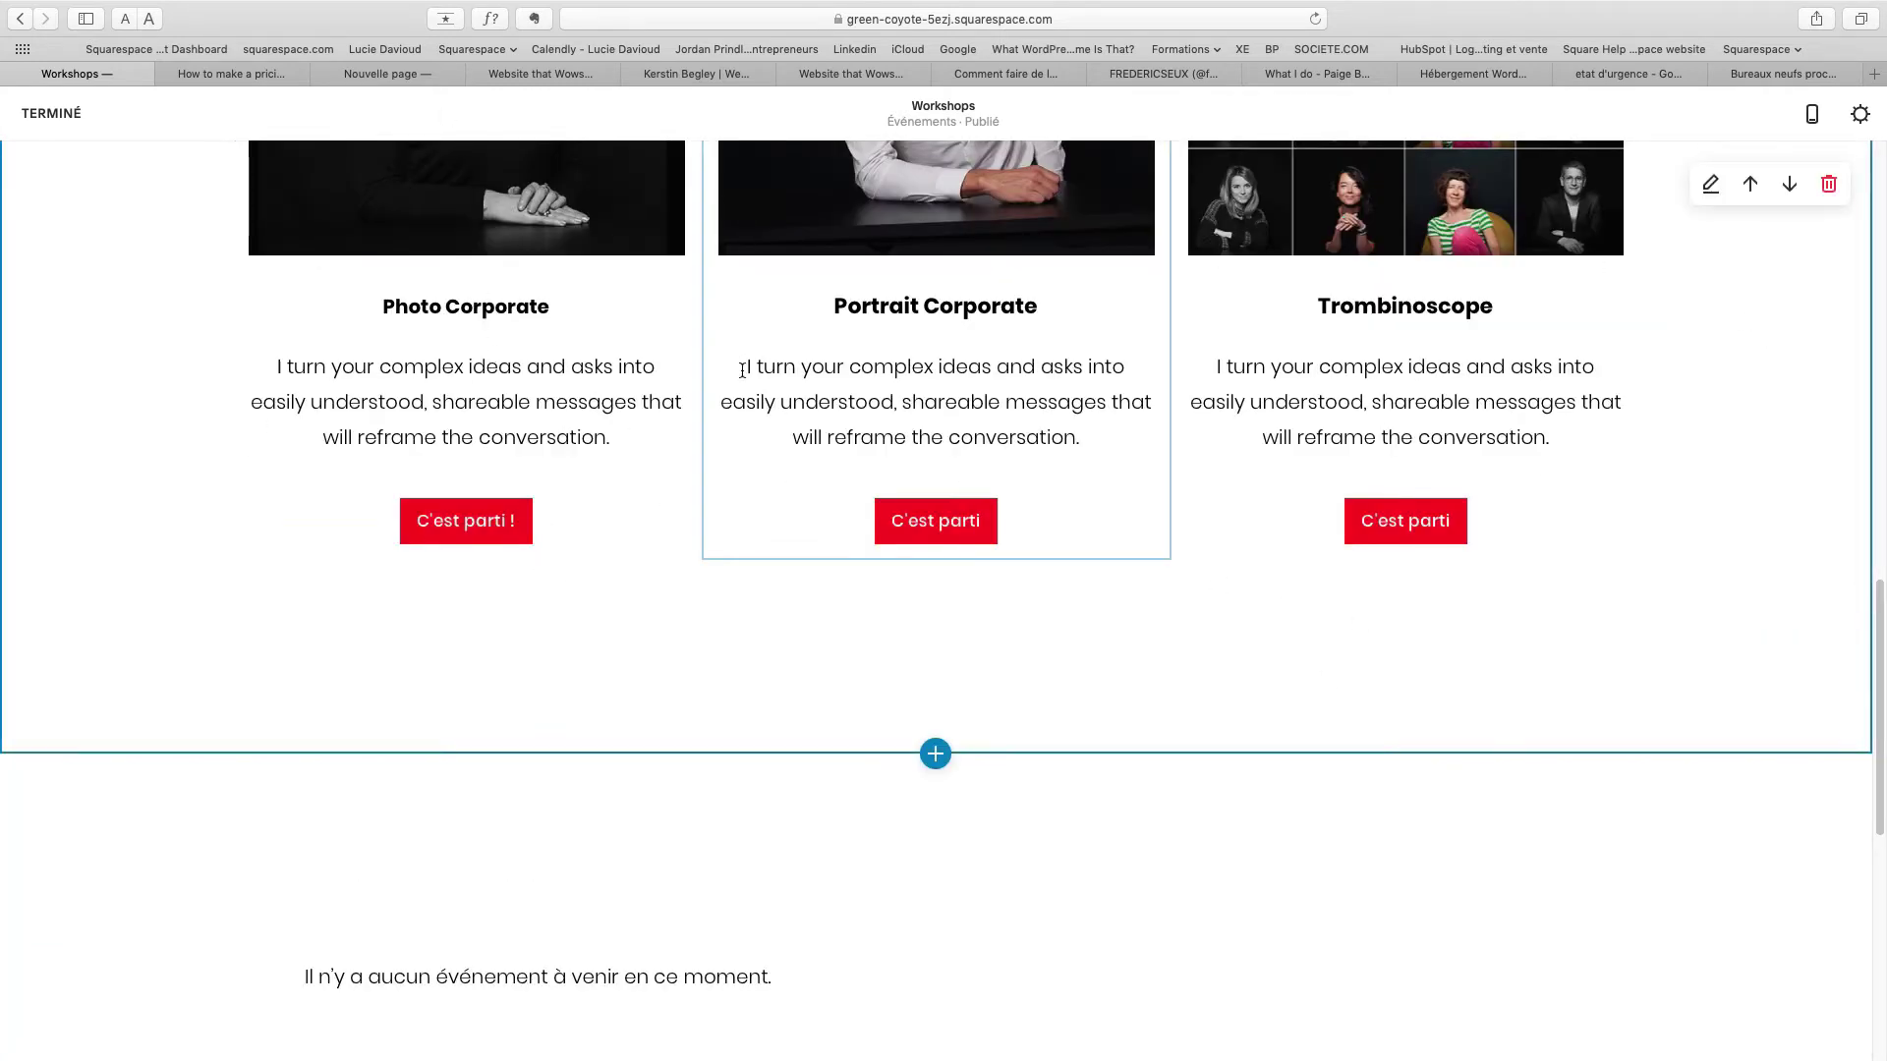
pyautogui.click(935, 755)
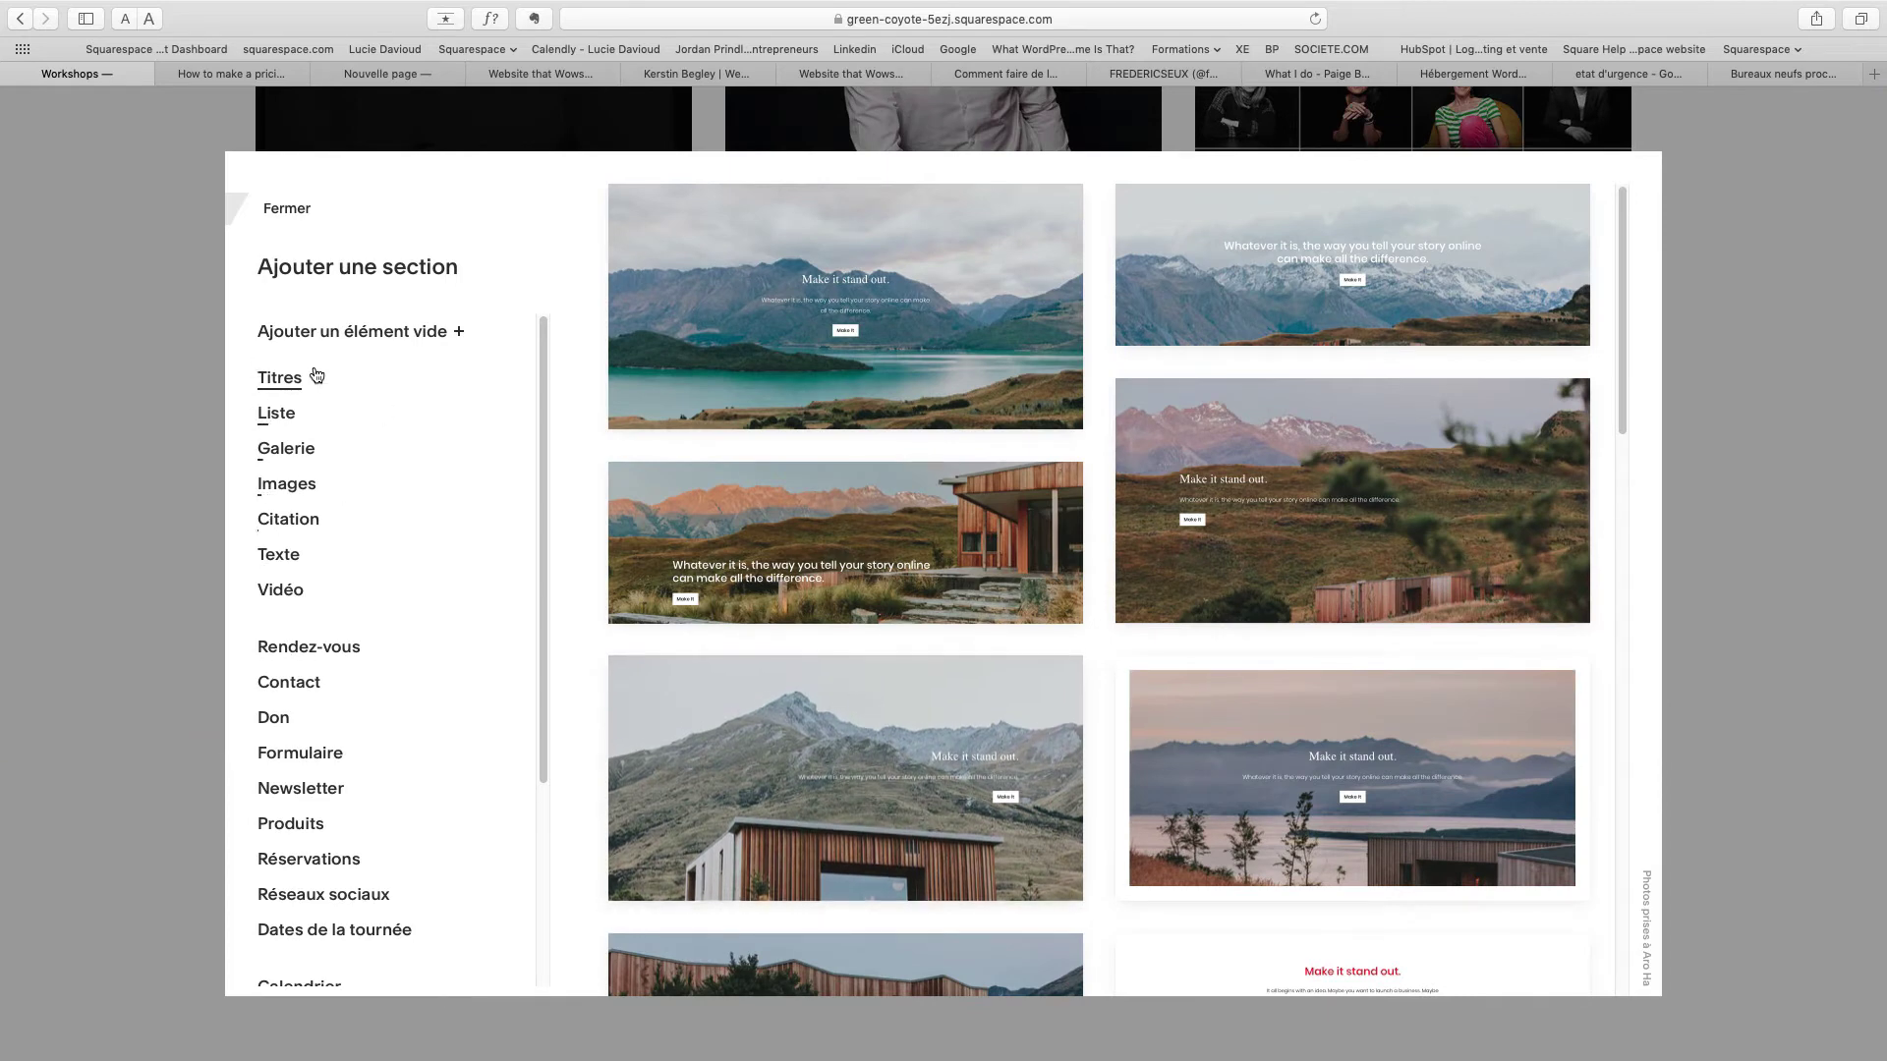
# Browse the ready-made section layouts for Titres, Liste, Images and Citation.
pyautogui.click(274, 415)
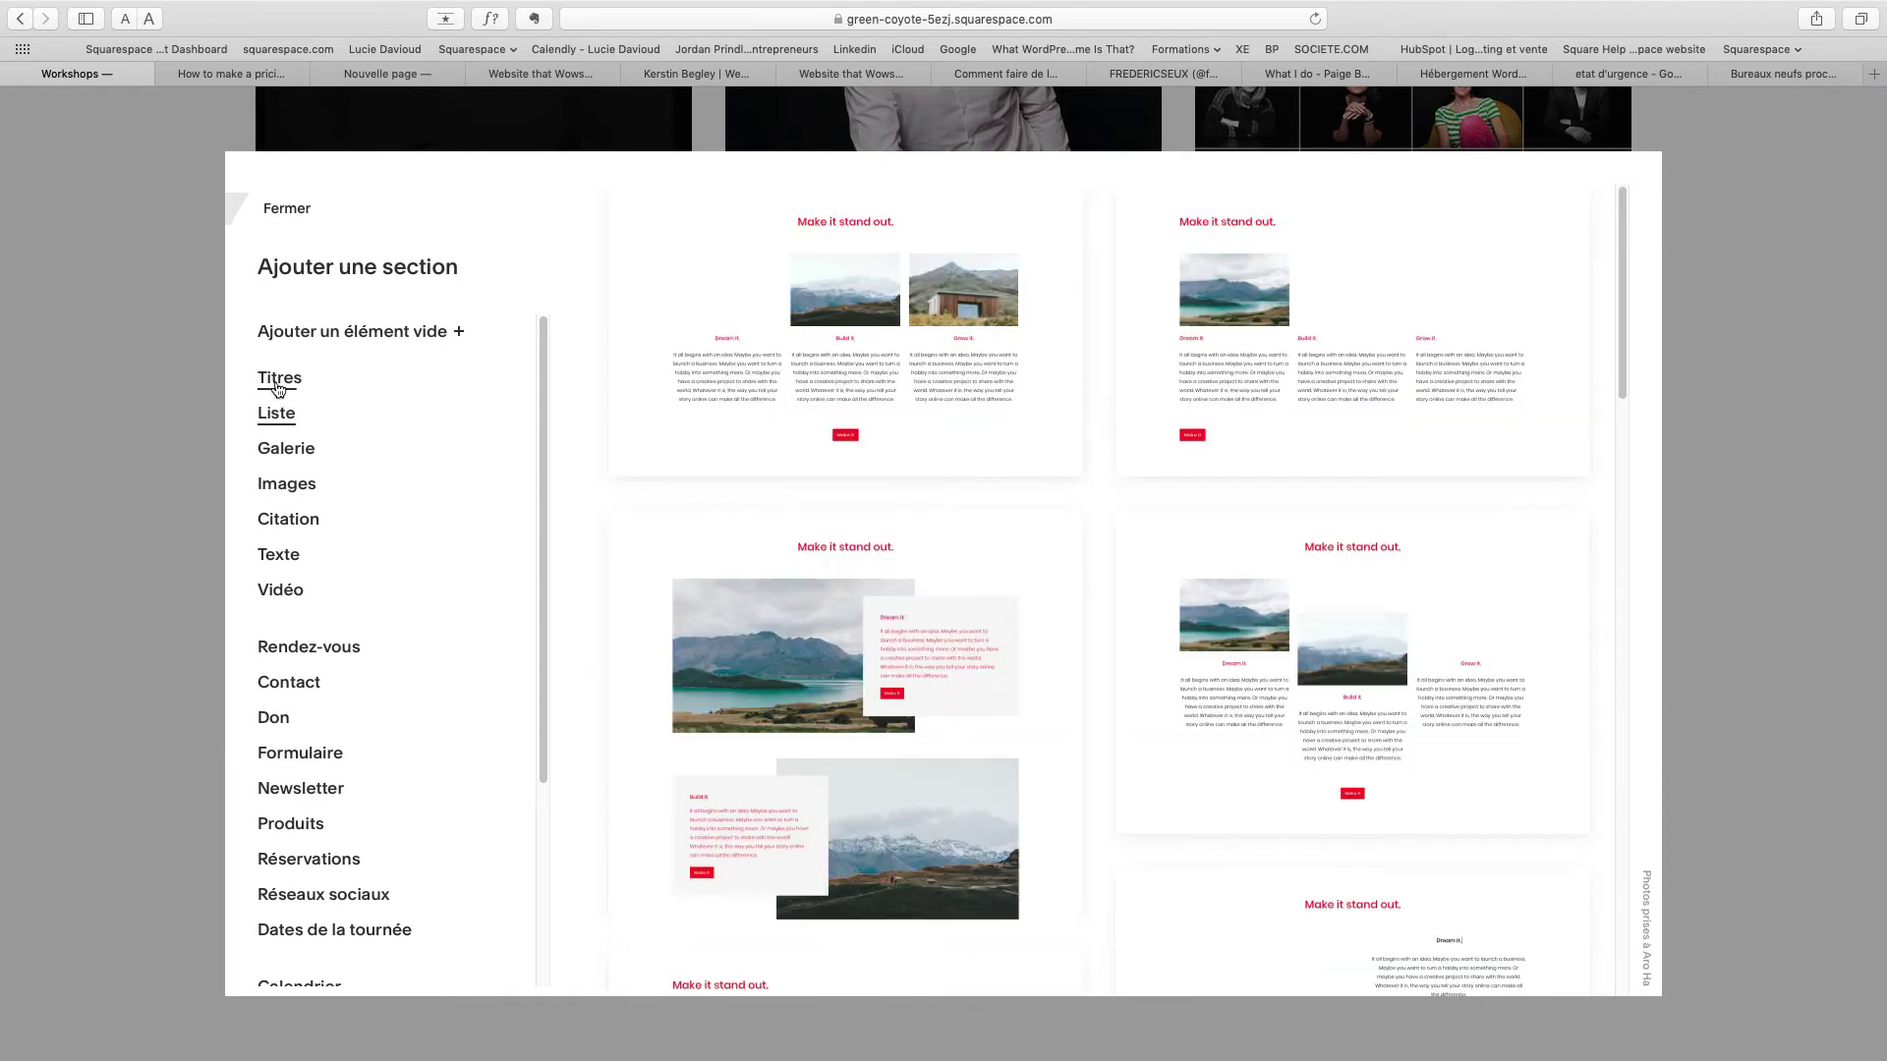
pyautogui.click(285, 386)
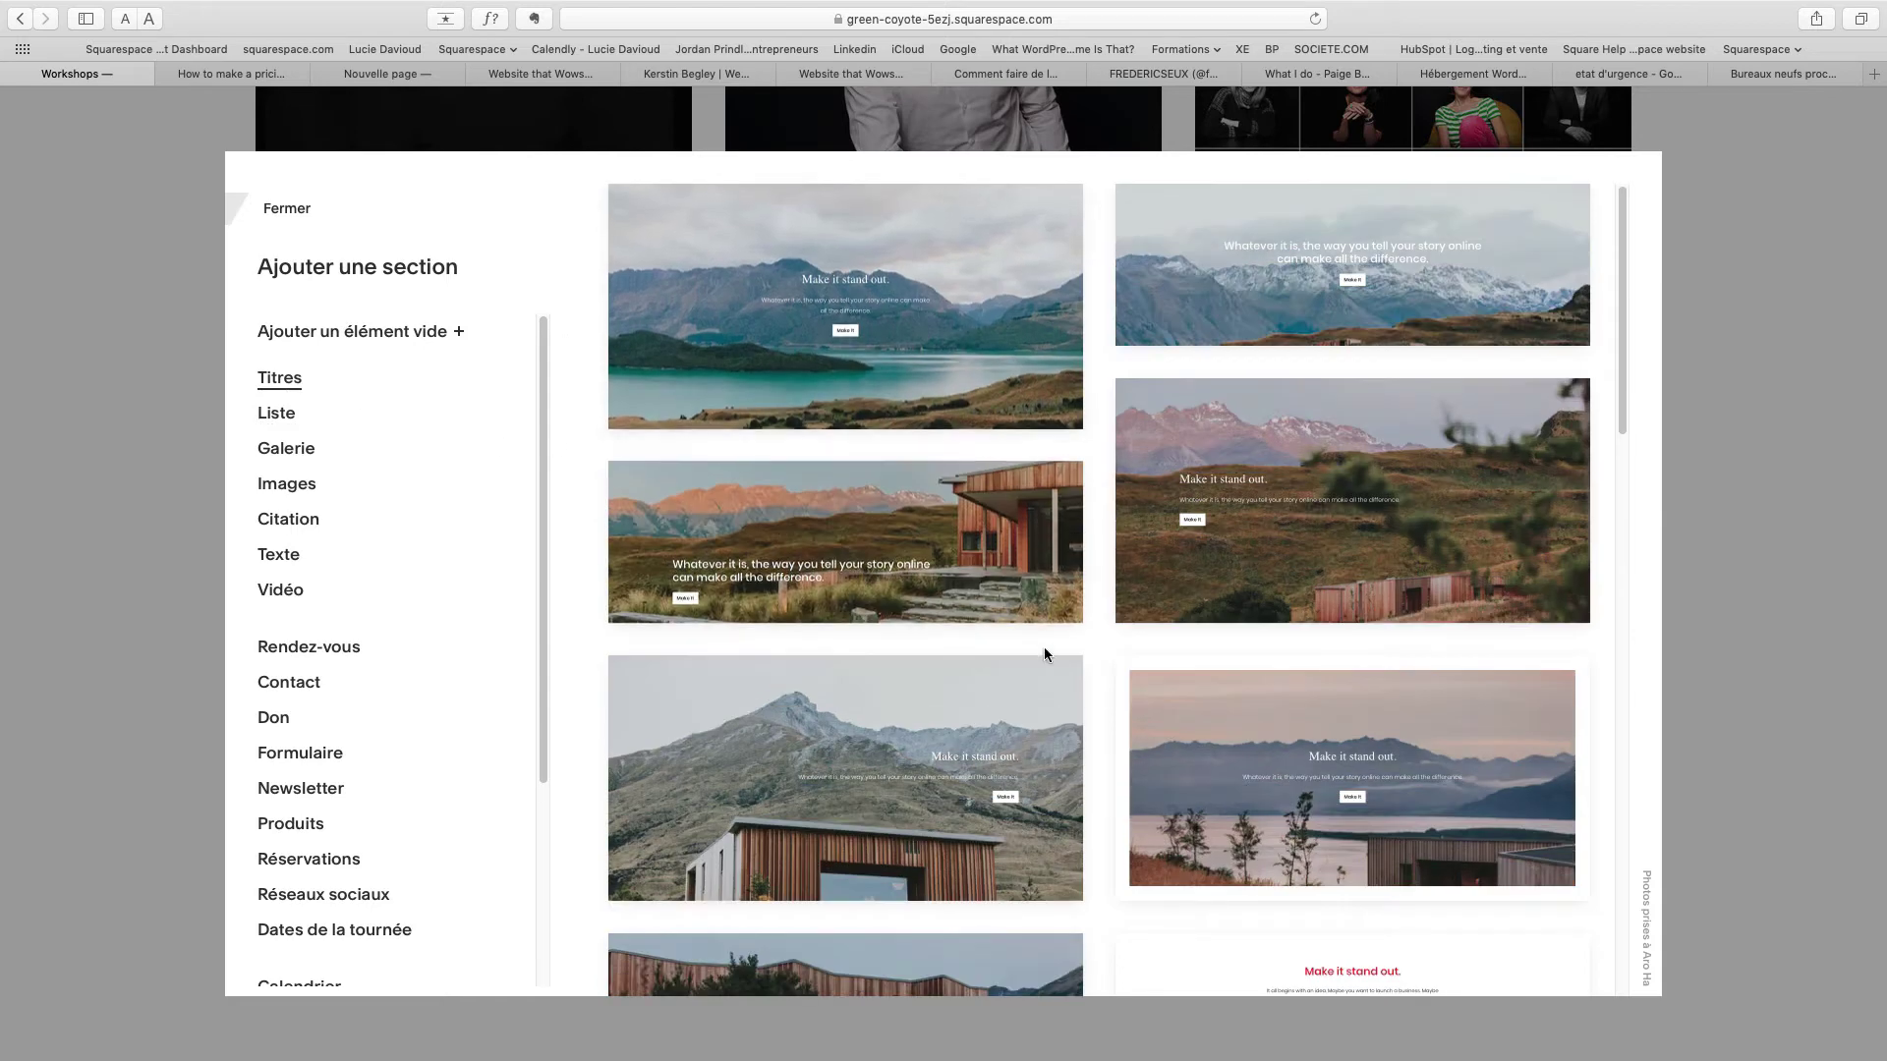
pyautogui.scroll(-3, 1037, 649)
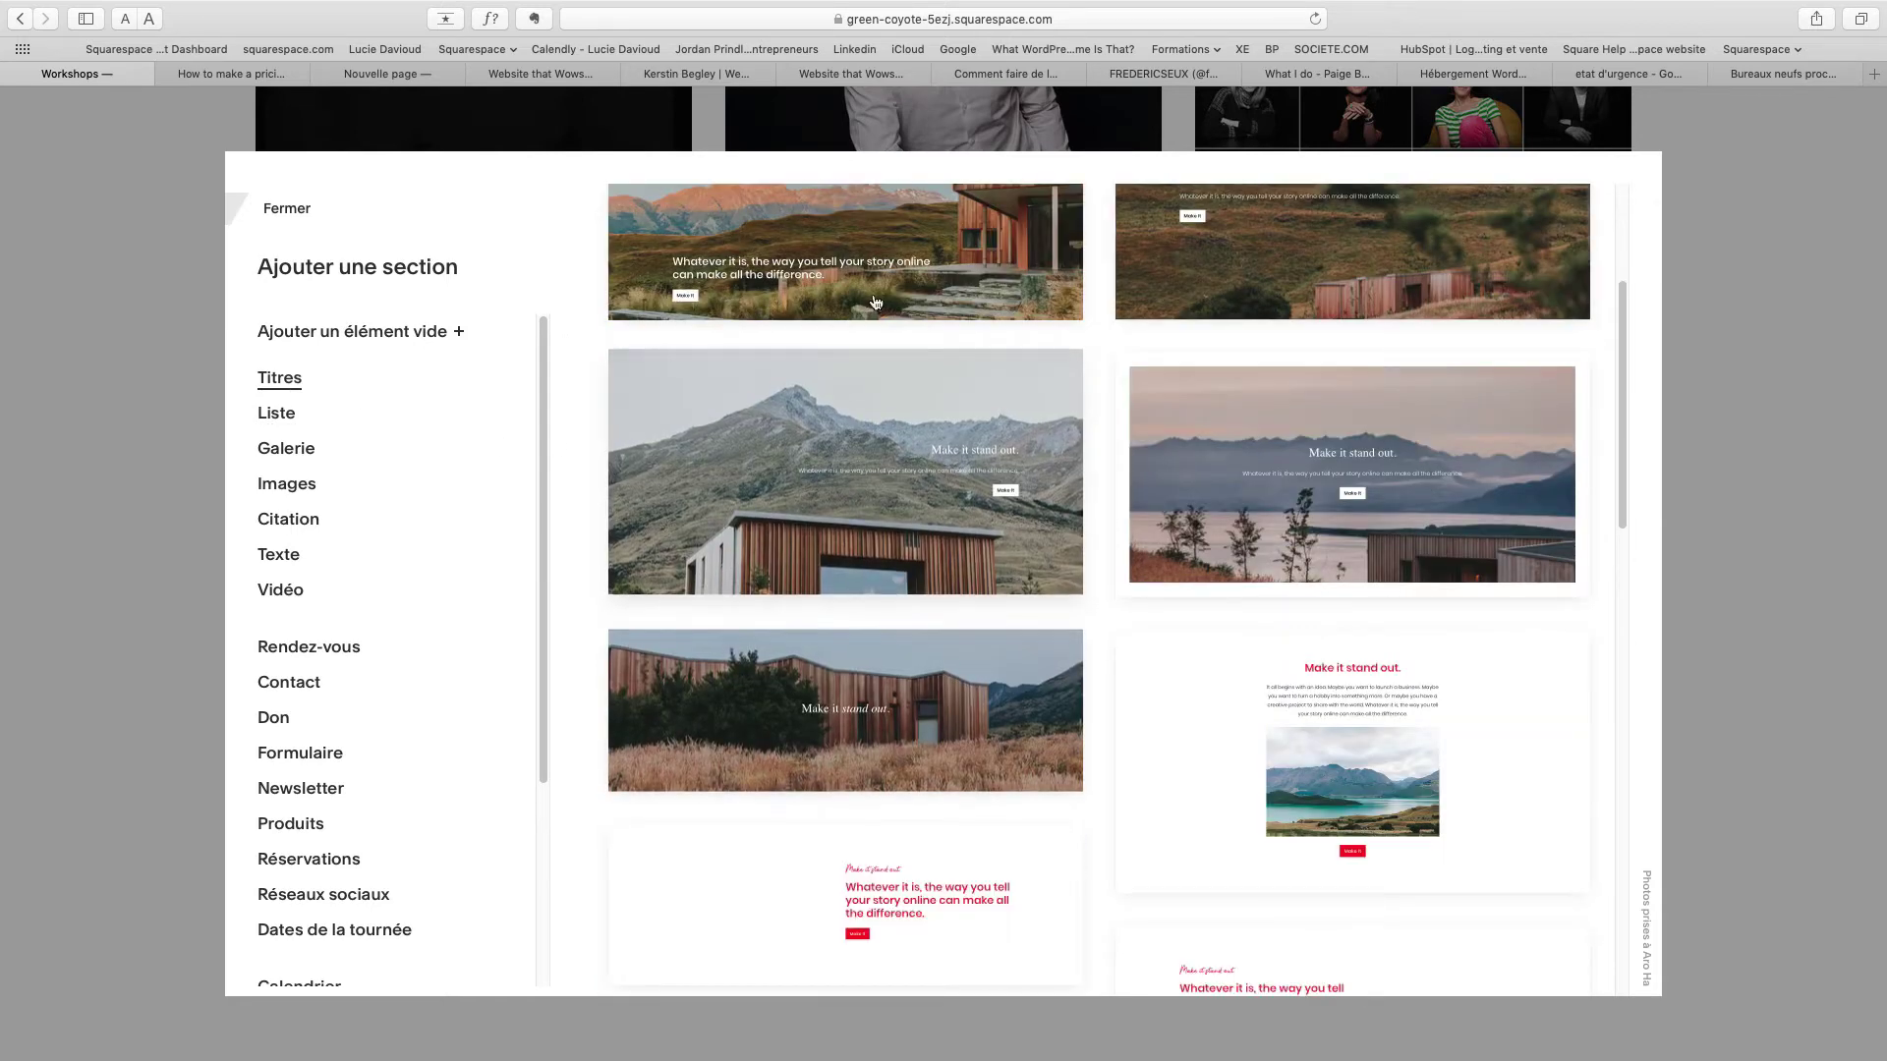
pyautogui.click(271, 417)
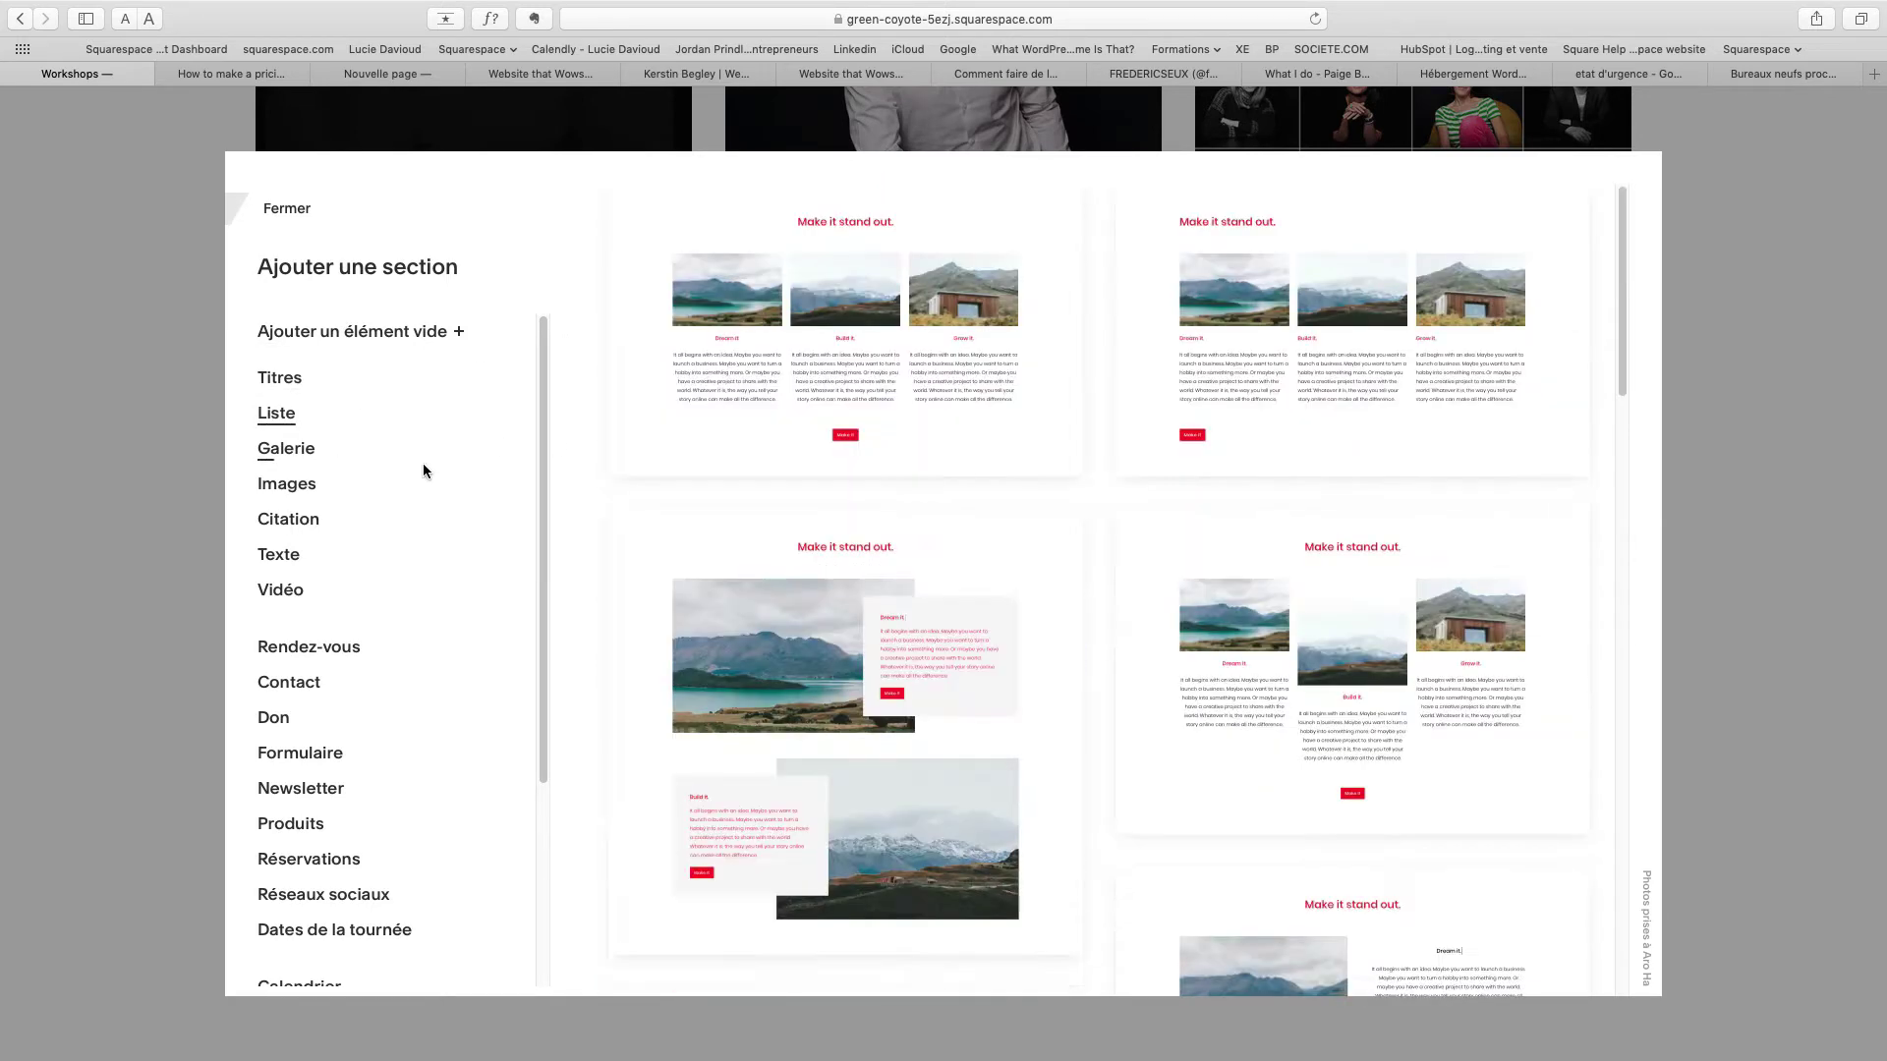
pyautogui.scroll(-3, 960, 535)
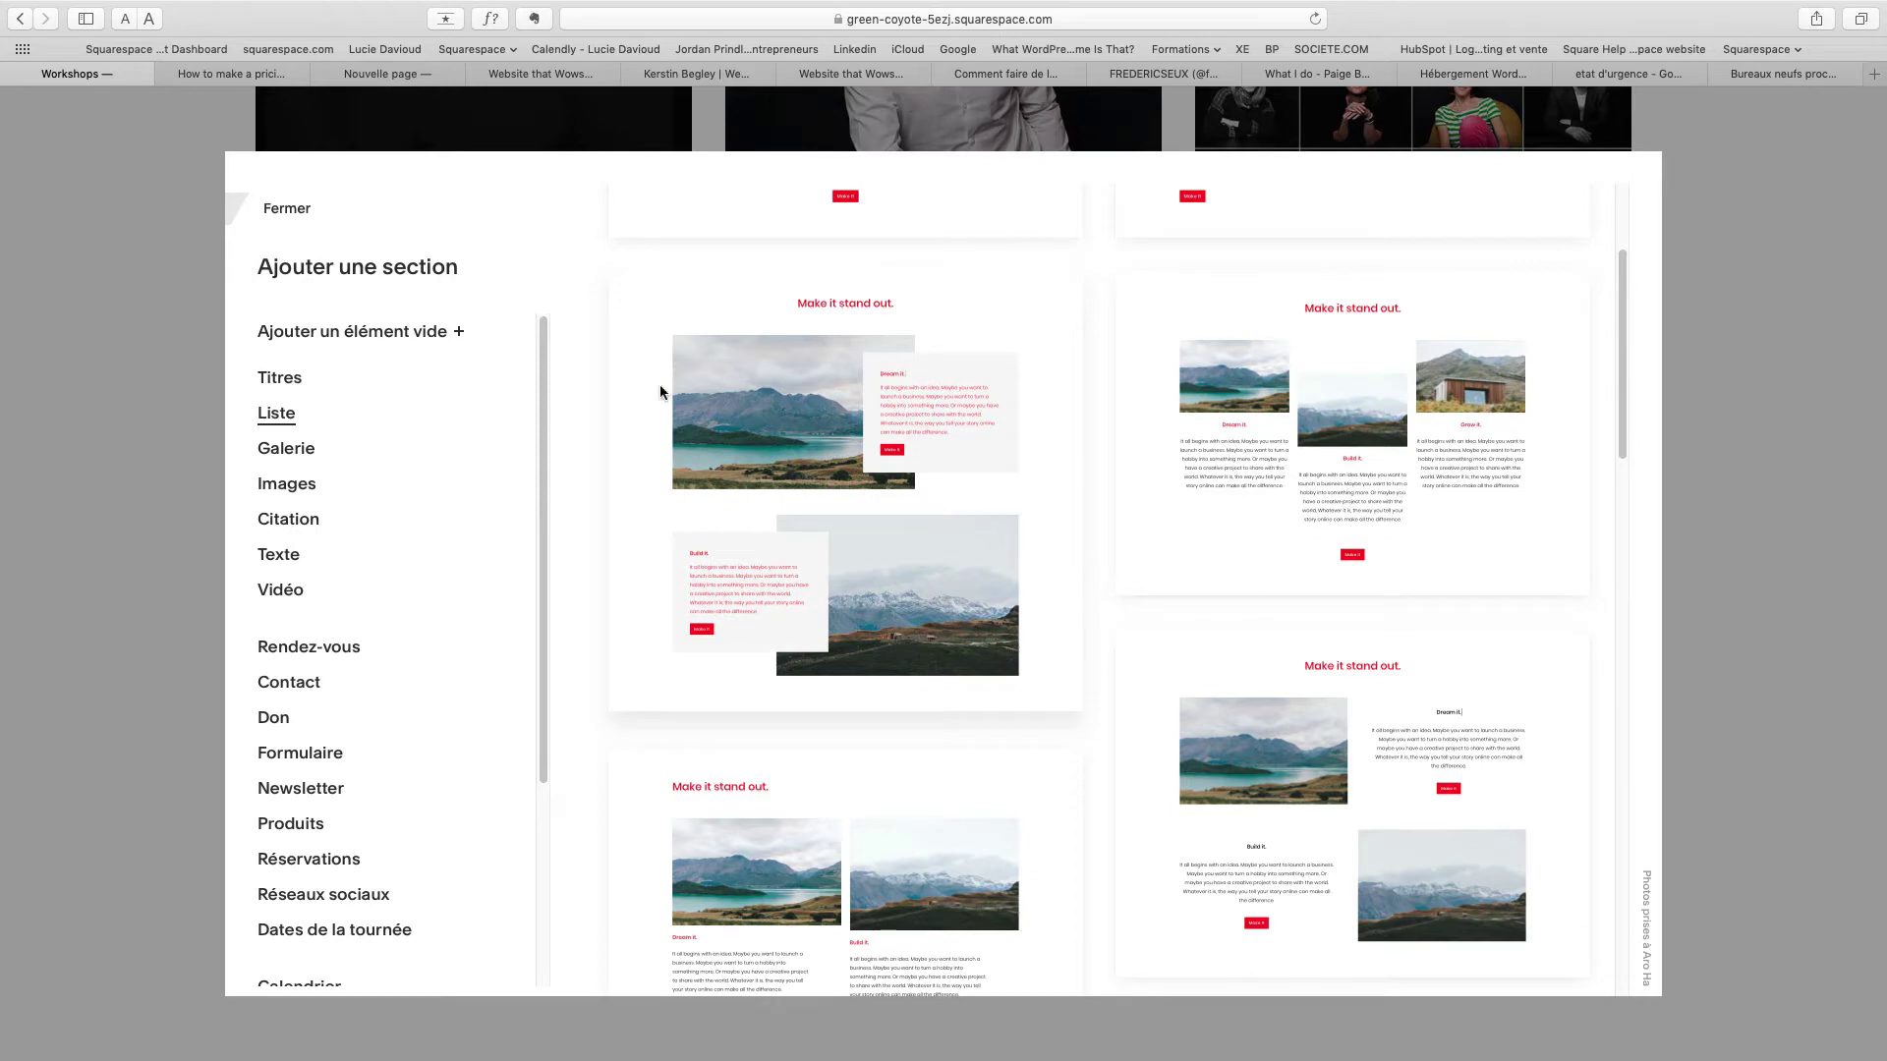
pyautogui.click(292, 496)
pyautogui.click(285, 522)
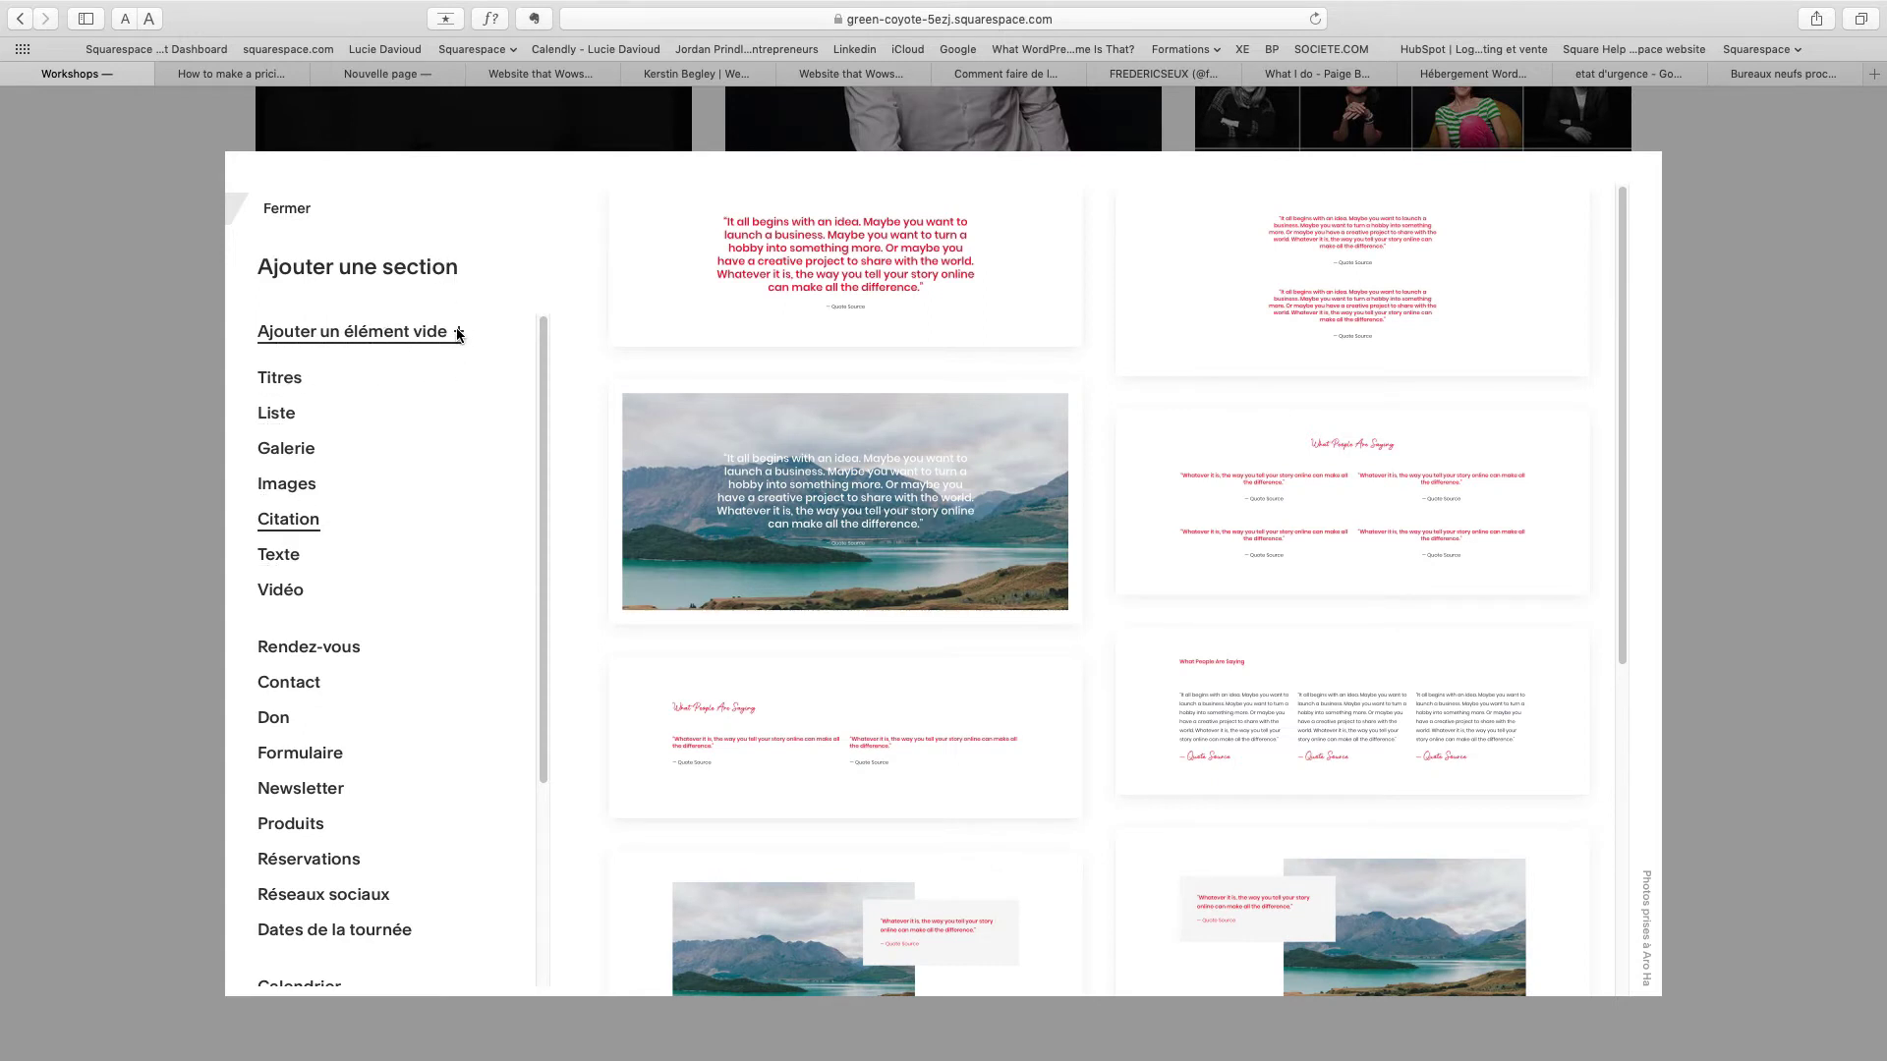
# Add a blank section below the three service columns and insert a Pile image block in it.
pyautogui.click(418, 341)
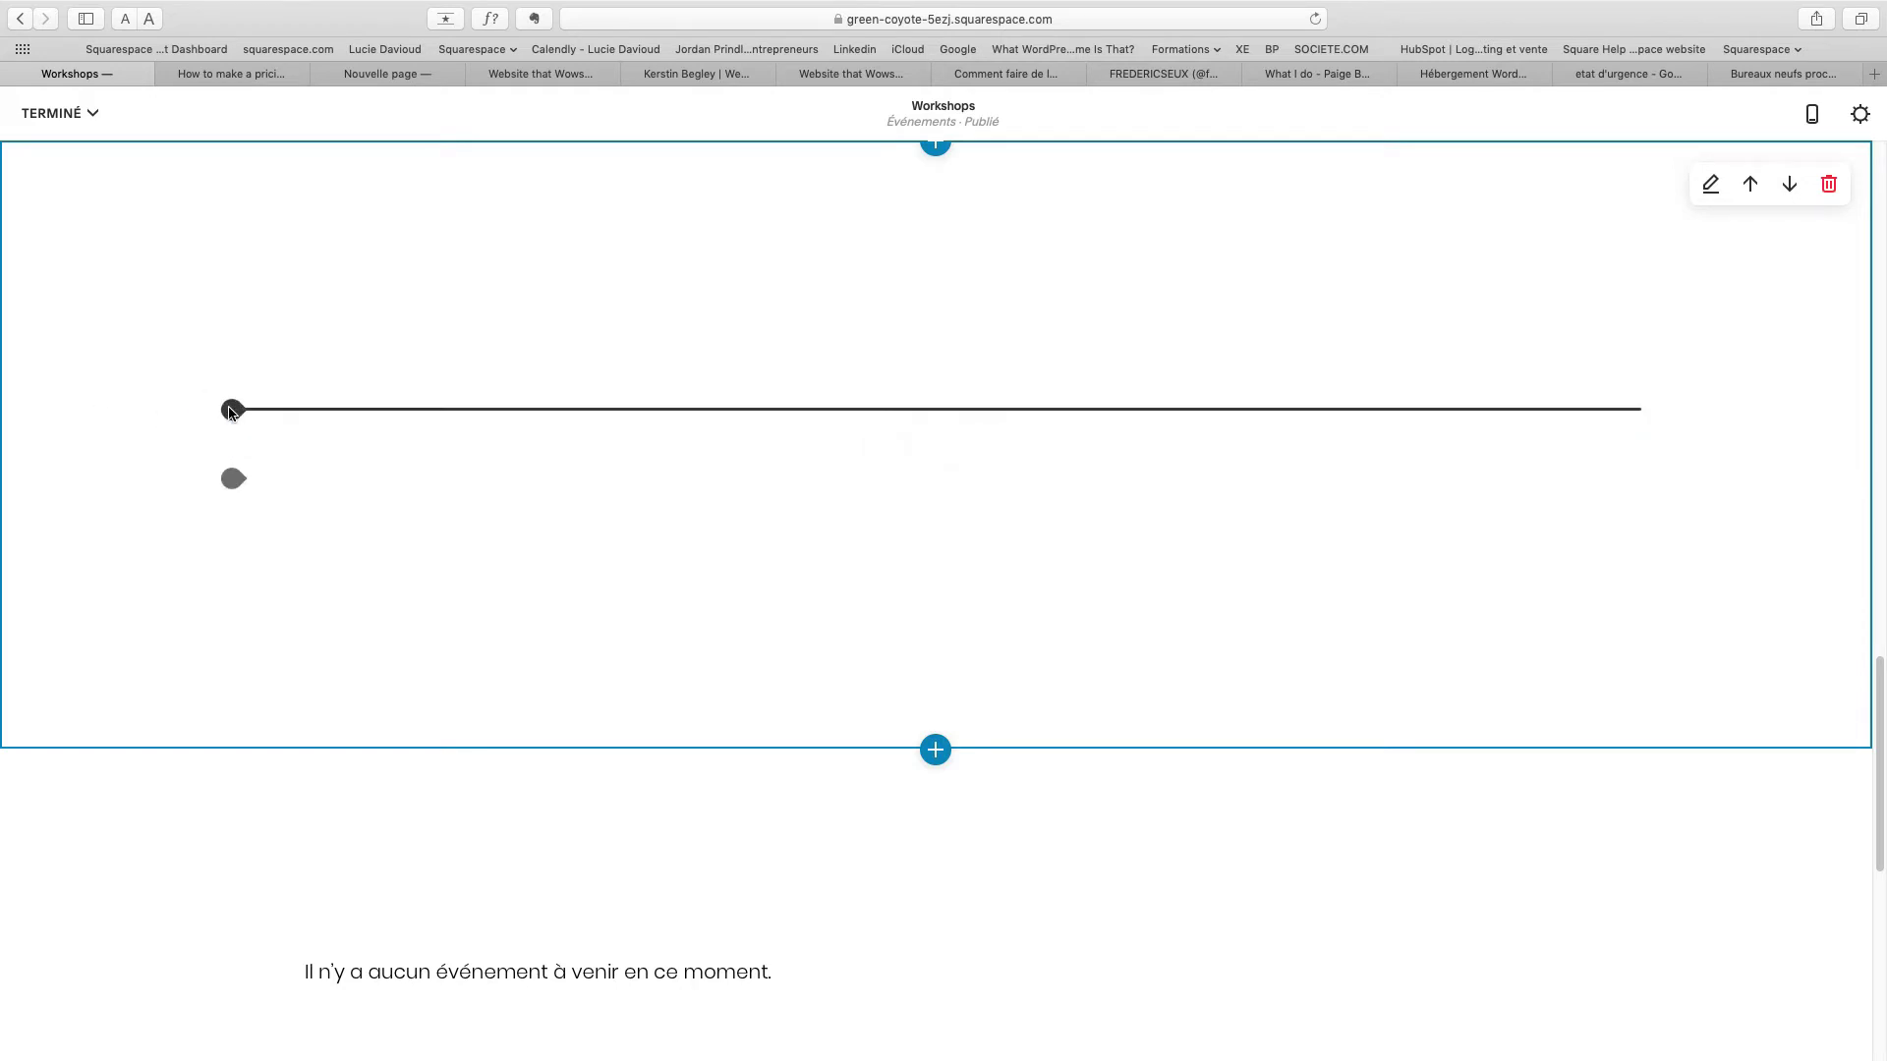
pyautogui.click(230, 411)
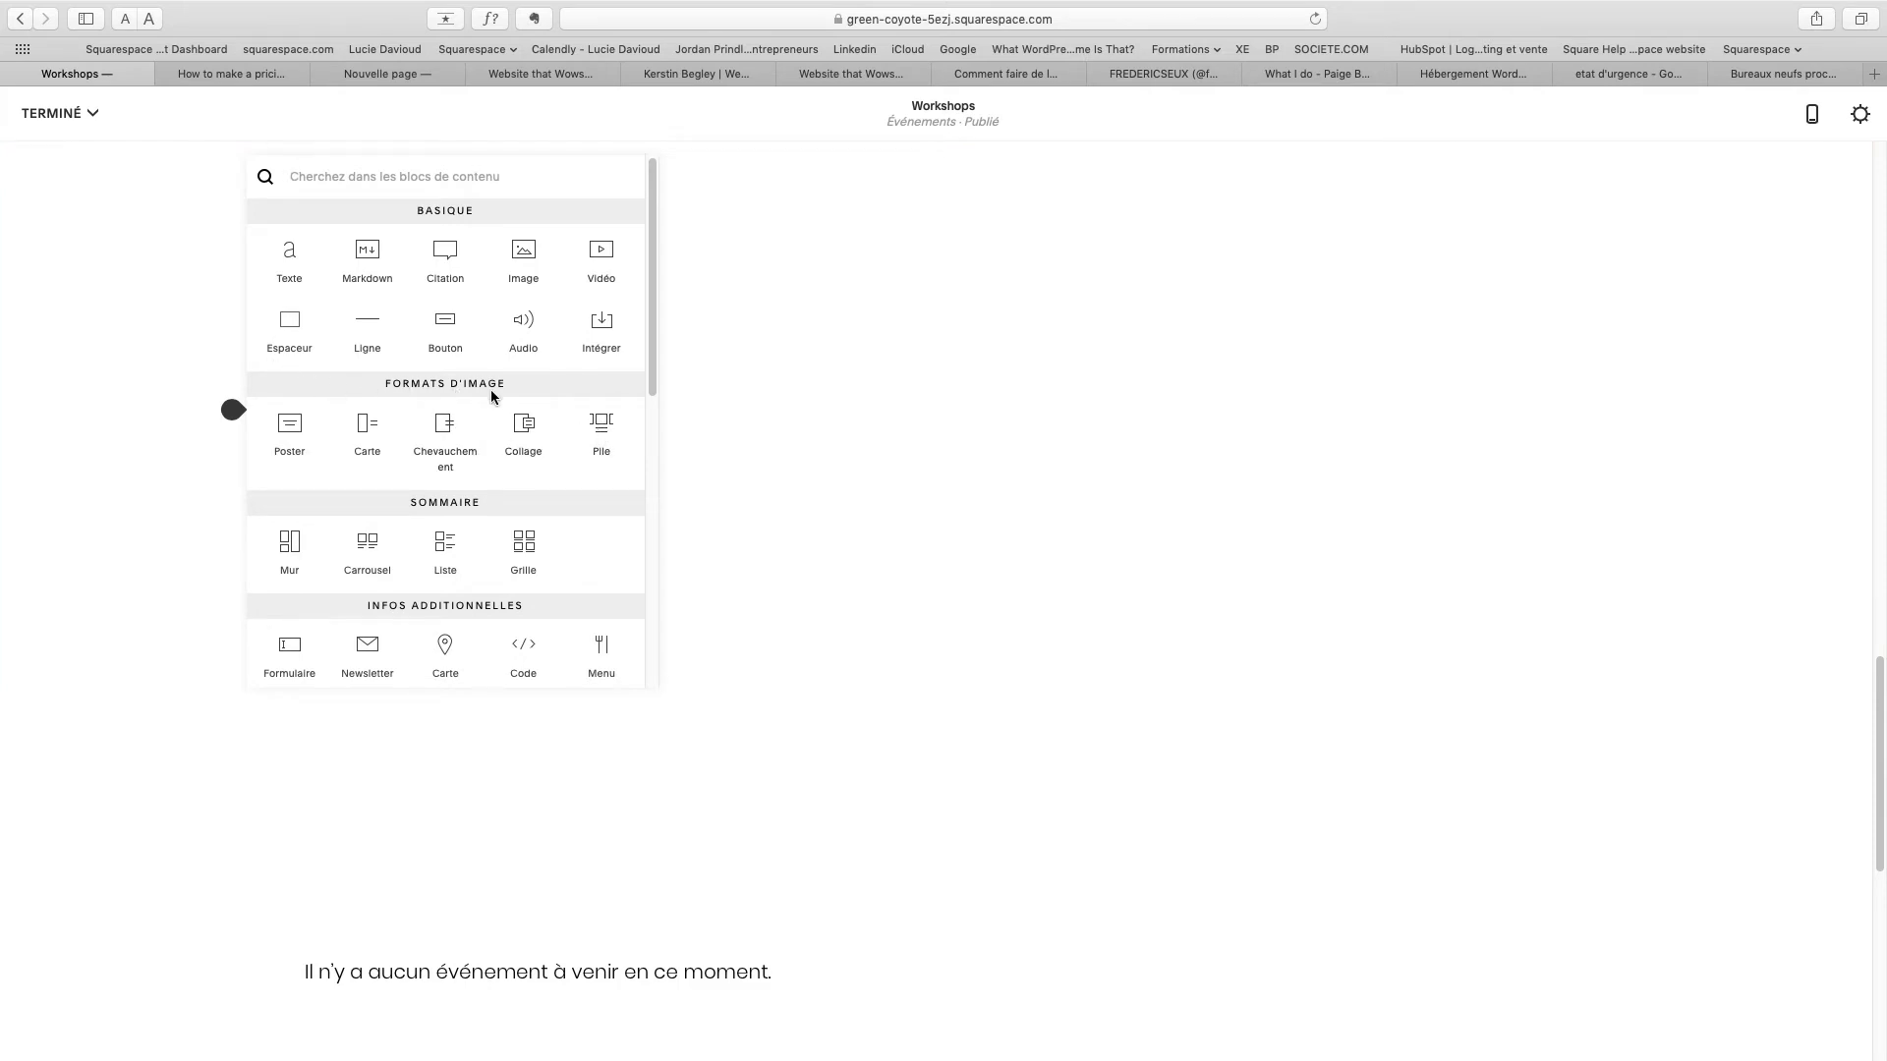
pyautogui.click(595, 425)
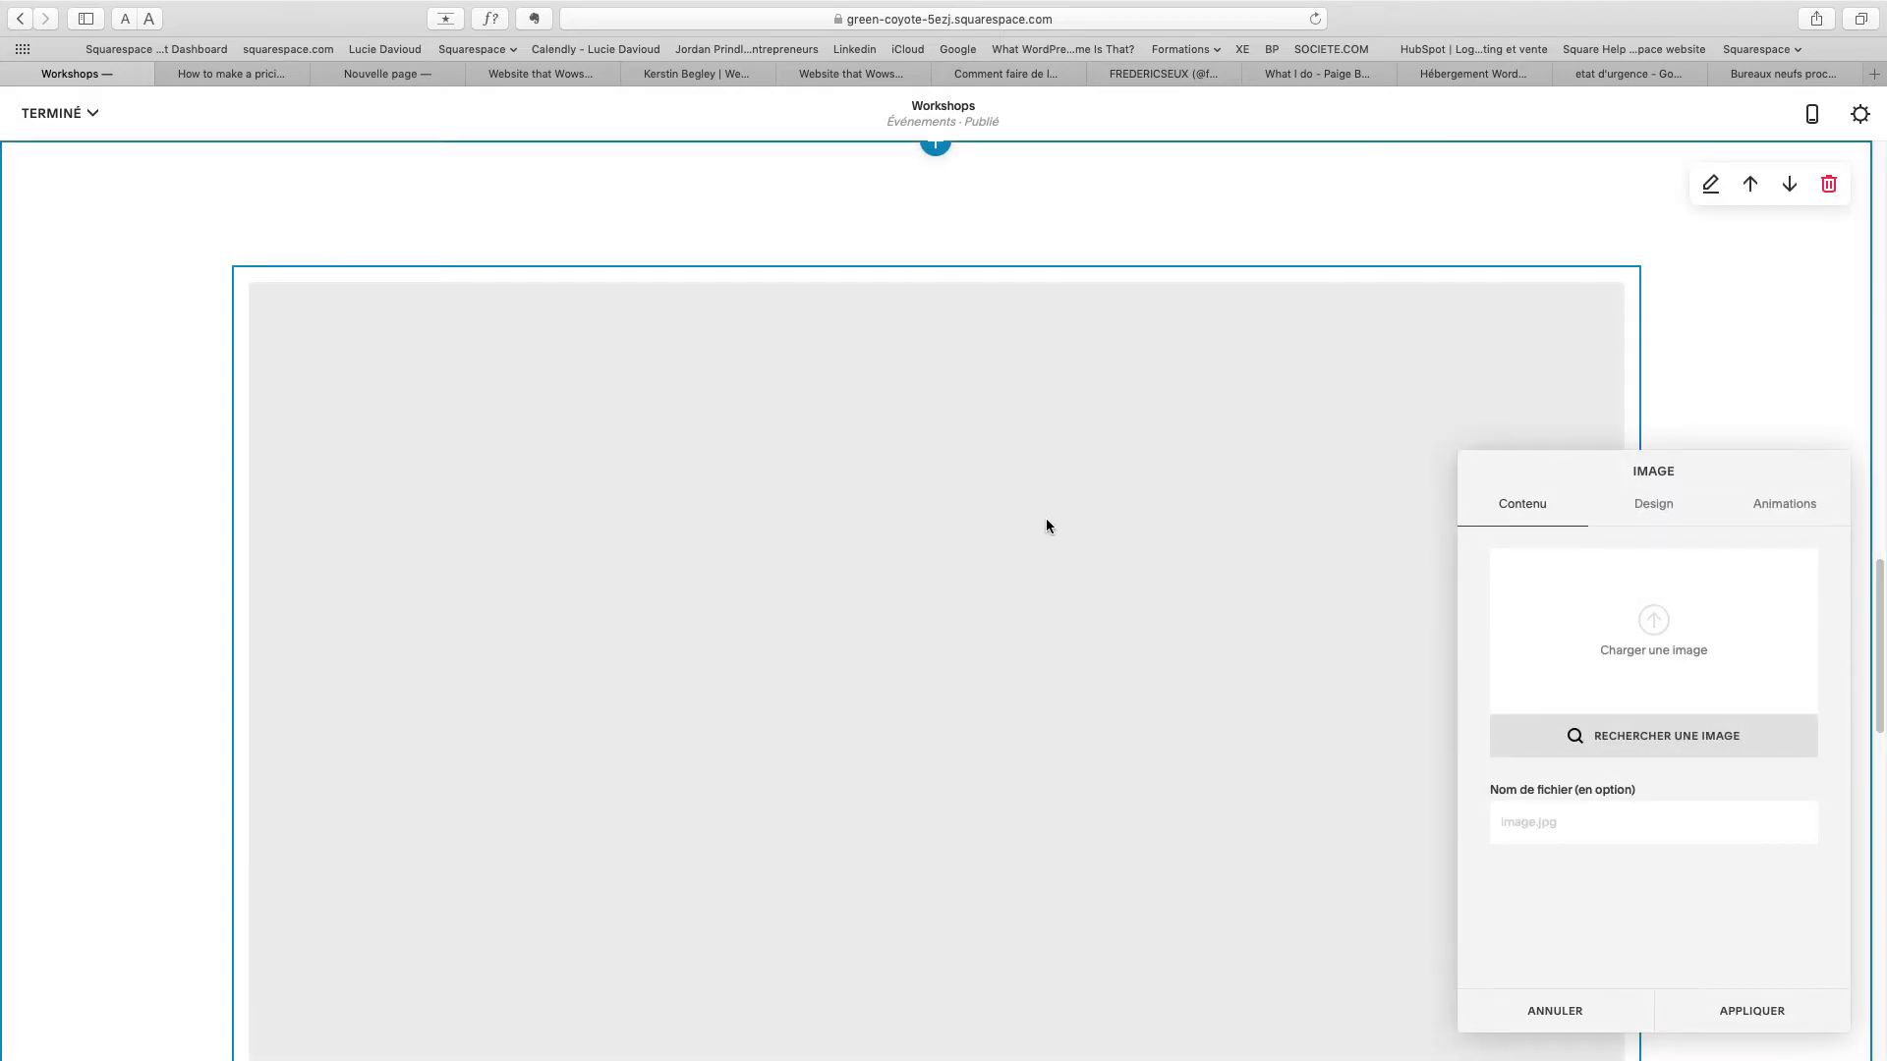
pyautogui.scroll(-6, 1043, 513)
pyautogui.scroll(3, 1035, 510)
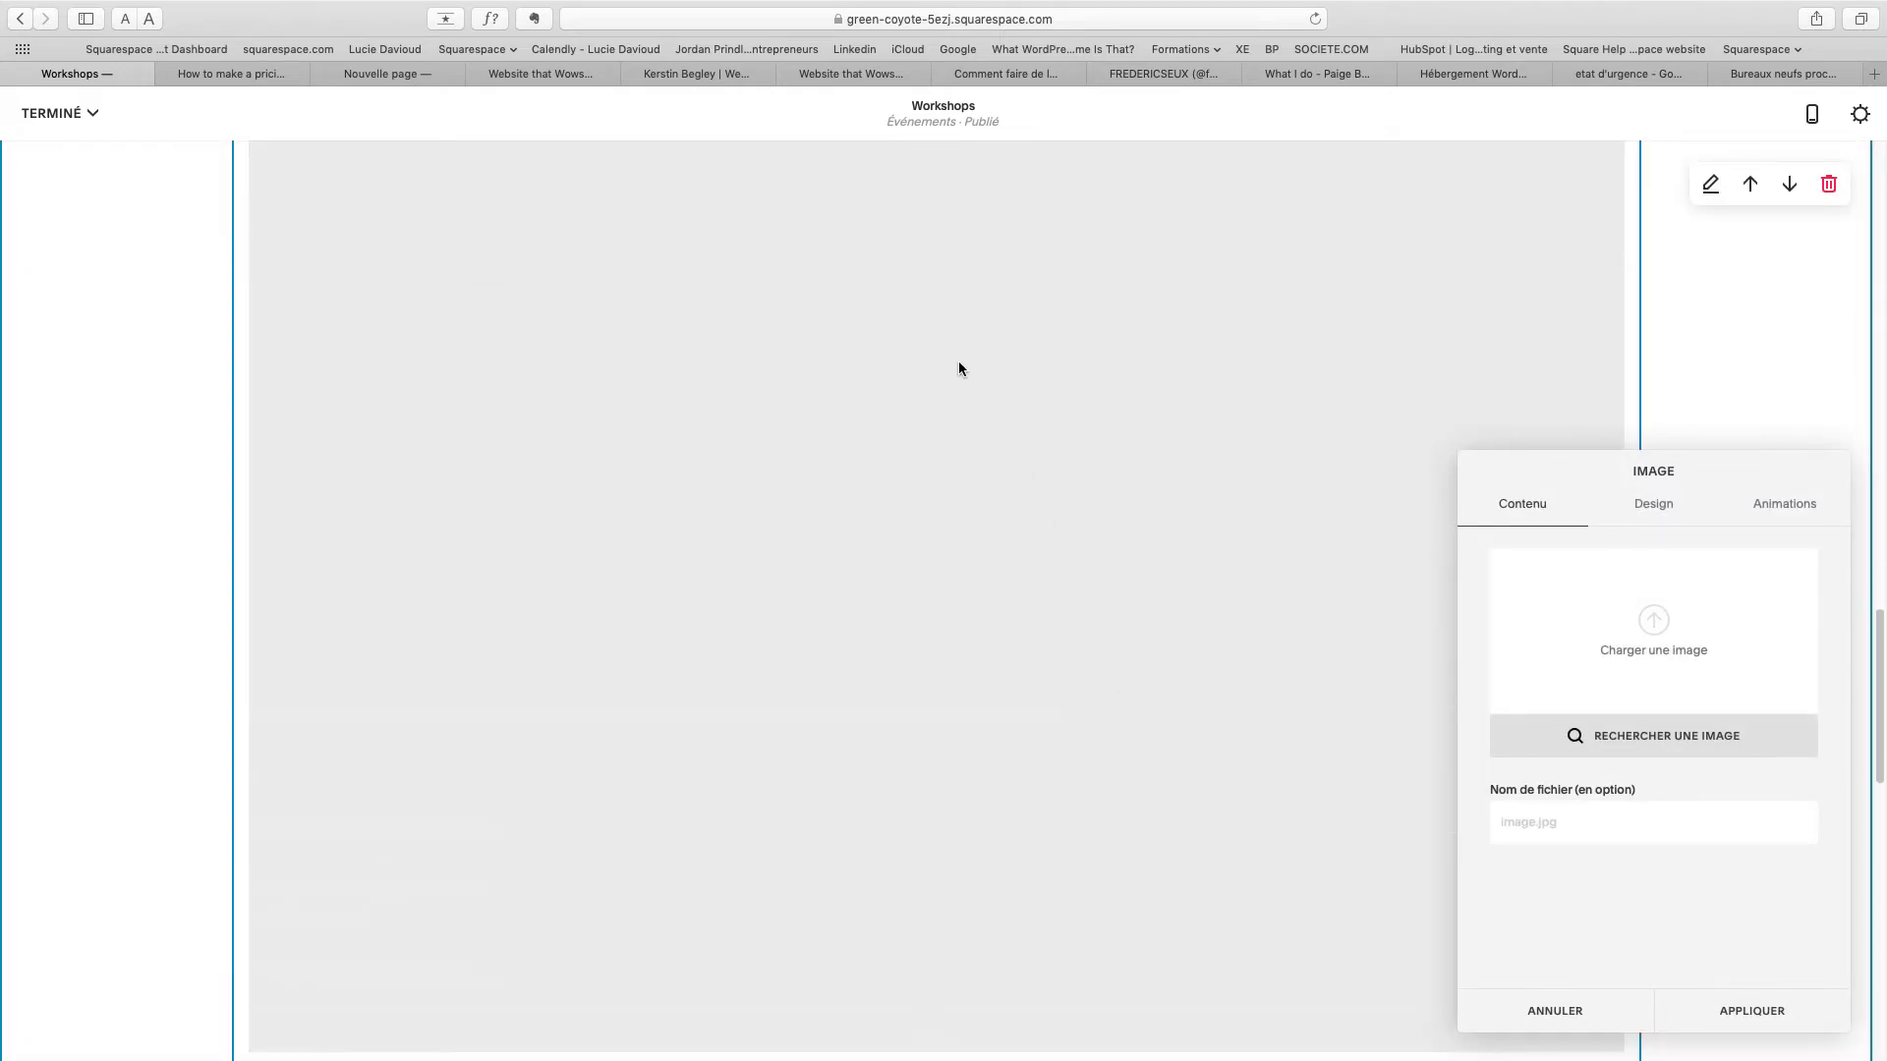
pyautogui.scroll(-3, 846, 652)
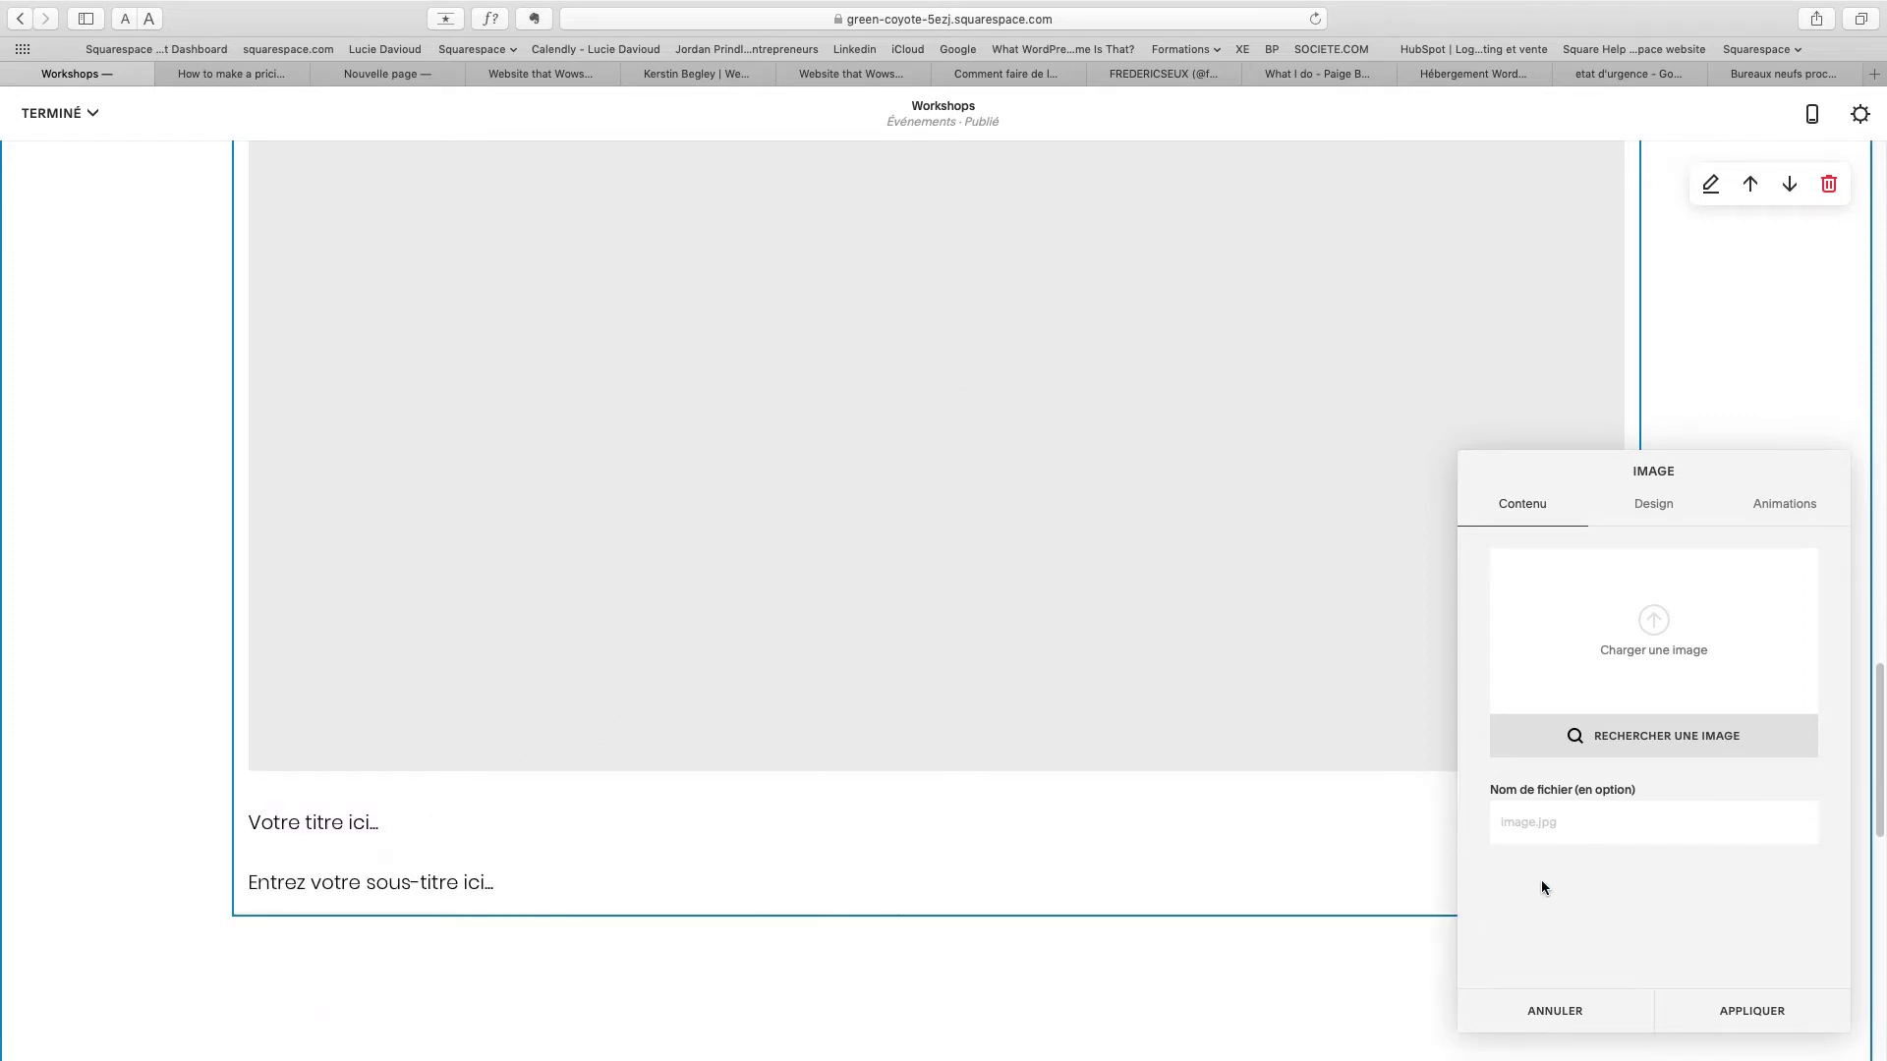
# Browse the free Unsplash images offered for the image block, and close the image search without choosing one.
pyautogui.click(1655, 621)
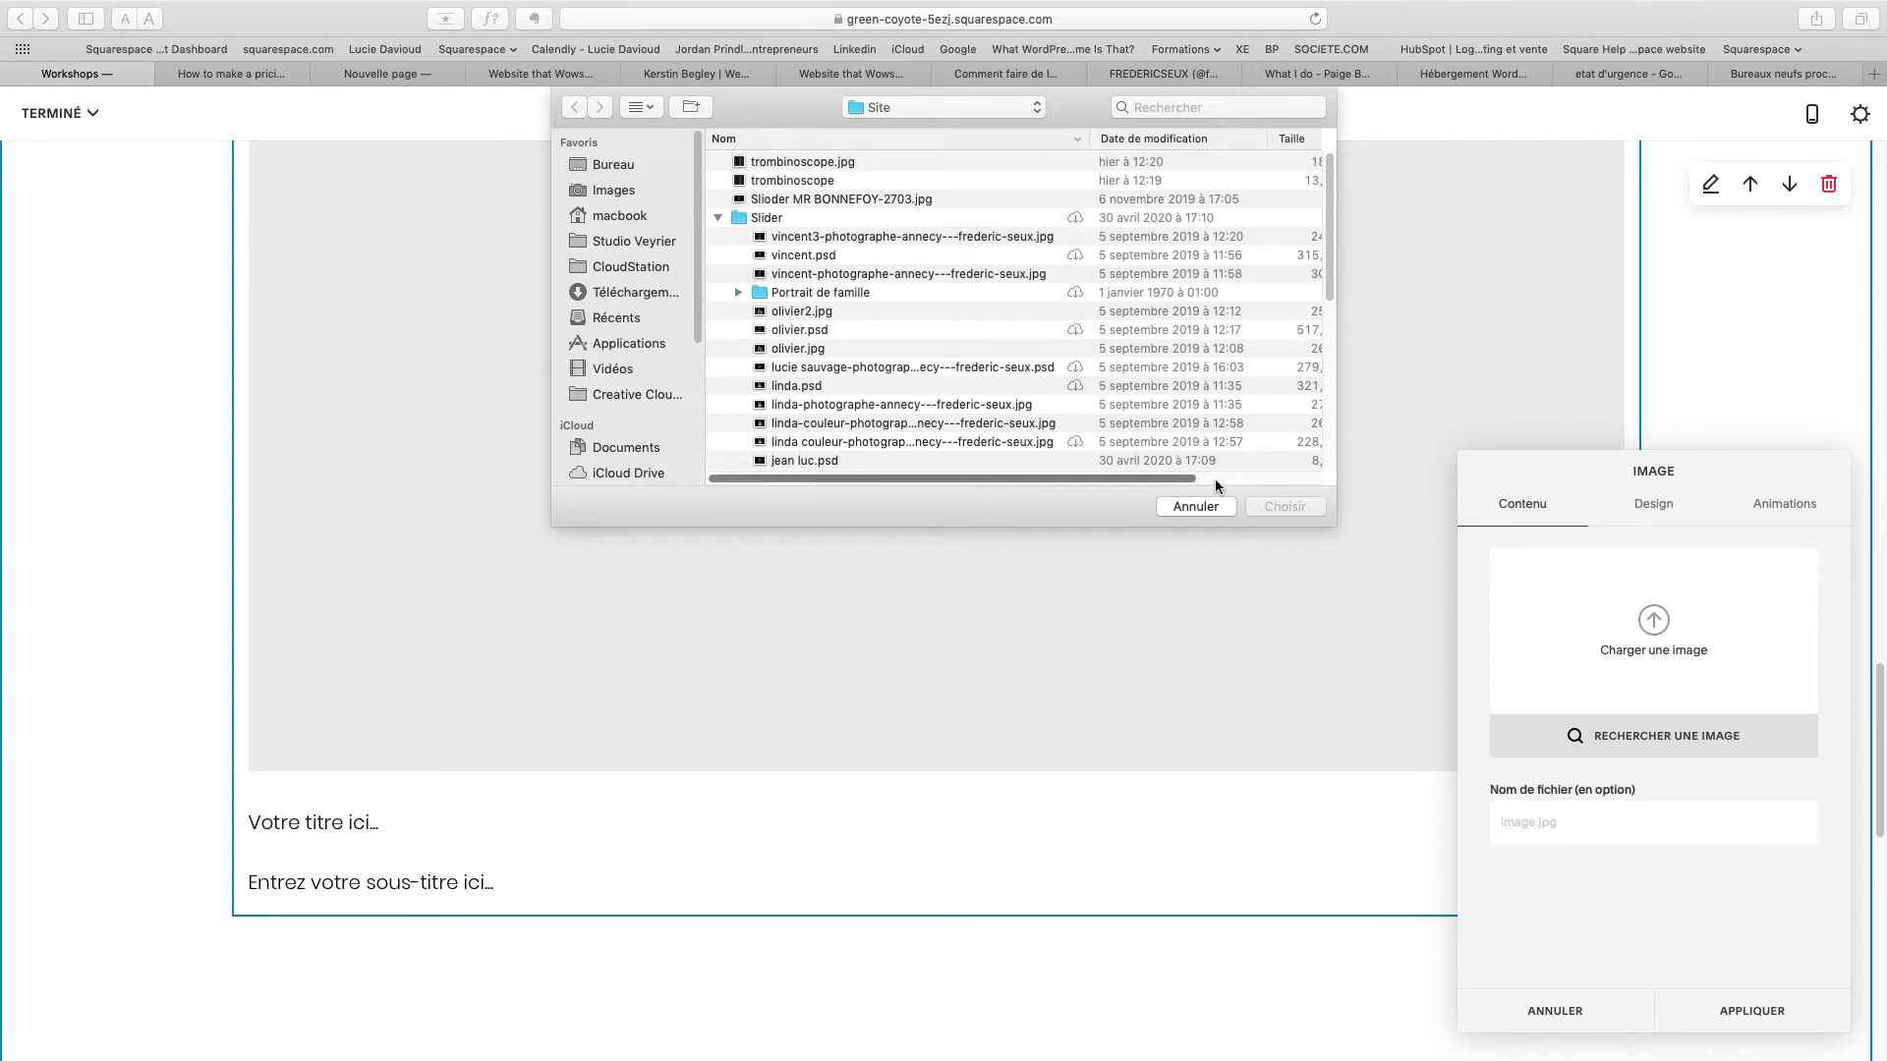
pyautogui.click(1197, 506)
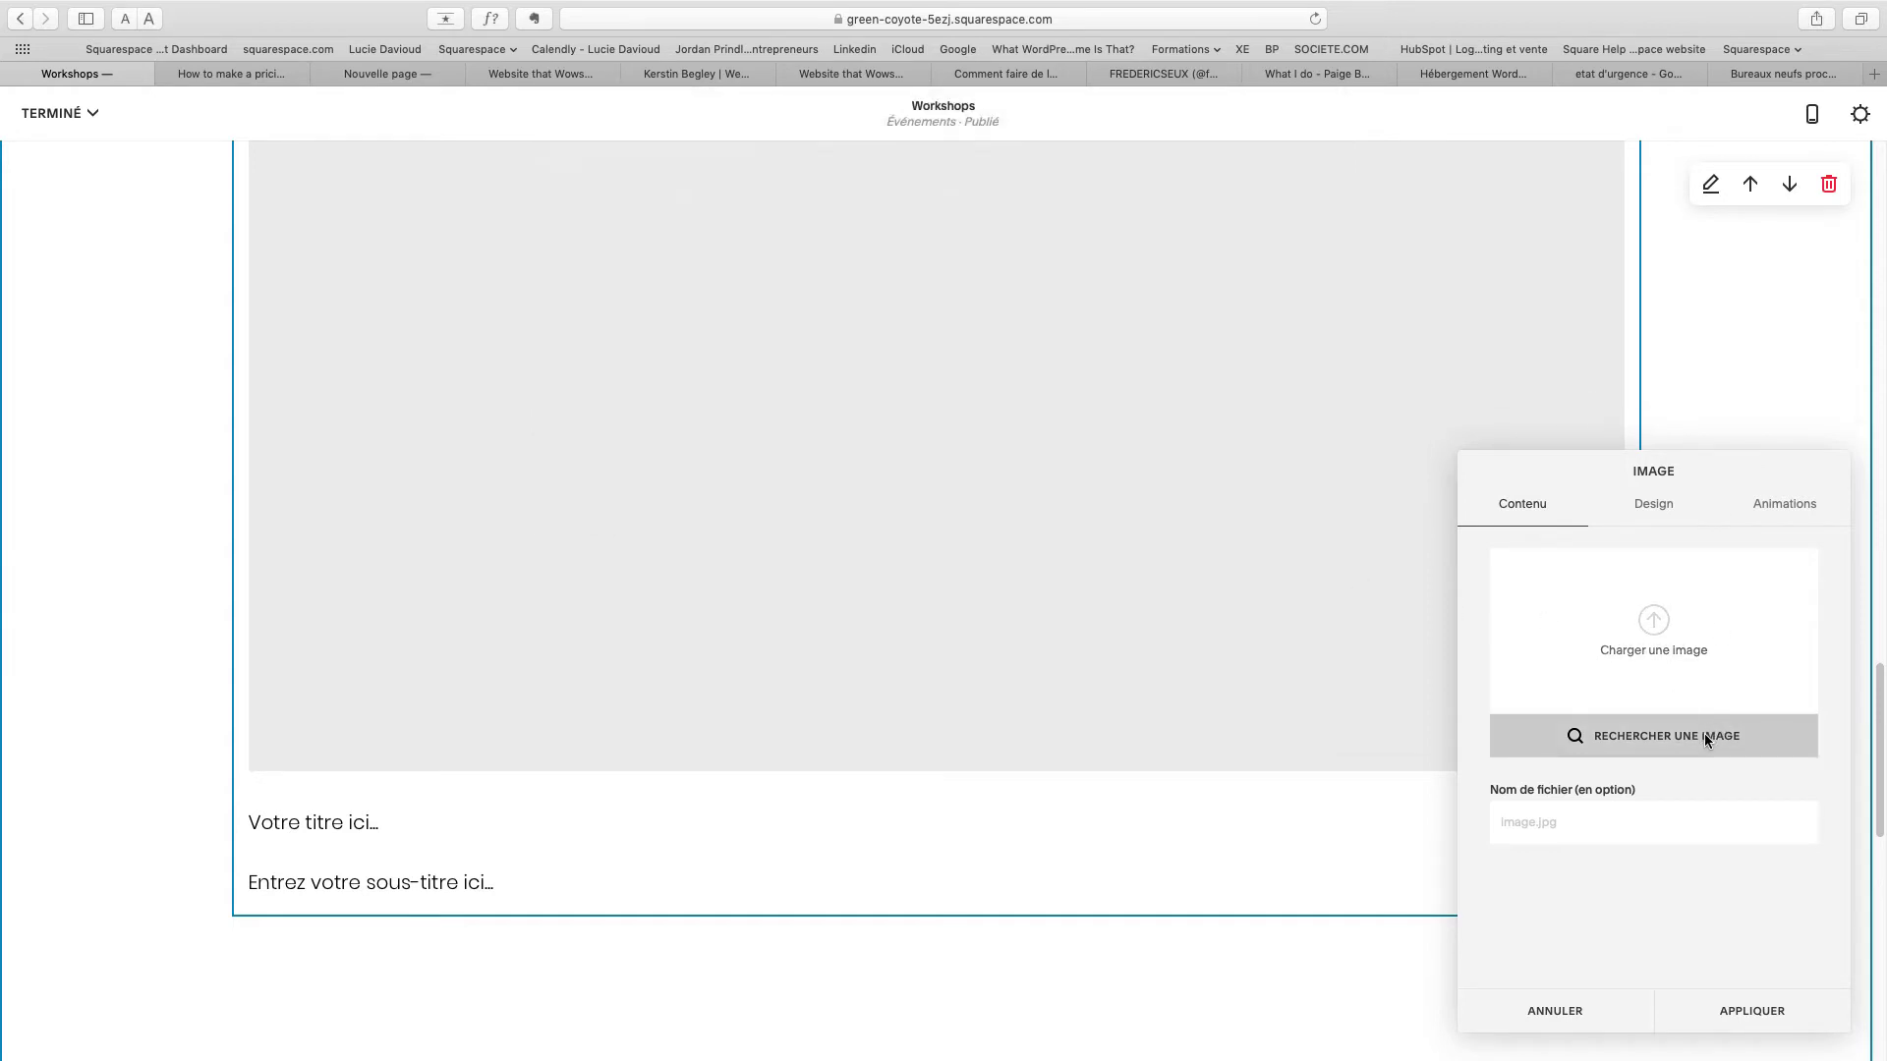
pyautogui.click(1706, 736)
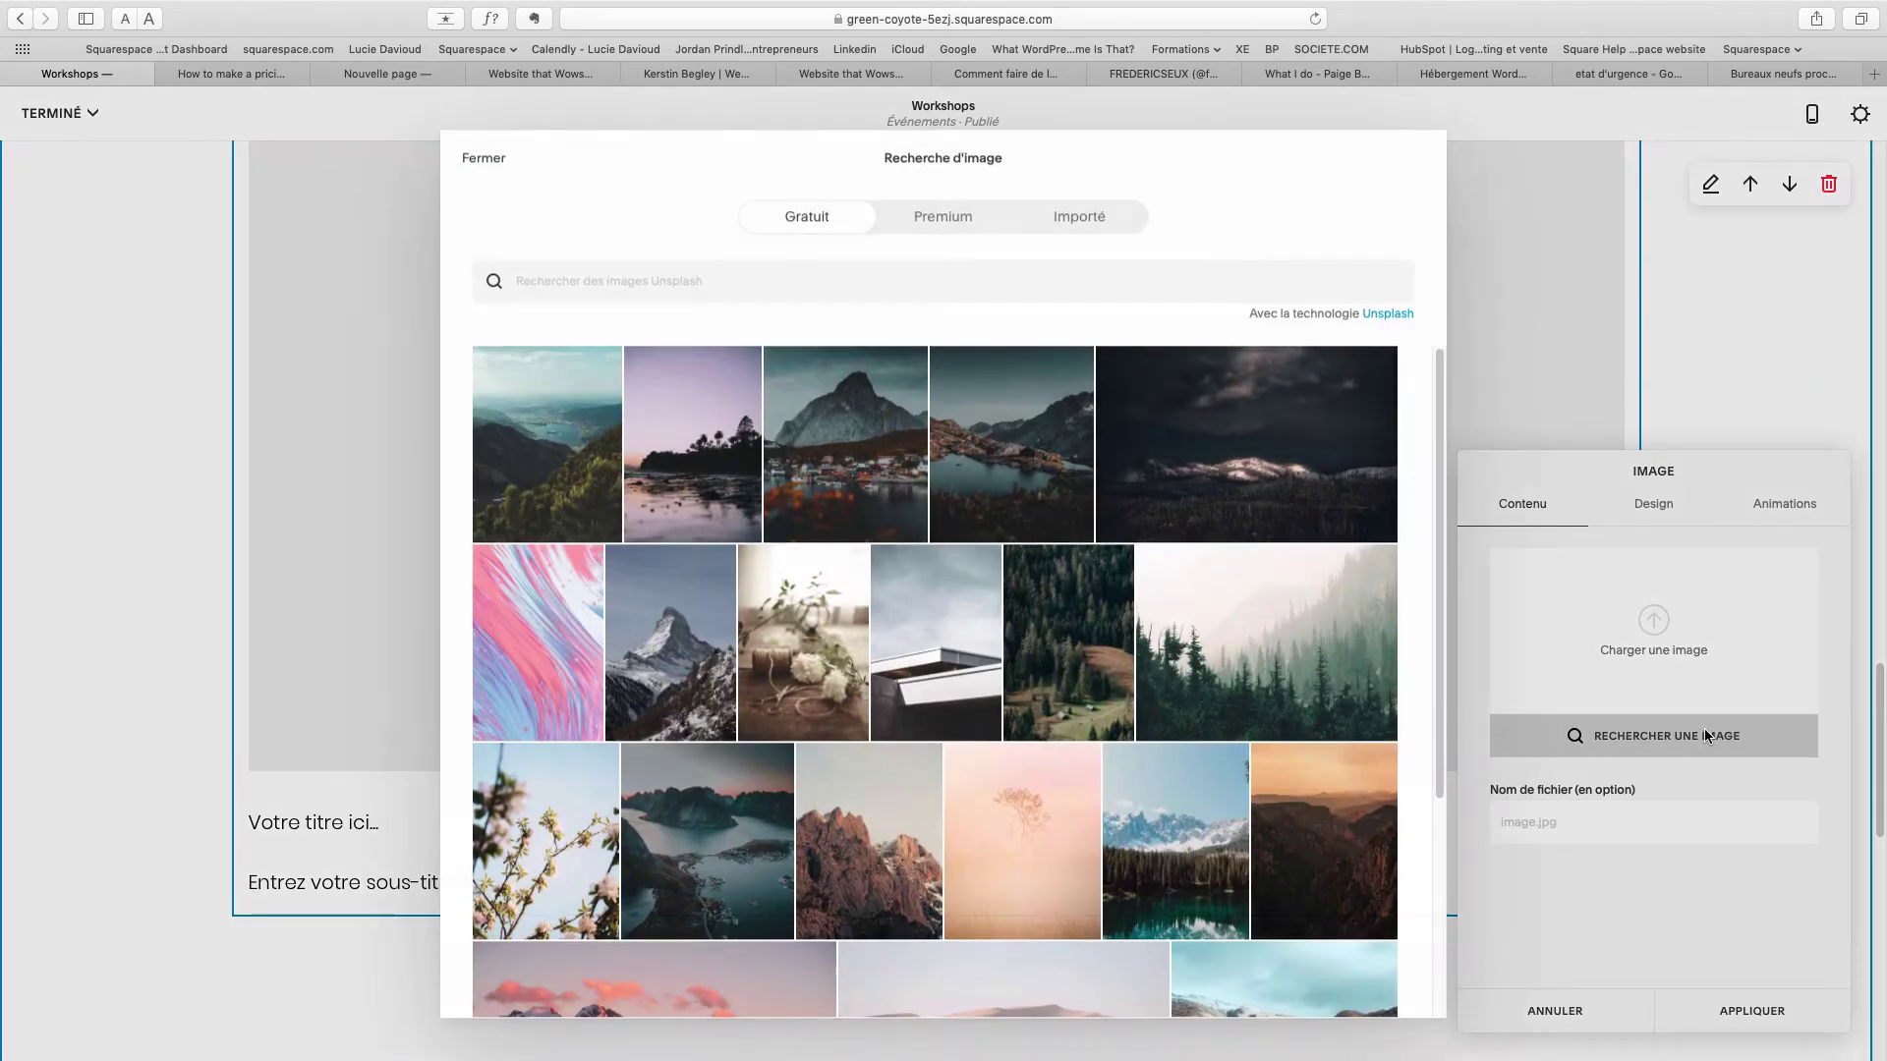
pyautogui.scroll(-2, 783, 589)
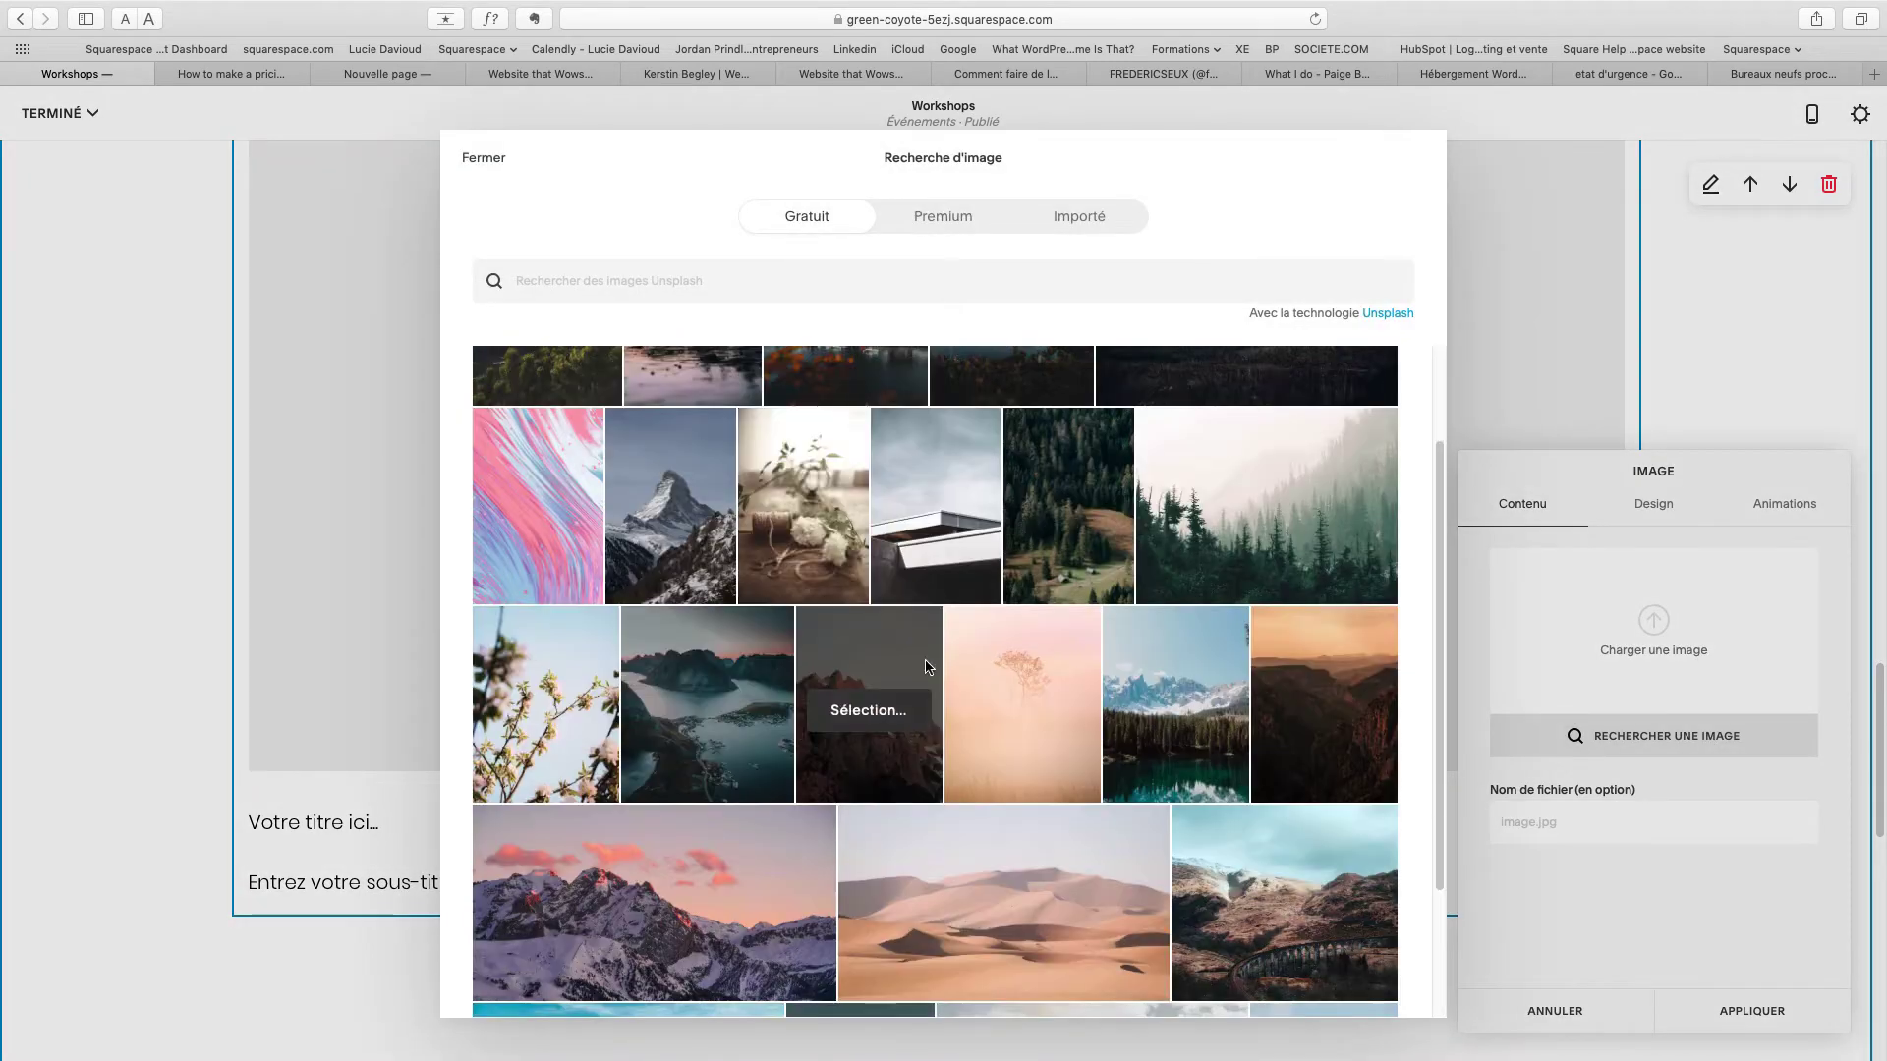
pyautogui.scroll(2, 937, 671)
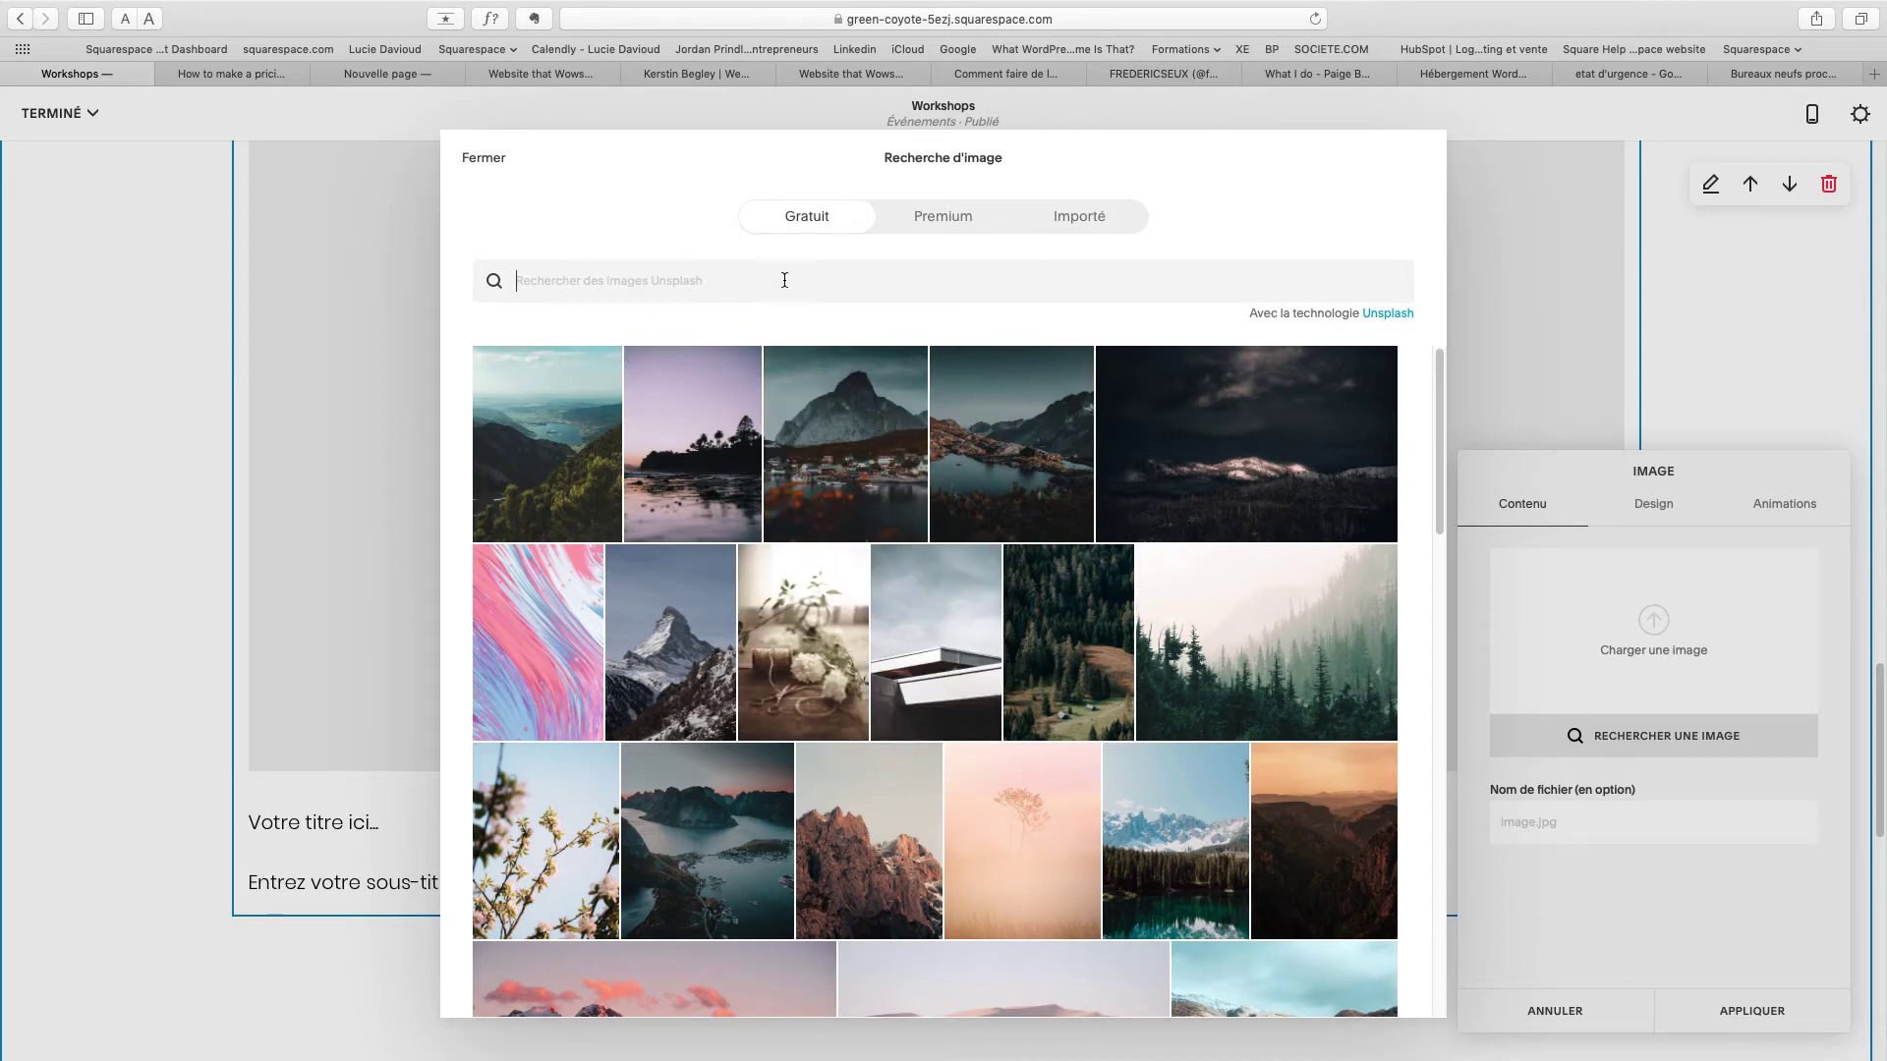
pyautogui.click(557, 280)
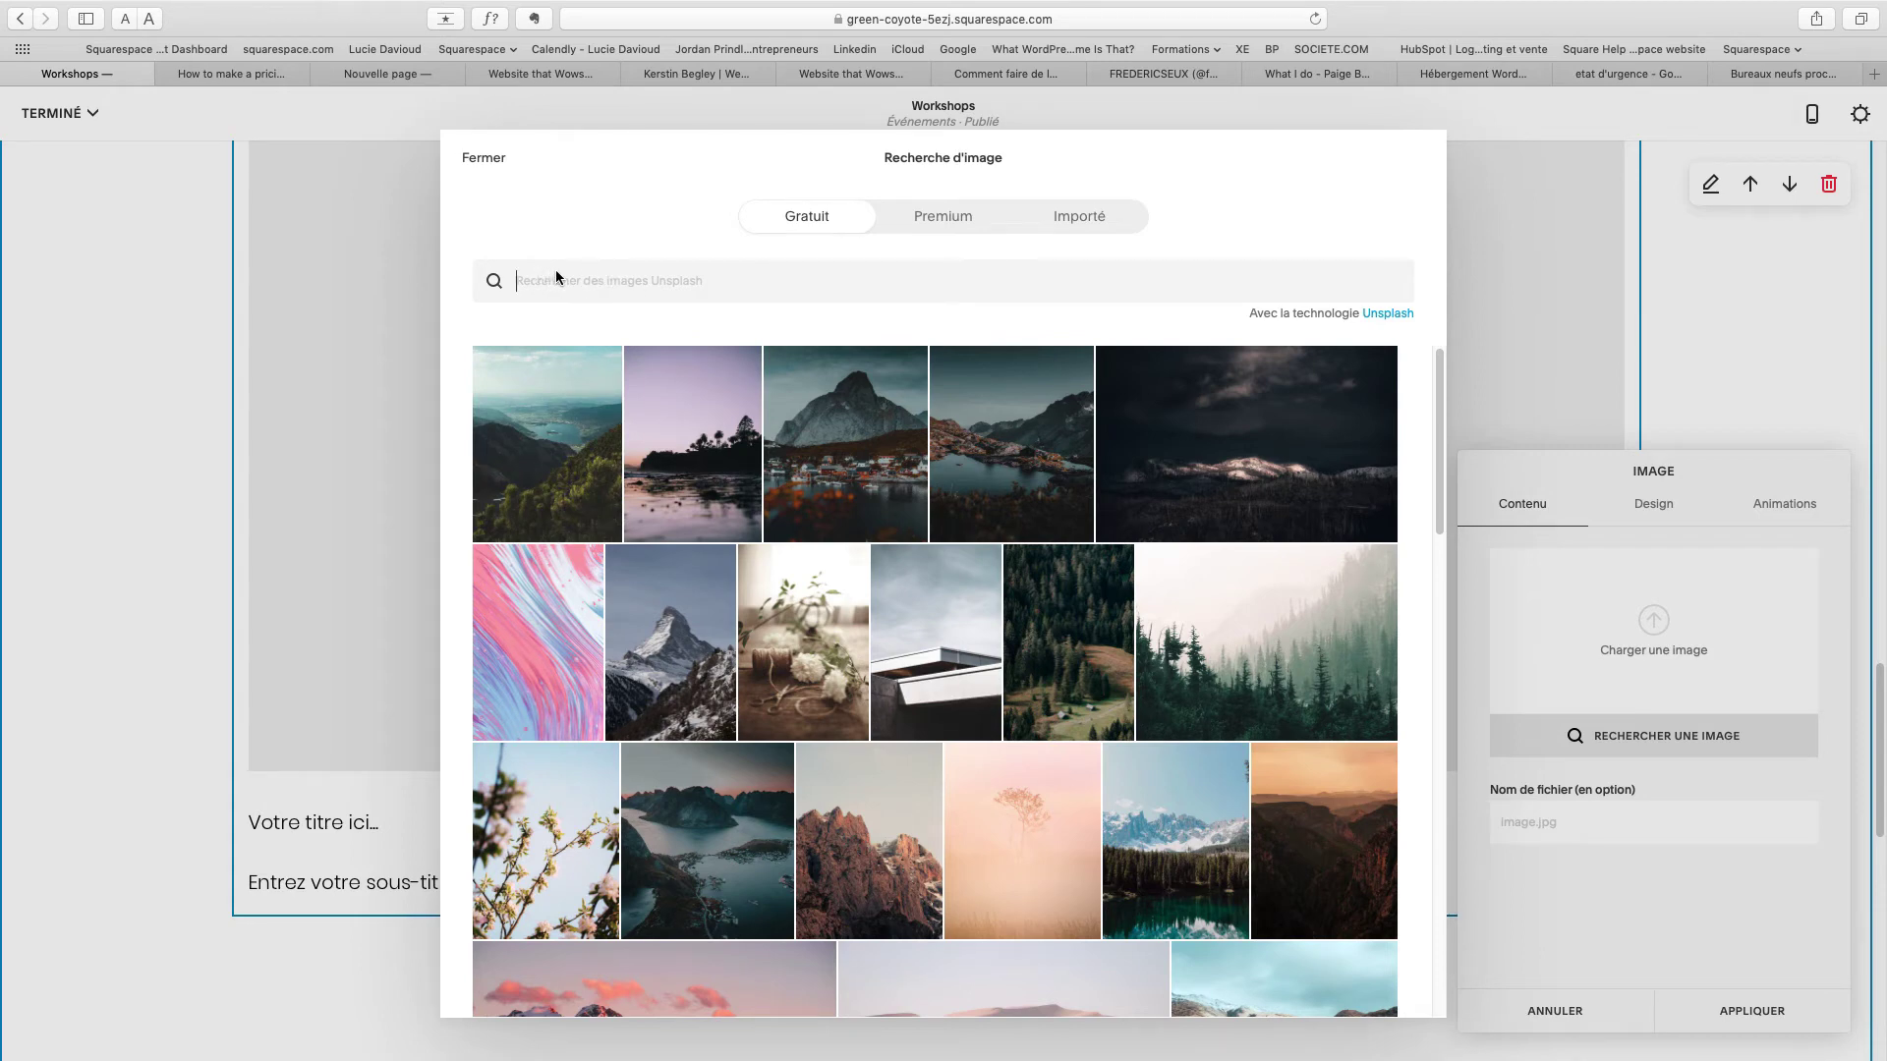
pyautogui.click(482, 159)
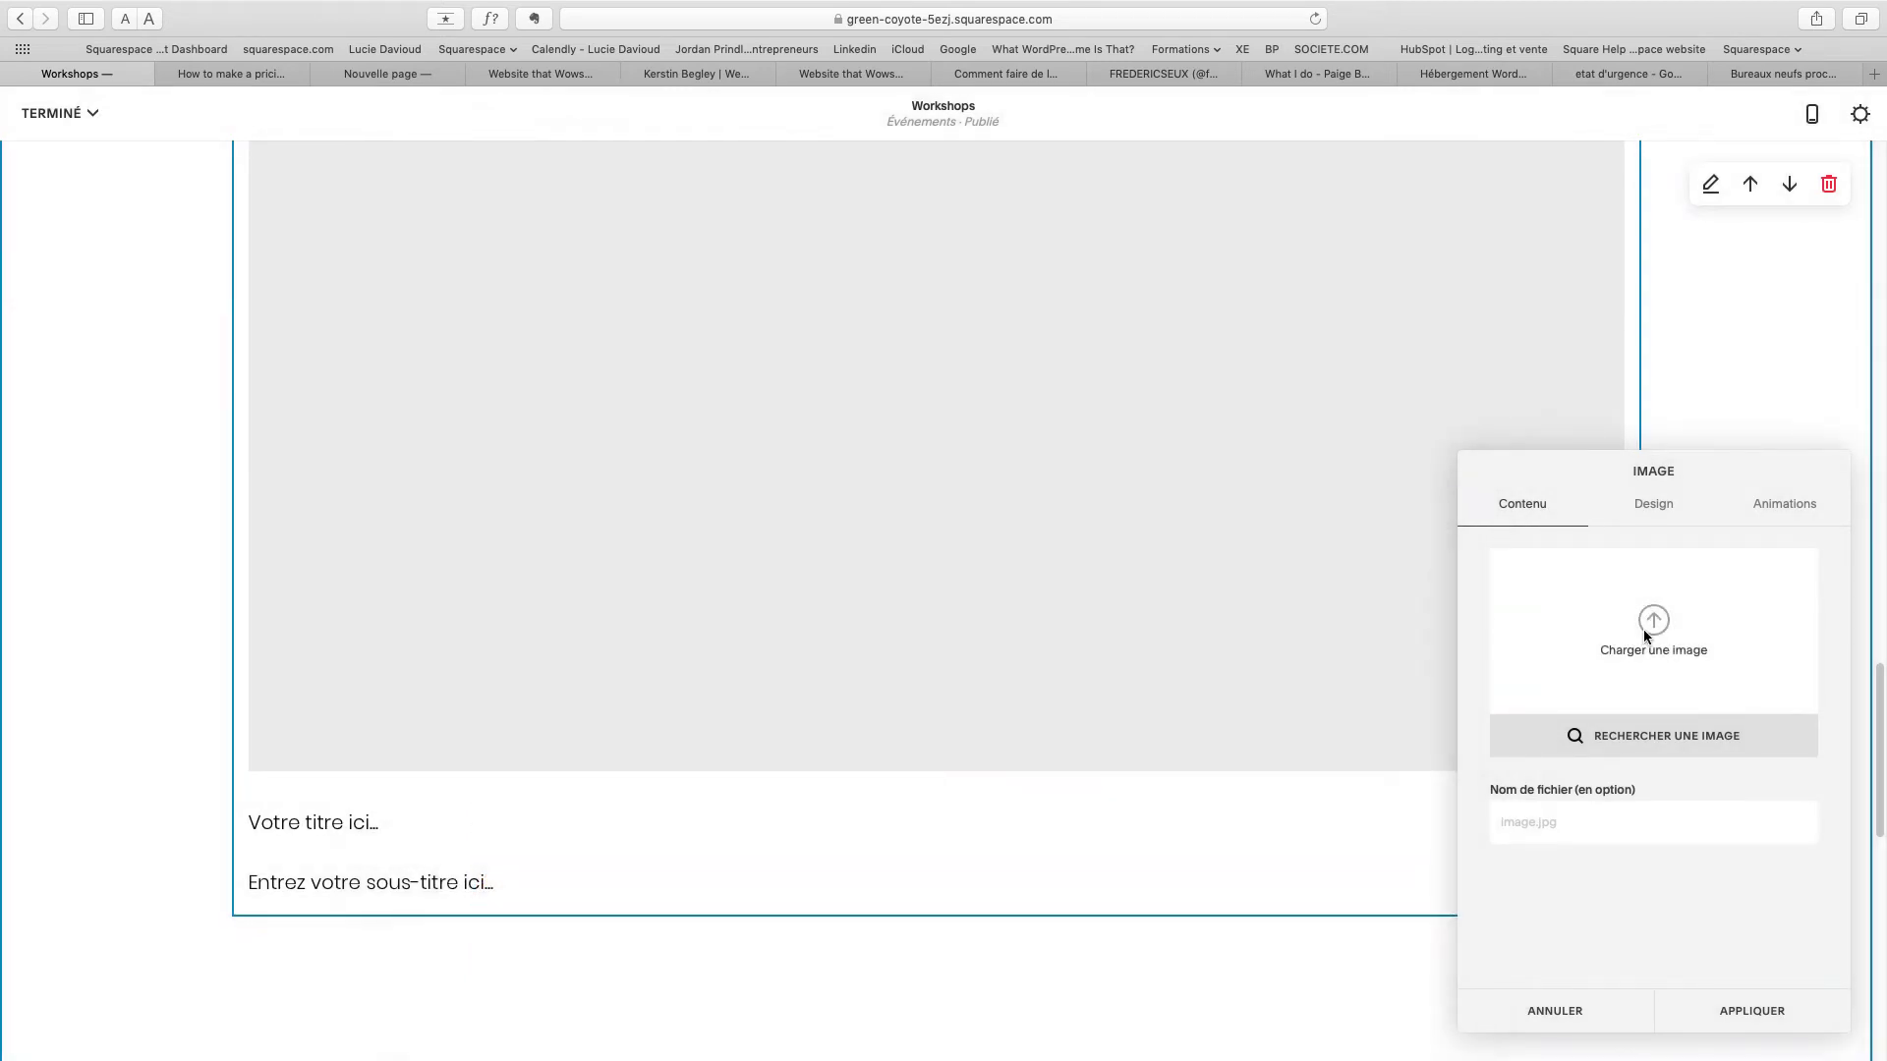
# Upload tatiana.jpg from the Instagram folder into the empty image block.
pyautogui.click(1652, 623)
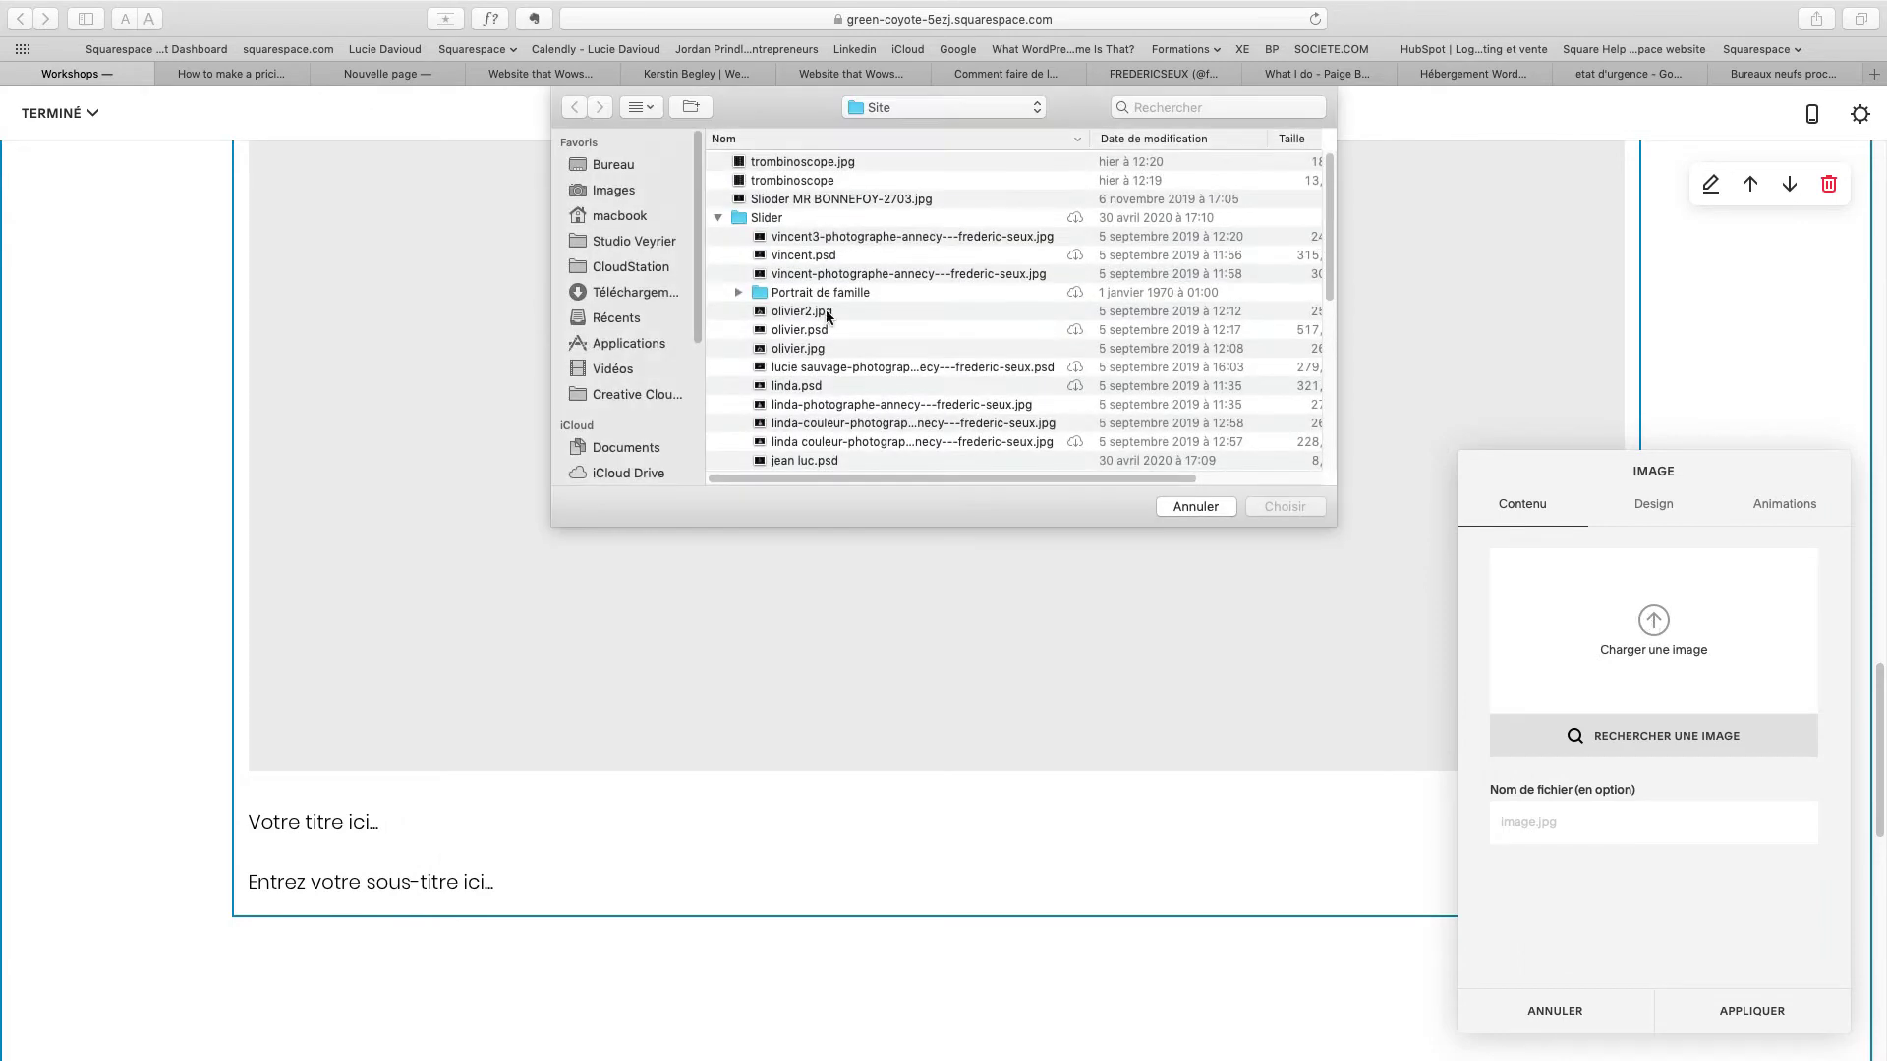
pyautogui.click(955, 110)
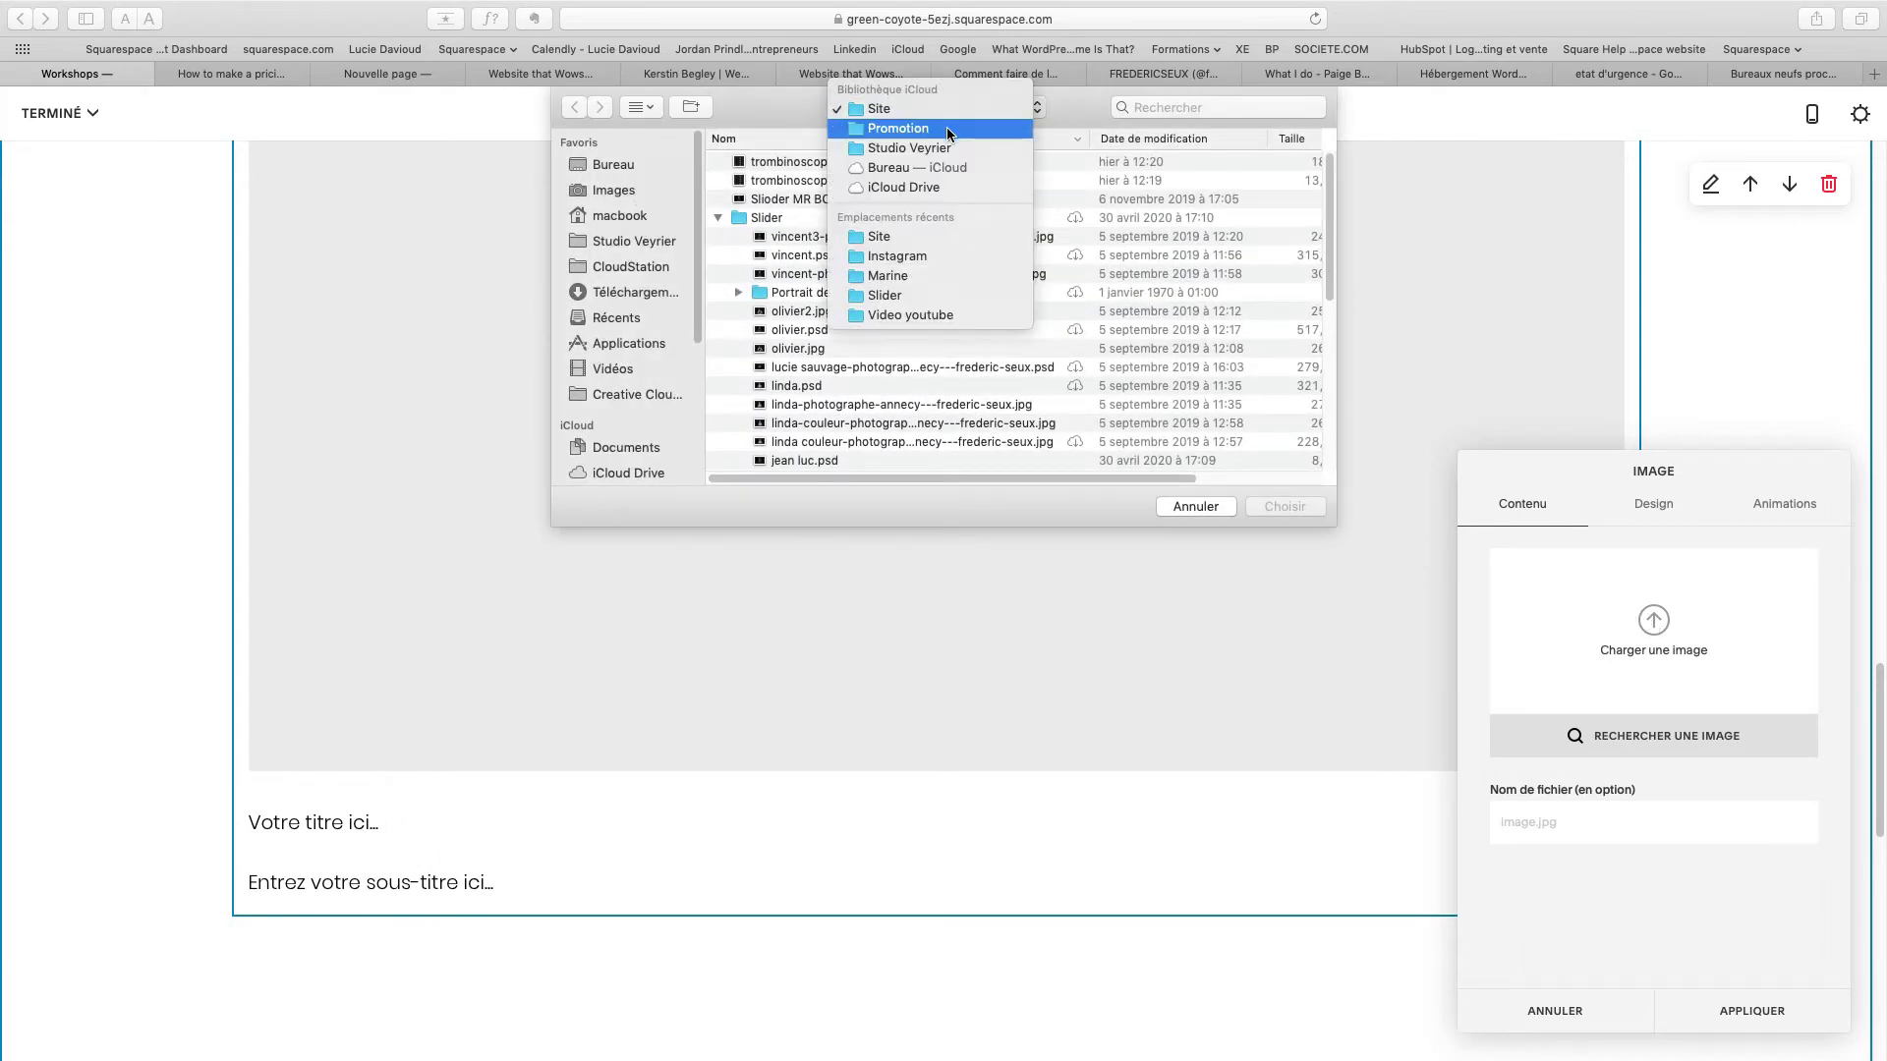
pyautogui.click(925, 257)
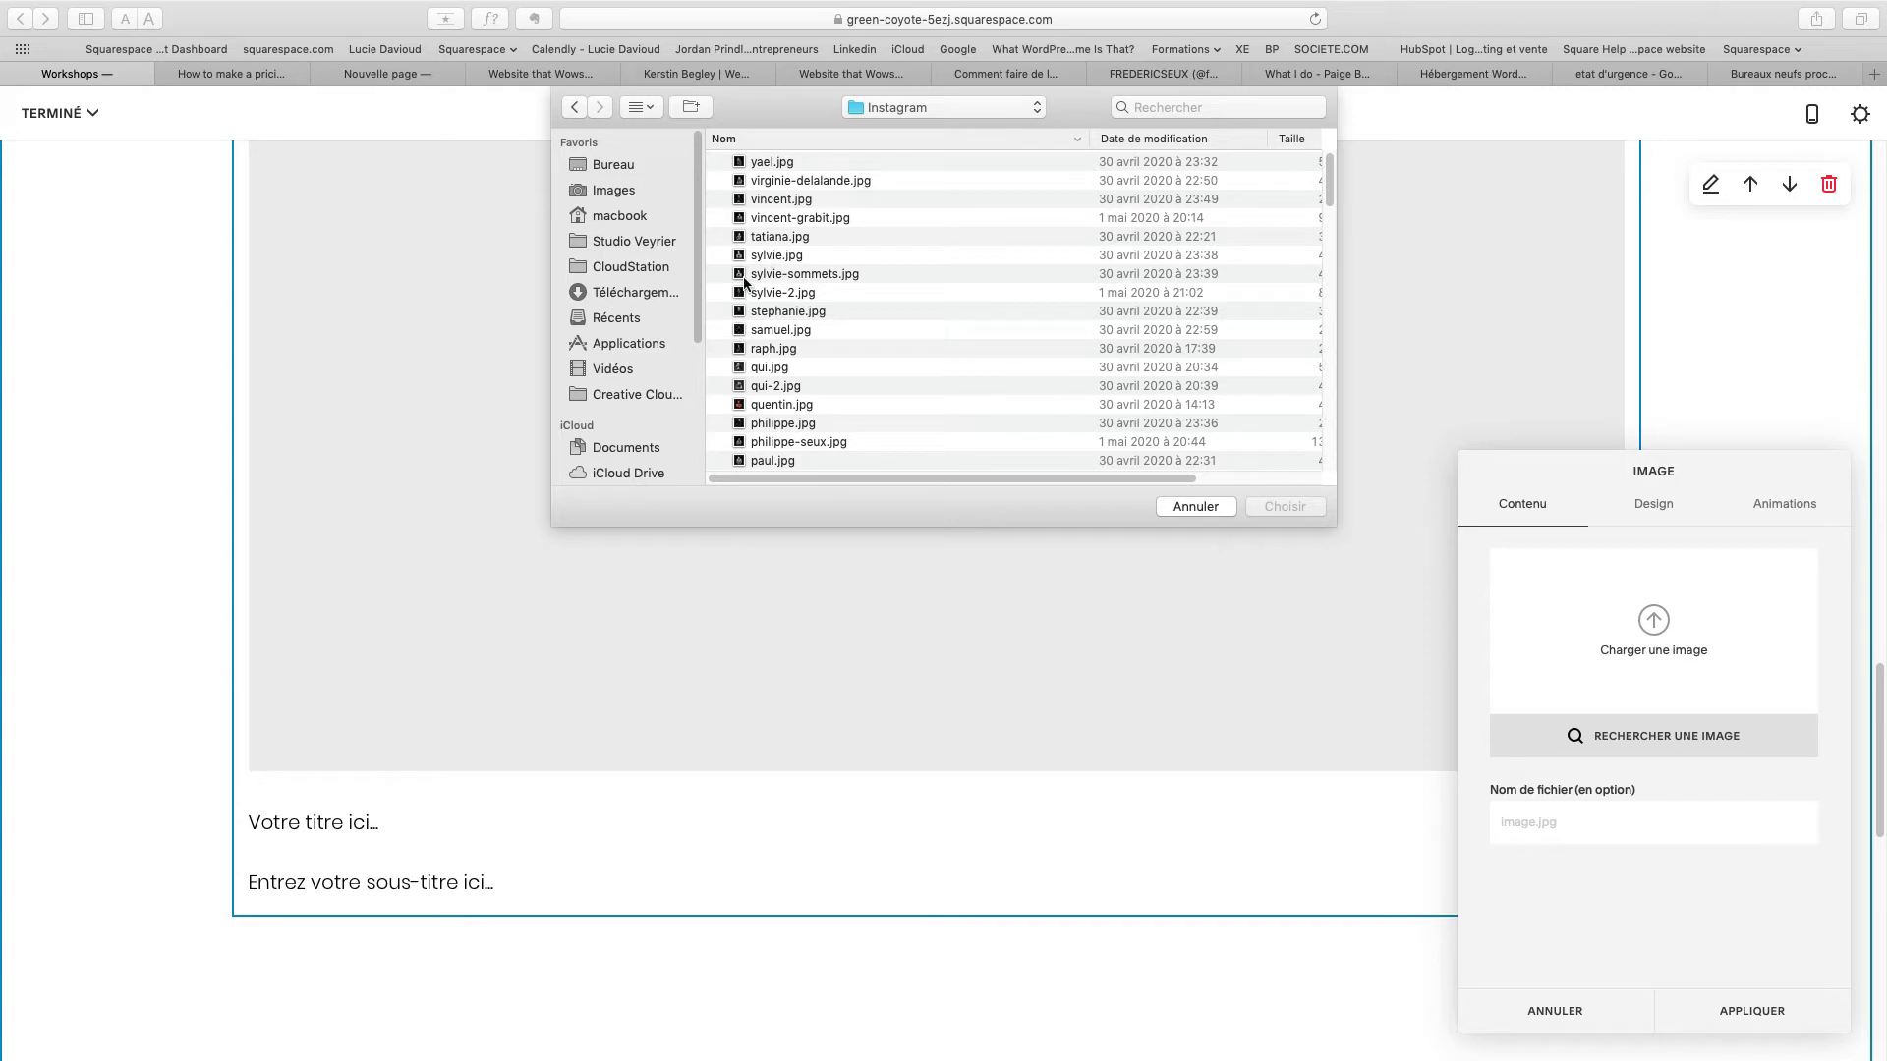
pyautogui.click(748, 238)
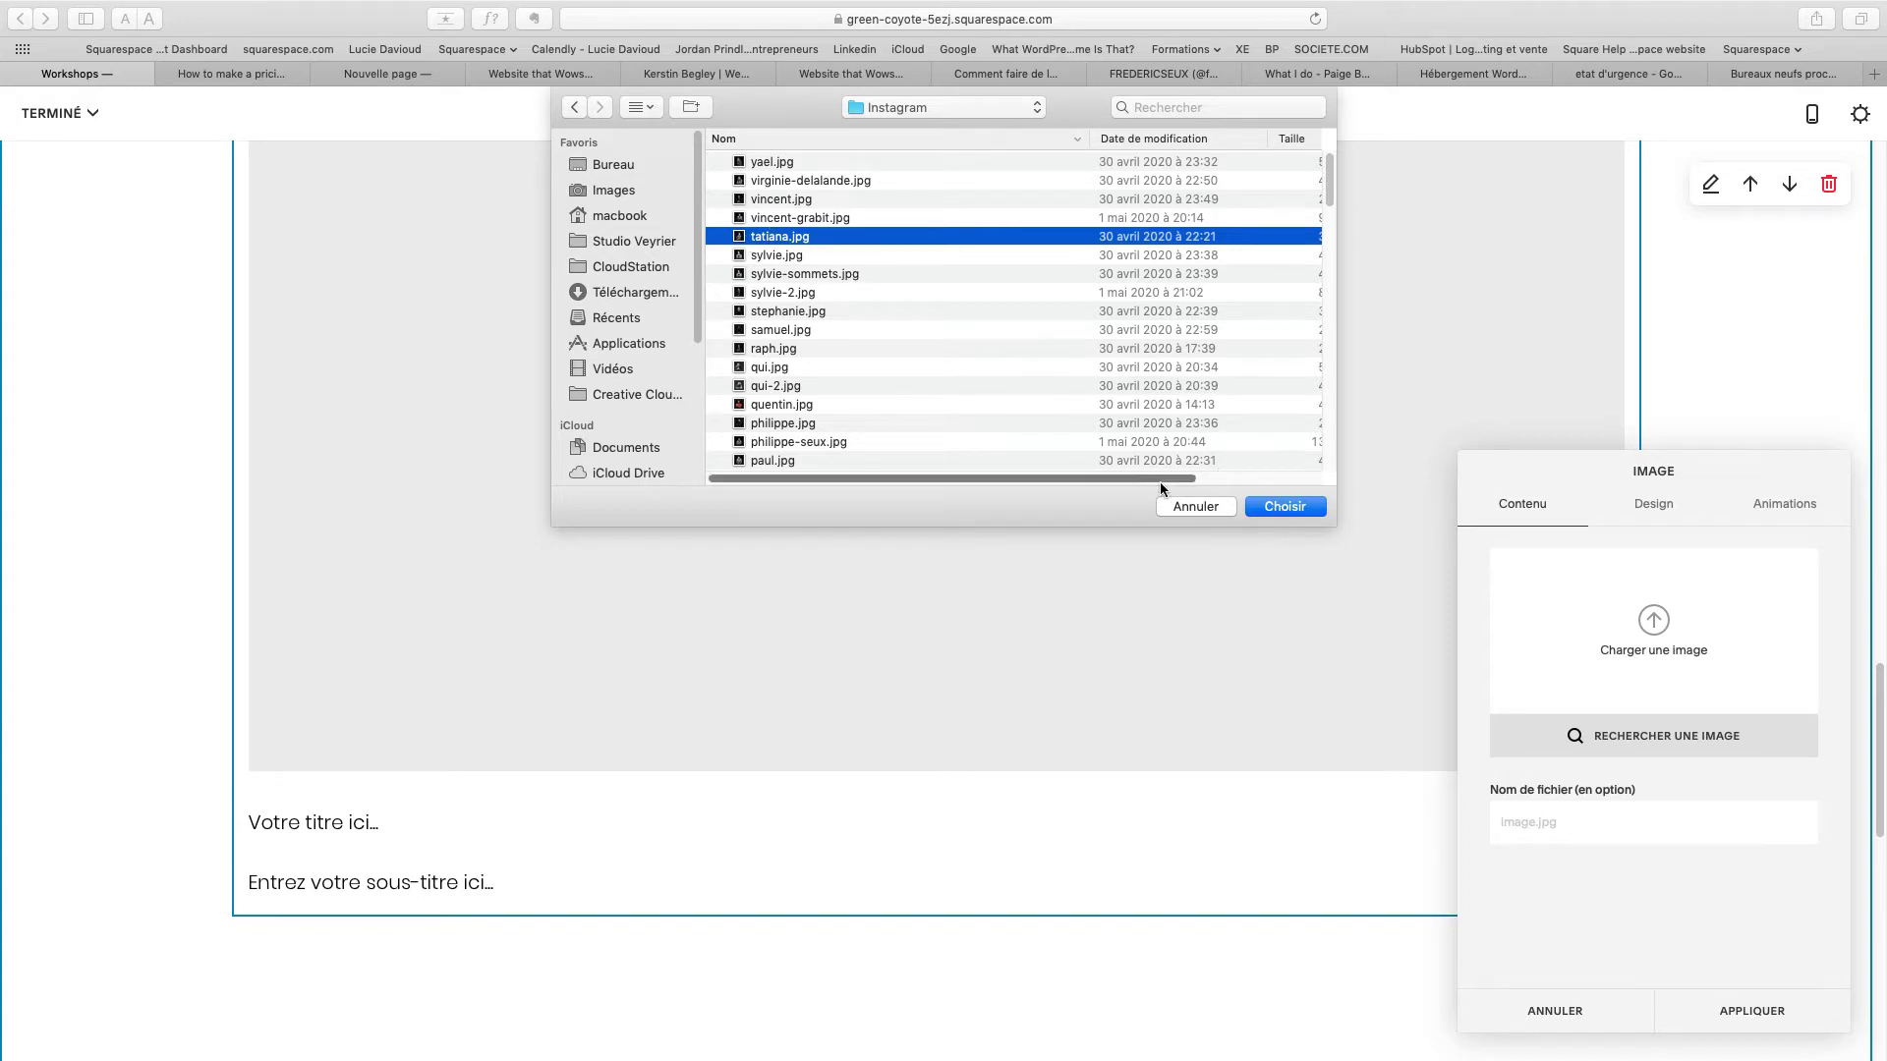
pyautogui.click(1268, 508)
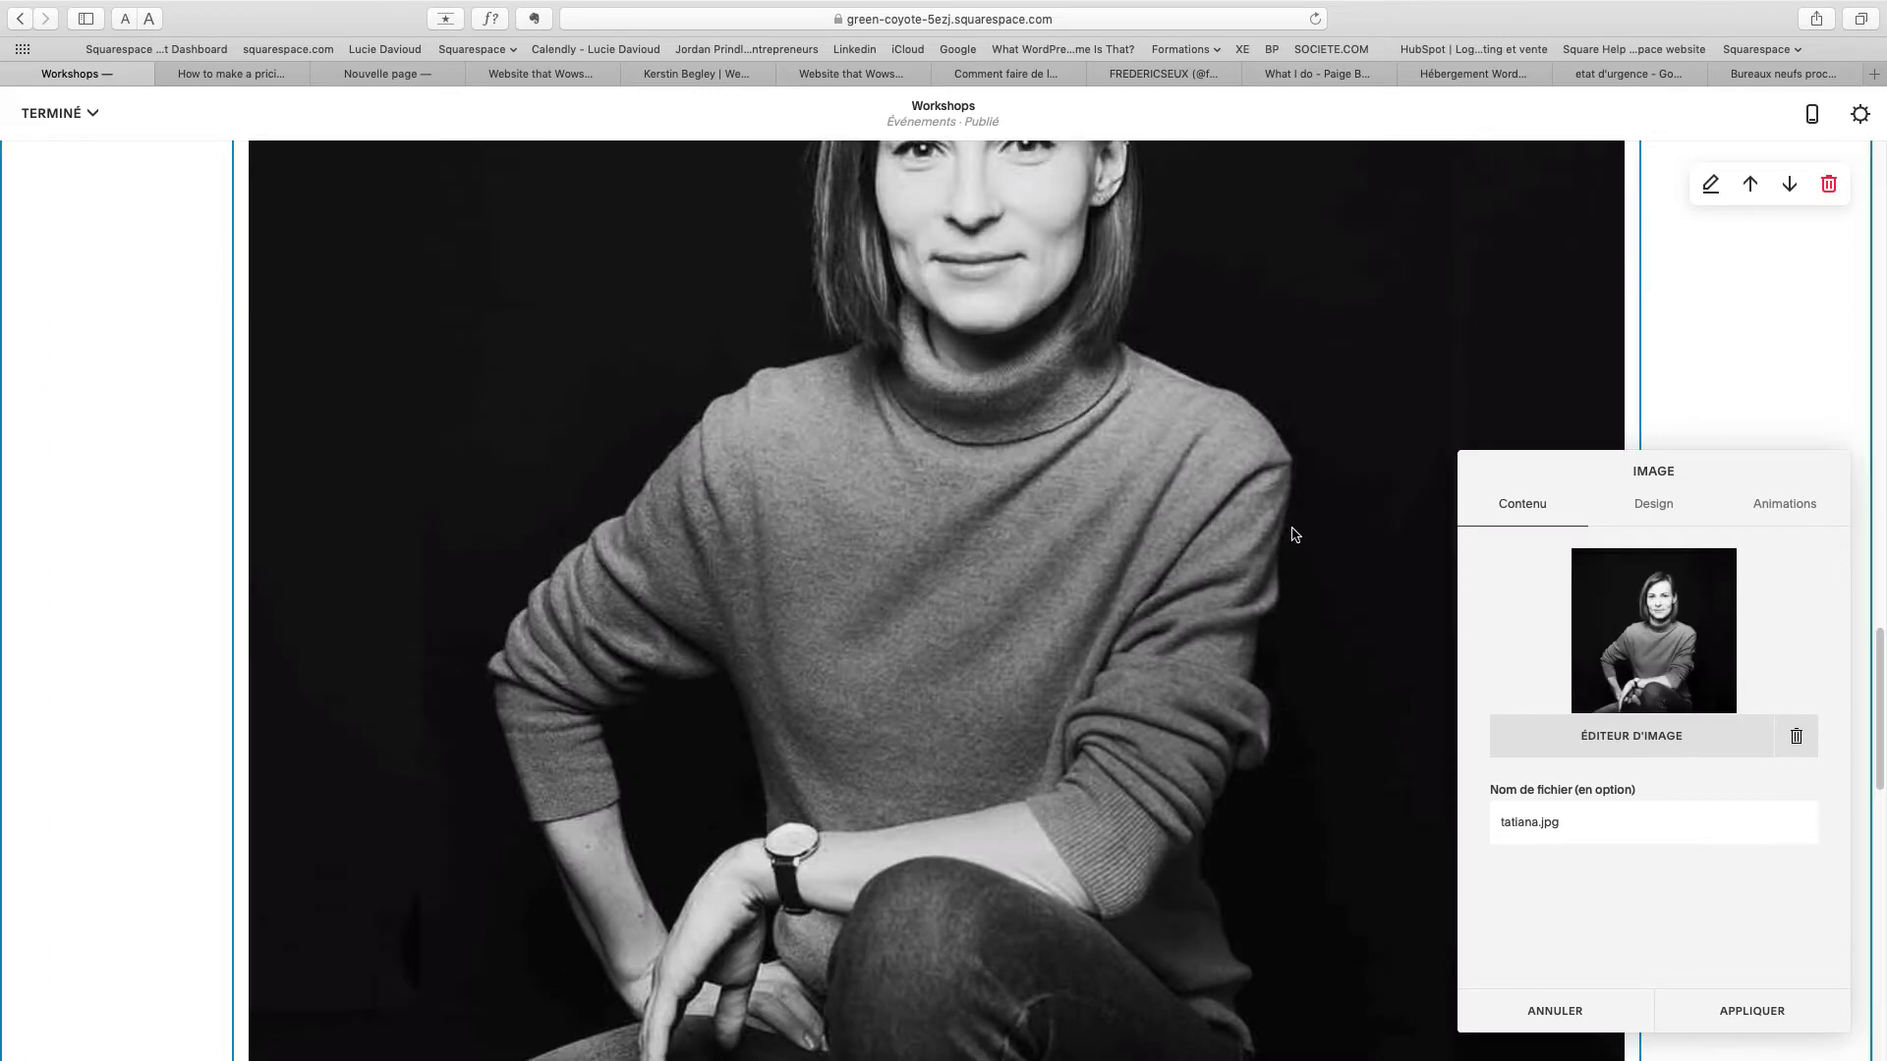
# Try the 2:3, 3:4, 4:5 and 1:1 crop ratios on the portrait in the image editor, return to Original and discard the edits.
pyautogui.scroll(-3, 1295, 535)
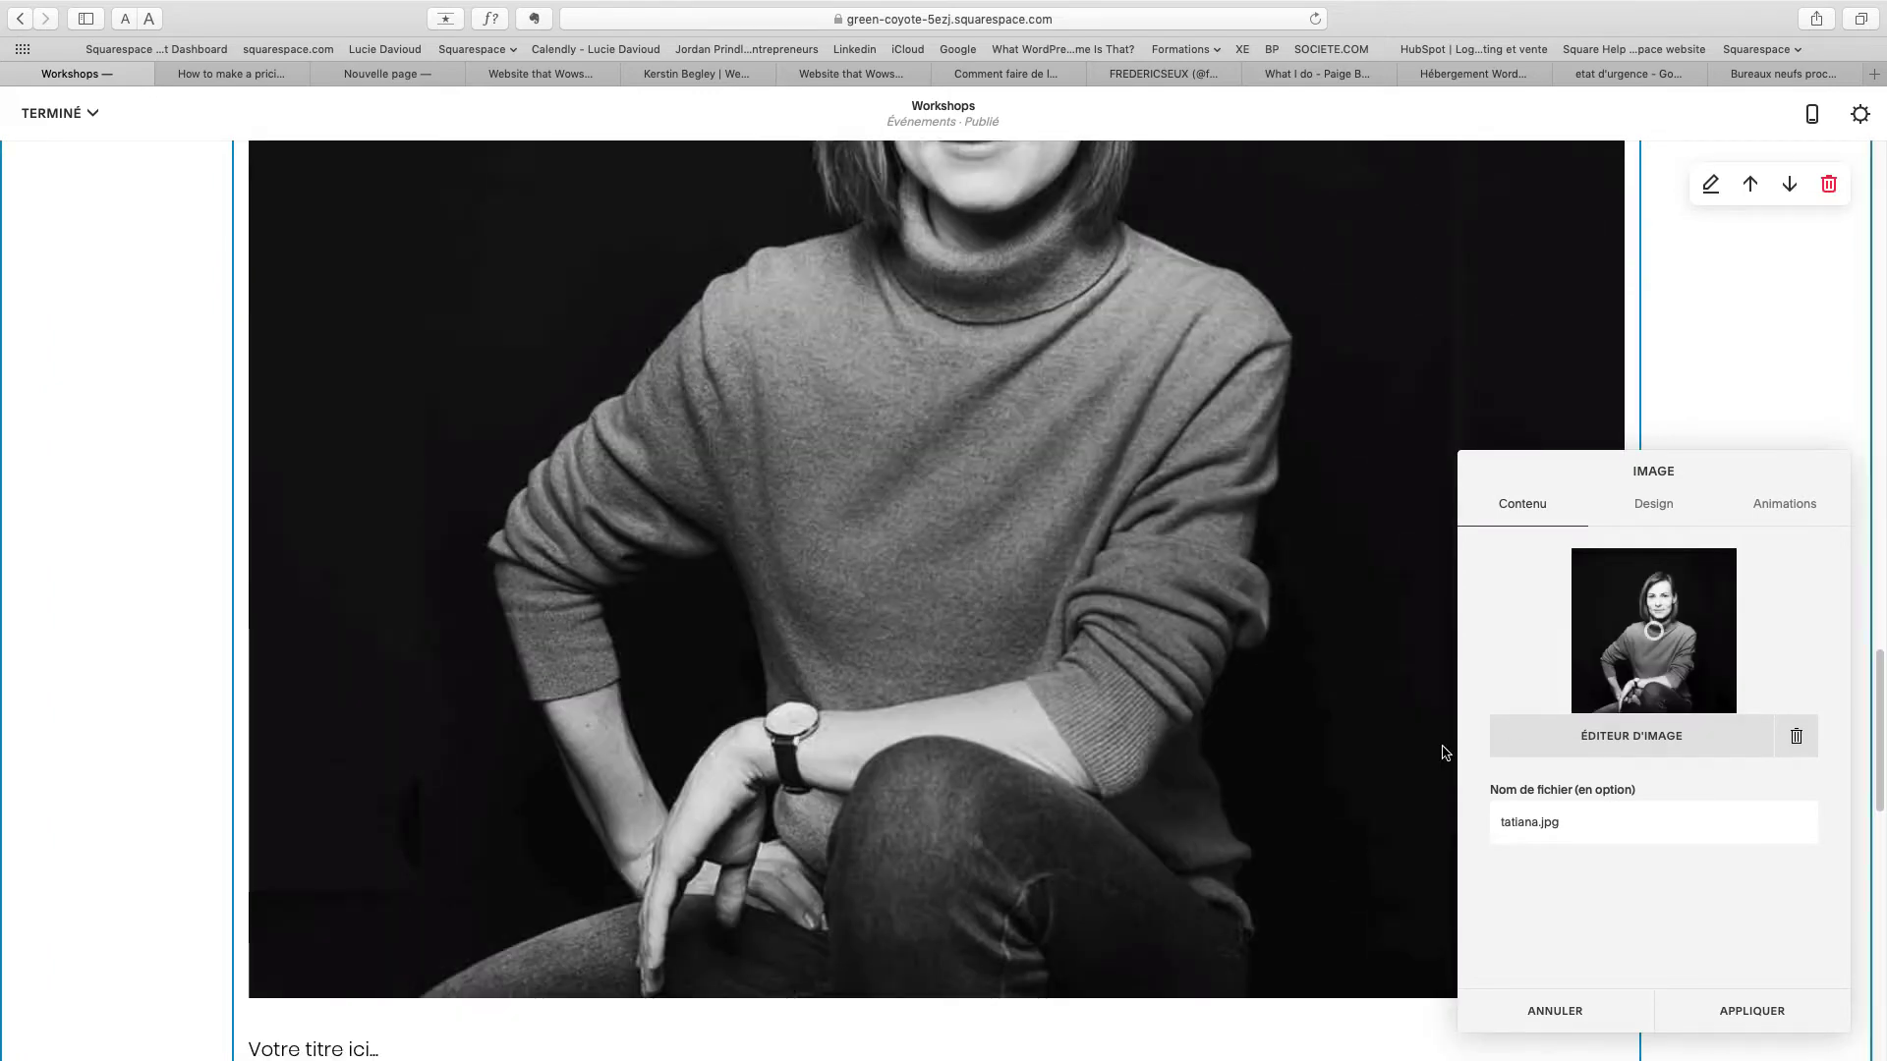
pyautogui.click(1610, 739)
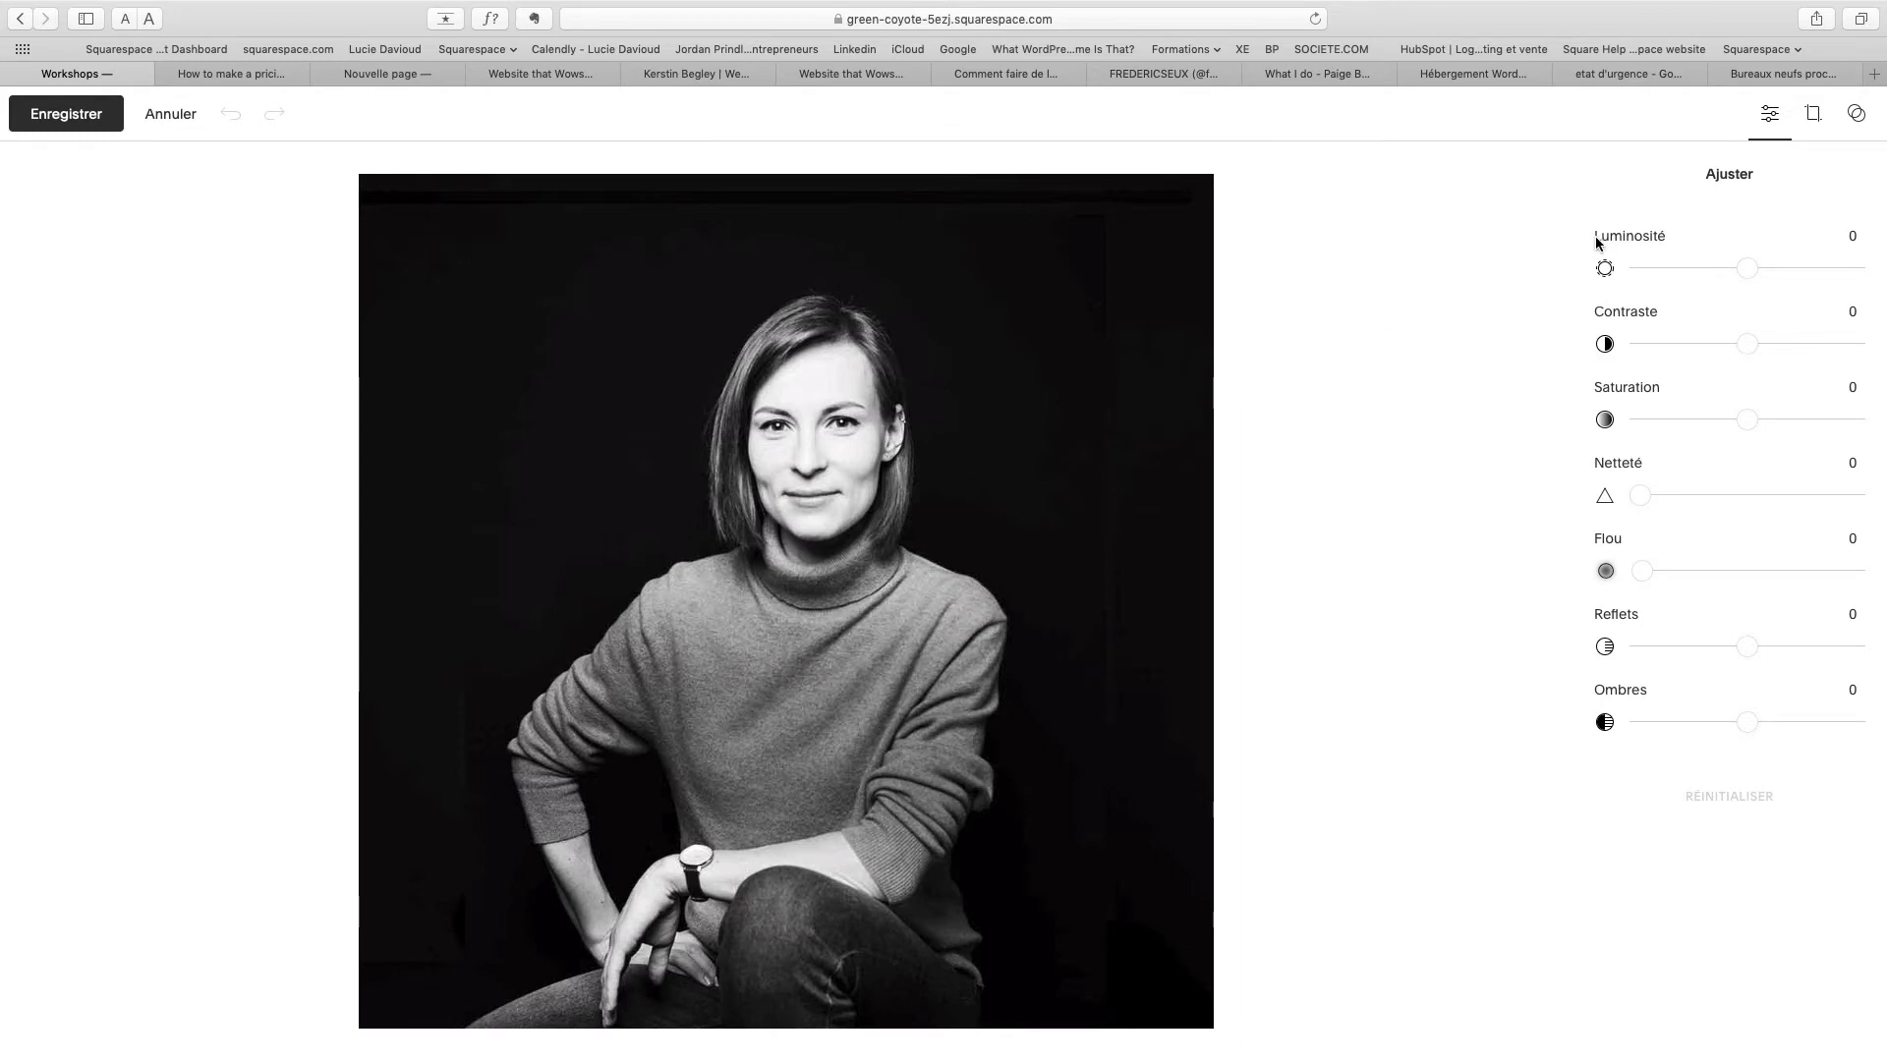
pyautogui.click(1813, 120)
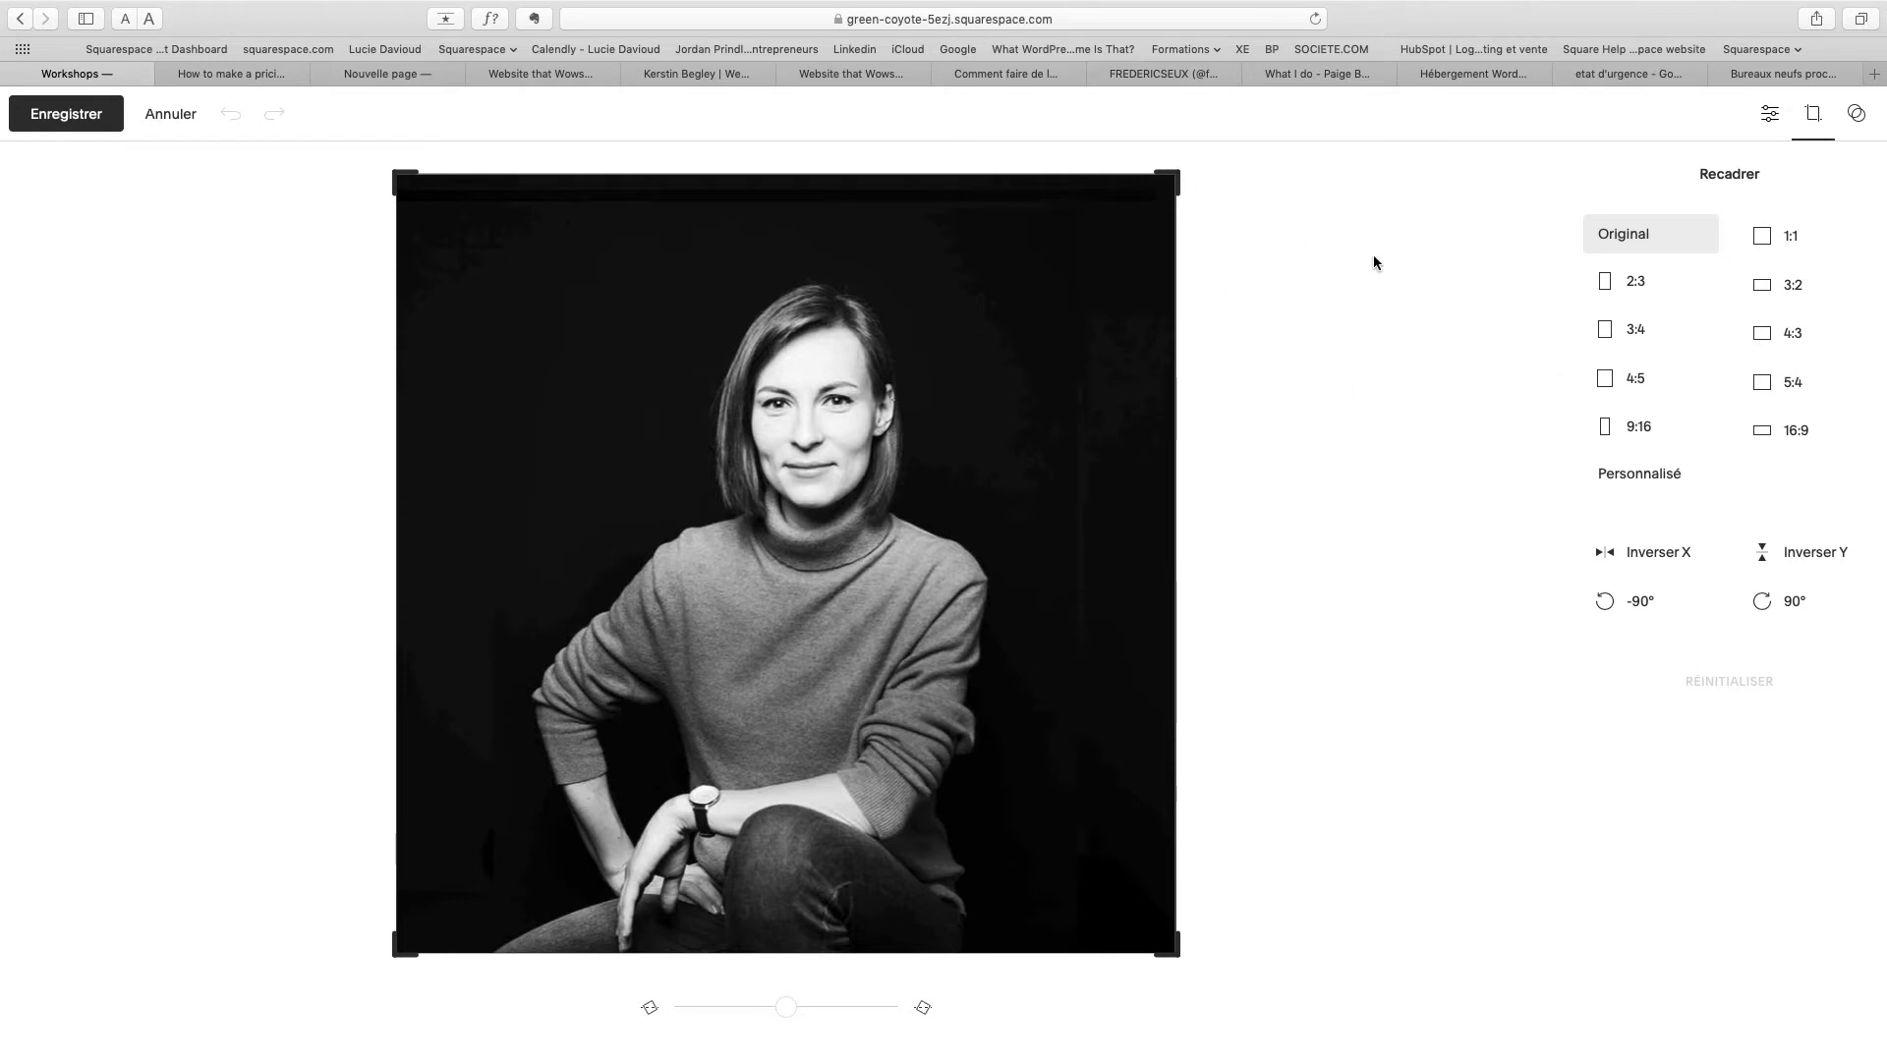
pyautogui.click(1609, 287)
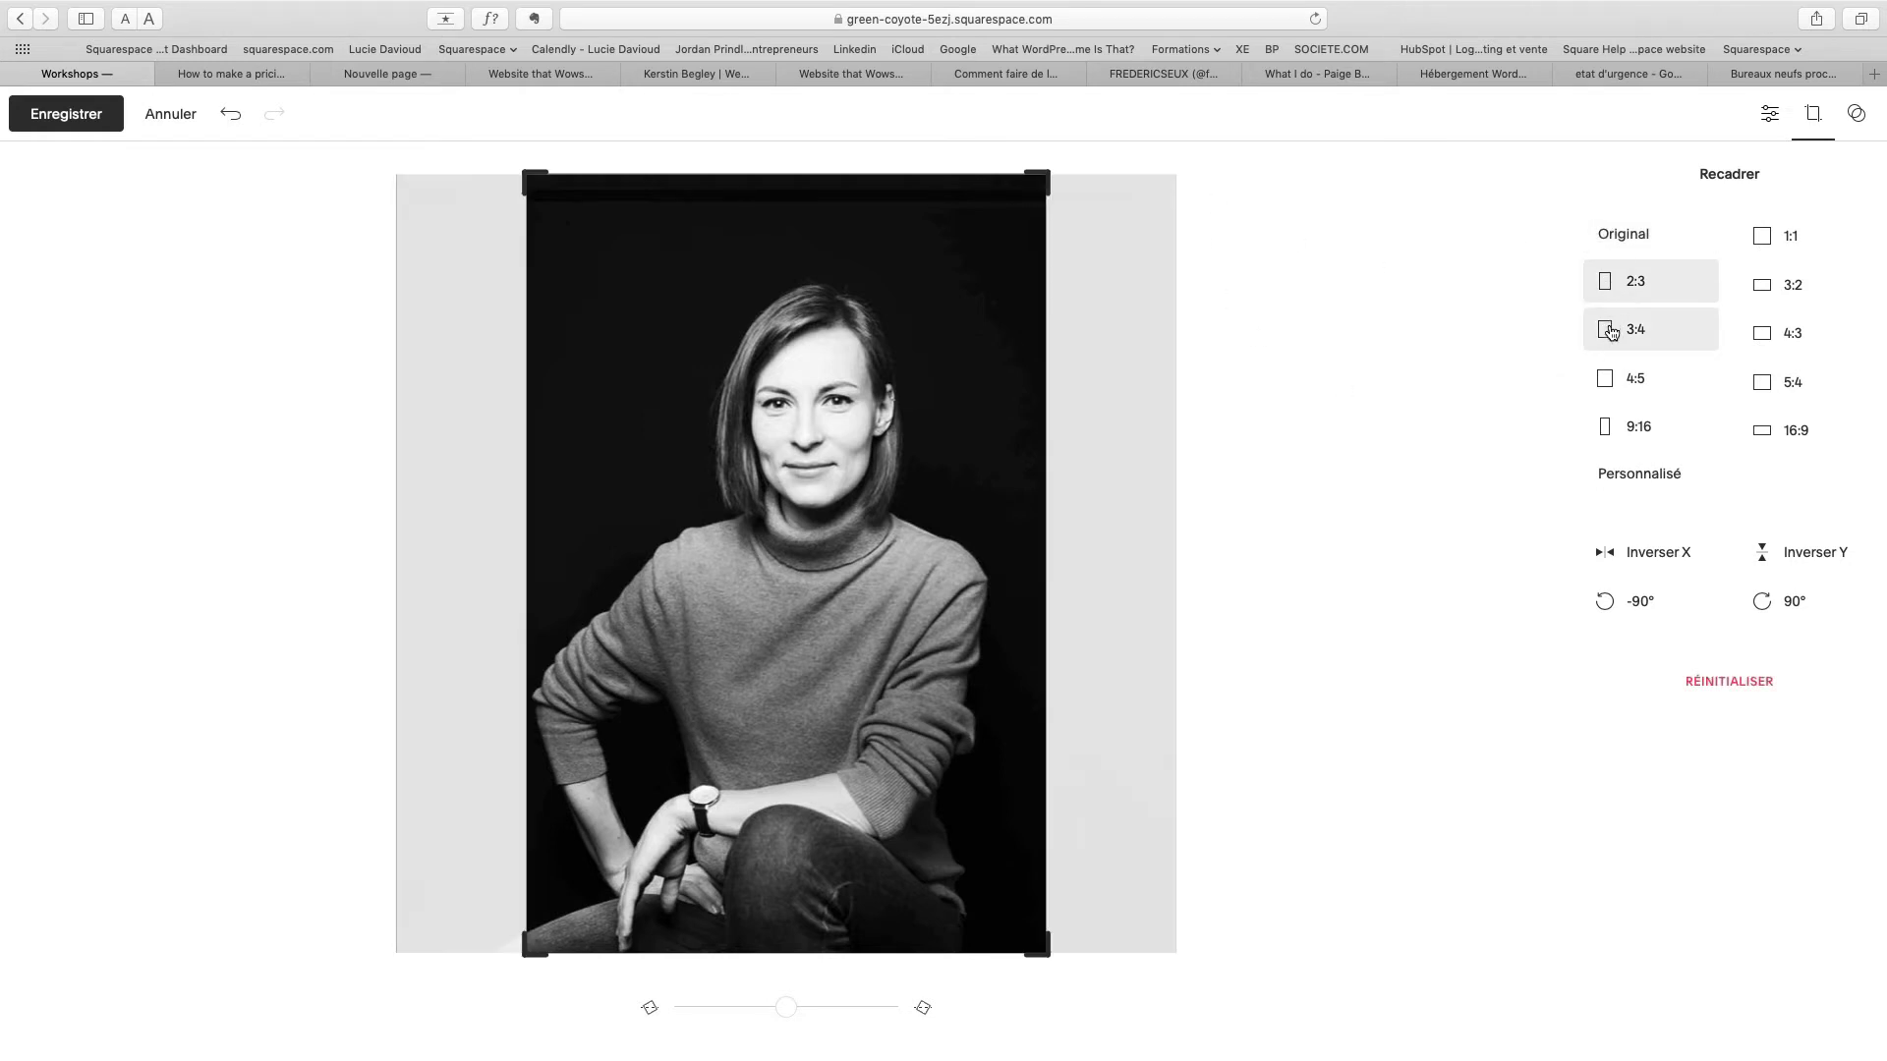
pyautogui.click(1612, 330)
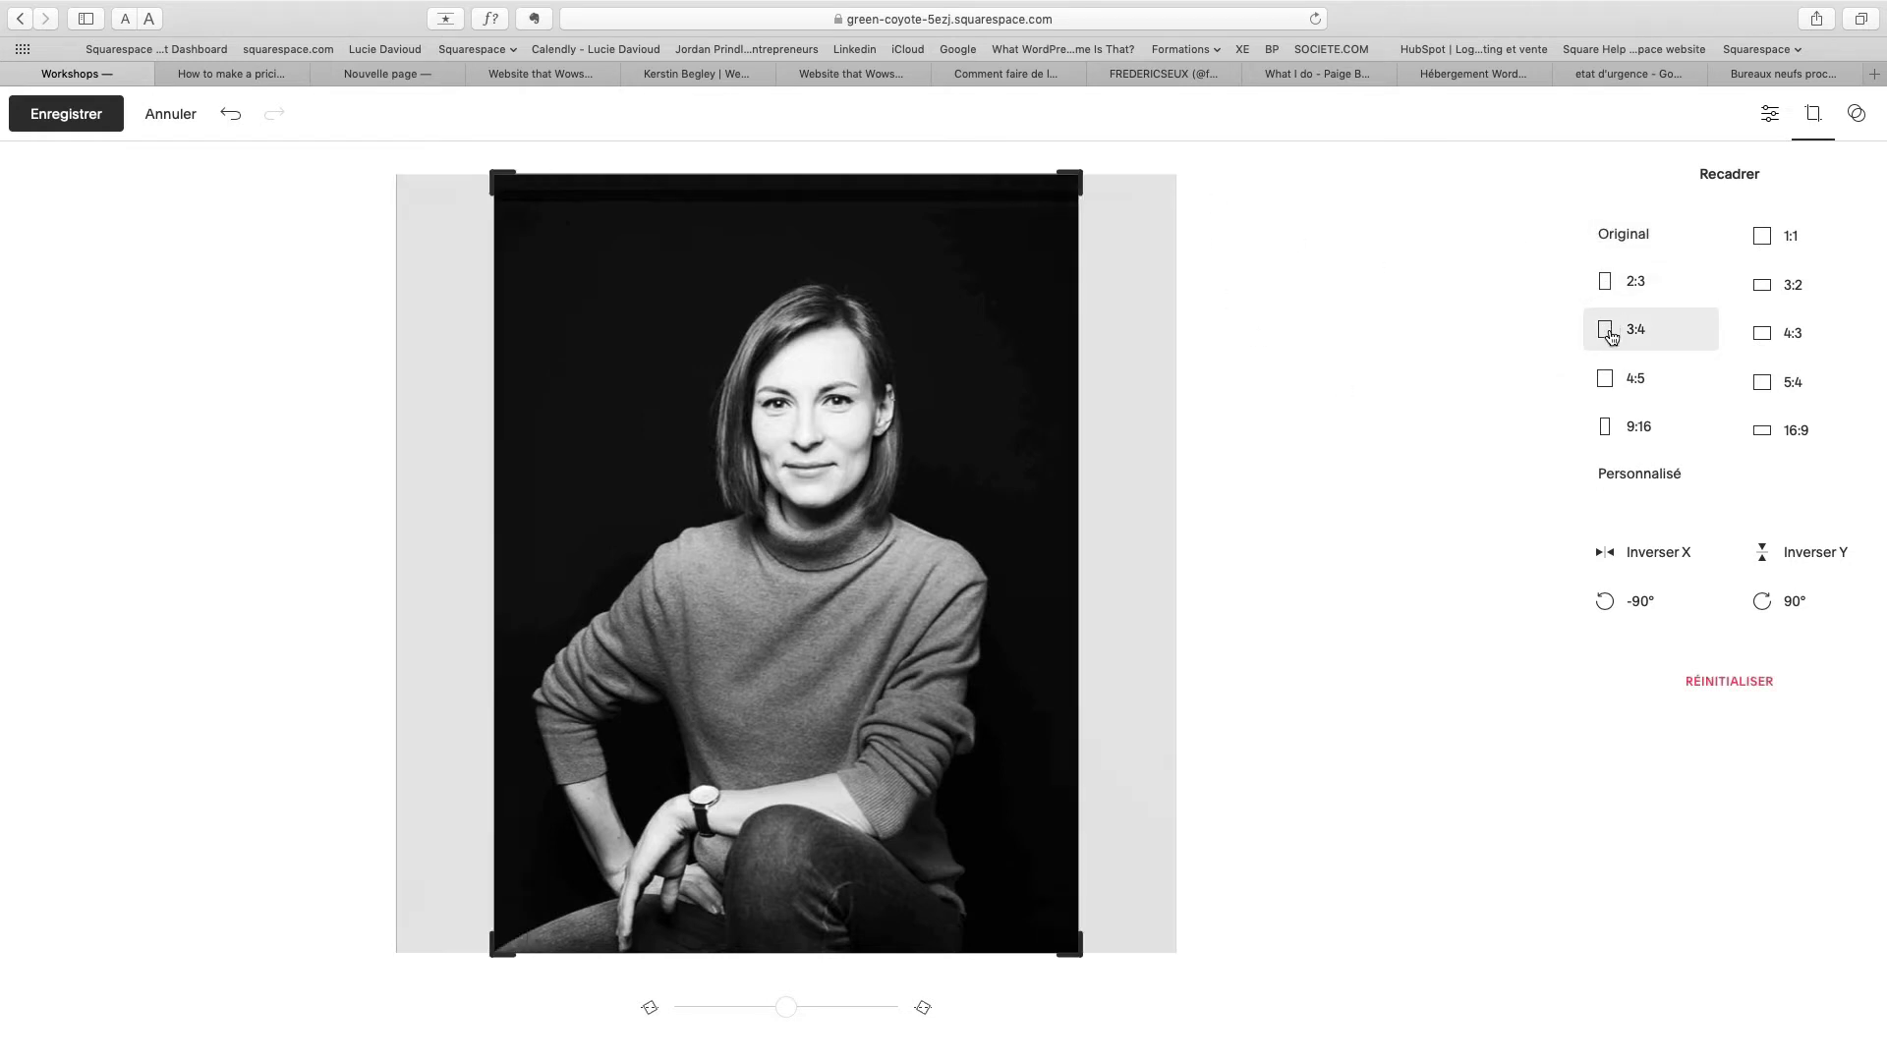
pyautogui.click(1611, 381)
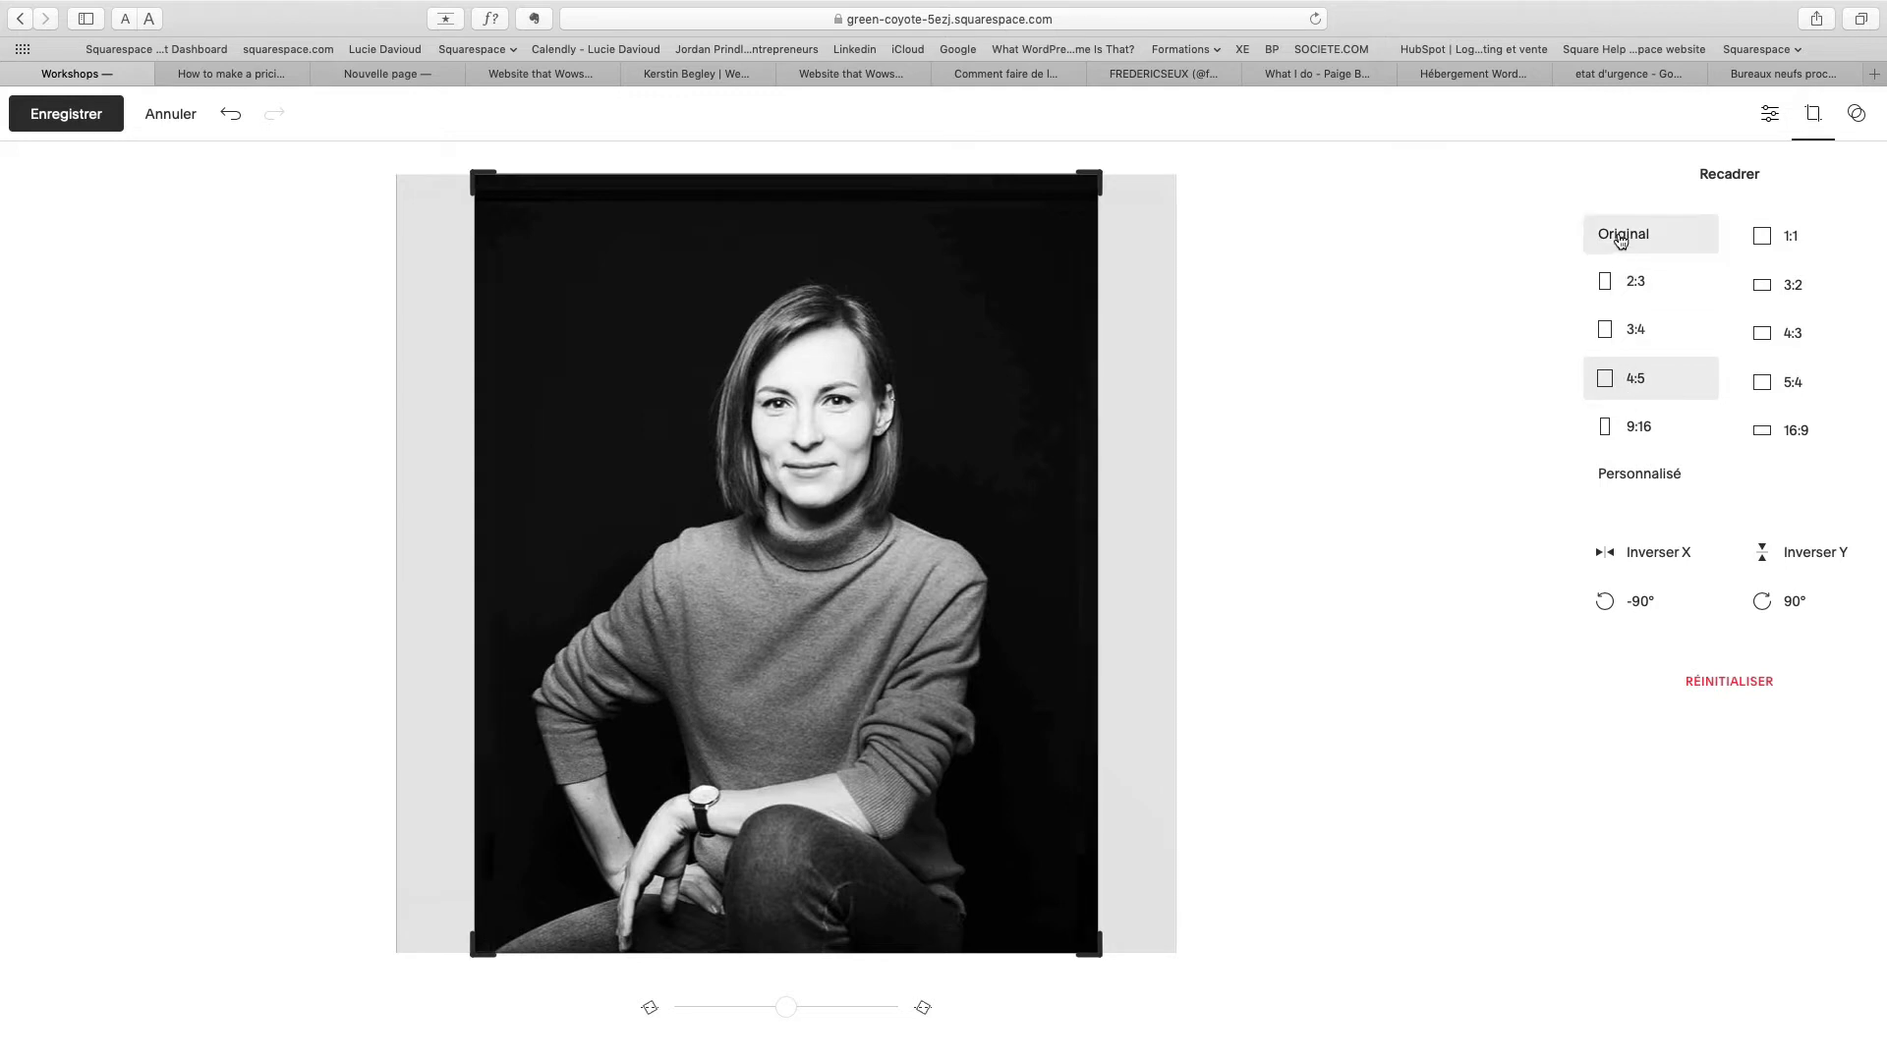
pyautogui.click(1783, 236)
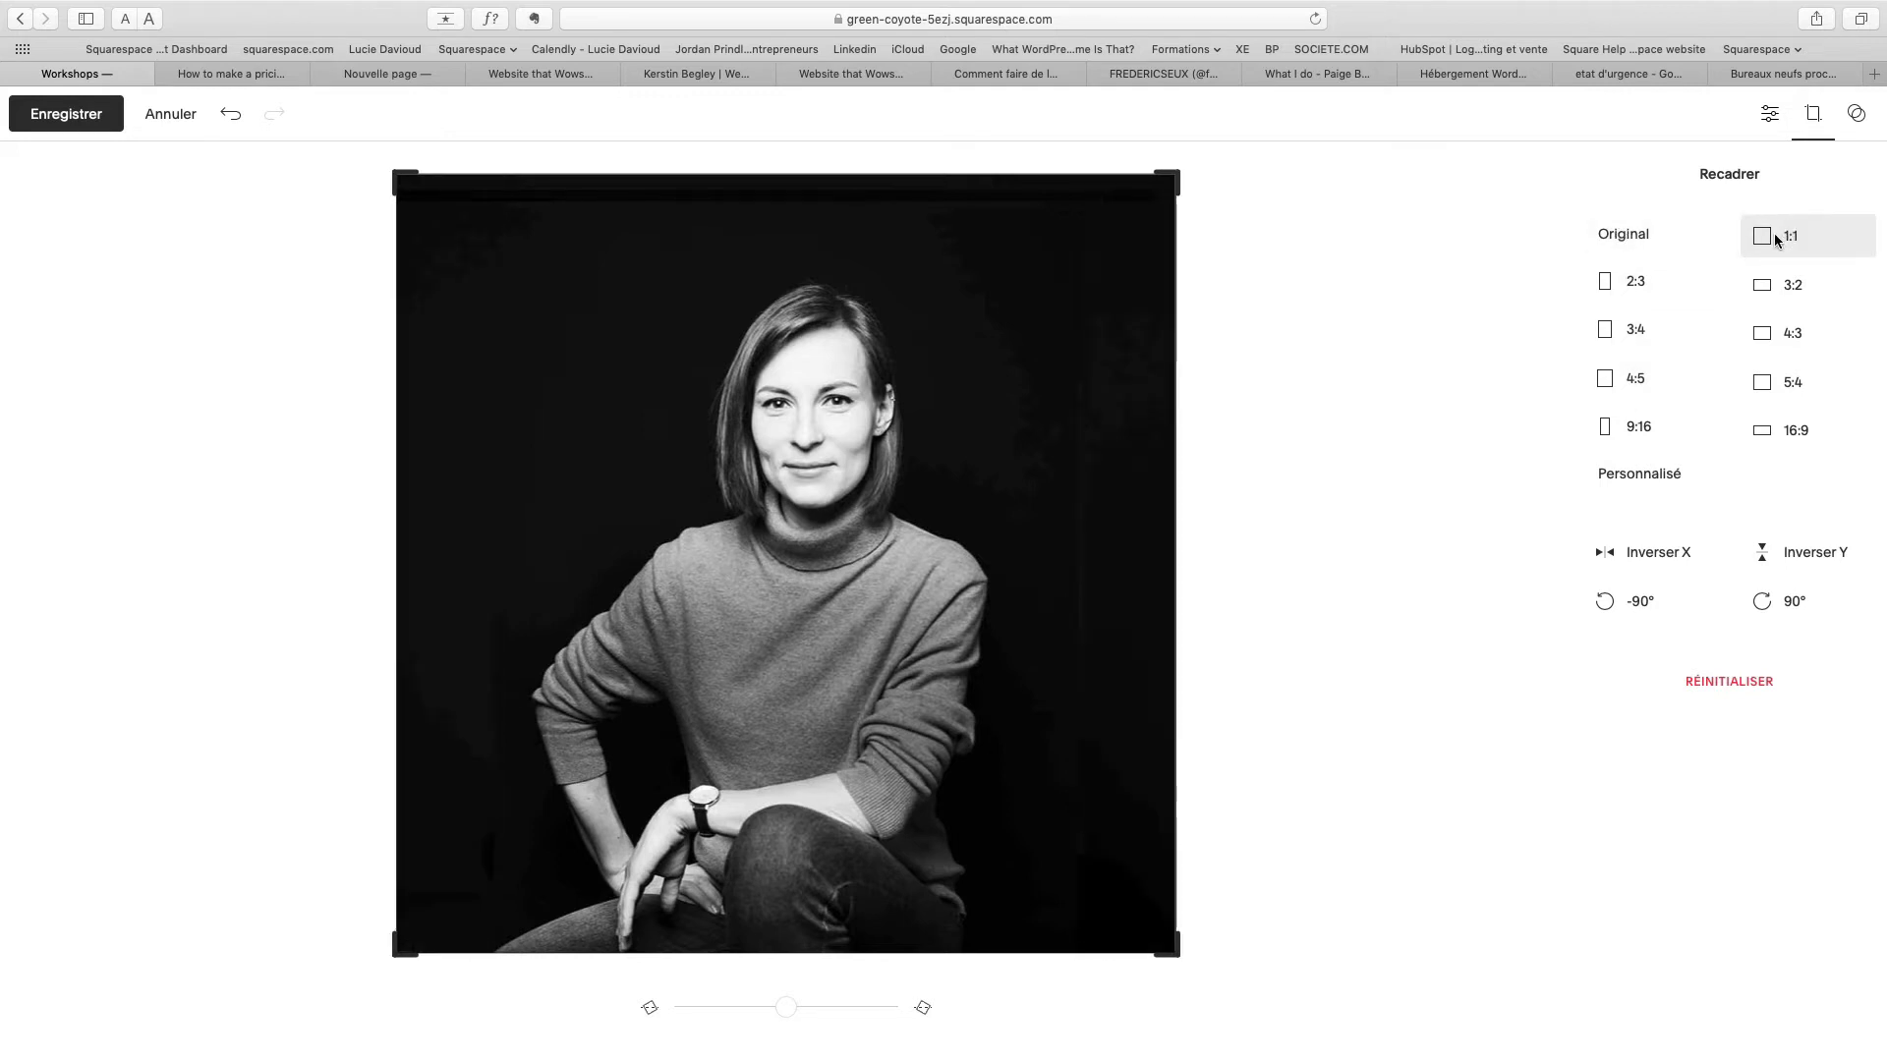
pyautogui.click(1606, 236)
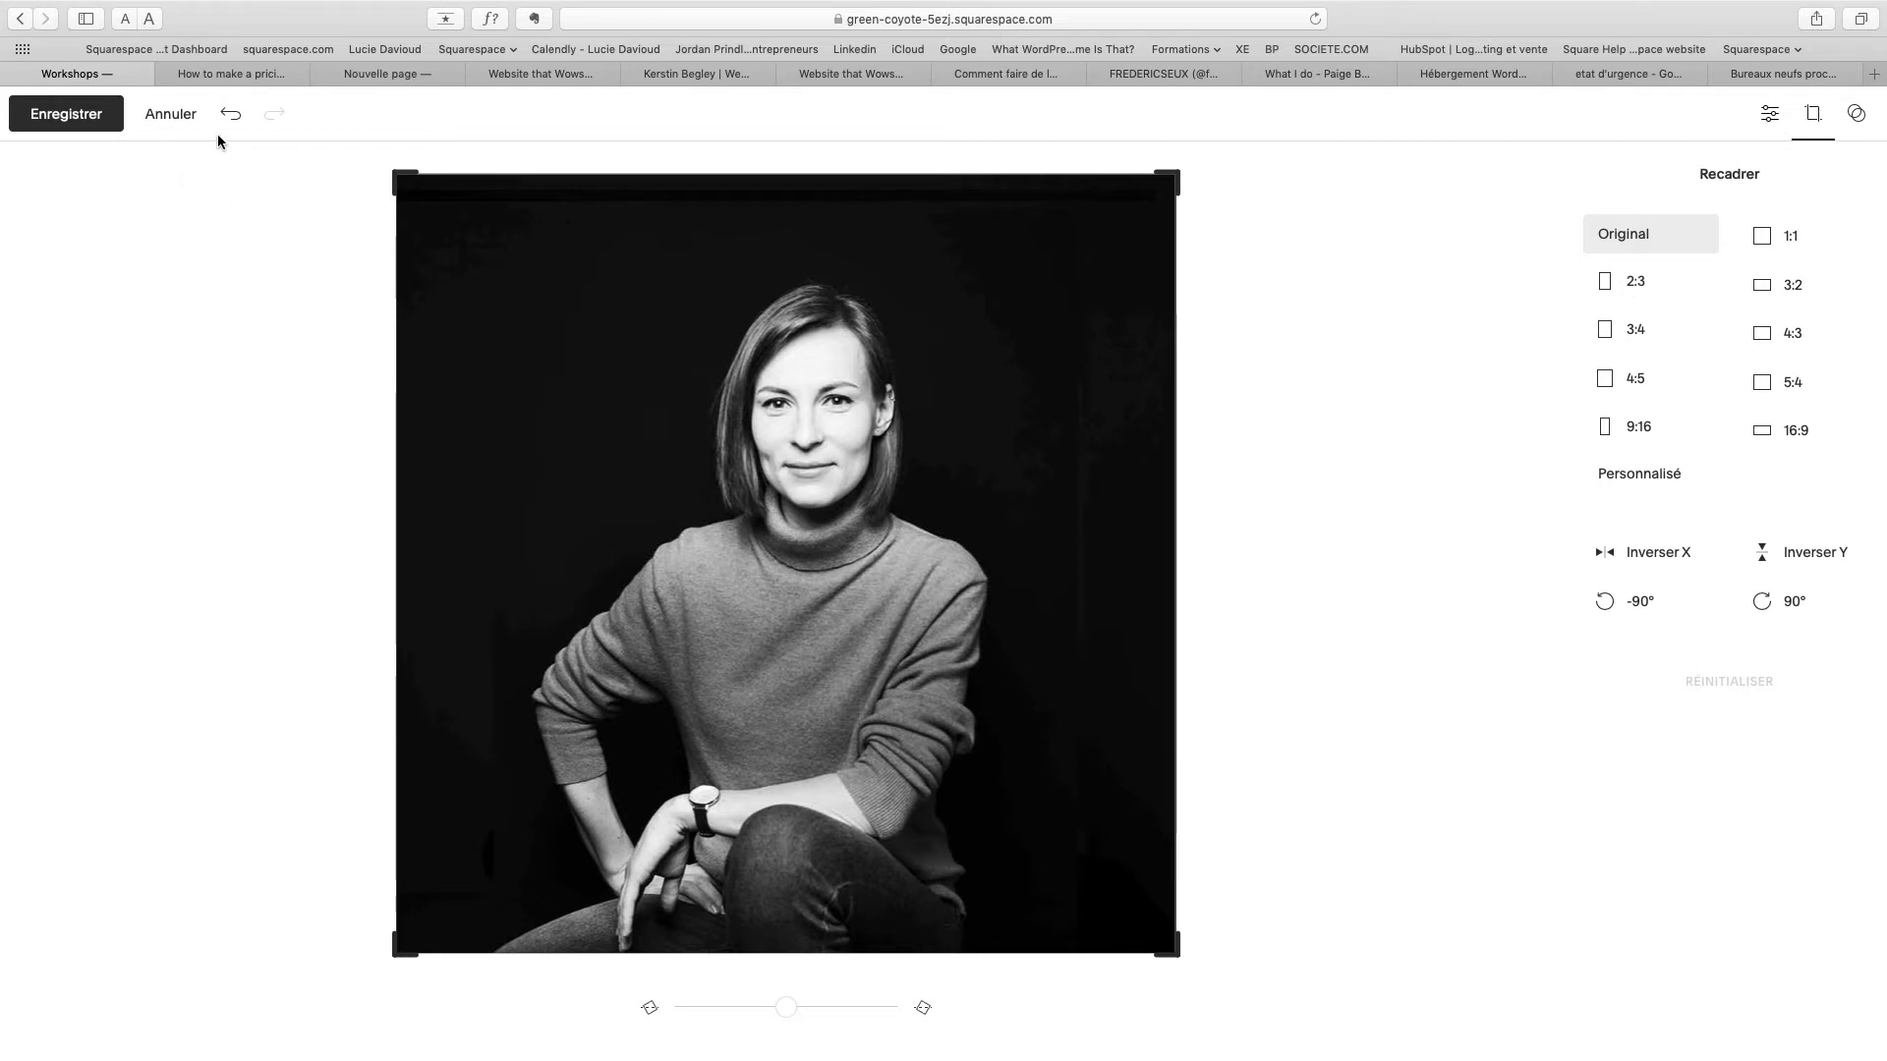
pyautogui.click(187, 115)
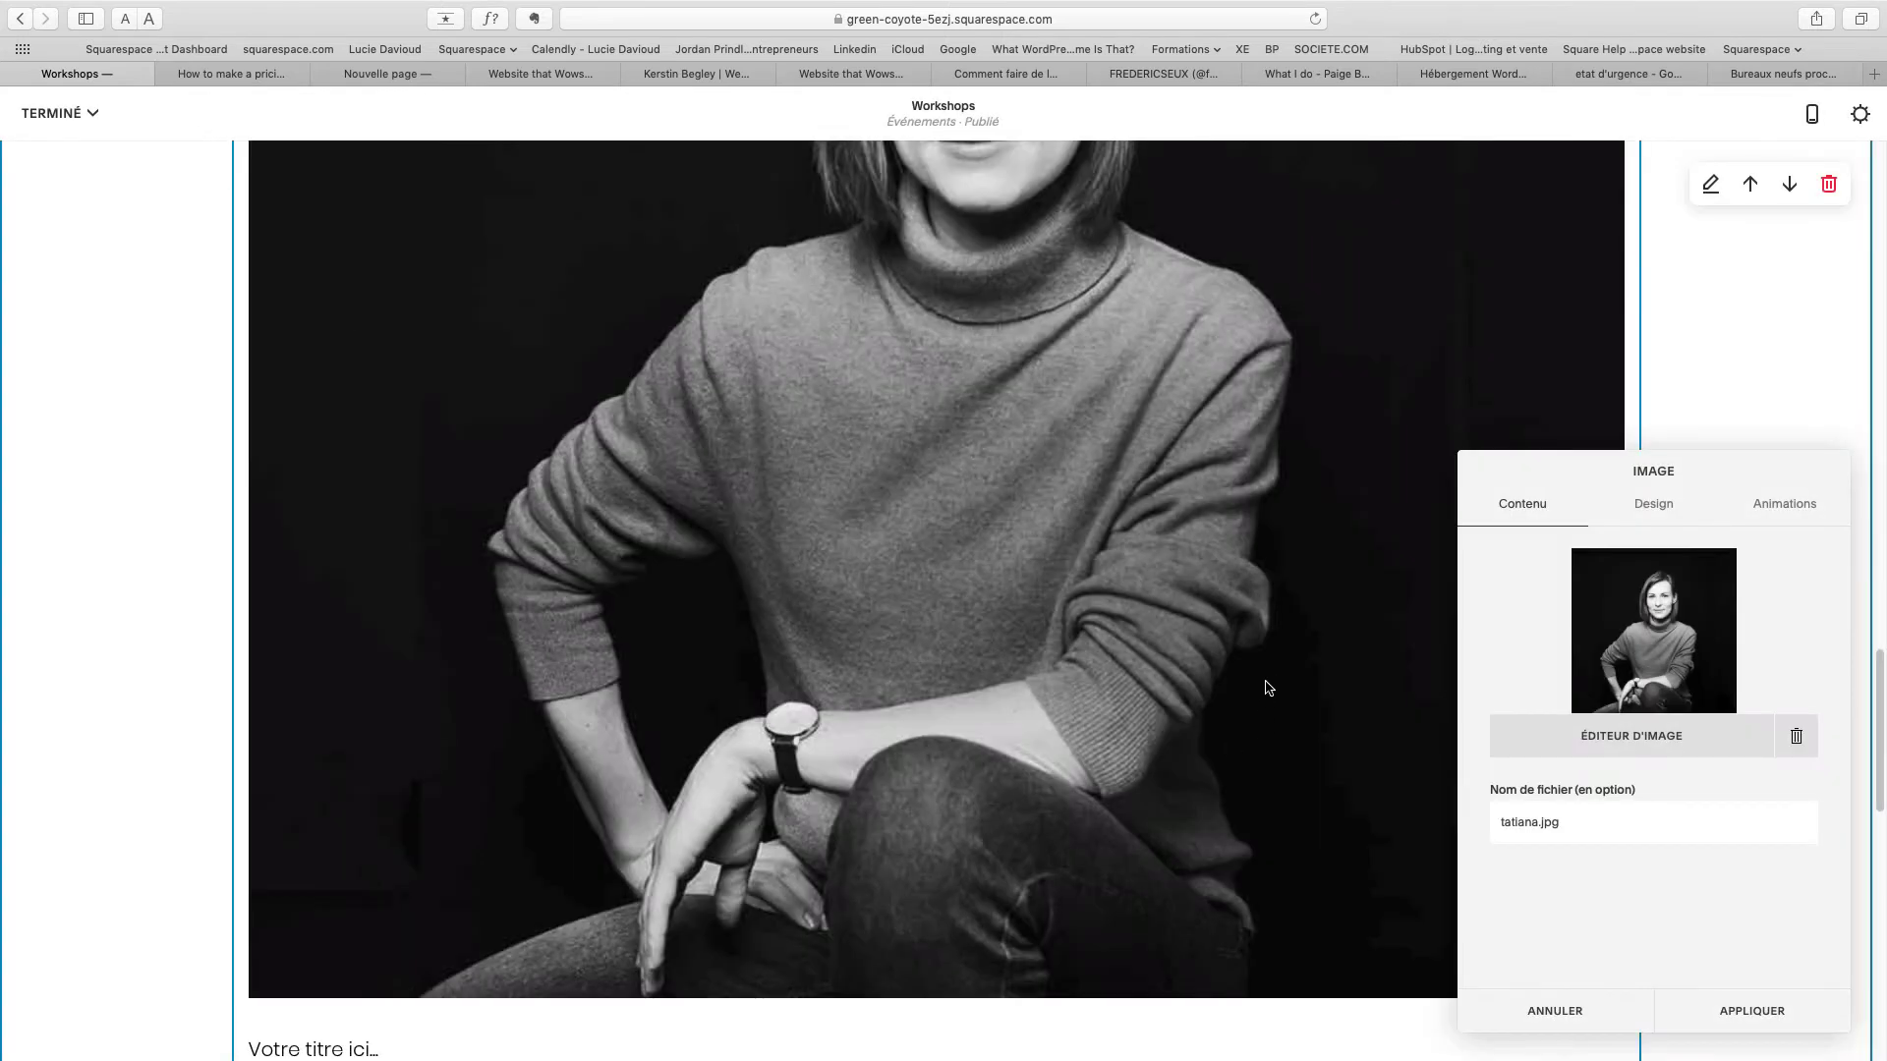
# Try Image active as the Pile image block's link type, and set it to Bouton instead.
pyautogui.scroll(5, 1268, 688)
pyautogui.scroll(-6, 1258, 698)
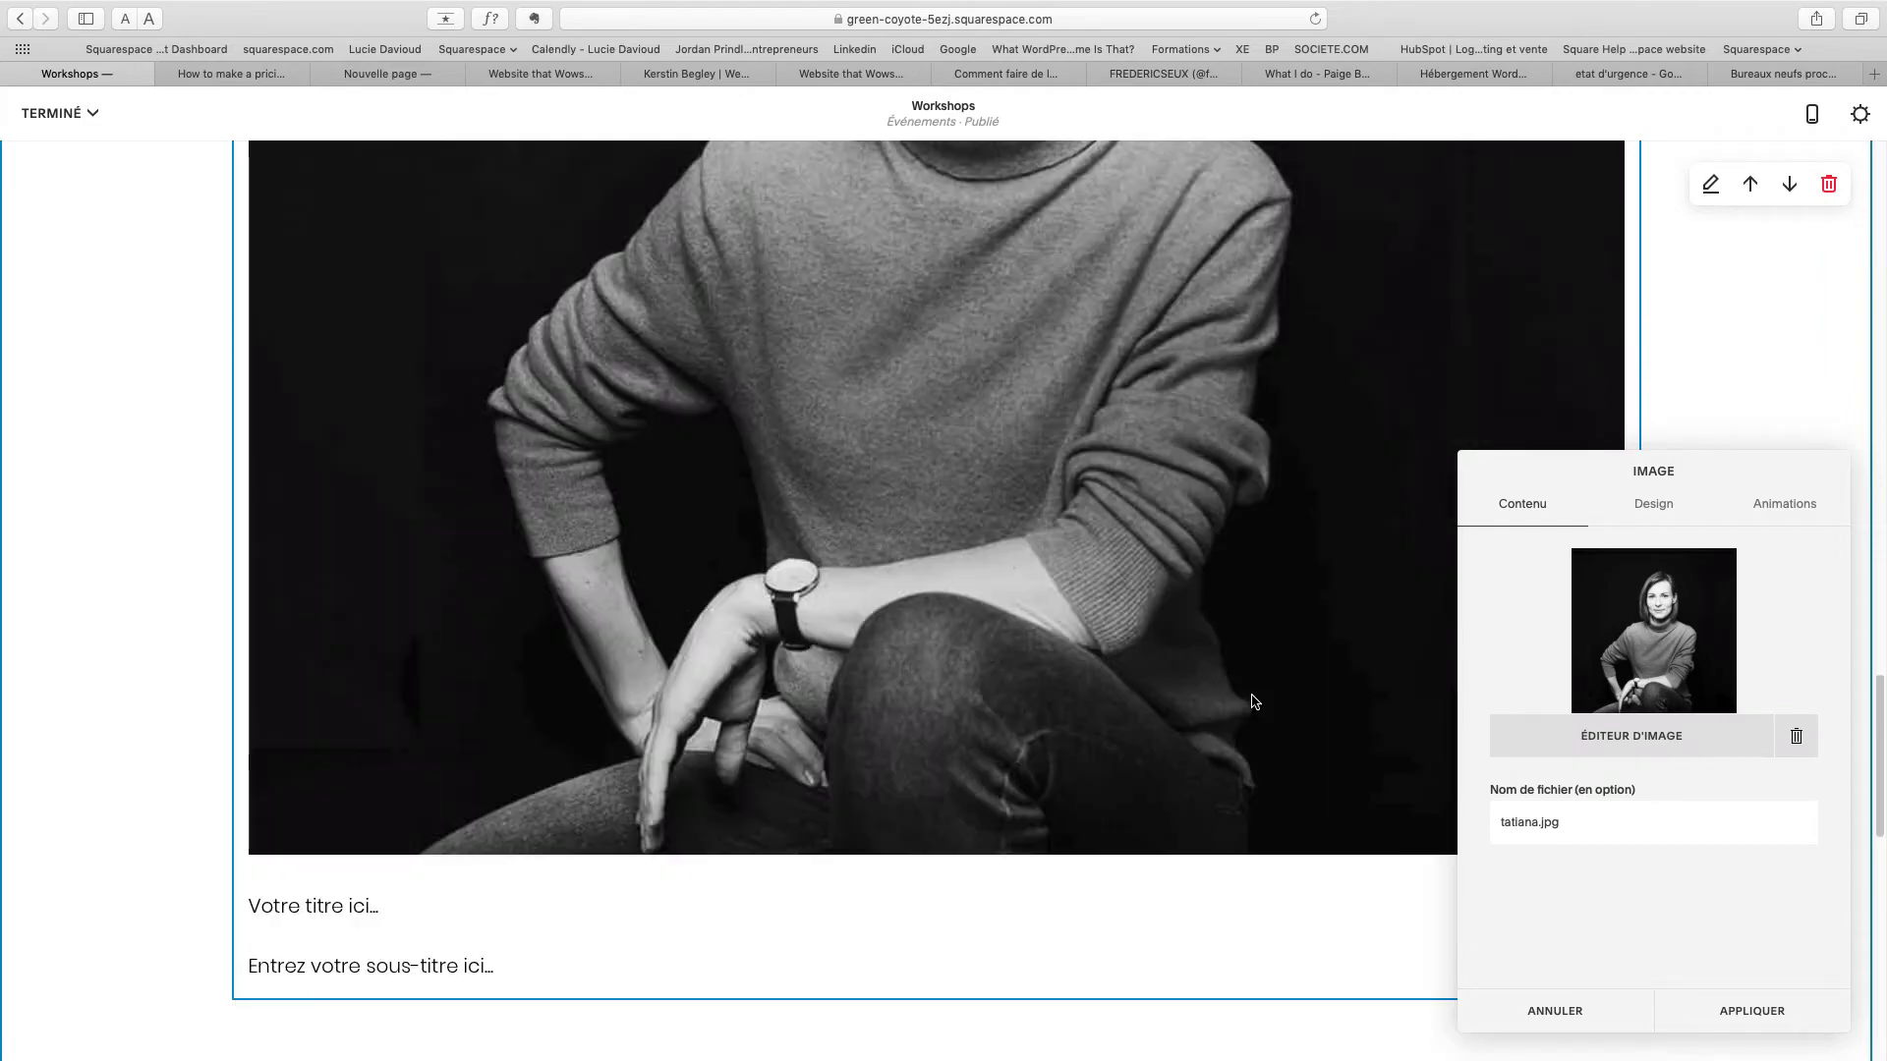
pyautogui.scroll(-3, 1253, 702)
pyautogui.scroll(1, 1252, 702)
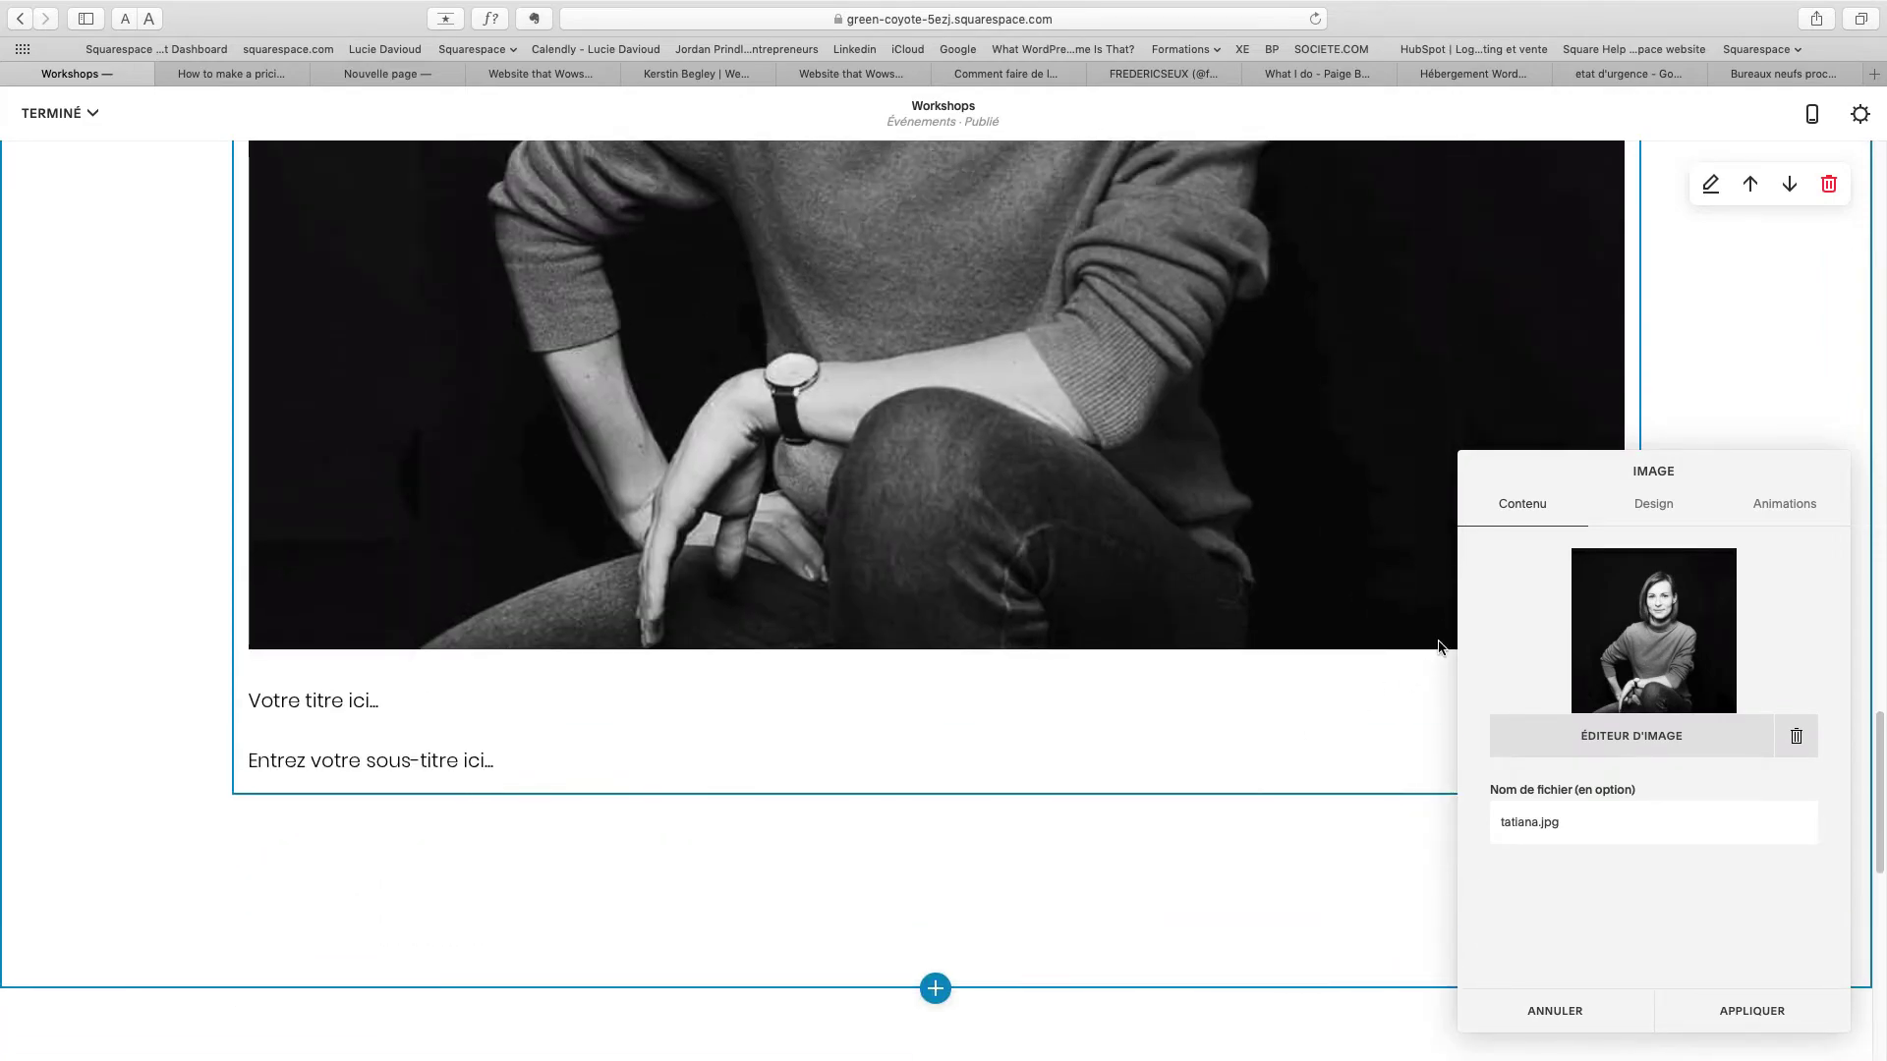
pyautogui.click(1649, 509)
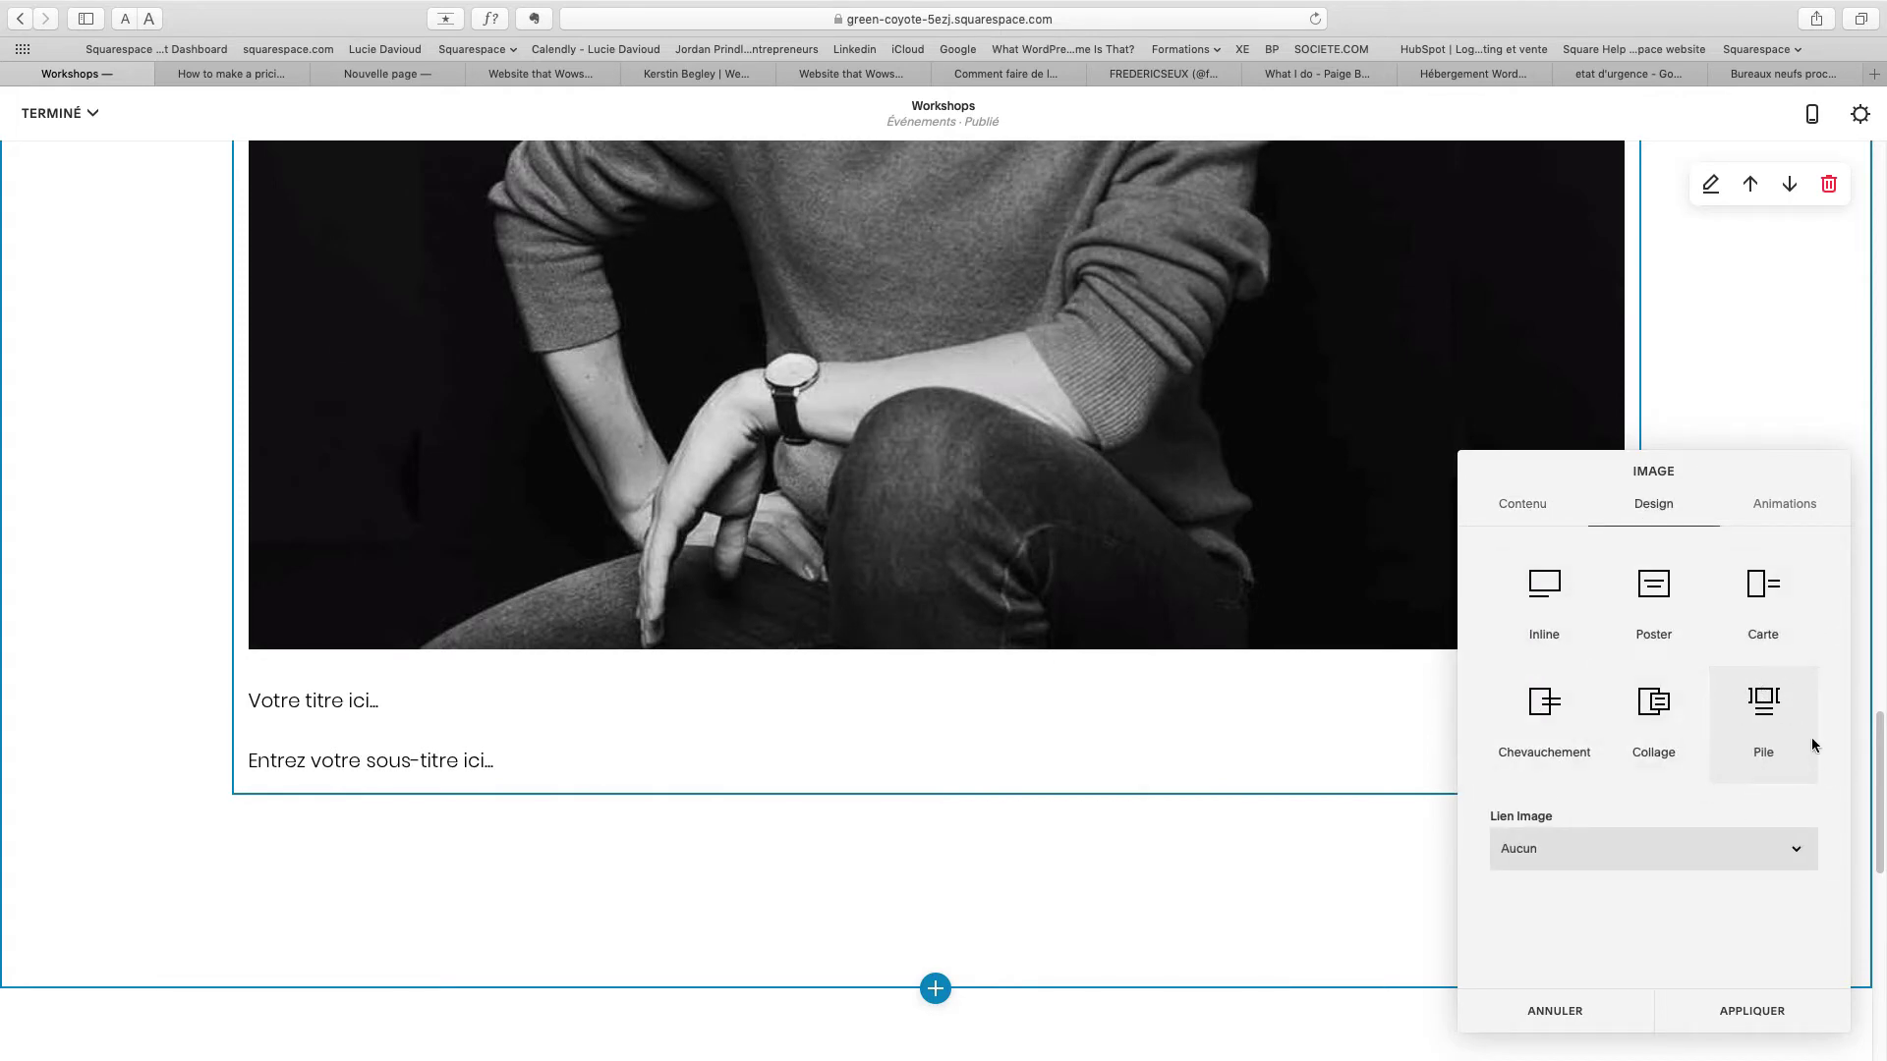
pyautogui.click(1520, 854)
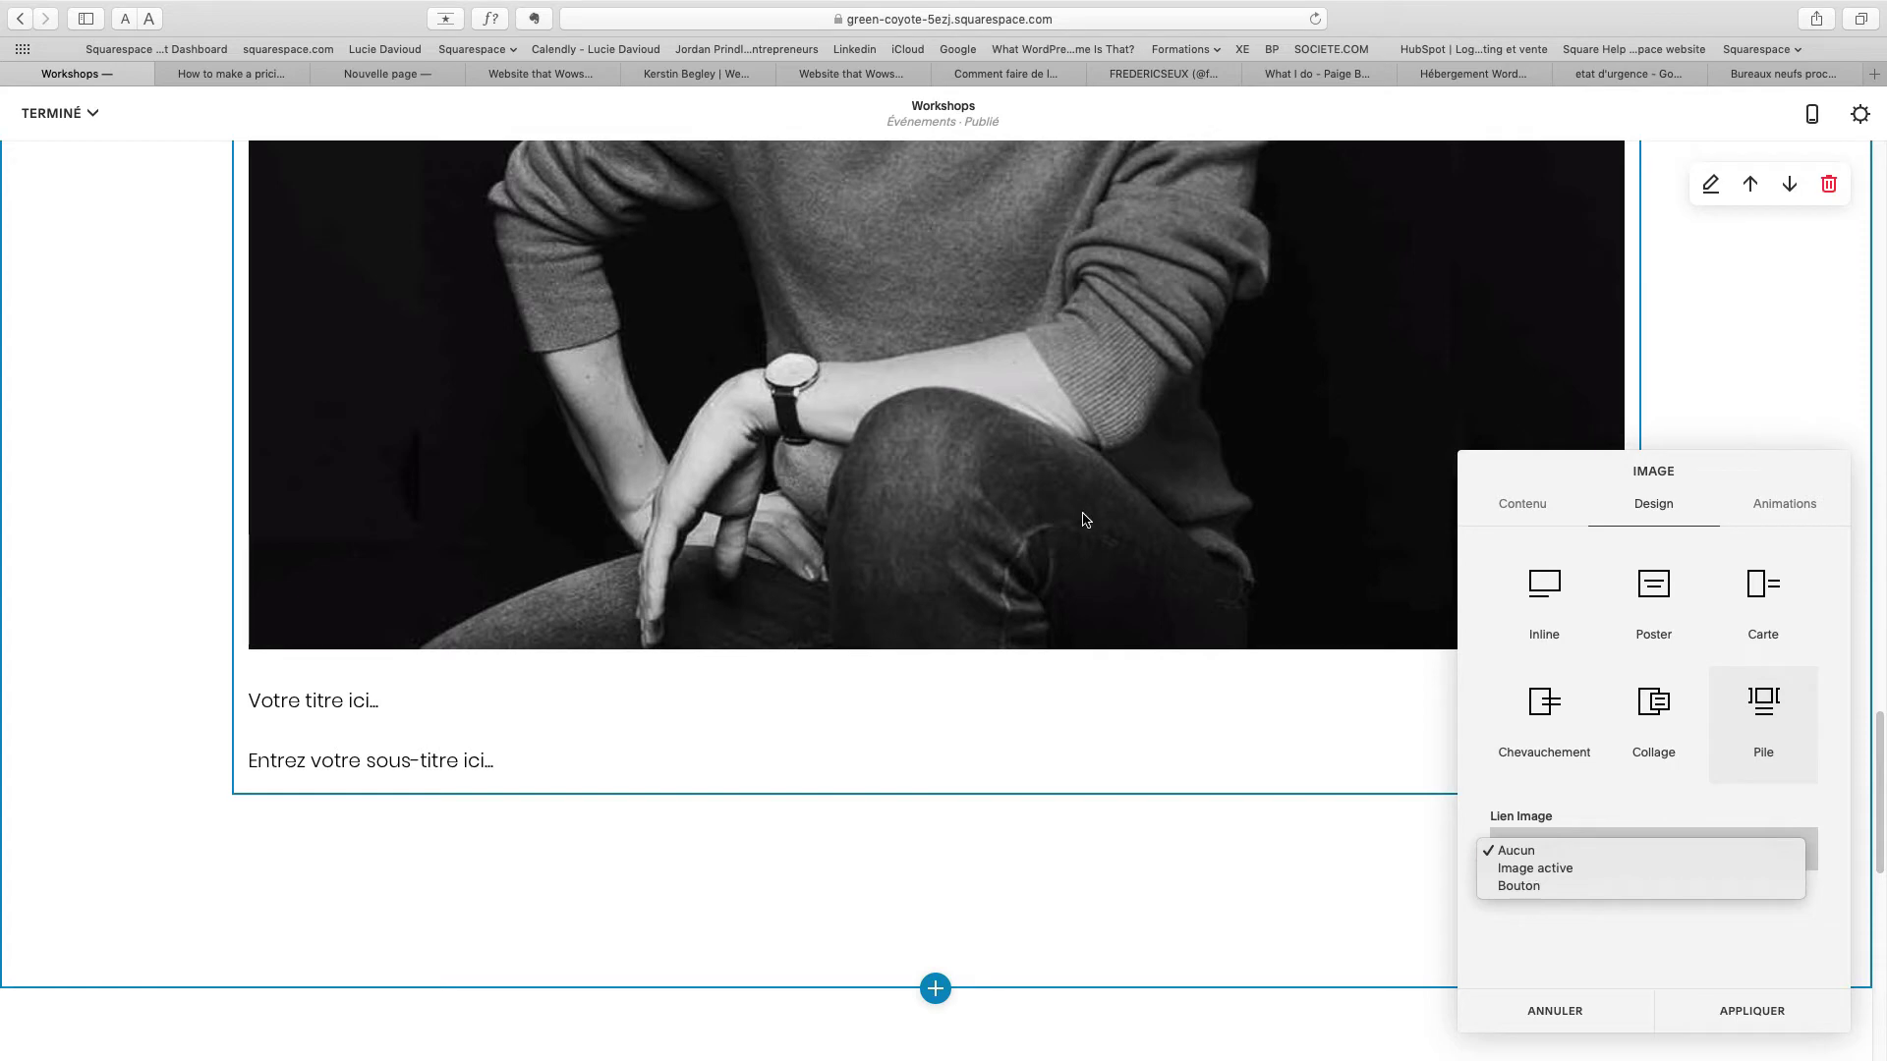
pyautogui.click(1560, 868)
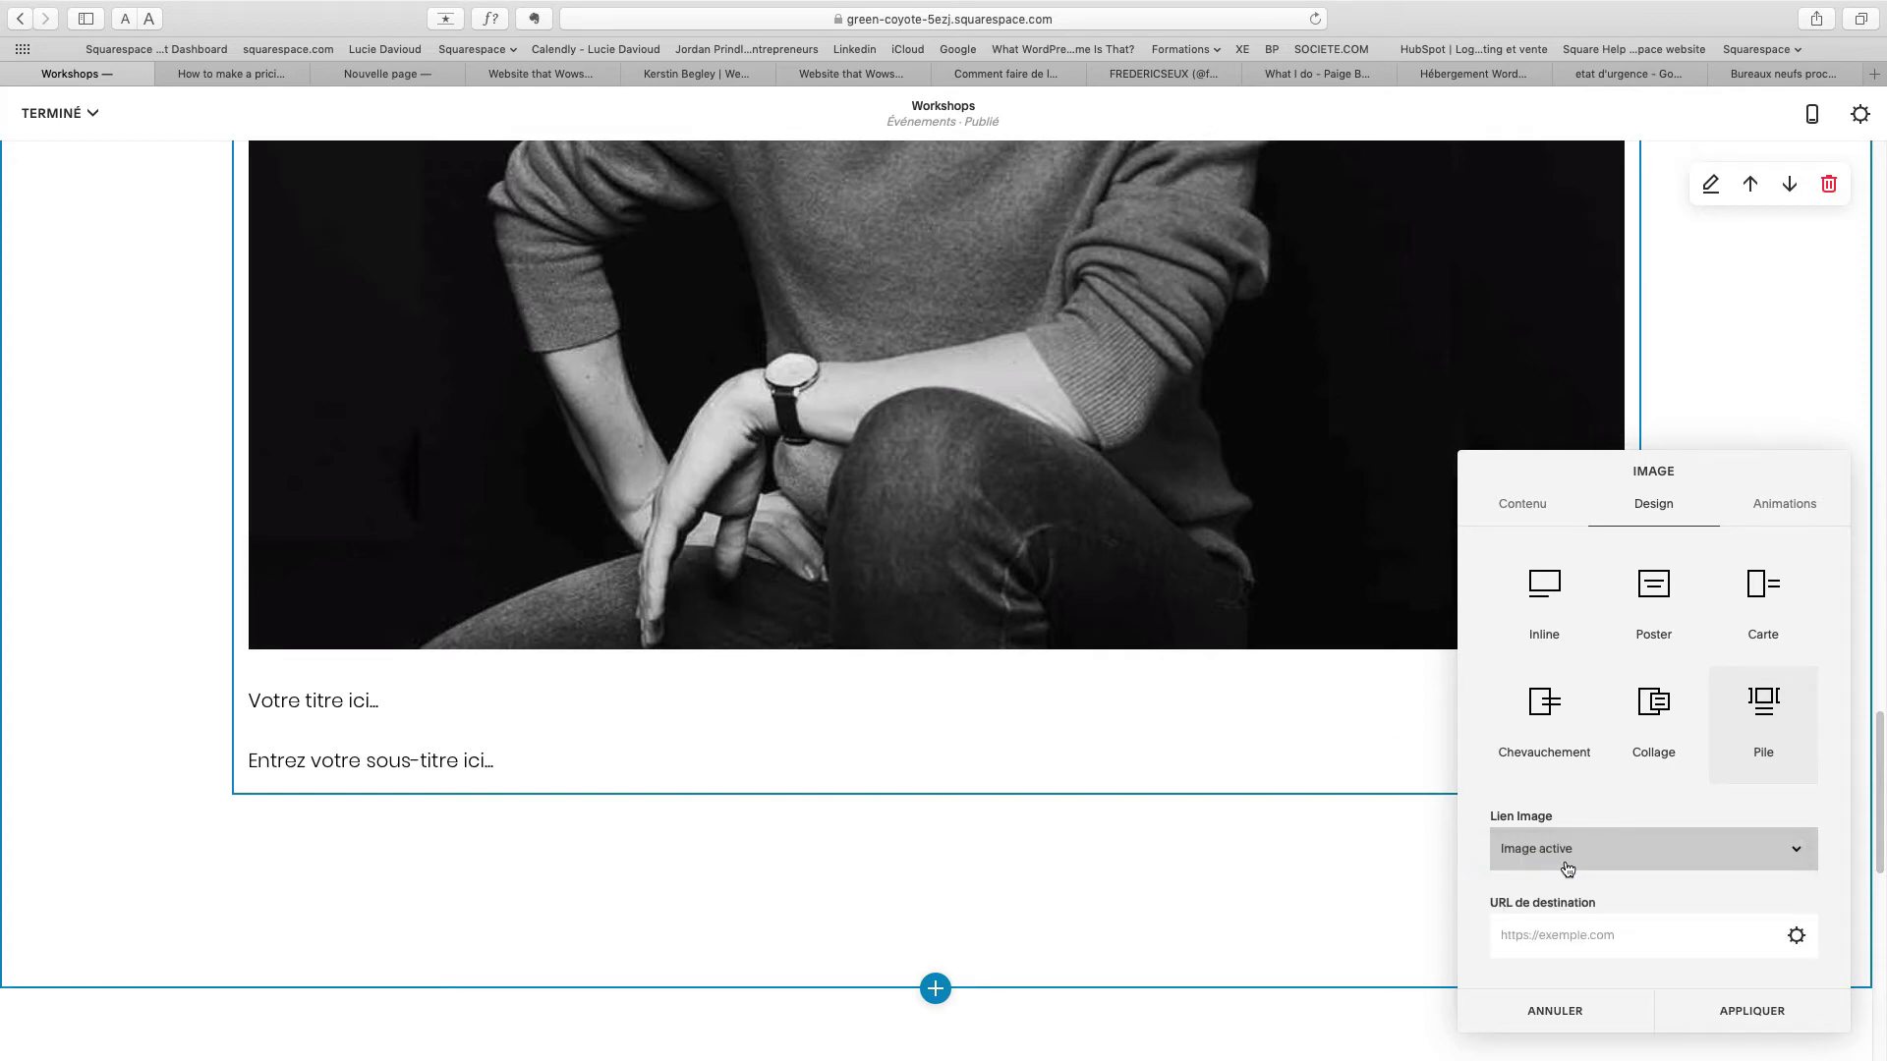
pyautogui.click(1528, 935)
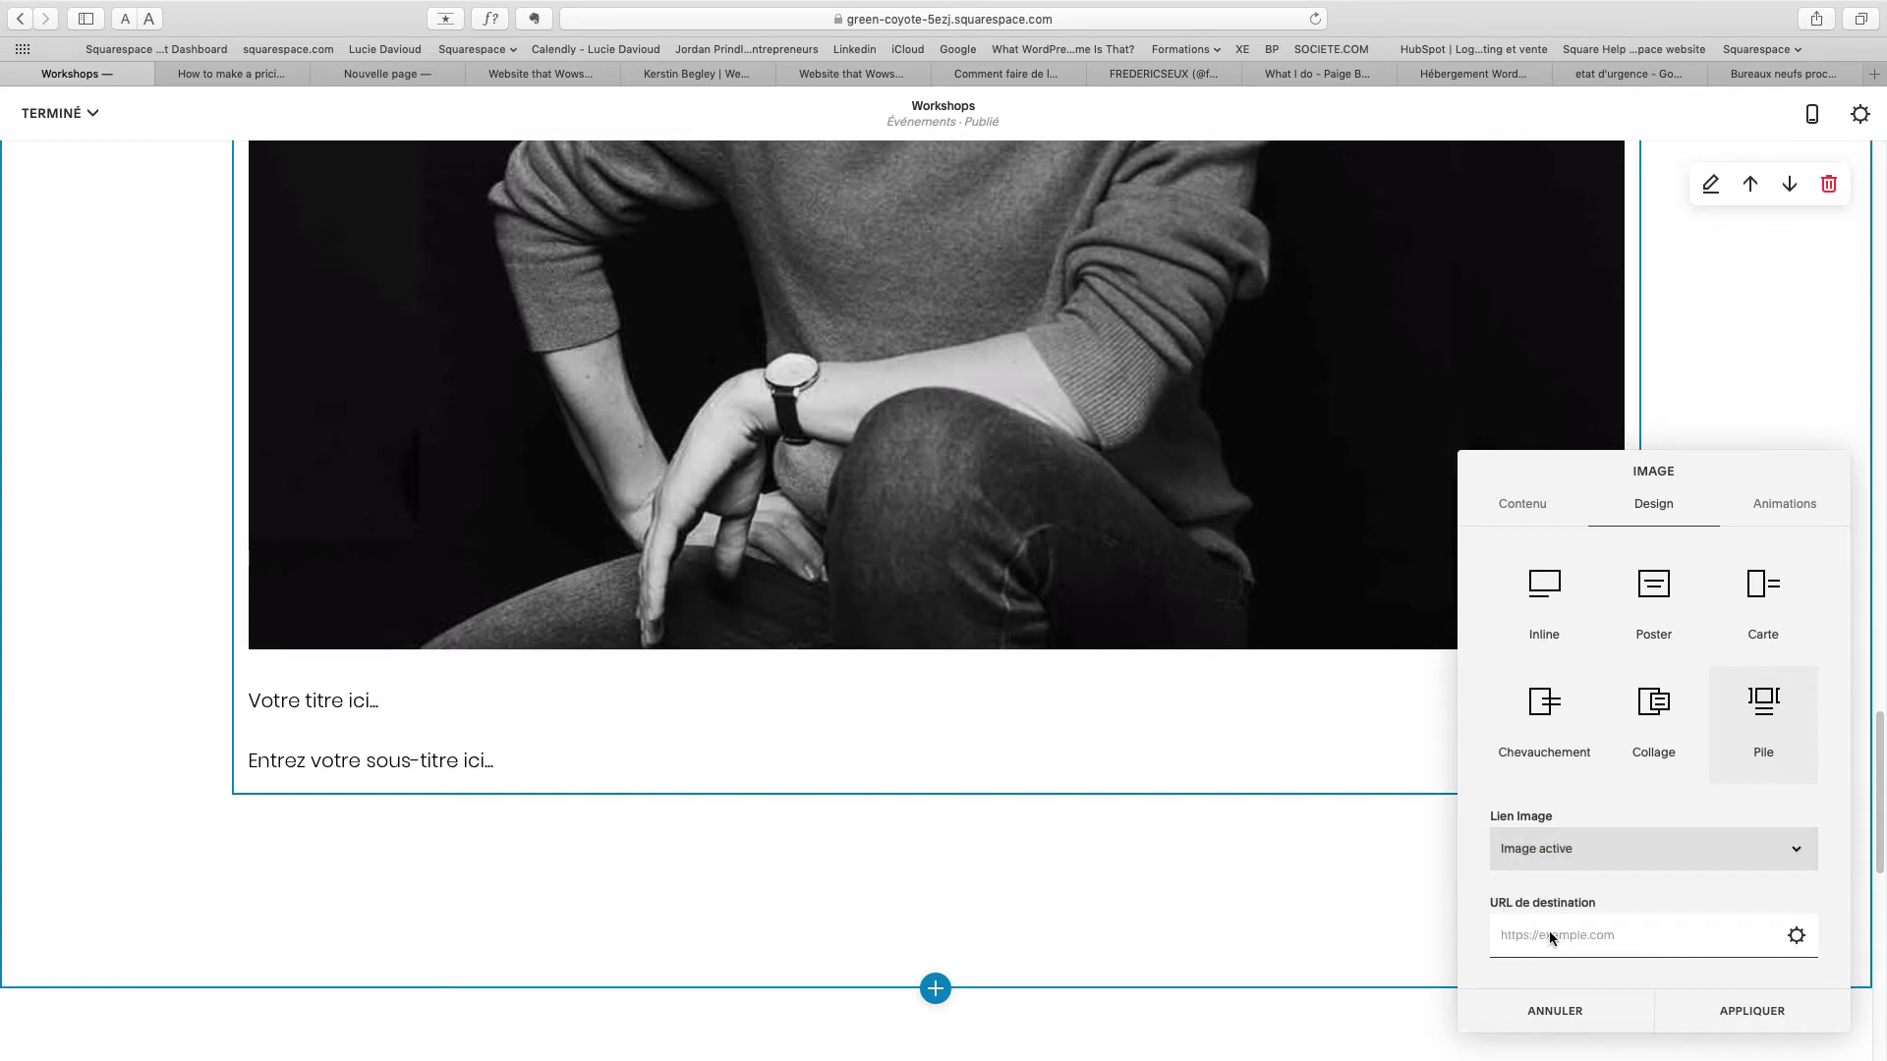
pyautogui.click(1511, 851)
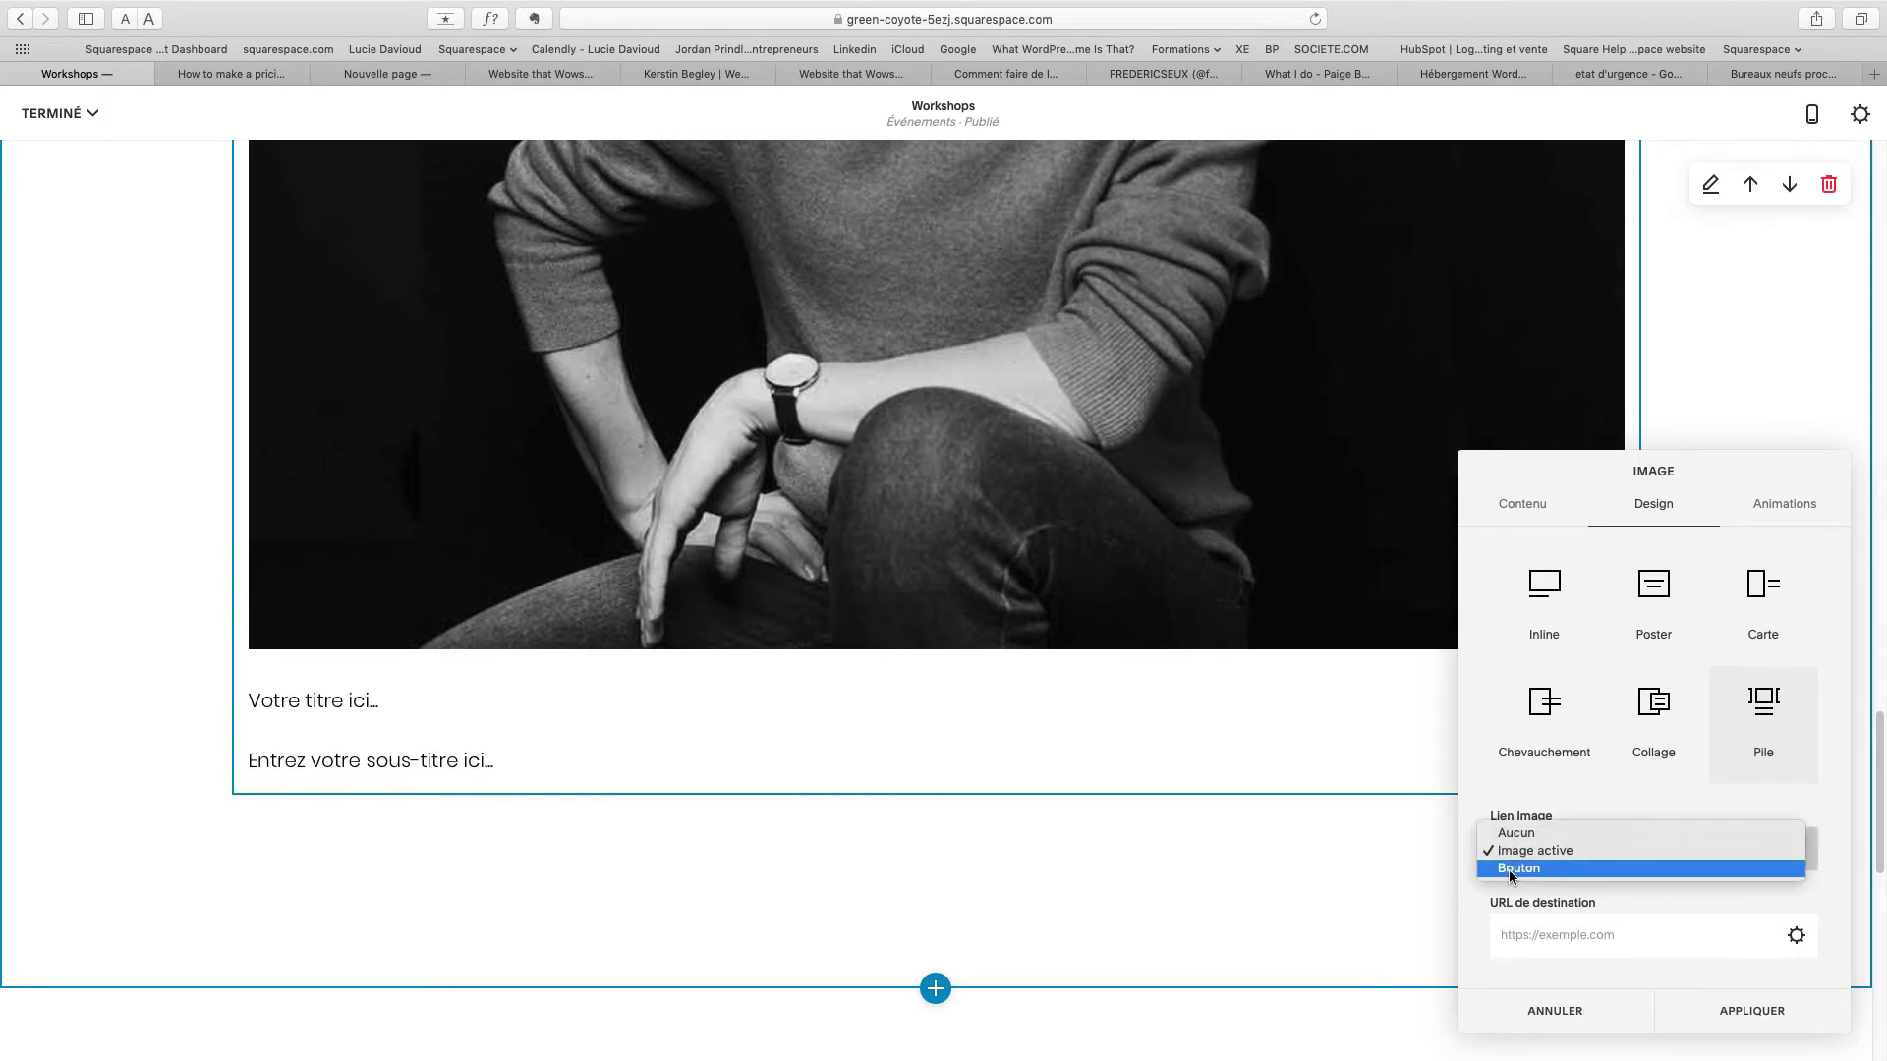
pyautogui.click(1508, 868)
pyautogui.scroll(-2, 1594, 872)
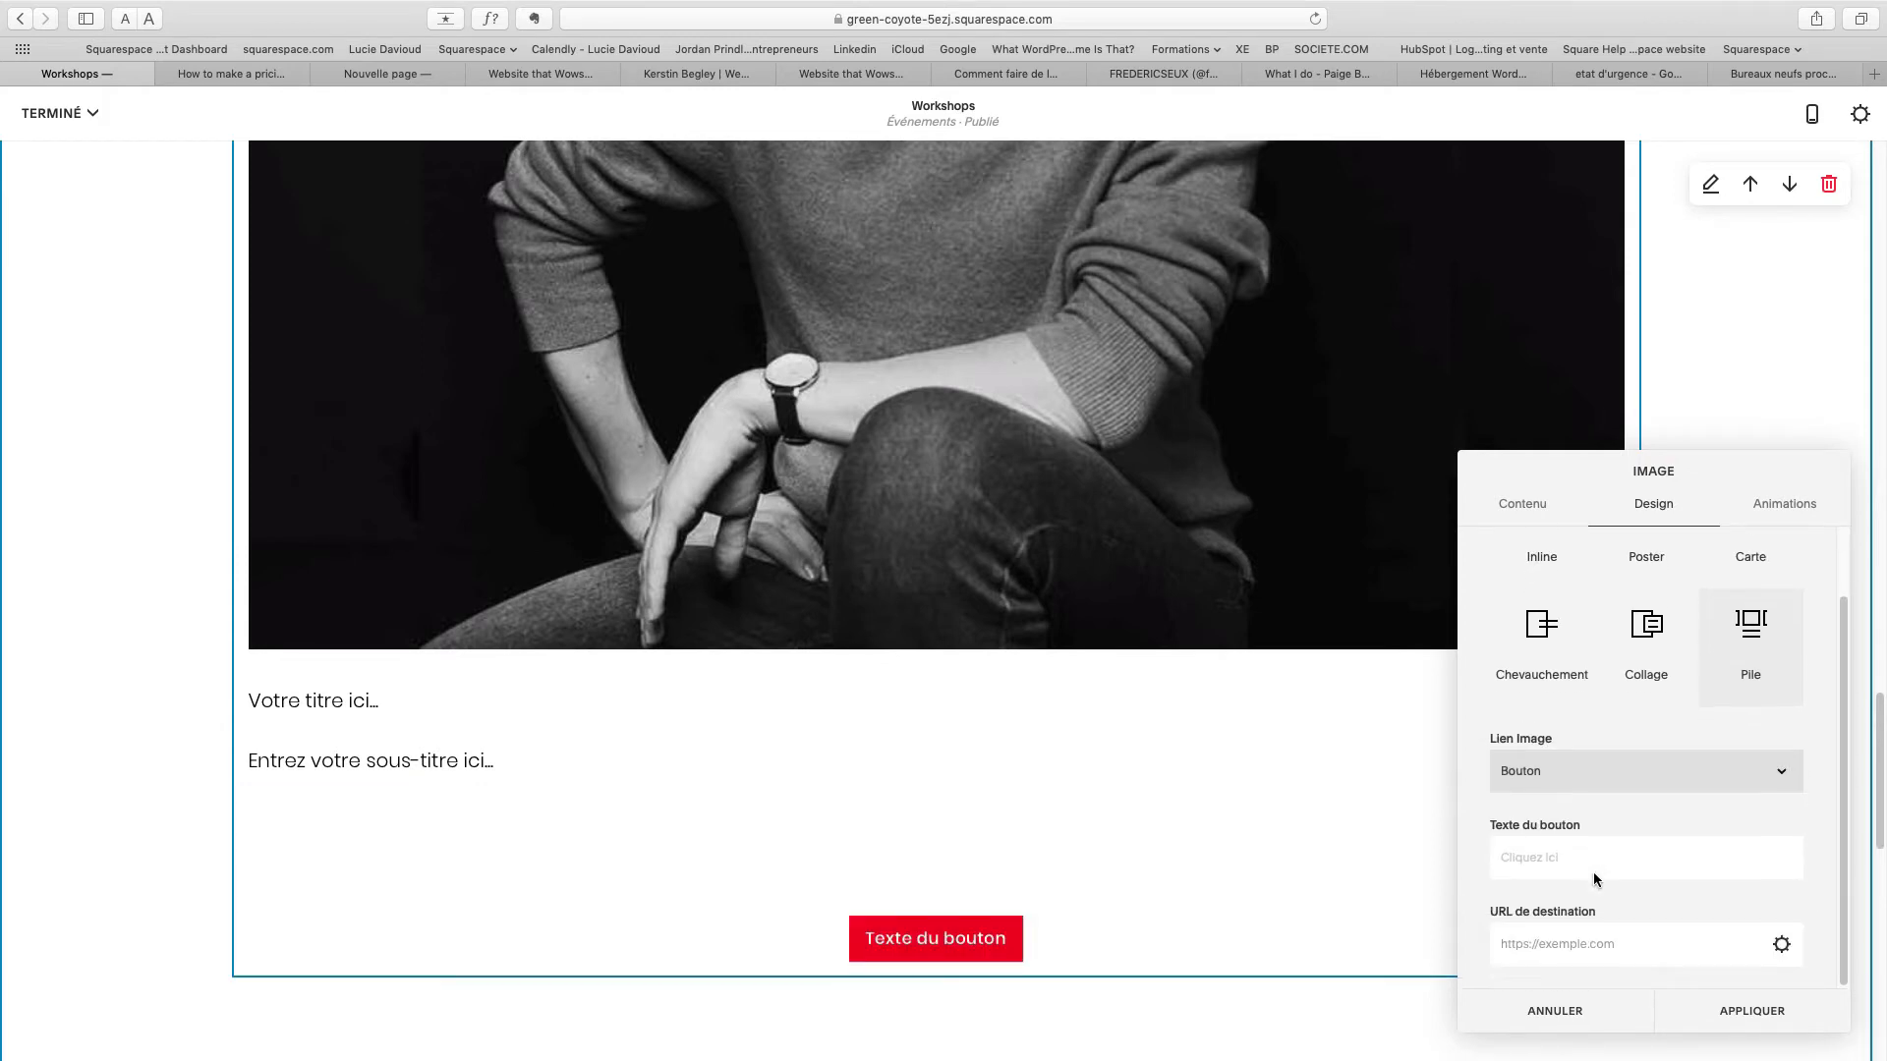
# Set the text of the image block's button to "C'est parti".
pyautogui.click(1538, 861)
pyautogui.click(1558, 946)
pyautogui.click(1529, 862)
pyautogui.write('C')
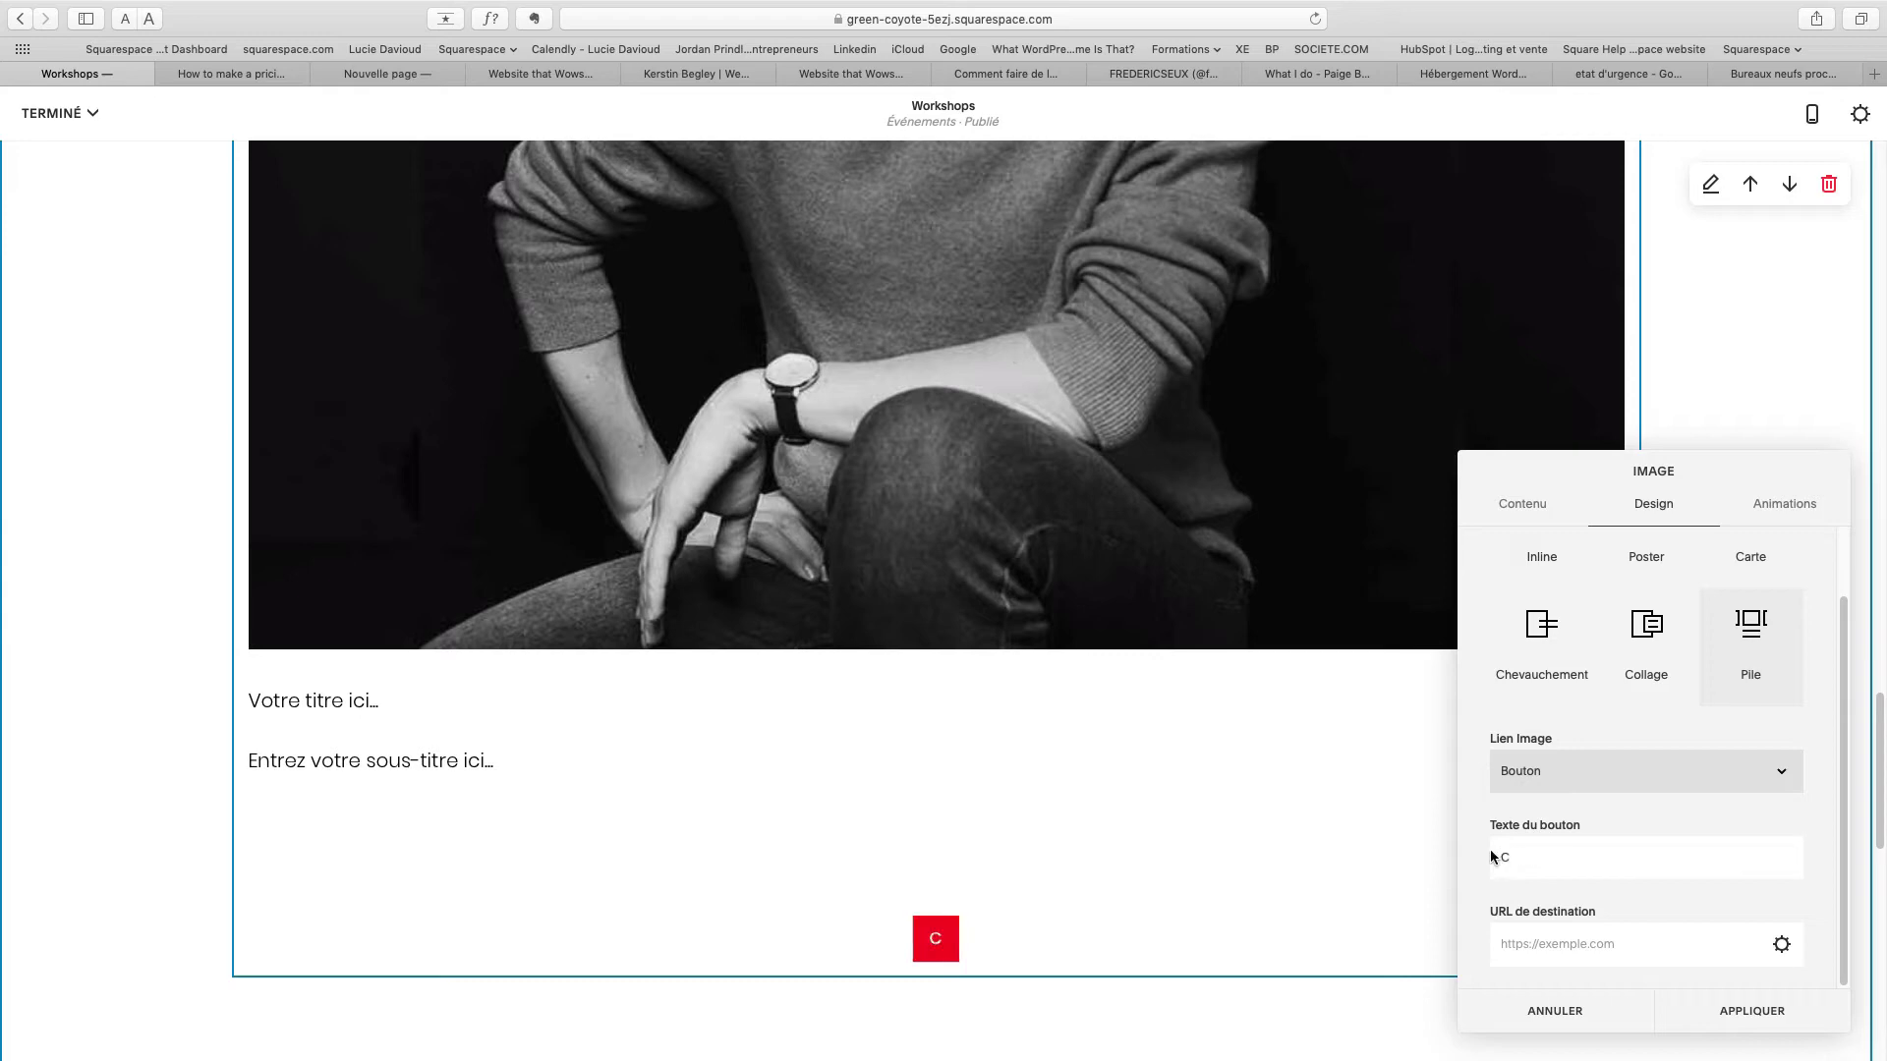
pyautogui.write("'est p")
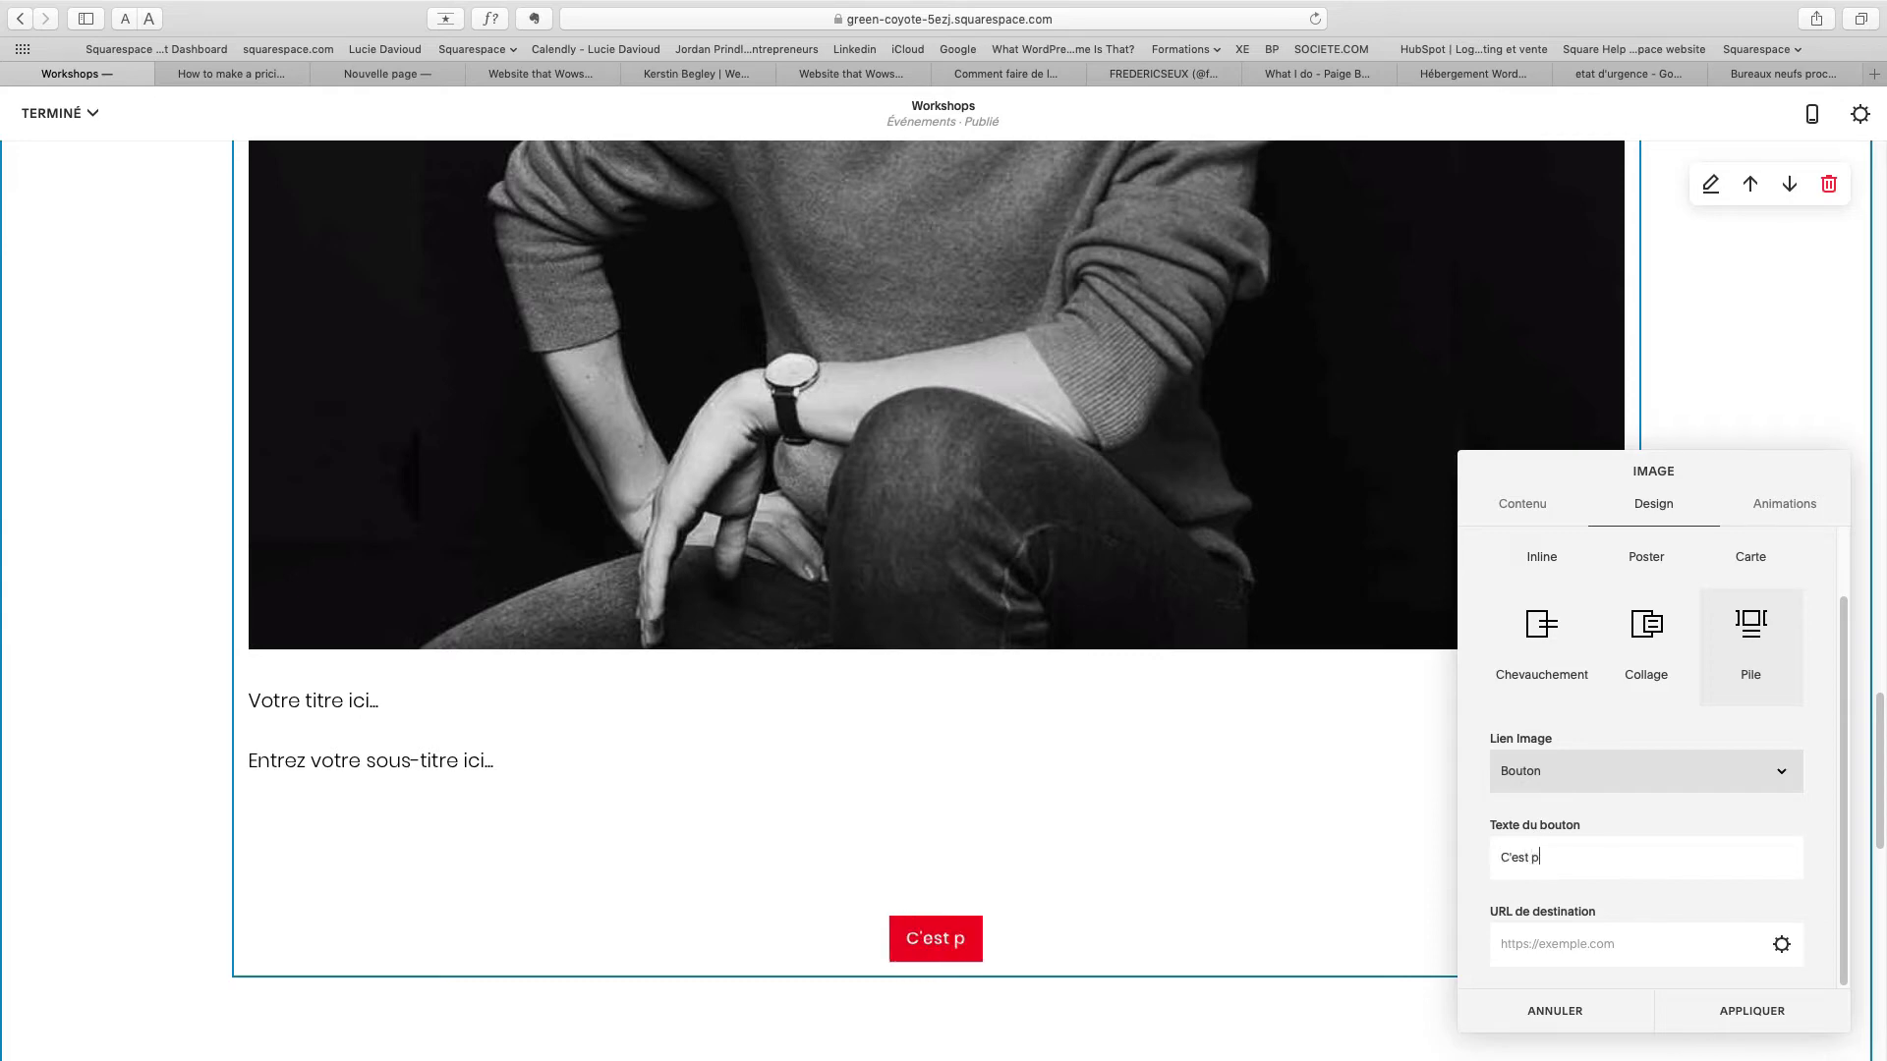
pyautogui.write('arti')
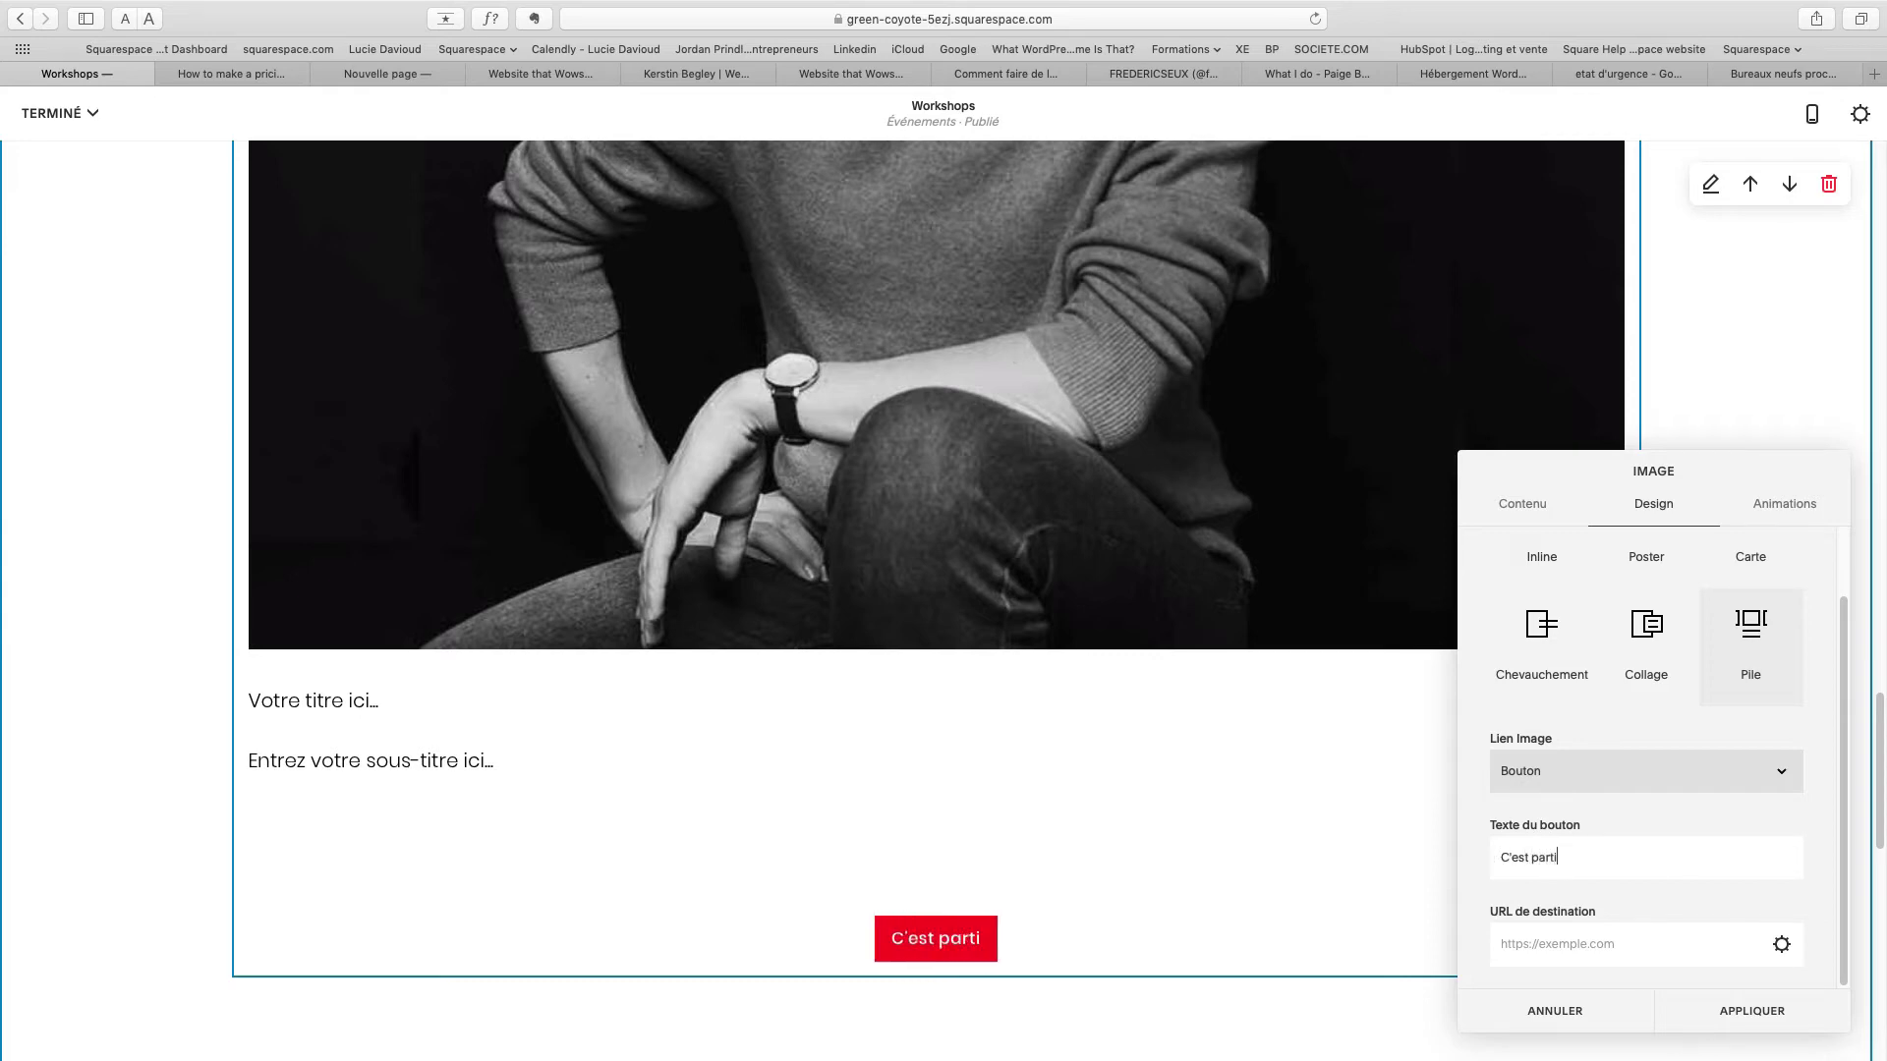
# Set the destination of the "C'est parti" button to the site's Accueil page.
pyautogui.click(1546, 946)
pyautogui.click(1781, 945)
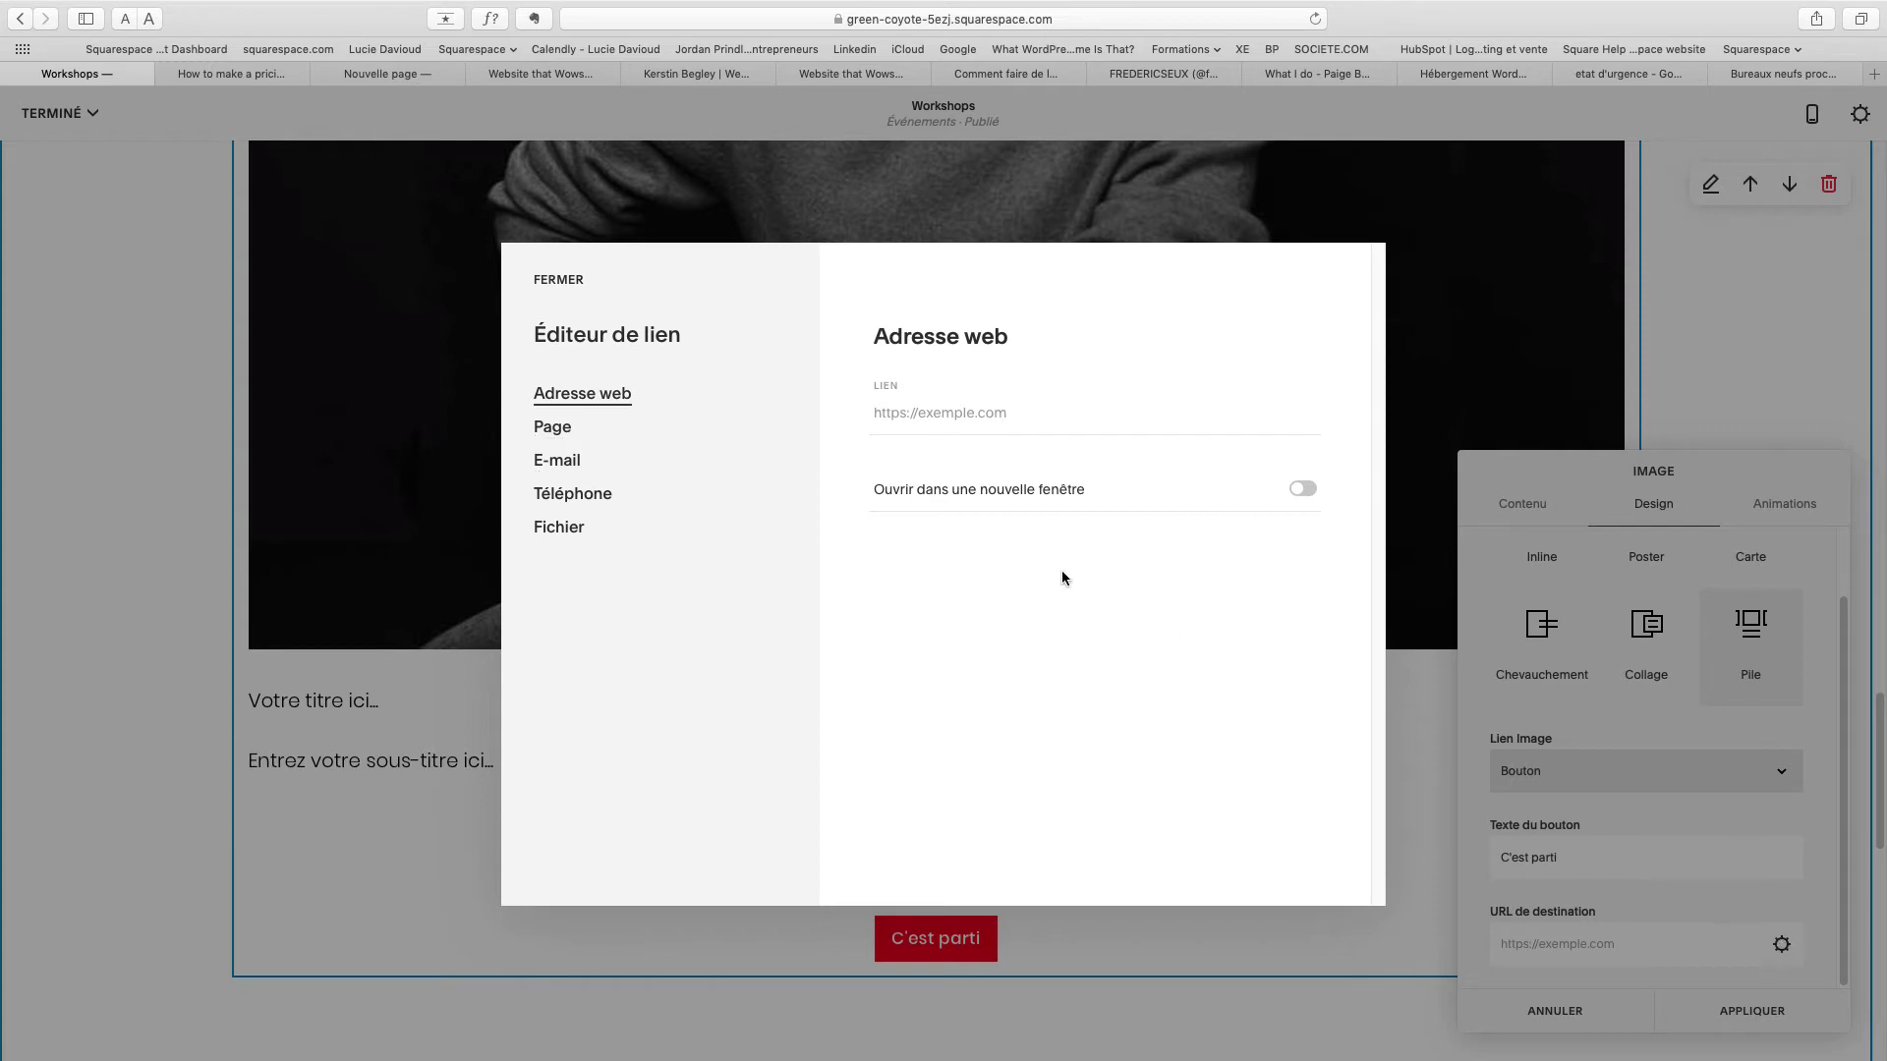
pyautogui.click(553, 429)
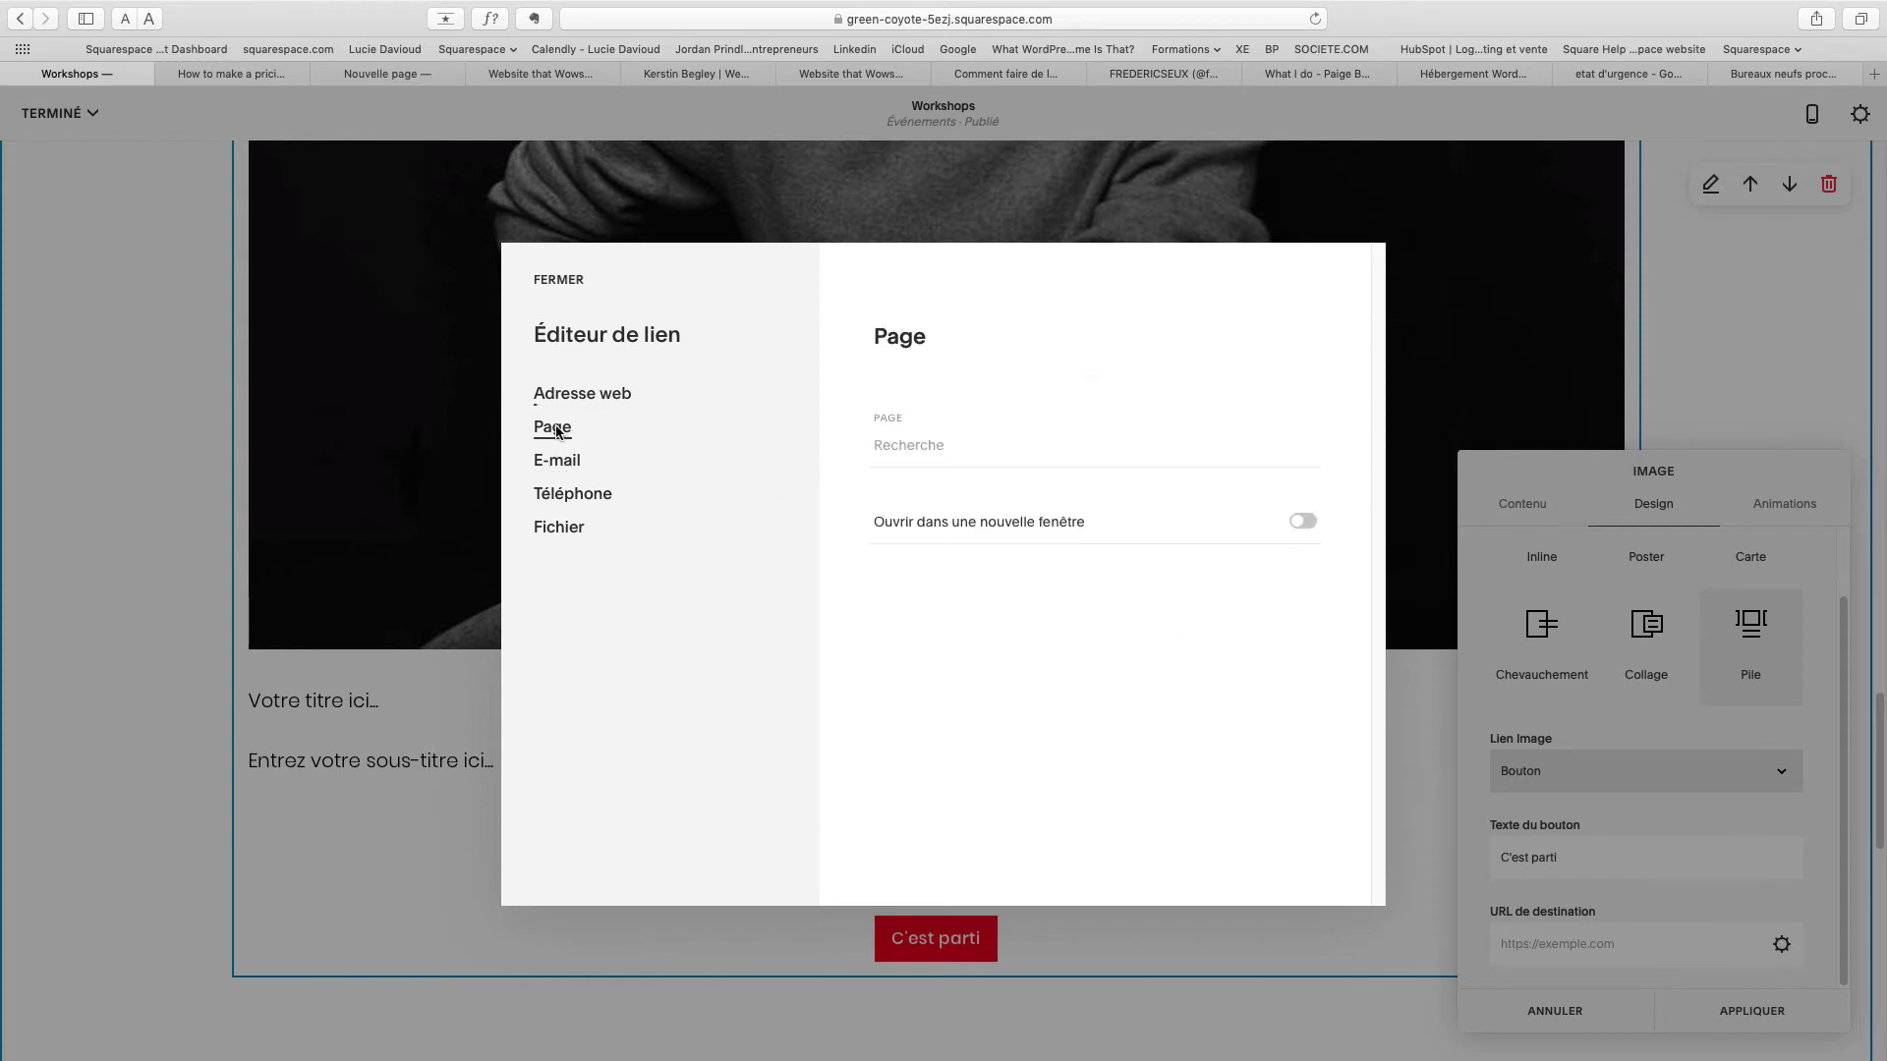
pyautogui.click(966, 447)
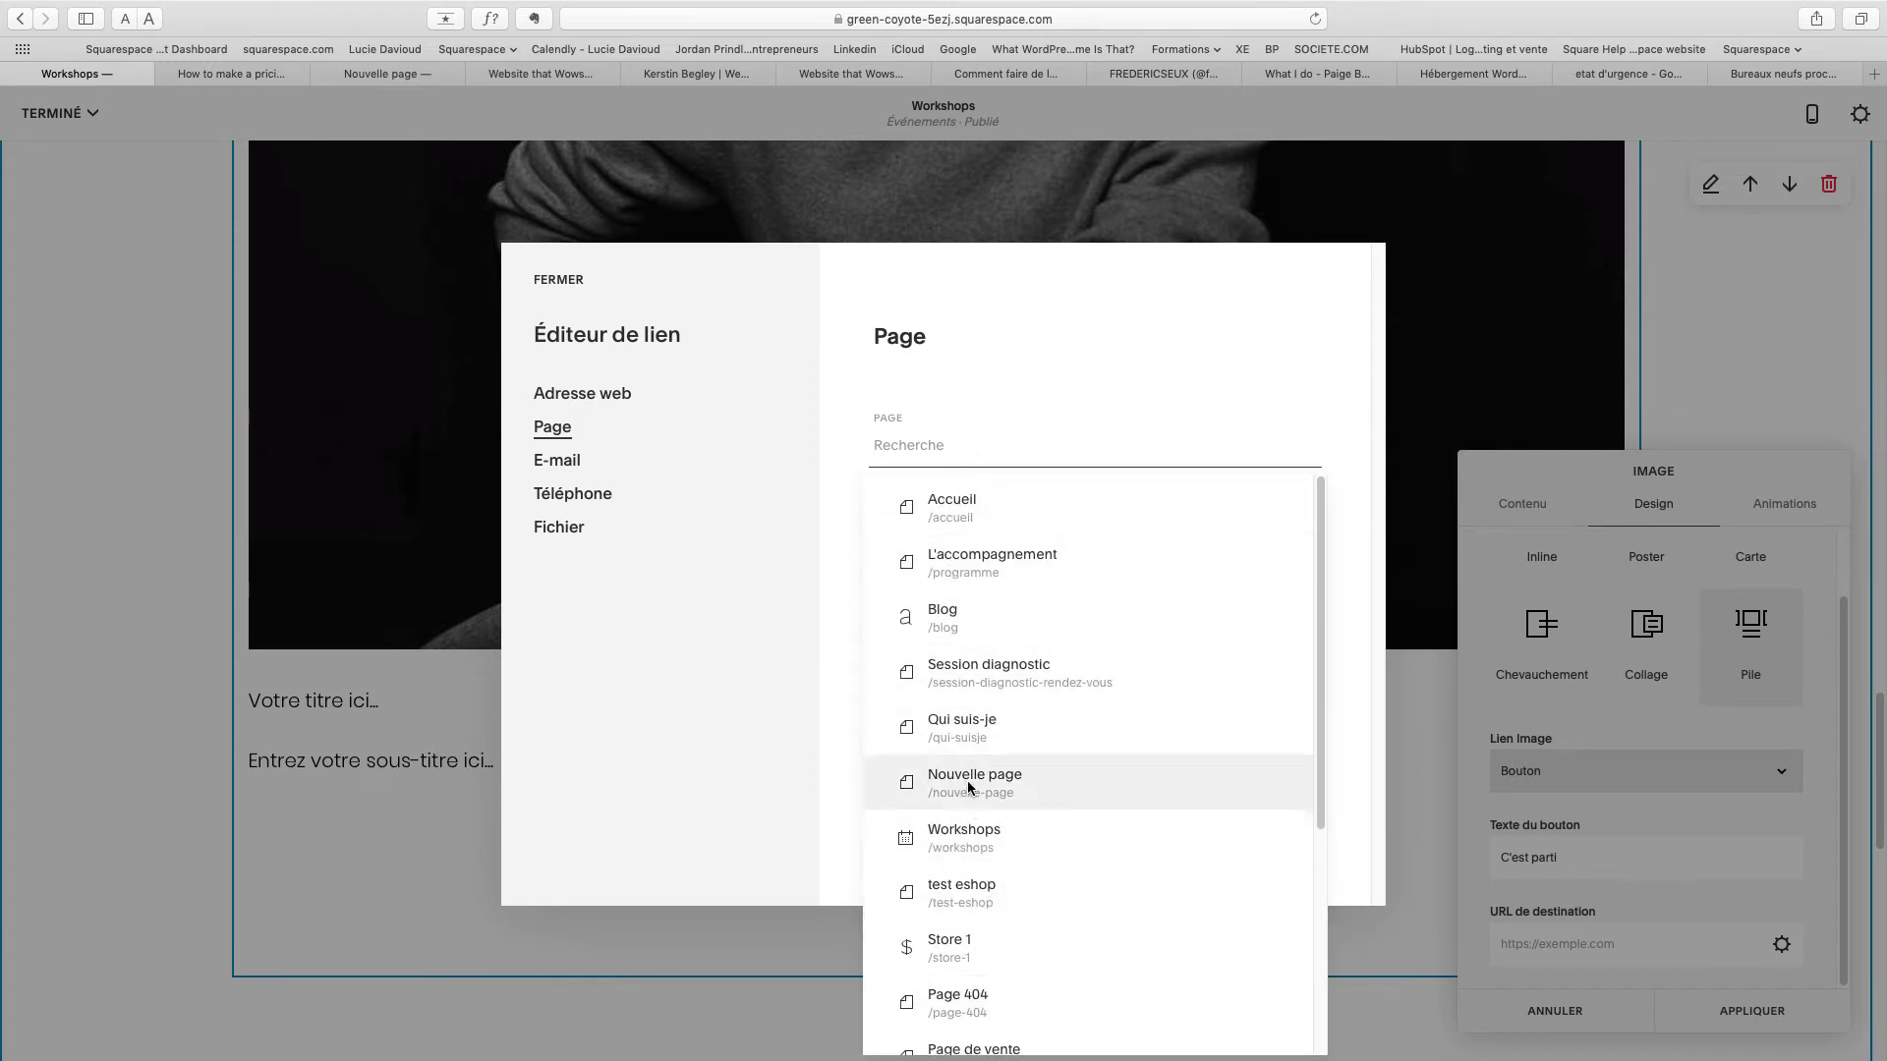
pyautogui.click(952, 505)
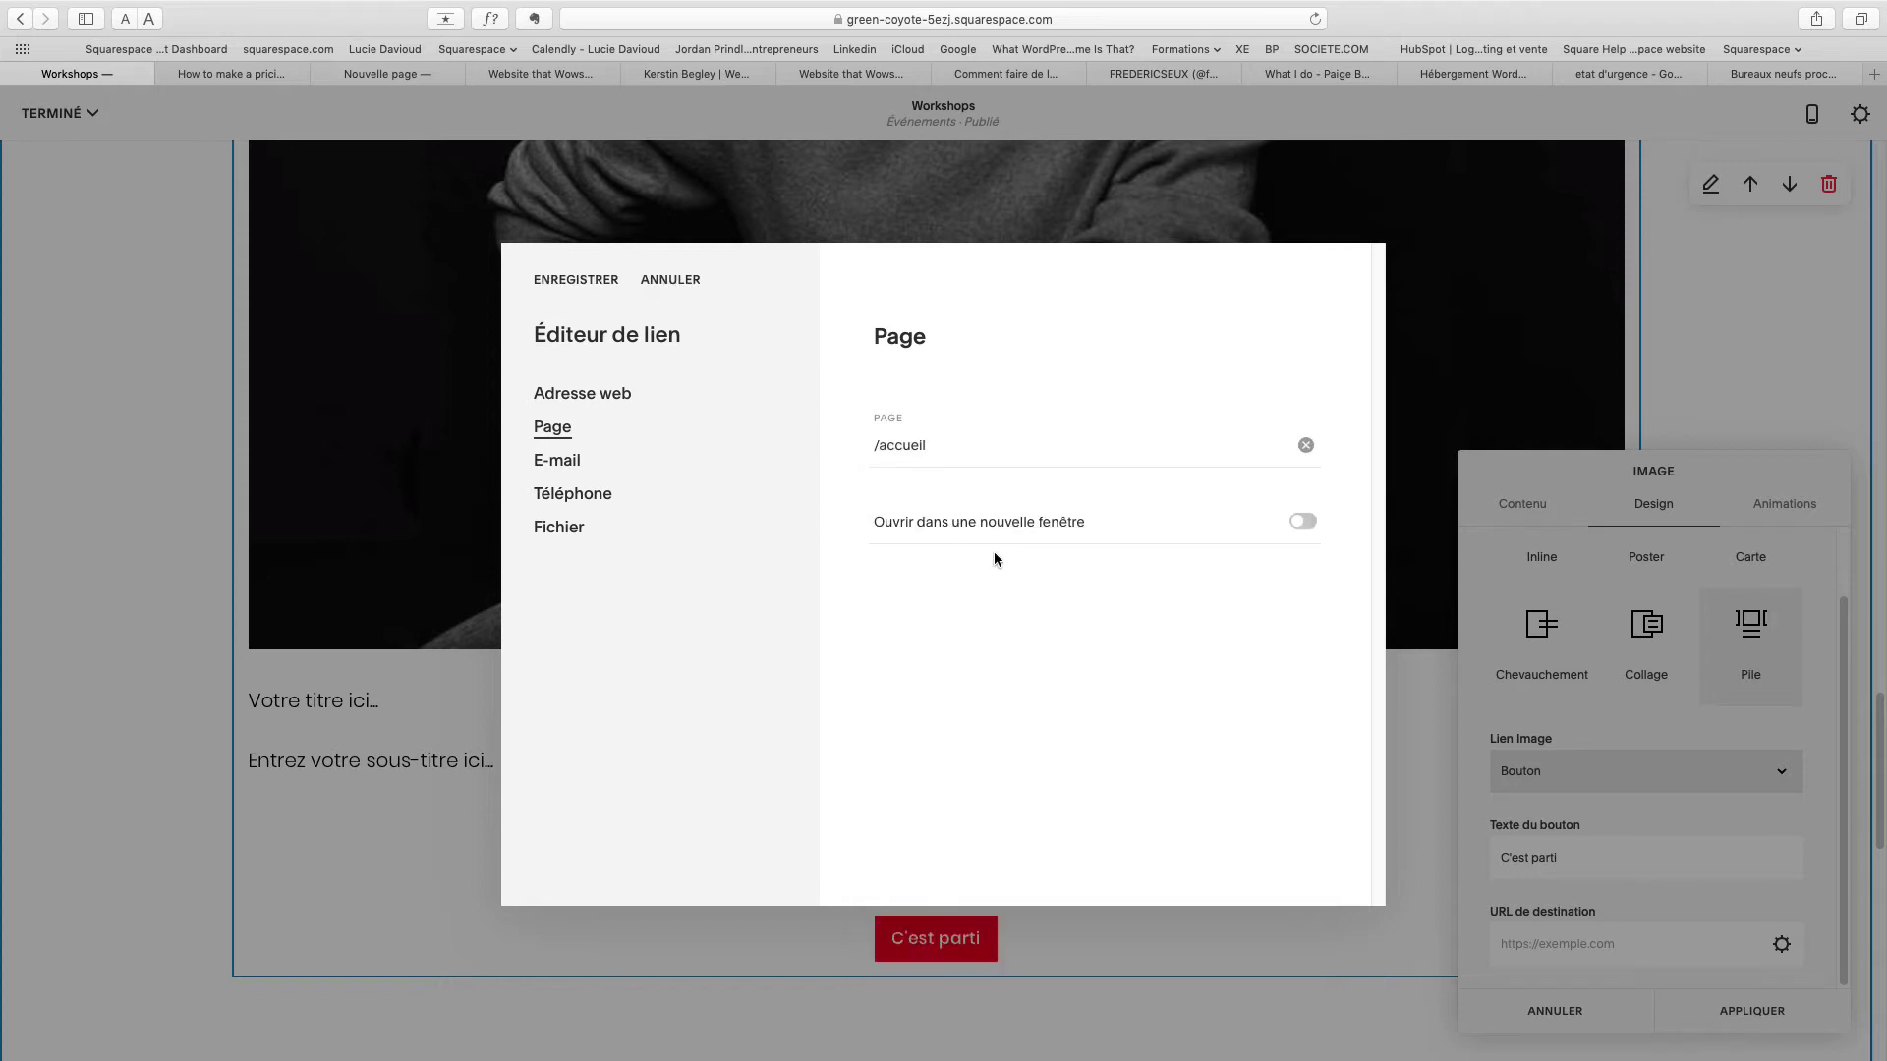
# Make the button's link open in a new window, save the link and apply the image block's settings.
pyautogui.click(1307, 524)
pyautogui.click(596, 401)
pyautogui.click(910, 422)
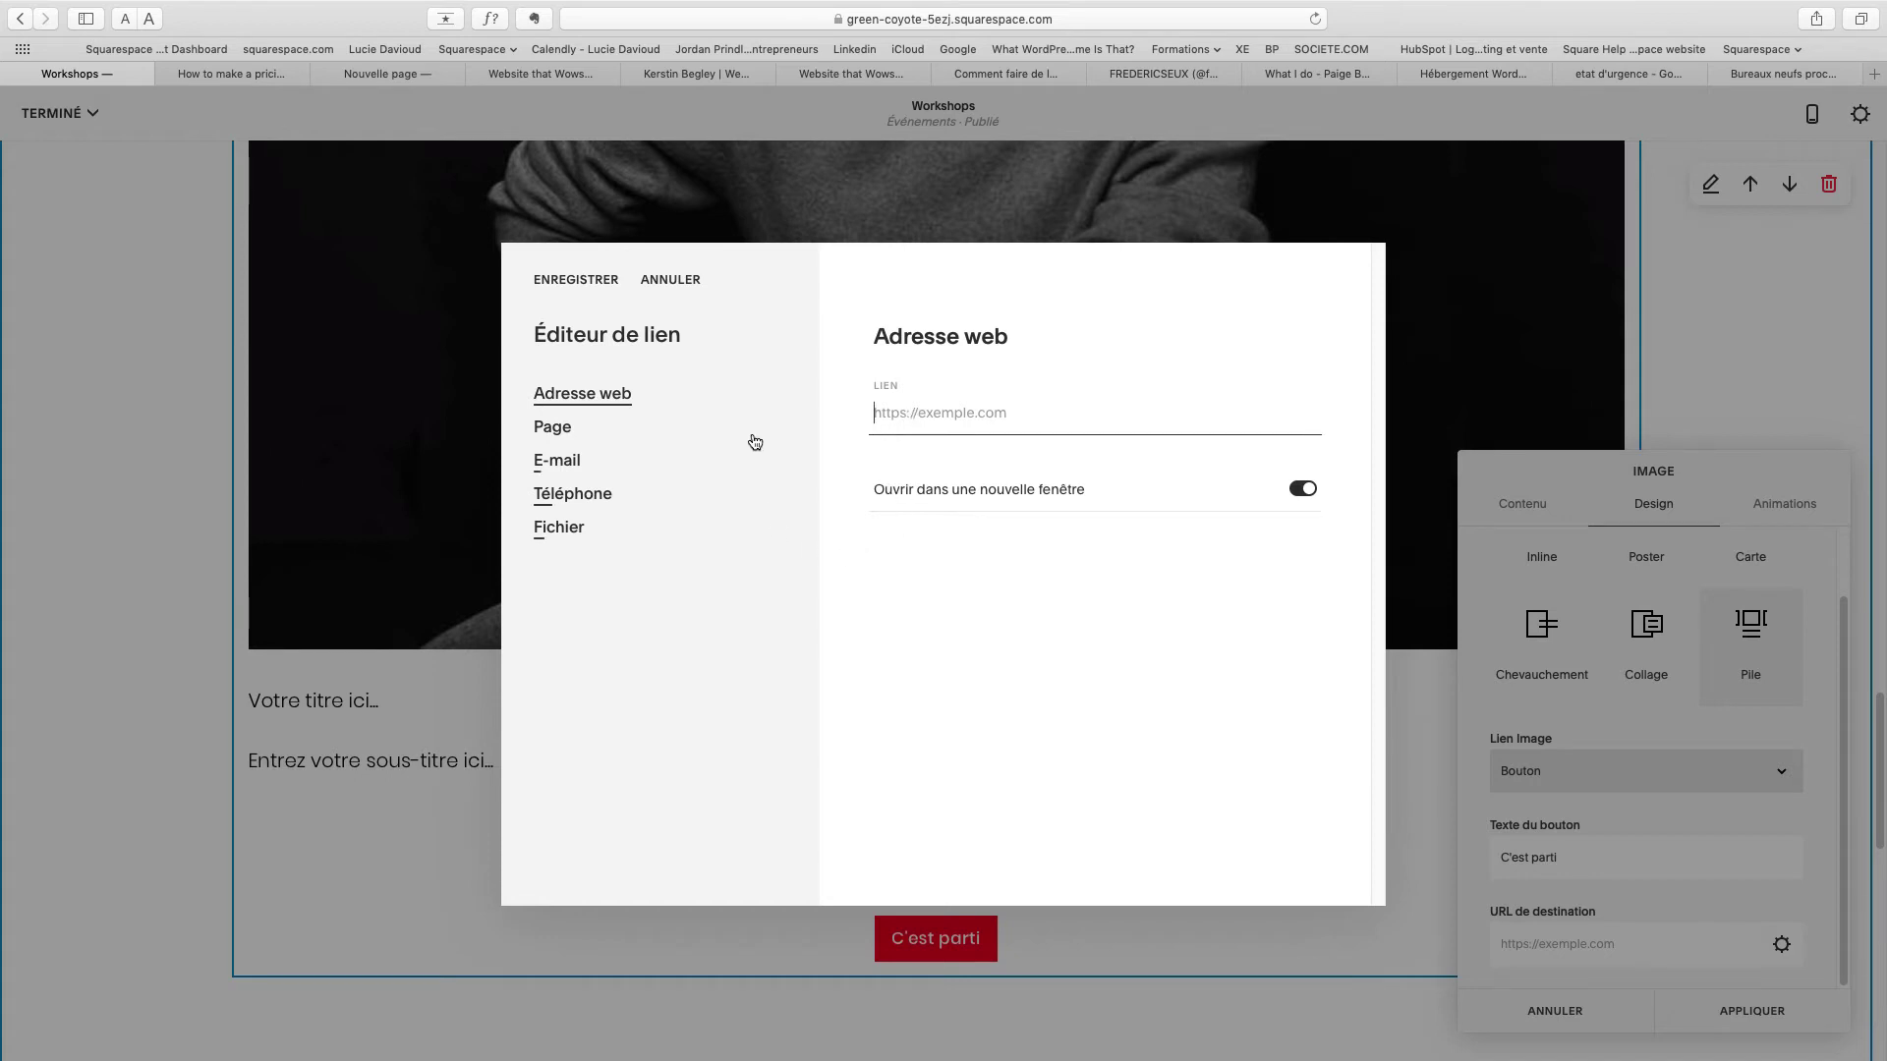
pyautogui.click(550, 427)
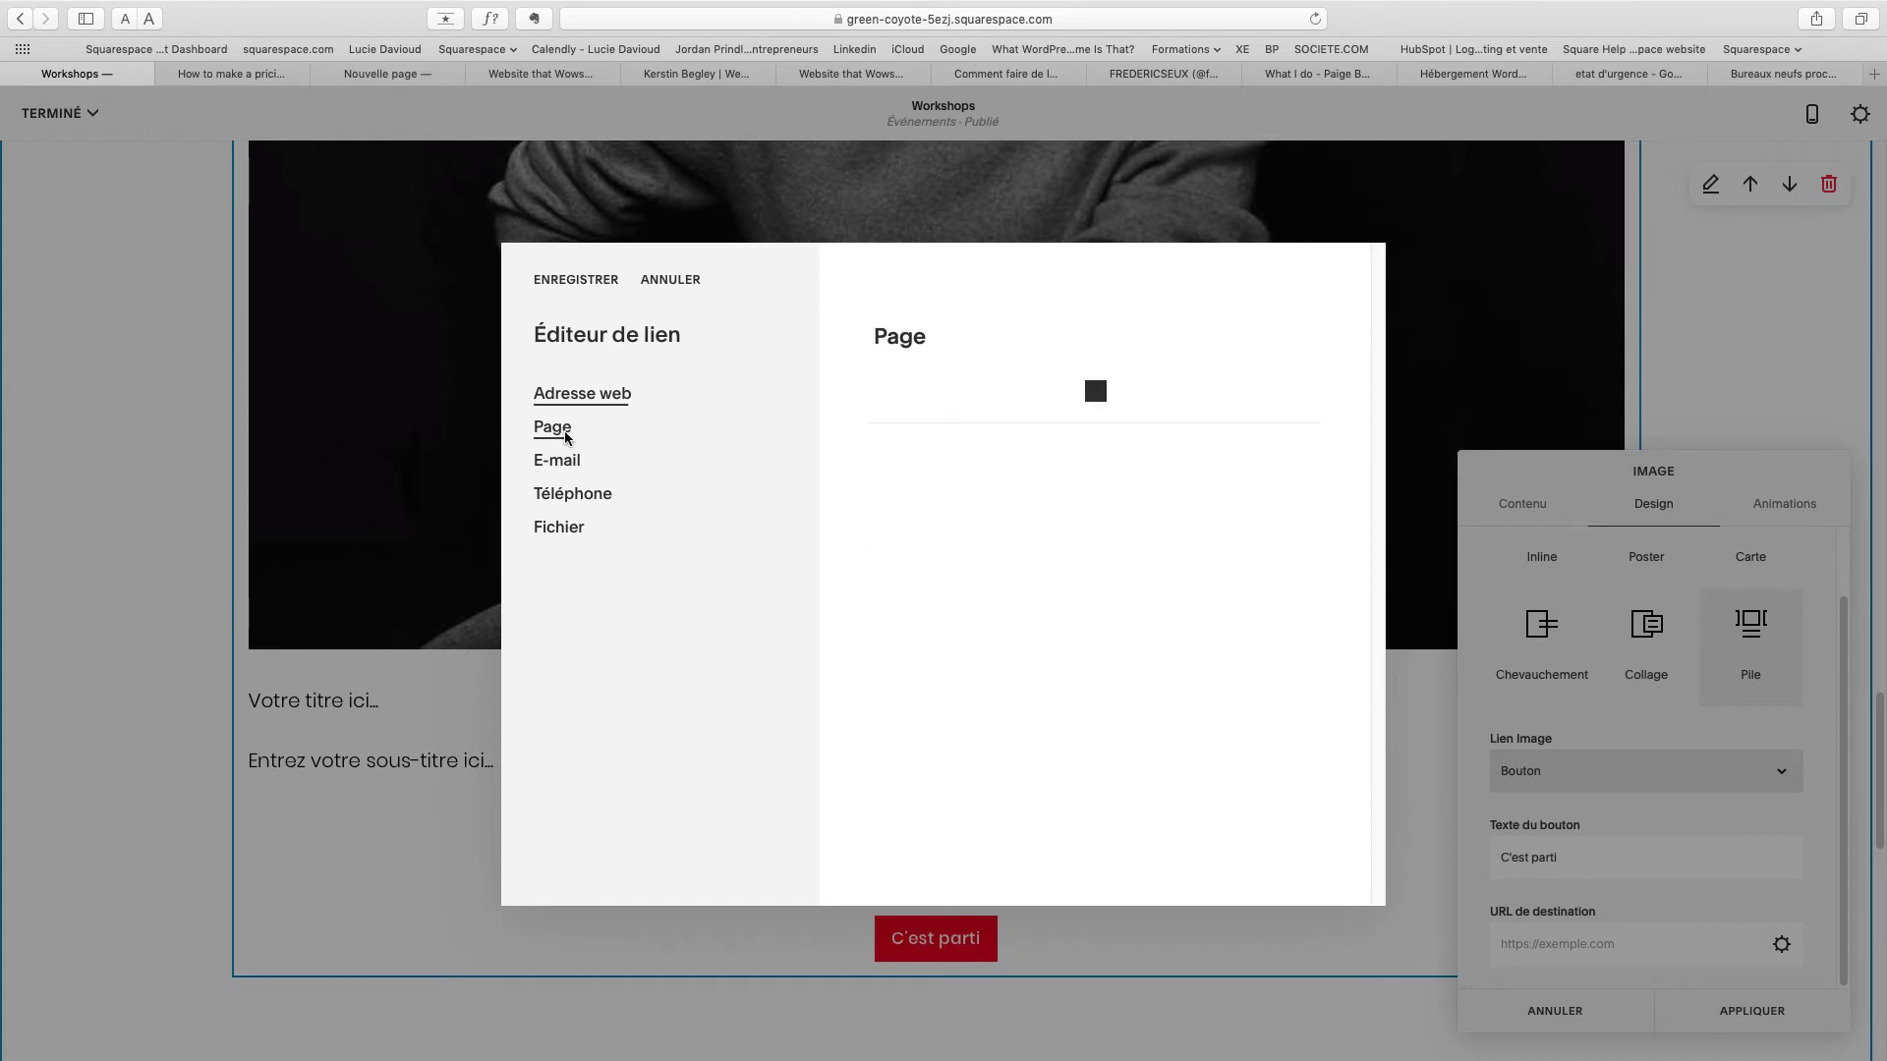
pyautogui.click(550, 280)
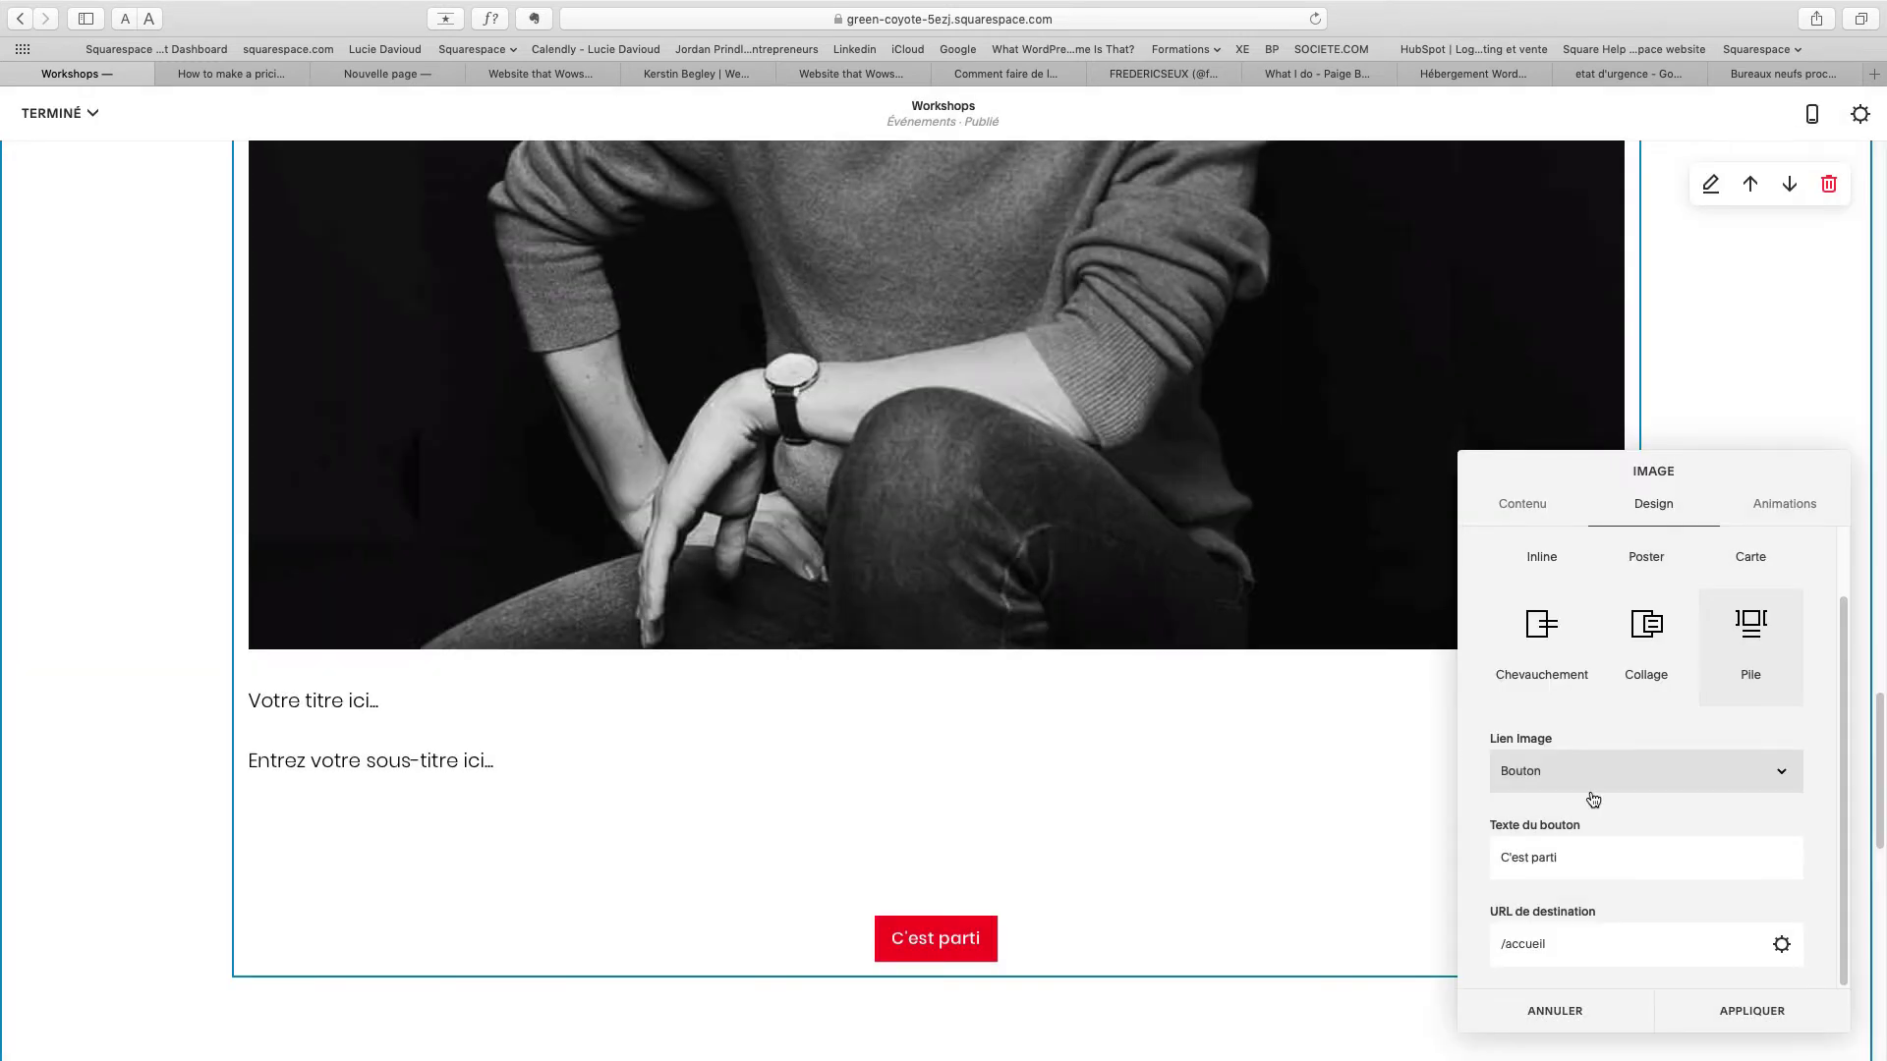
pyautogui.scroll(2, 1778, 742)
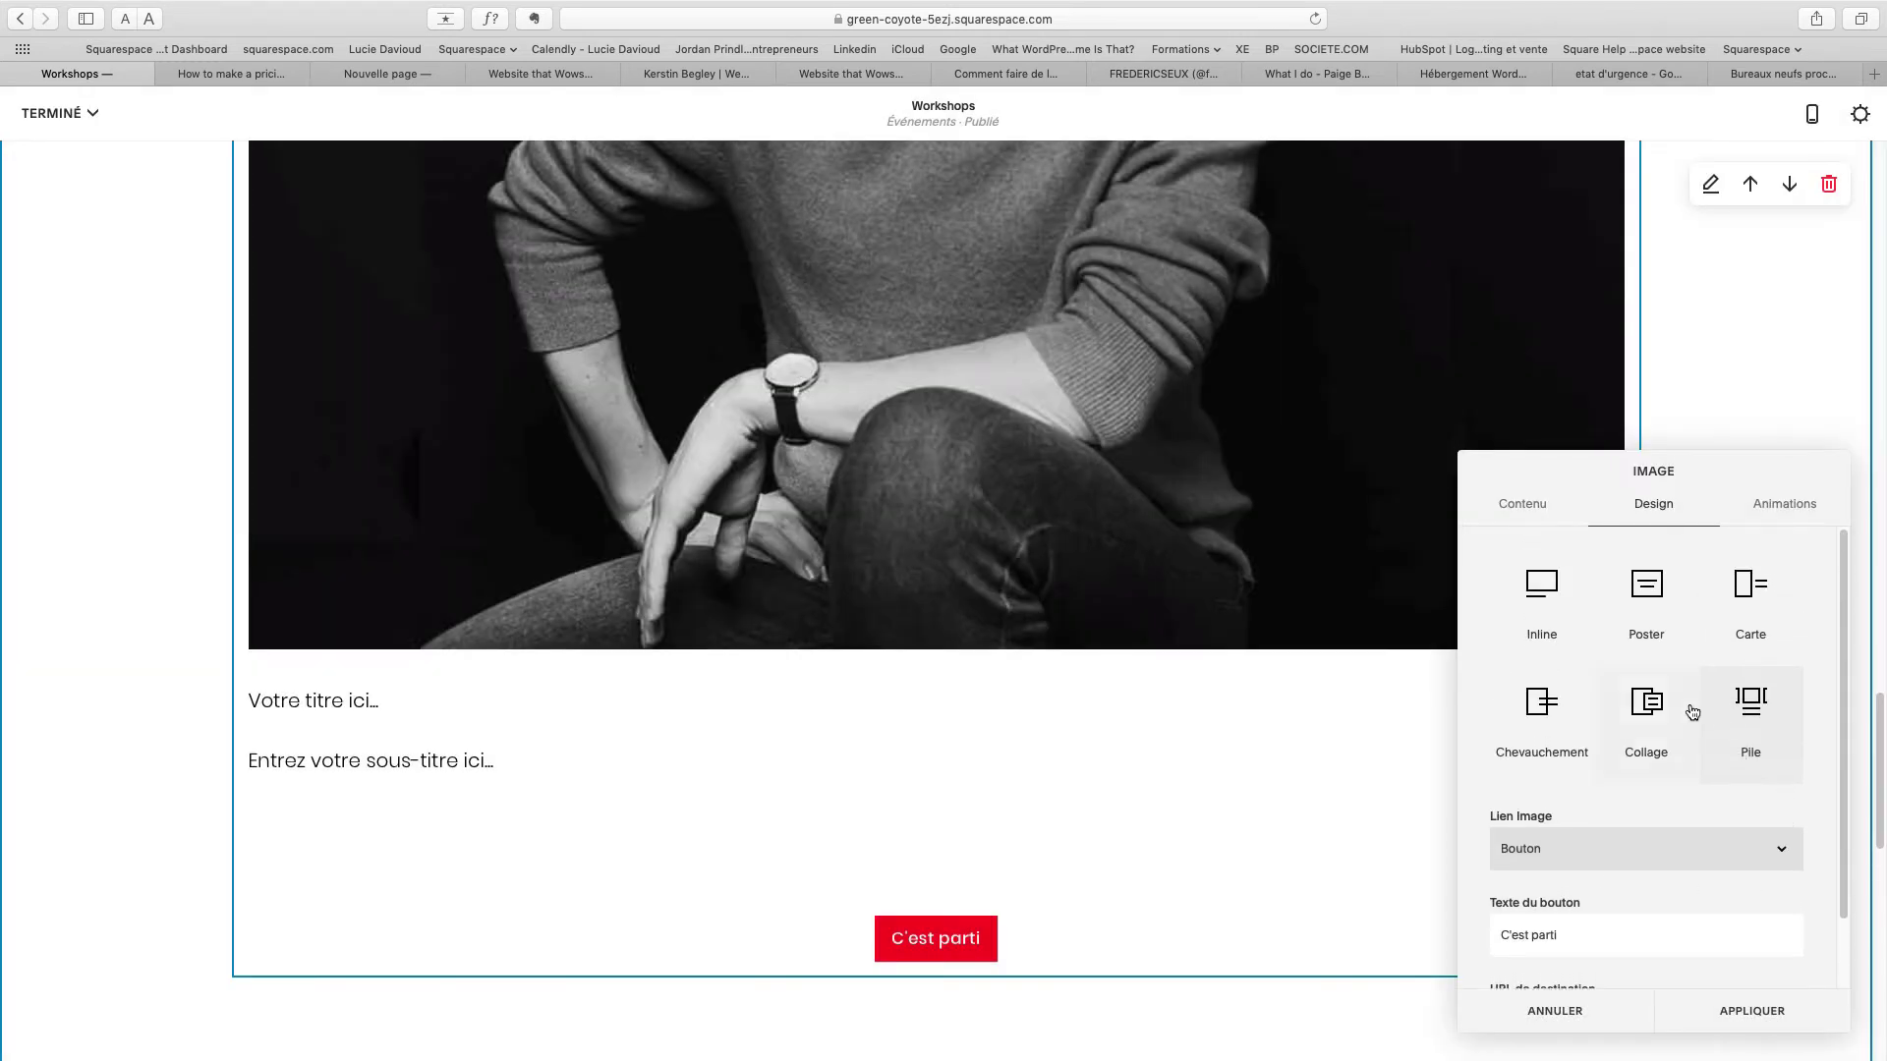
pyautogui.scroll(-2, 1671, 835)
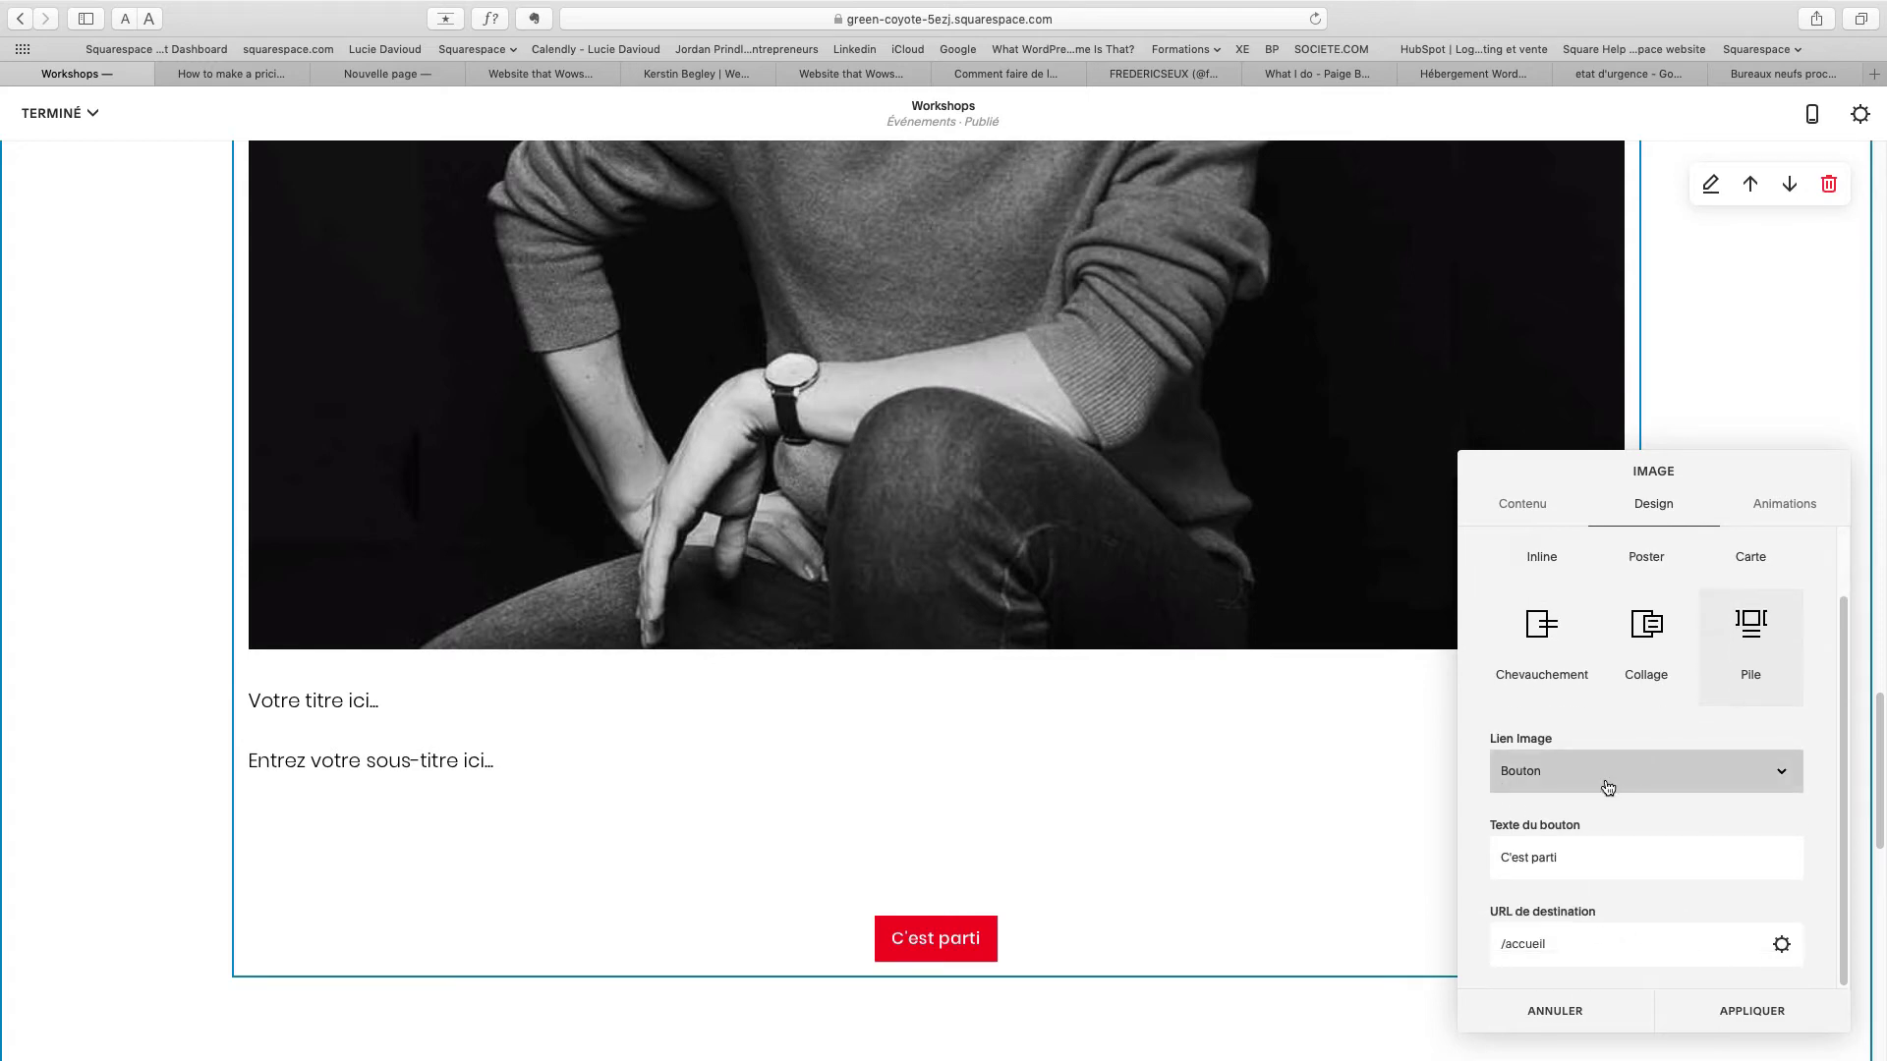
pyautogui.click(1749, 1012)
# Copy the "Photo Corporate" title from the existing three-column section into the title of the new image block.
pyautogui.click(367, 706)
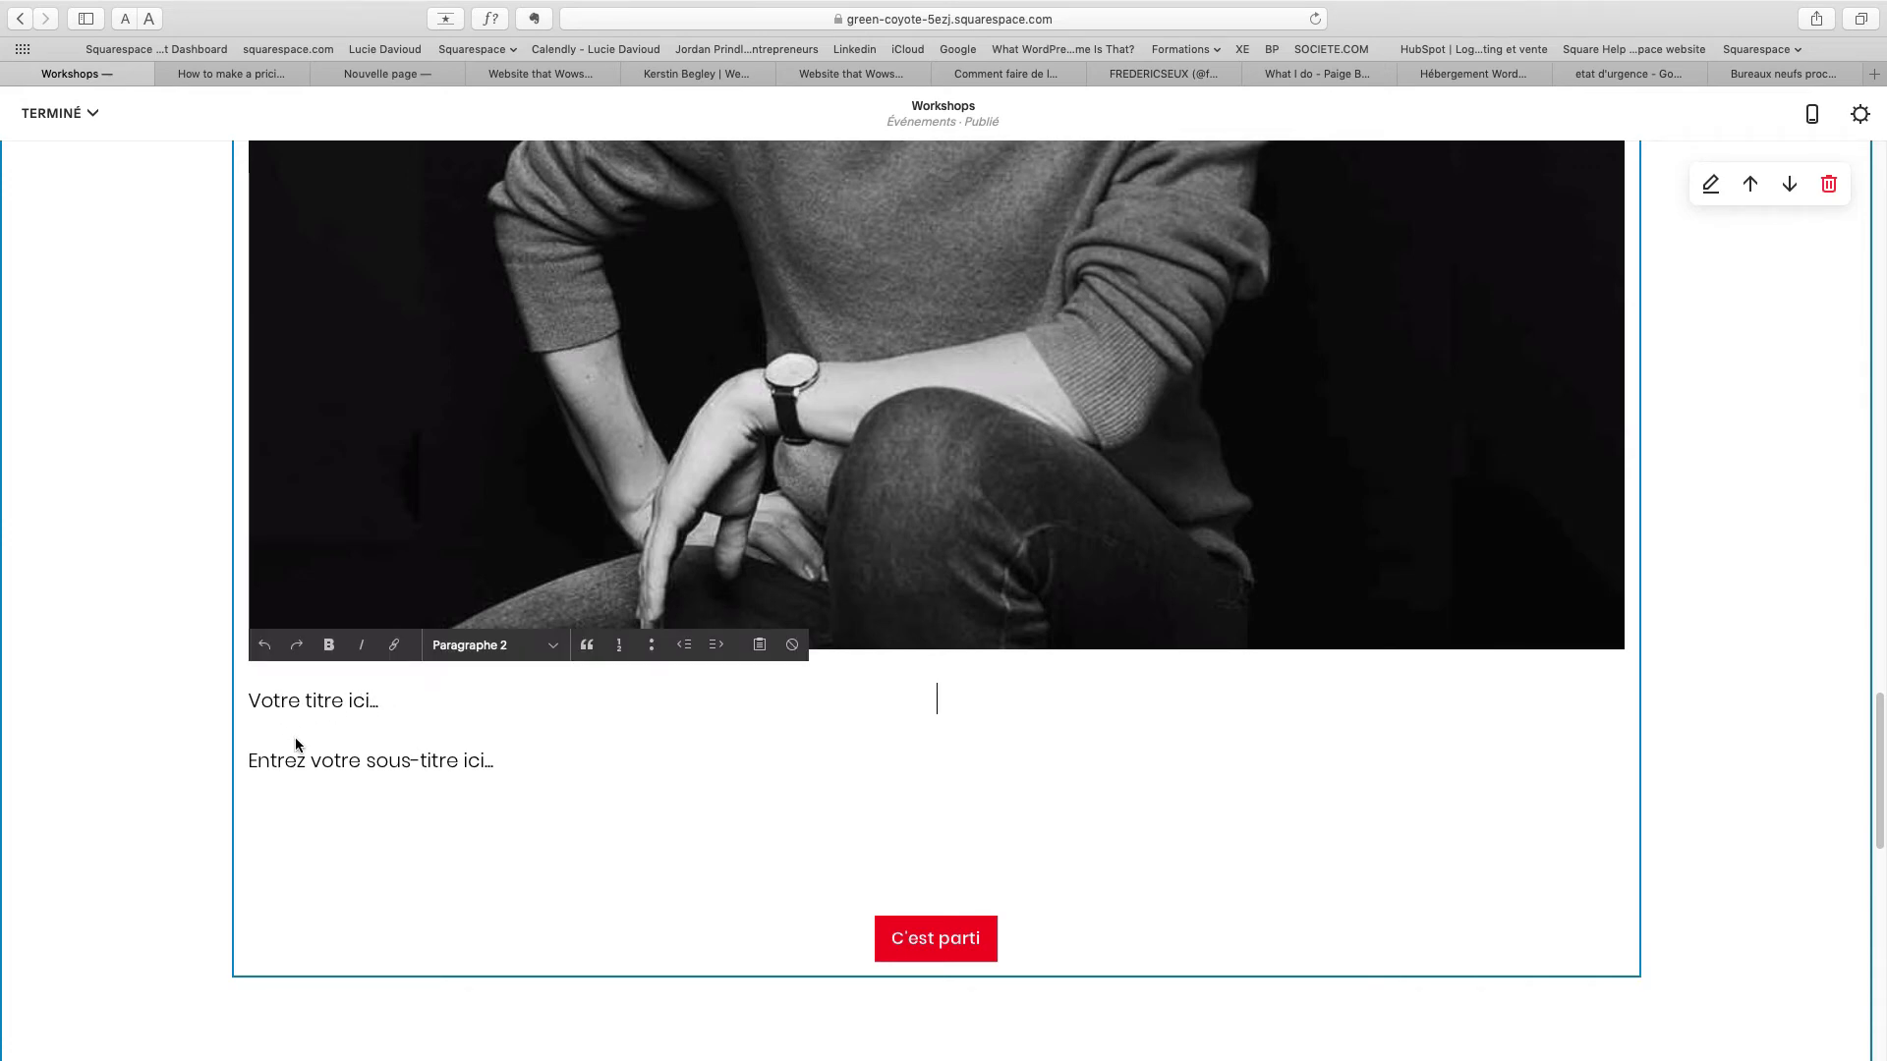
pyautogui.click(395, 765)
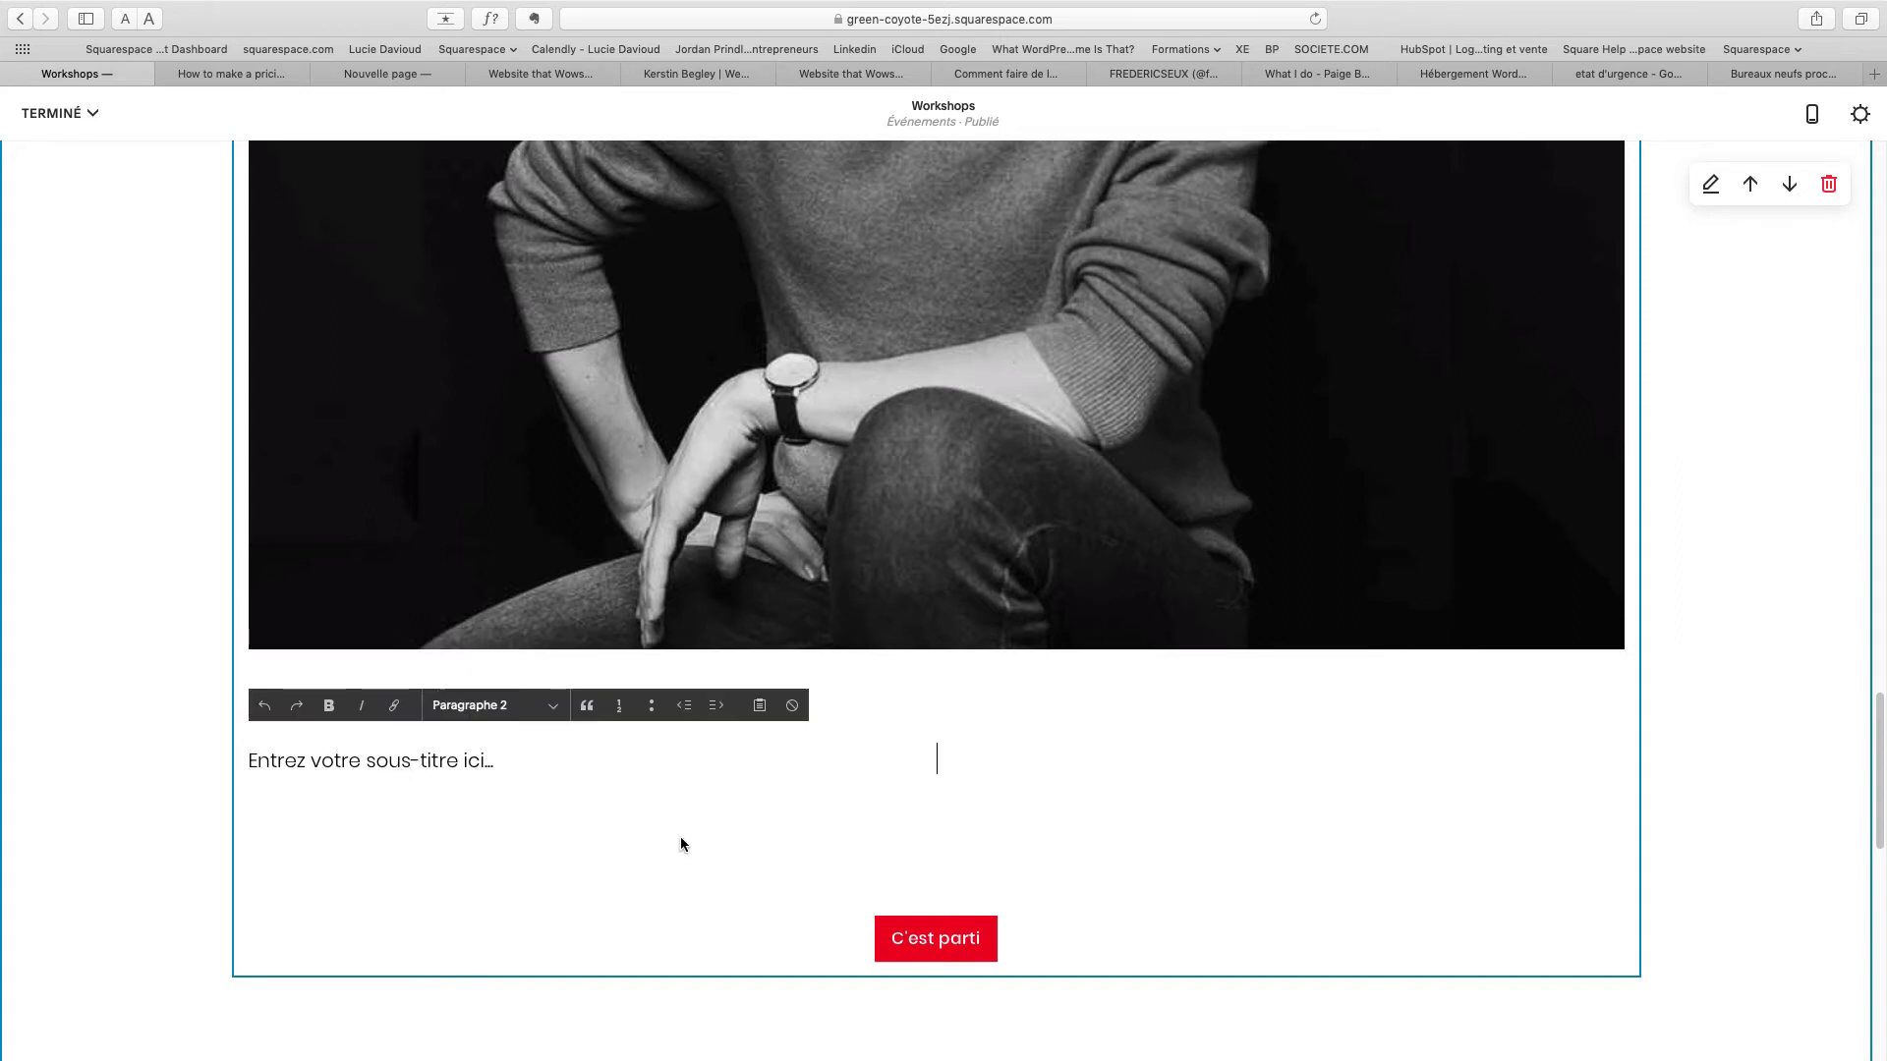
pyautogui.click(935, 721)
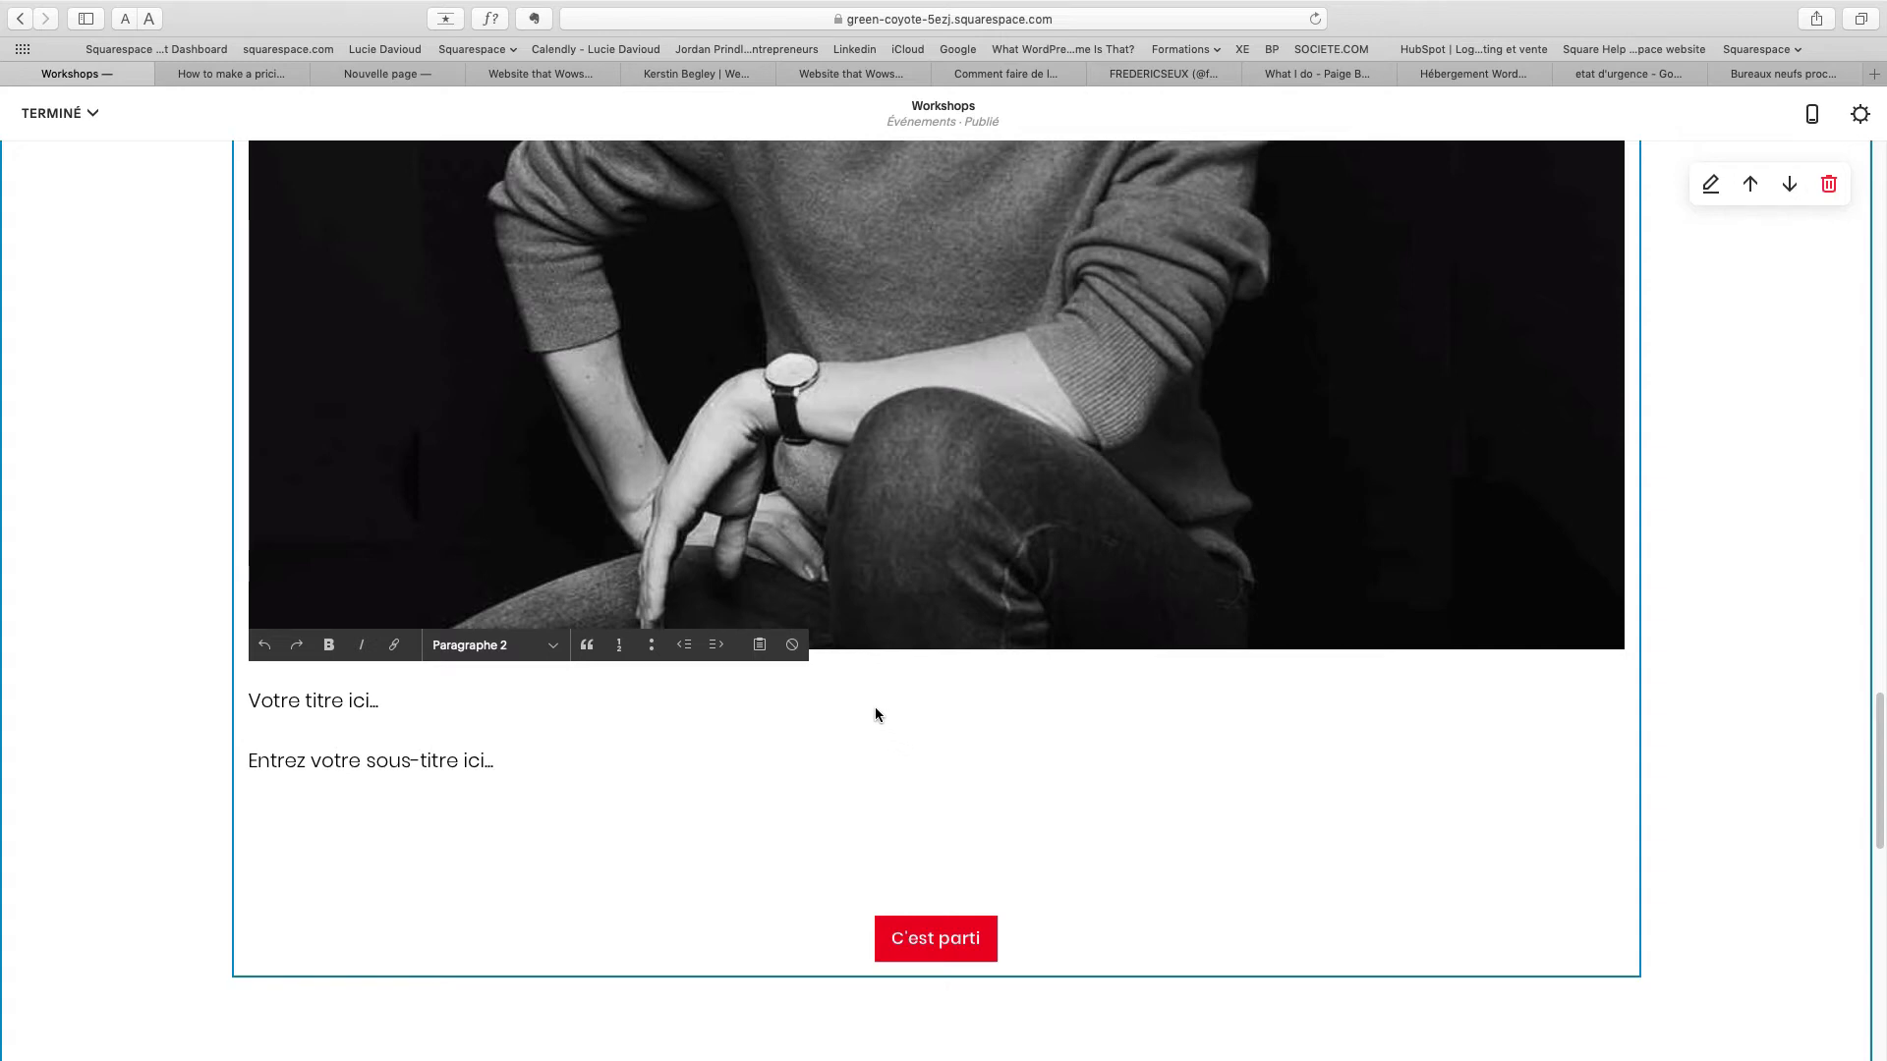
pyautogui.scroll(15, 874, 706)
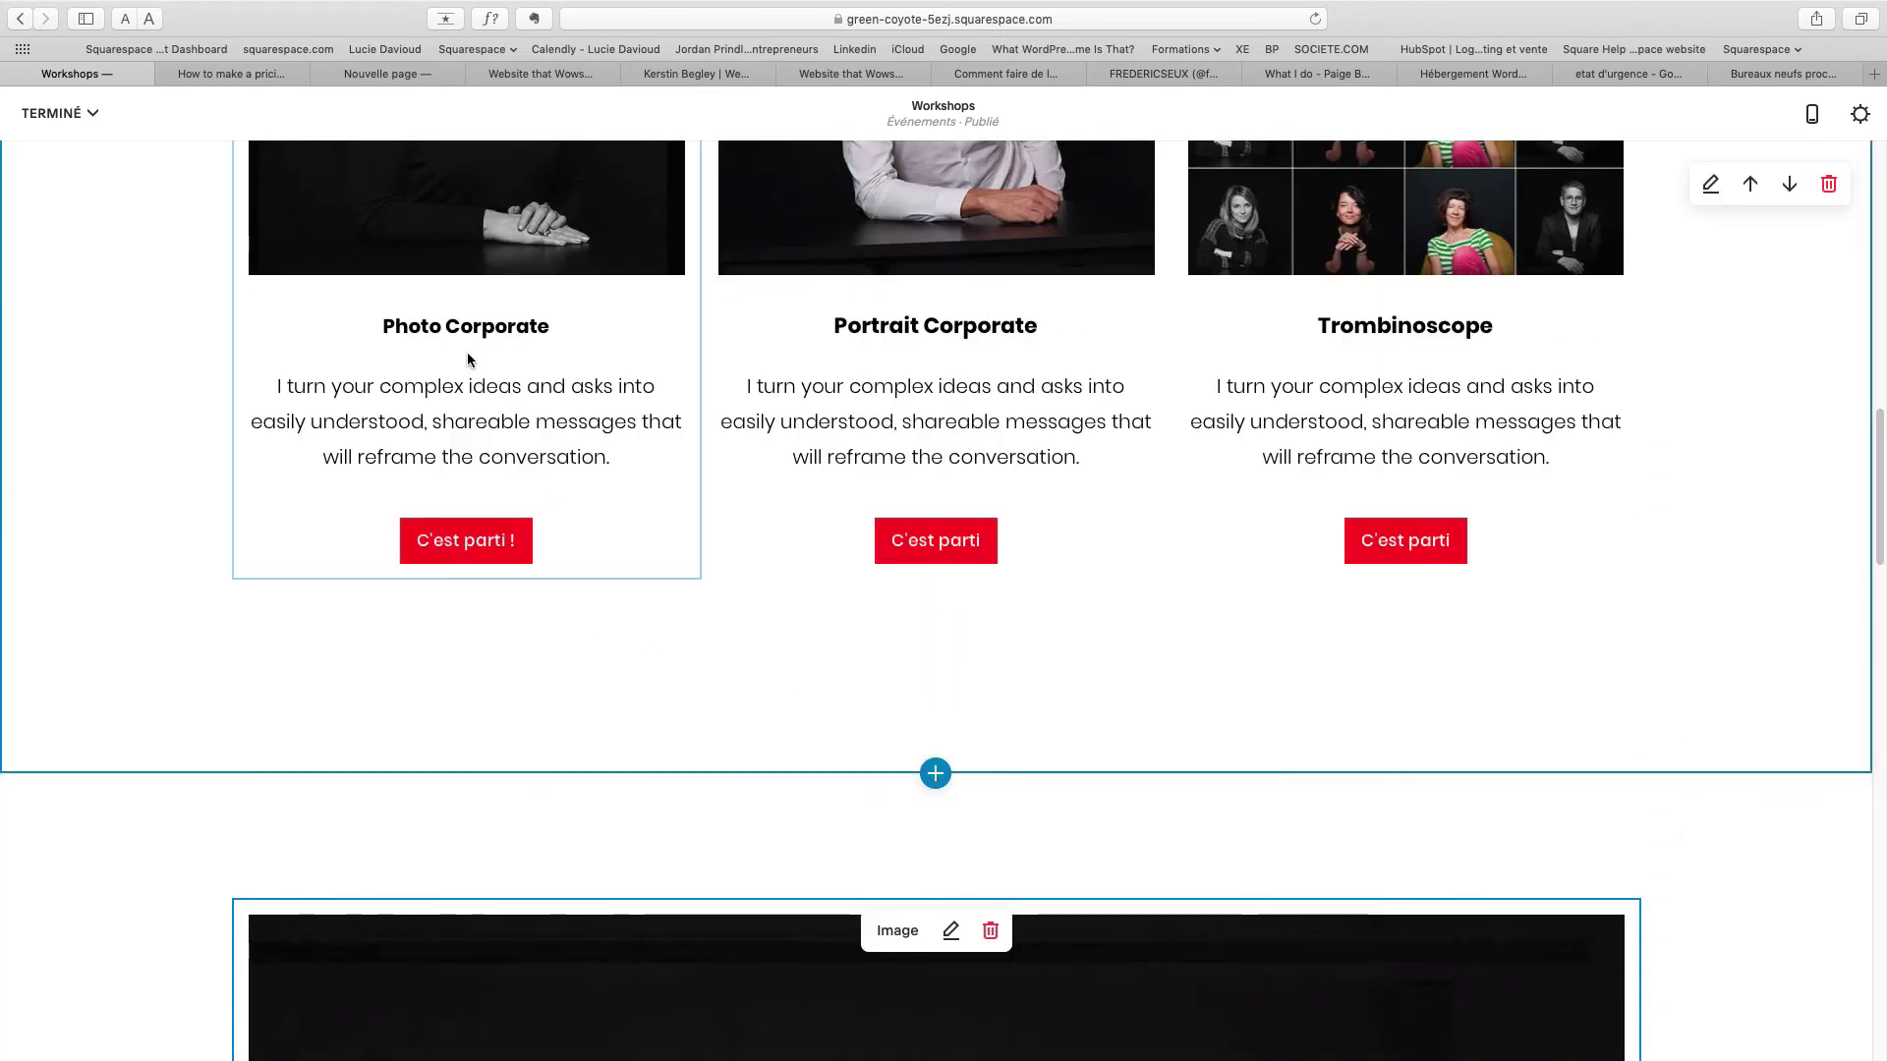
pyautogui.tripleClick(476, 328)
pyautogui.press('super+c')
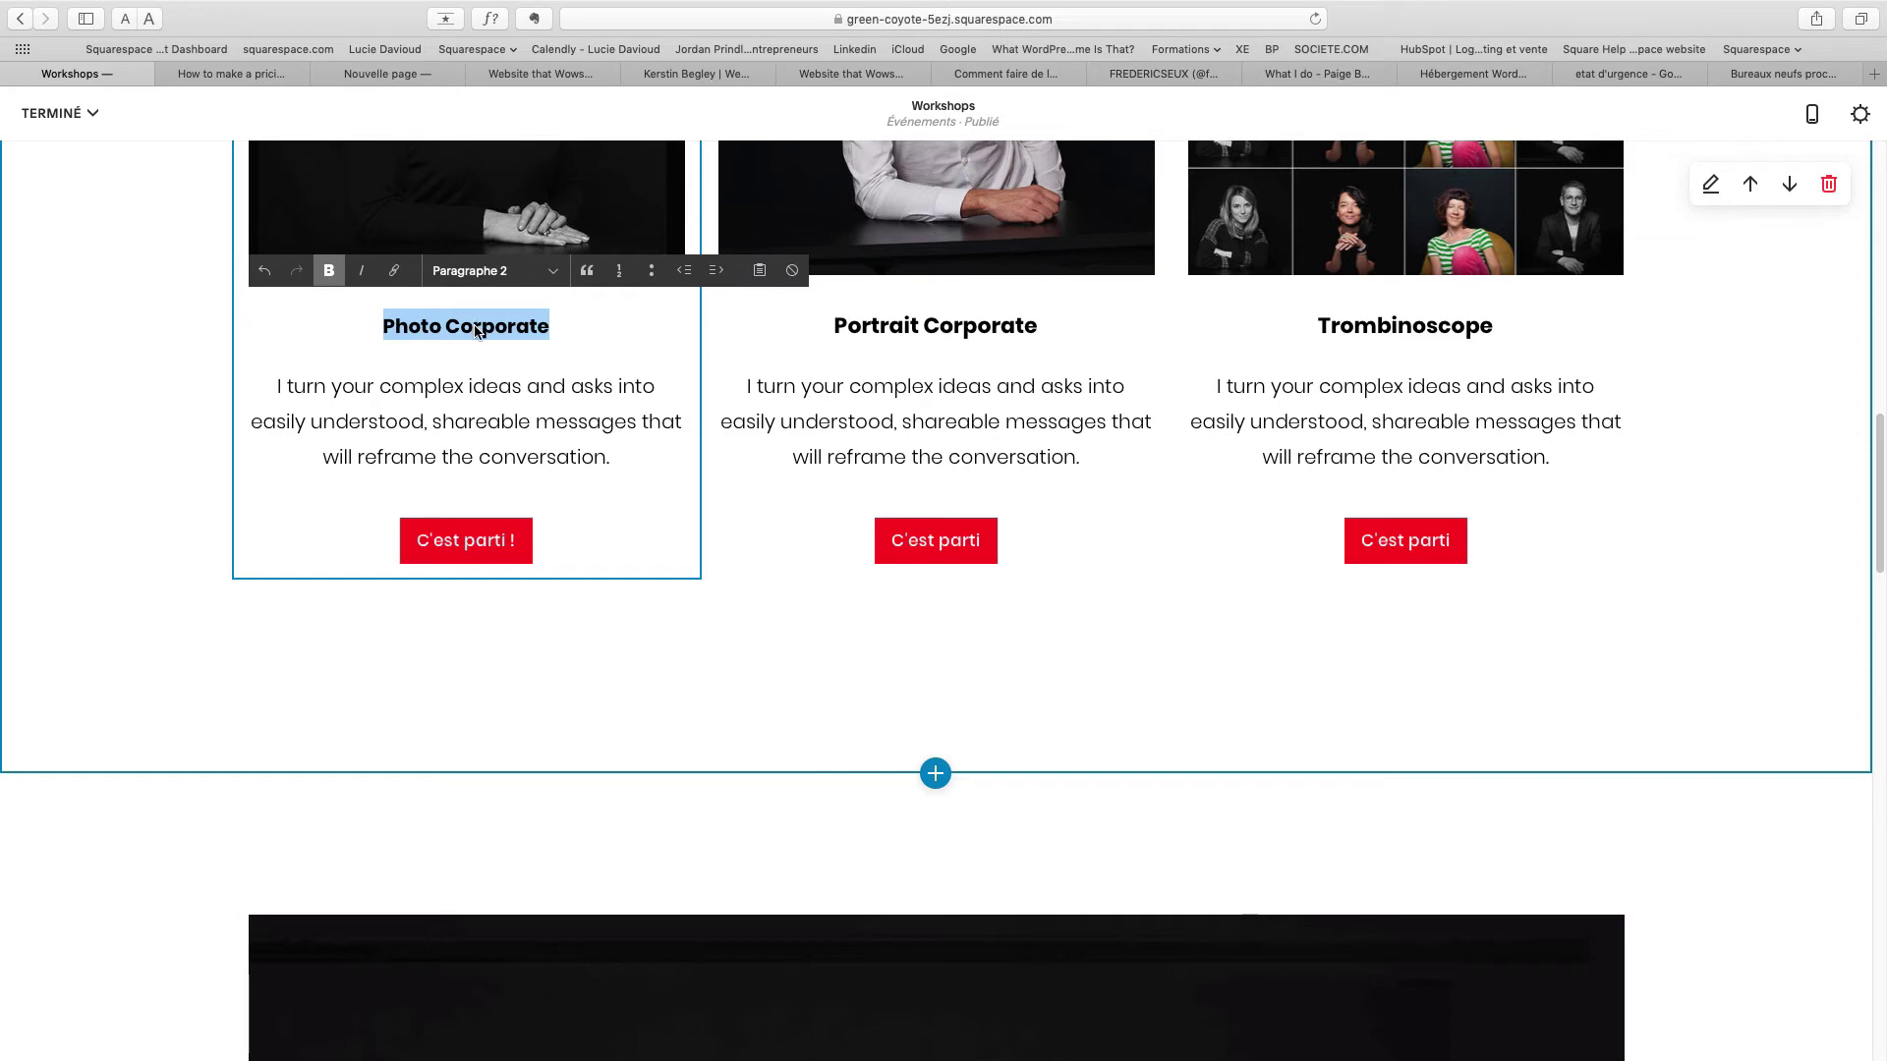
pyautogui.scroll(-10, 625, 481)
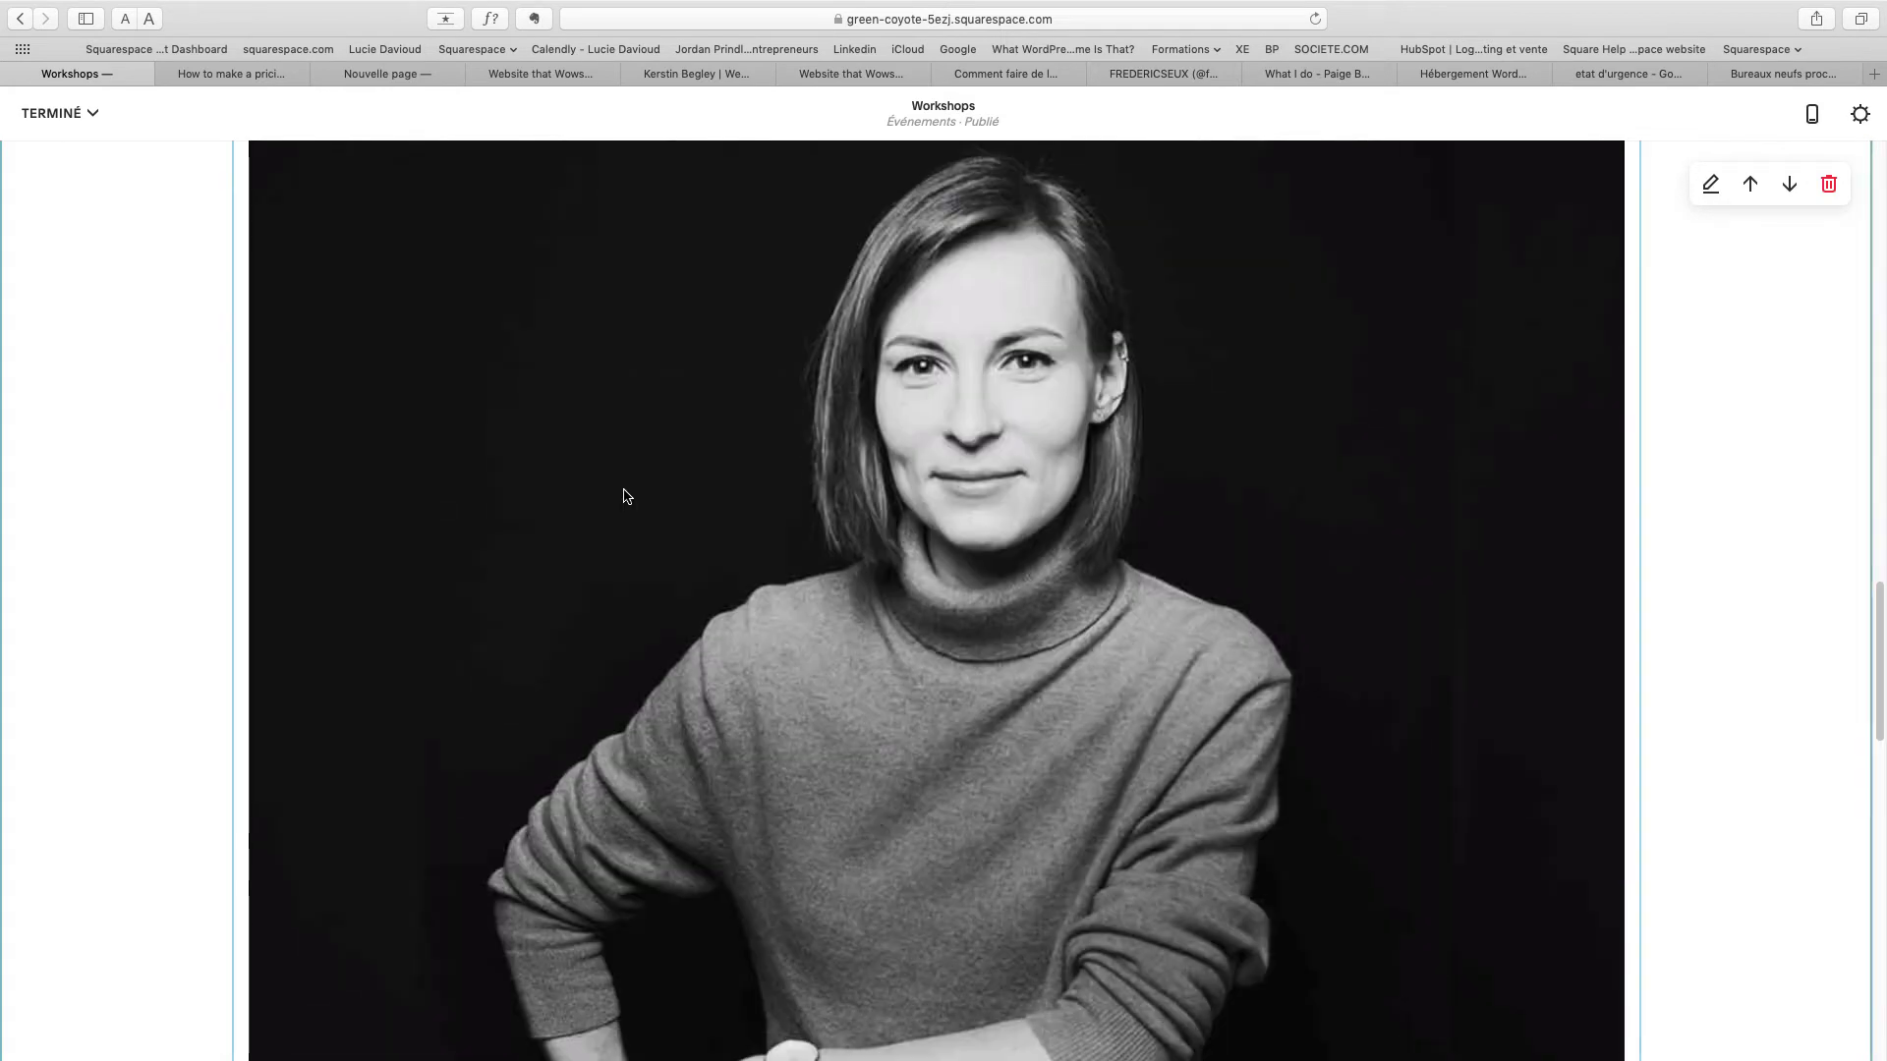
pyautogui.scroll(-5, 688, 501)
pyautogui.scroll(7, 796, 472)
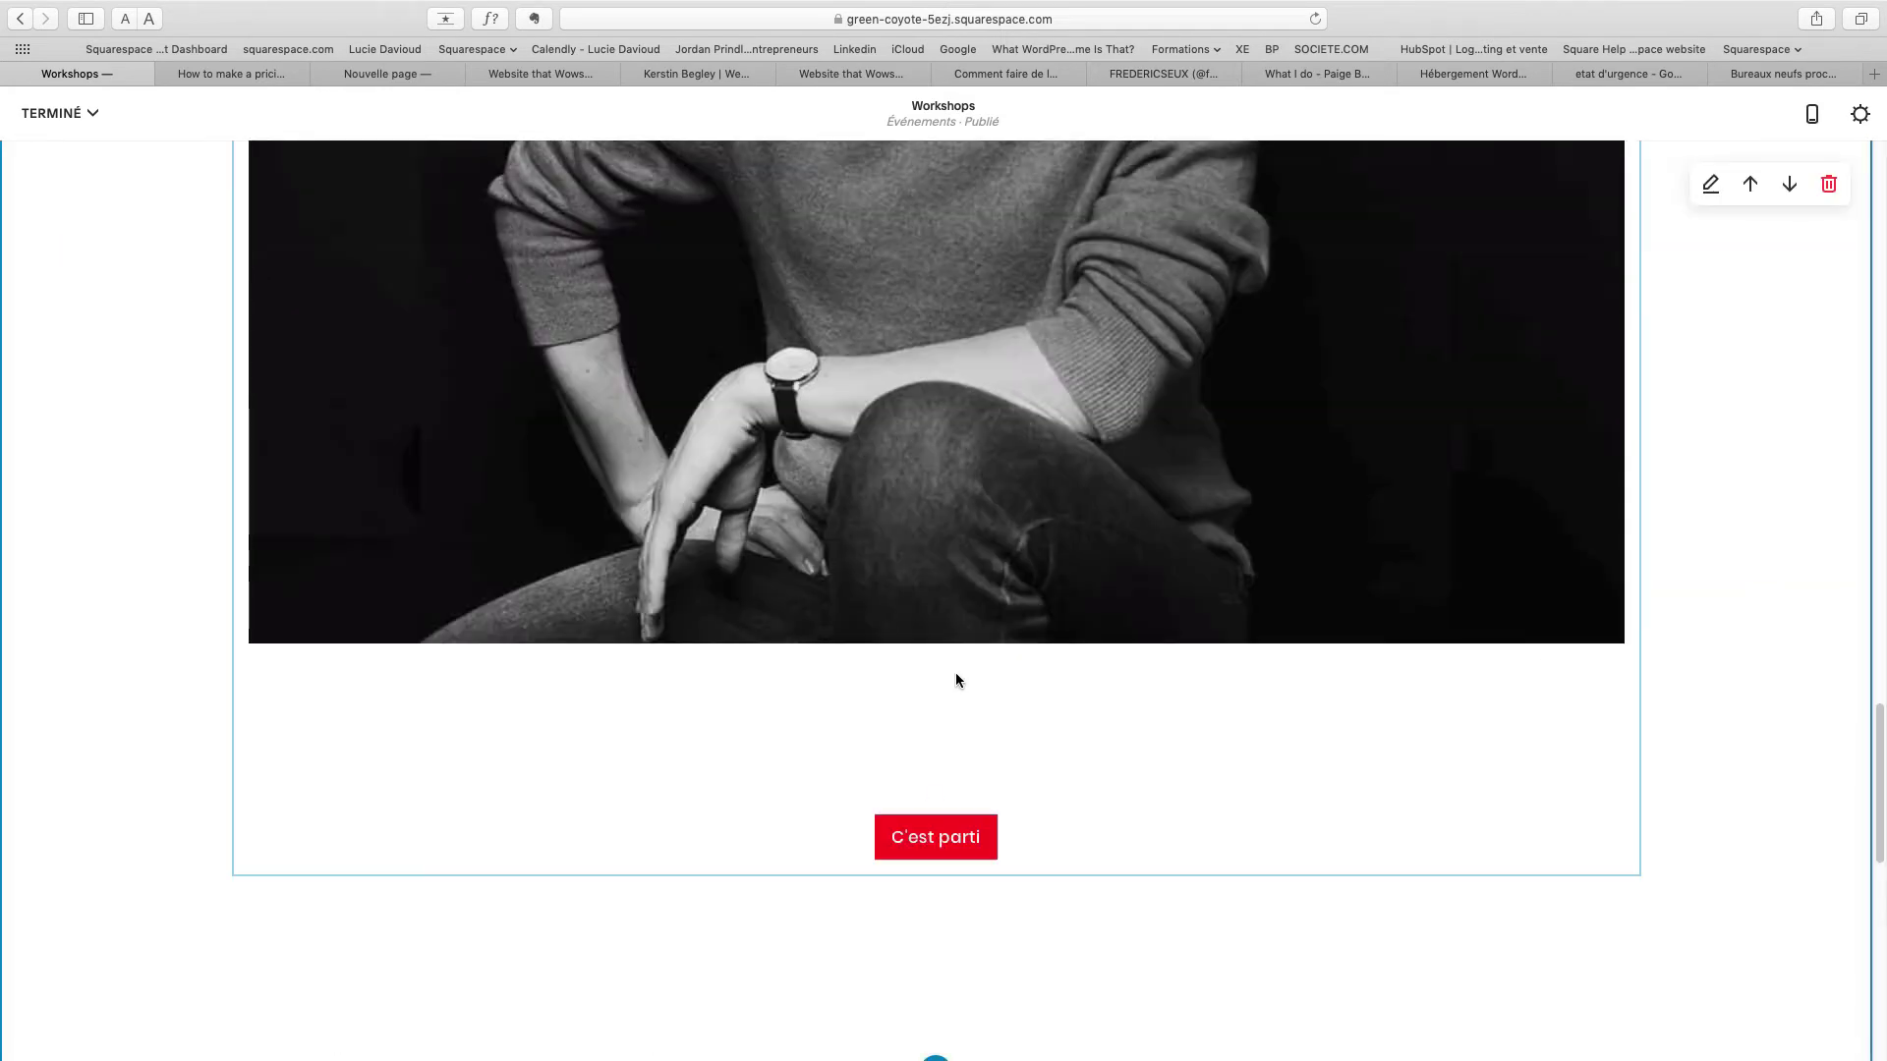
pyautogui.click(952, 717)
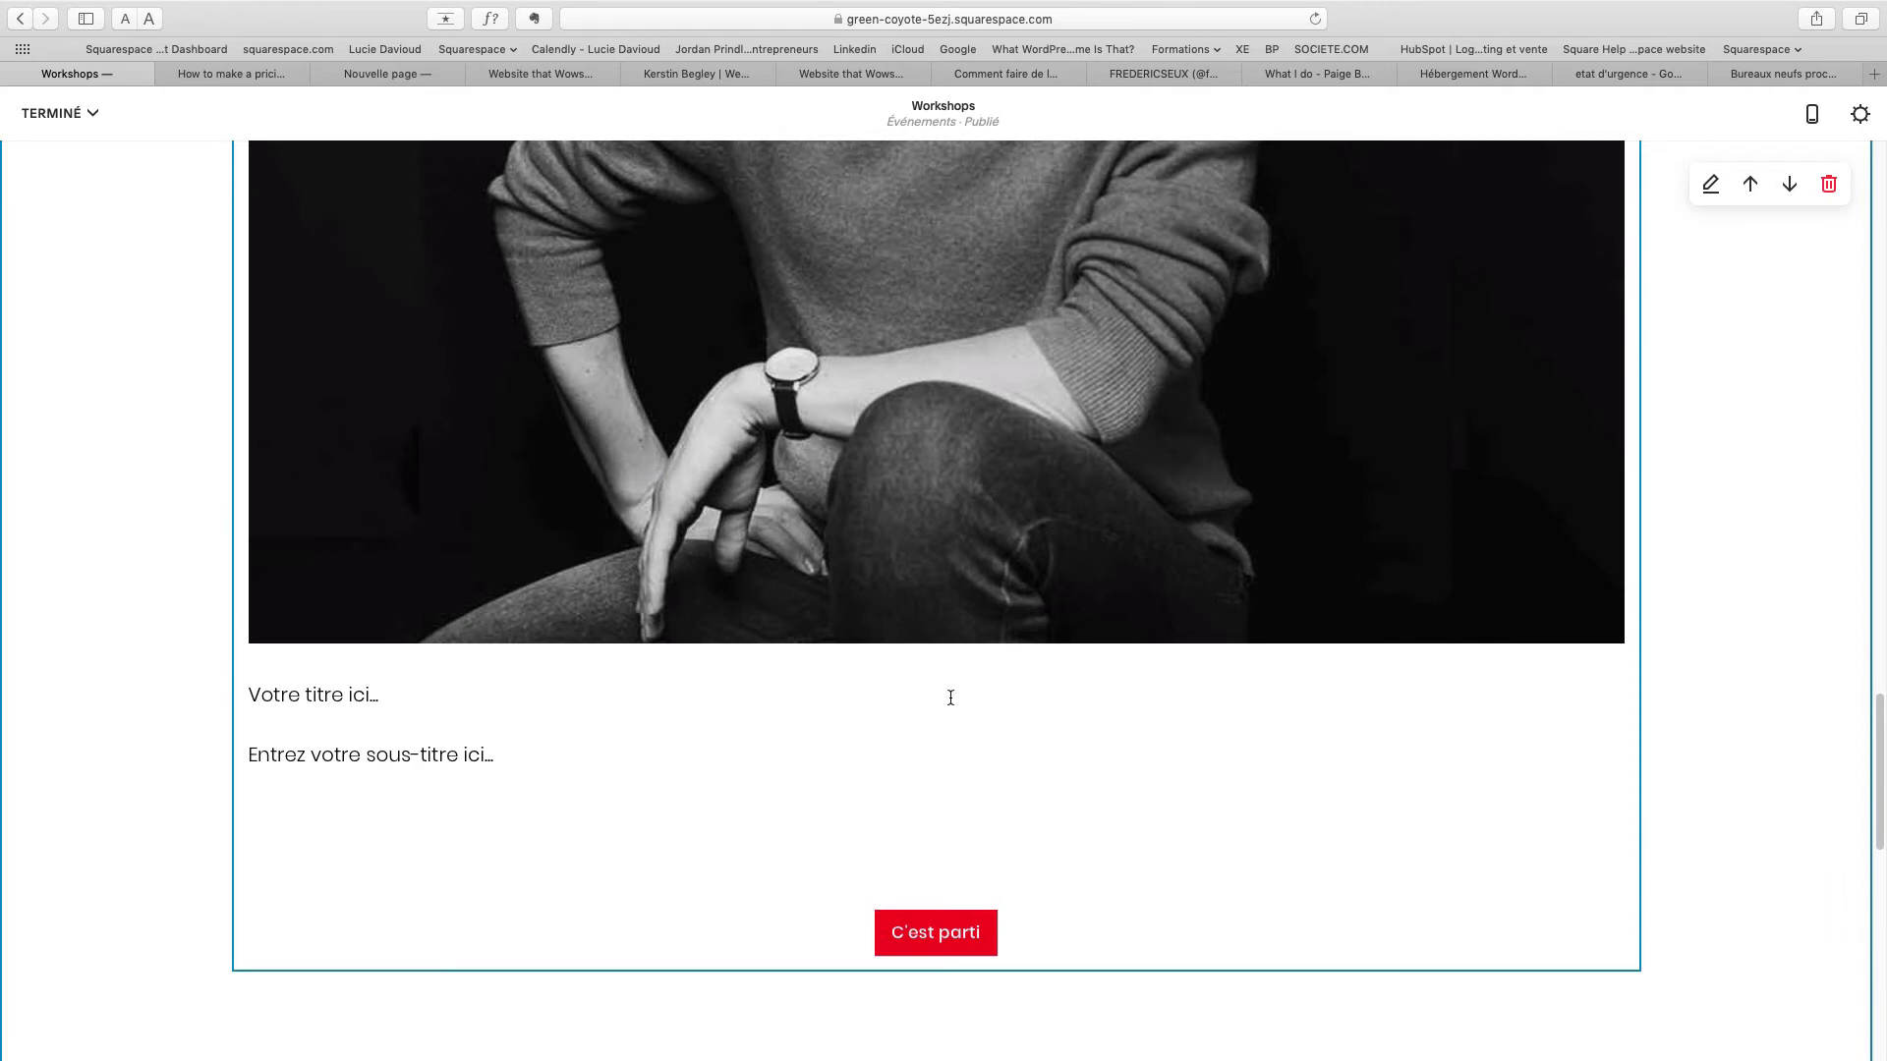
pyautogui.click(944, 678)
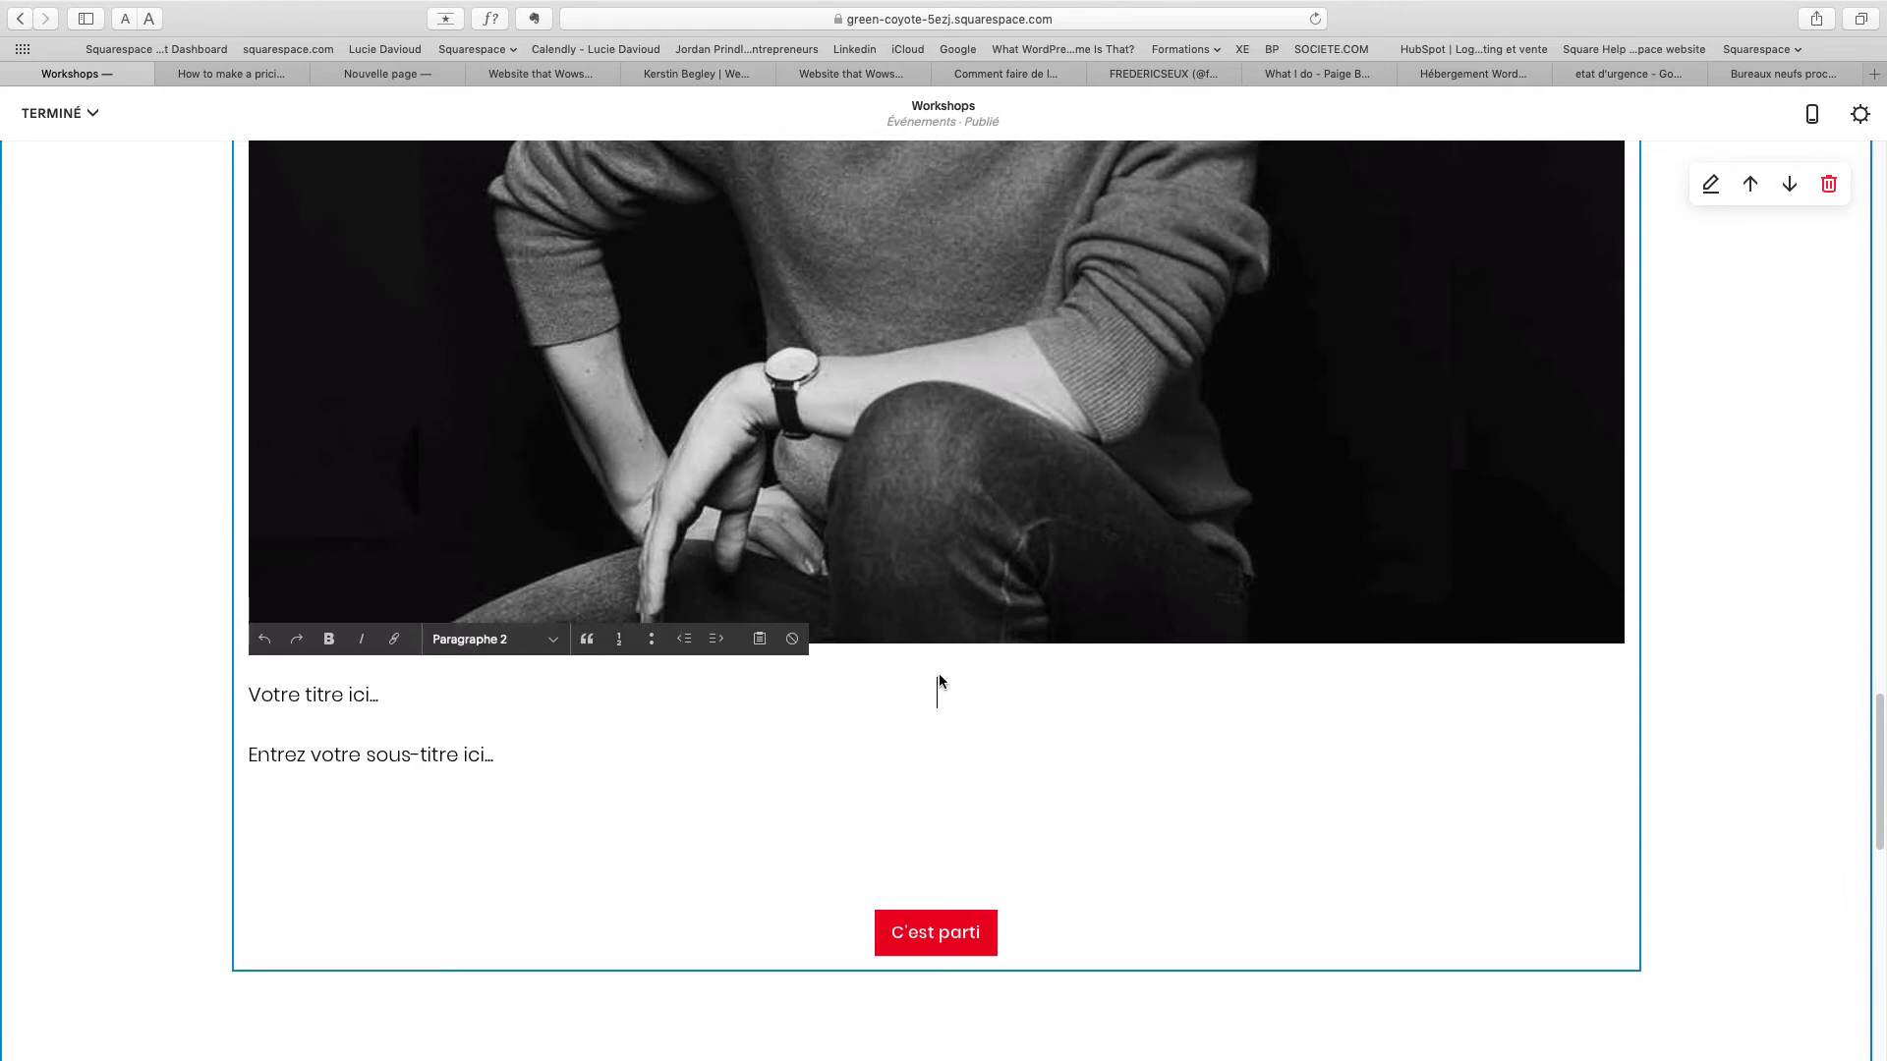
pyautogui.press('super+v')
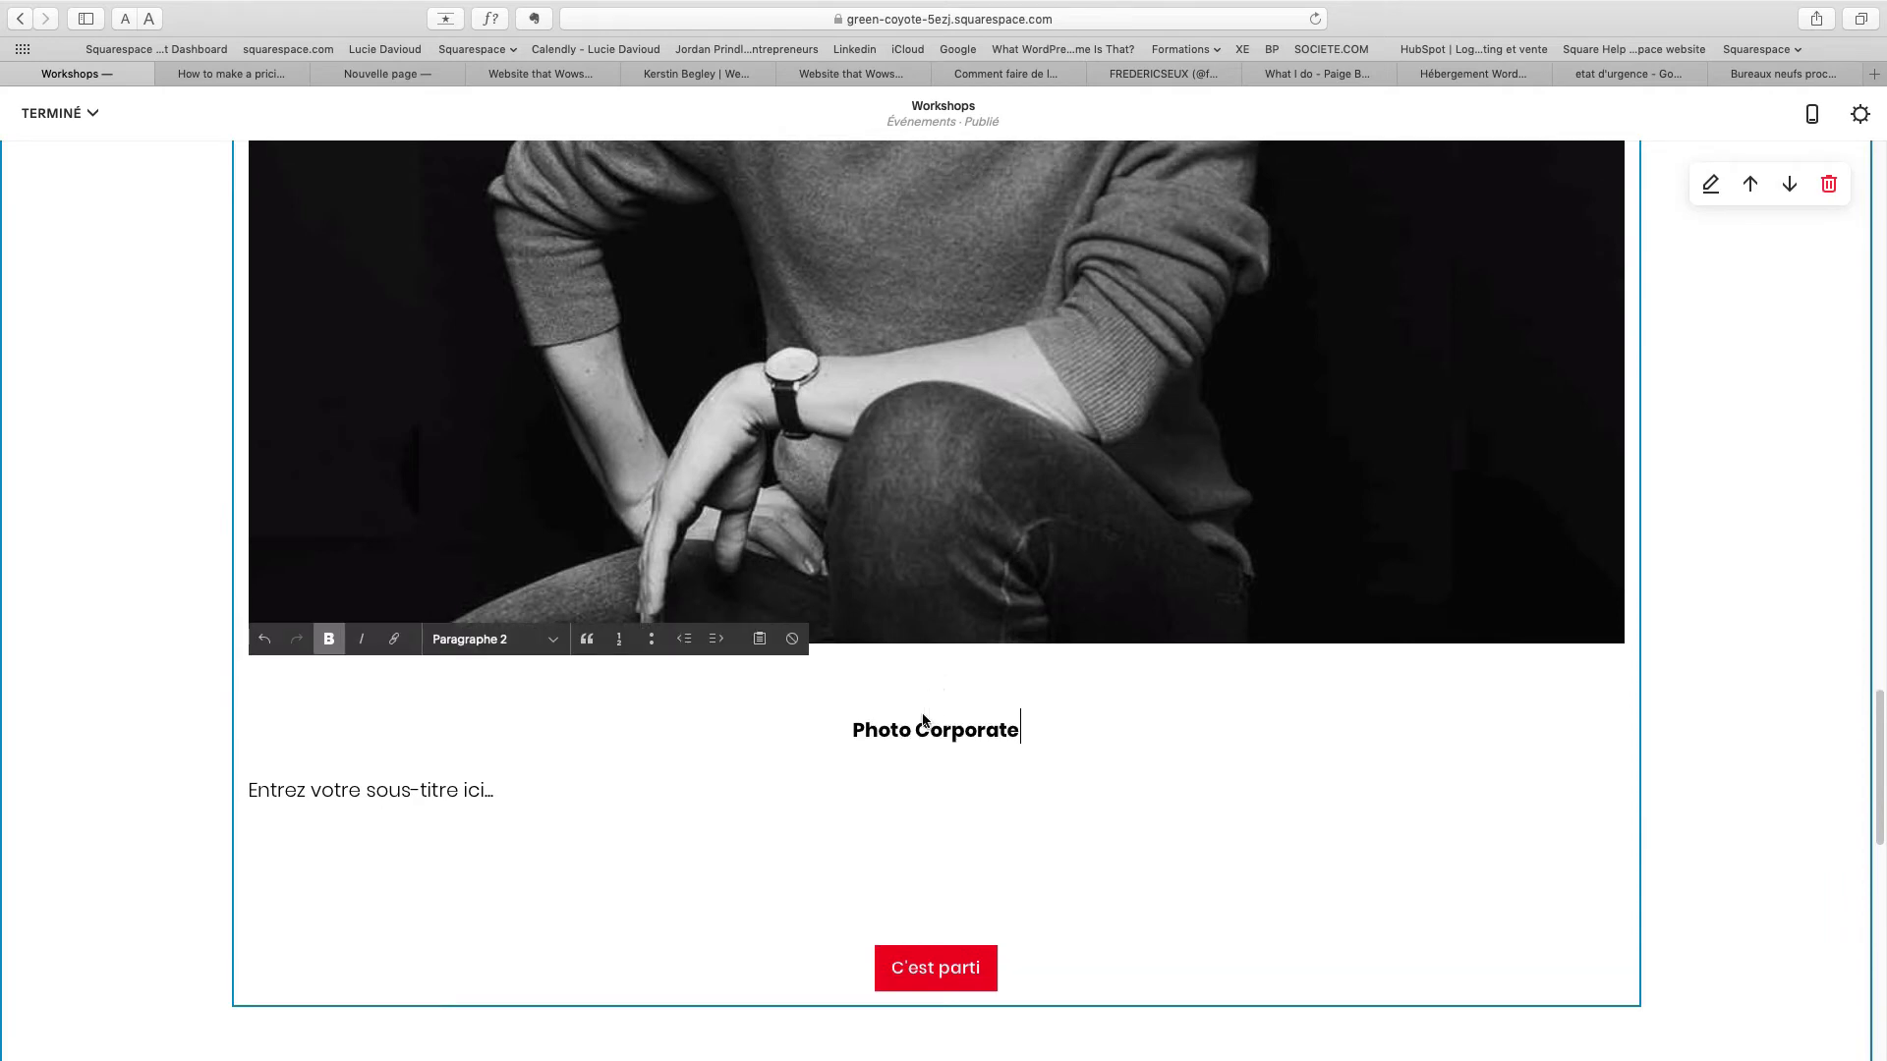
# Copy the "I turn your complex ideas and asks" paragraph under the existing Photo Corporate title into the new image block's subtitle.
pyautogui.click(904, 767)
pyautogui.scroll(10, 884, 766)
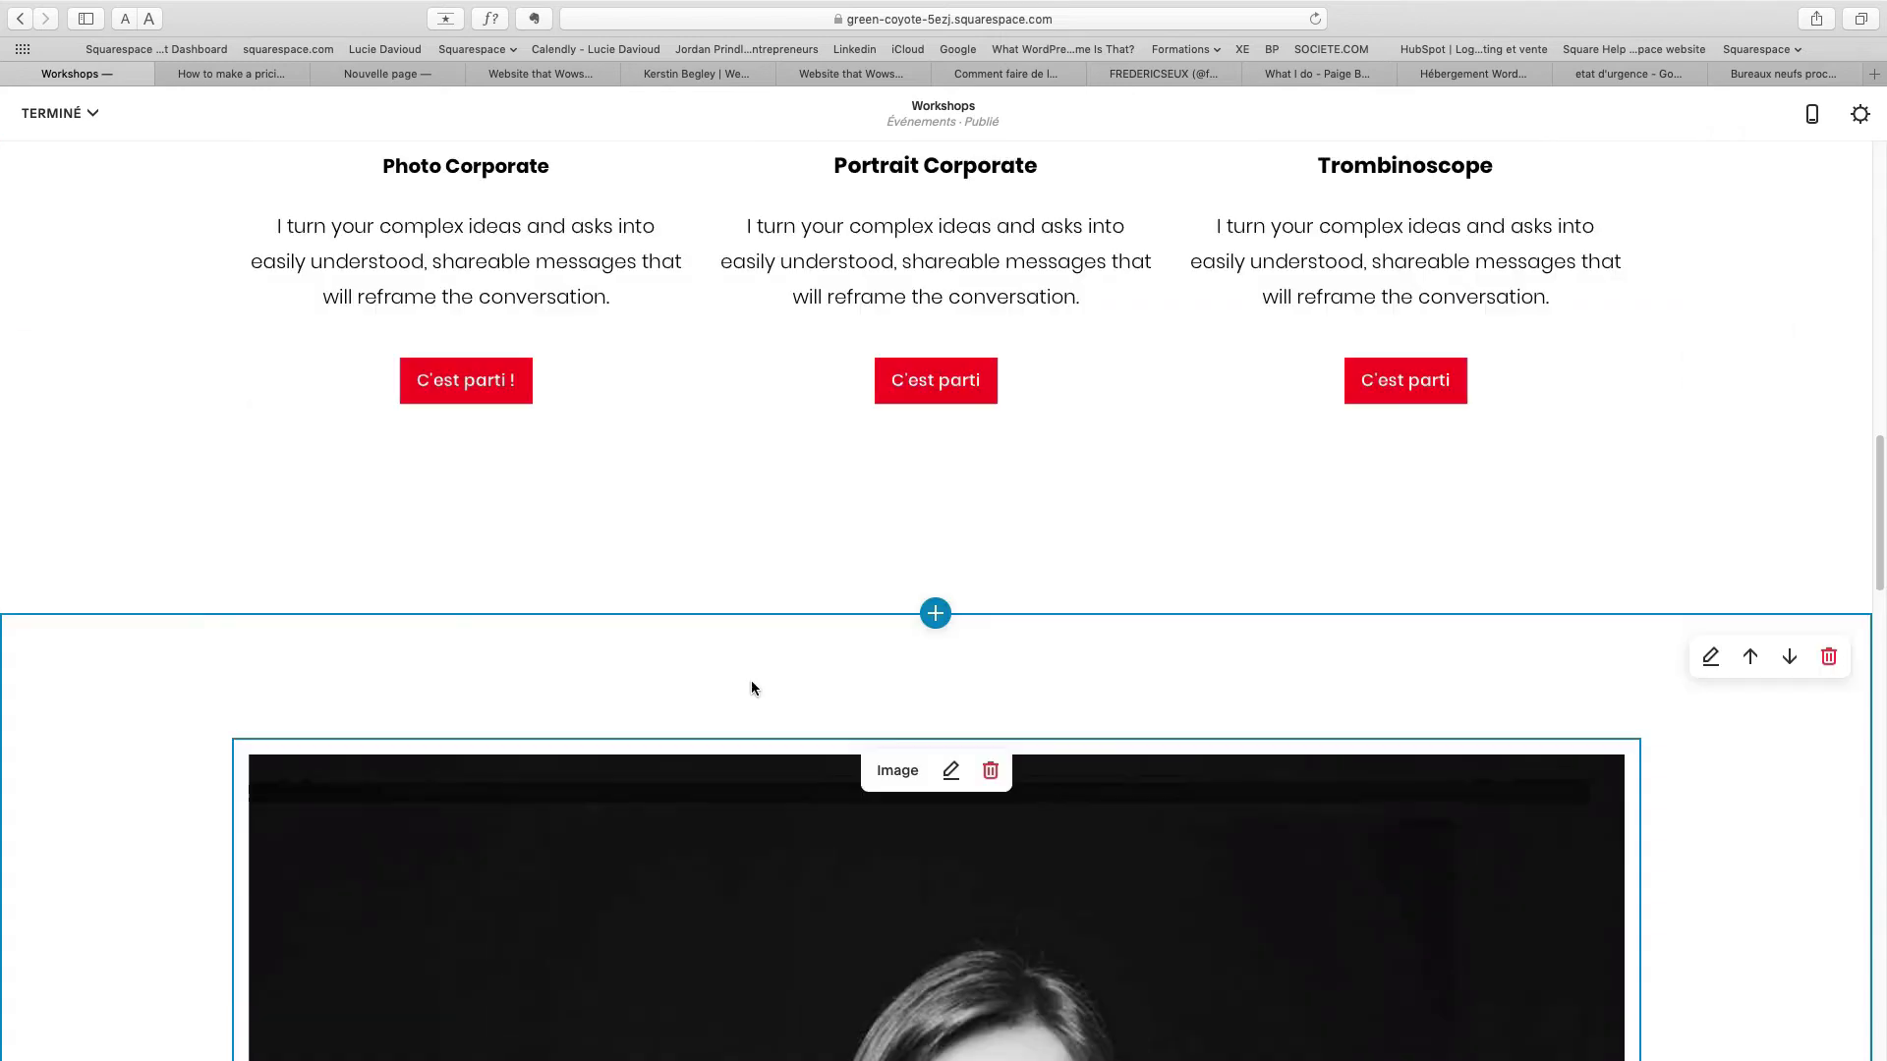
pyautogui.scroll(5, 750, 688)
pyautogui.click(520, 783)
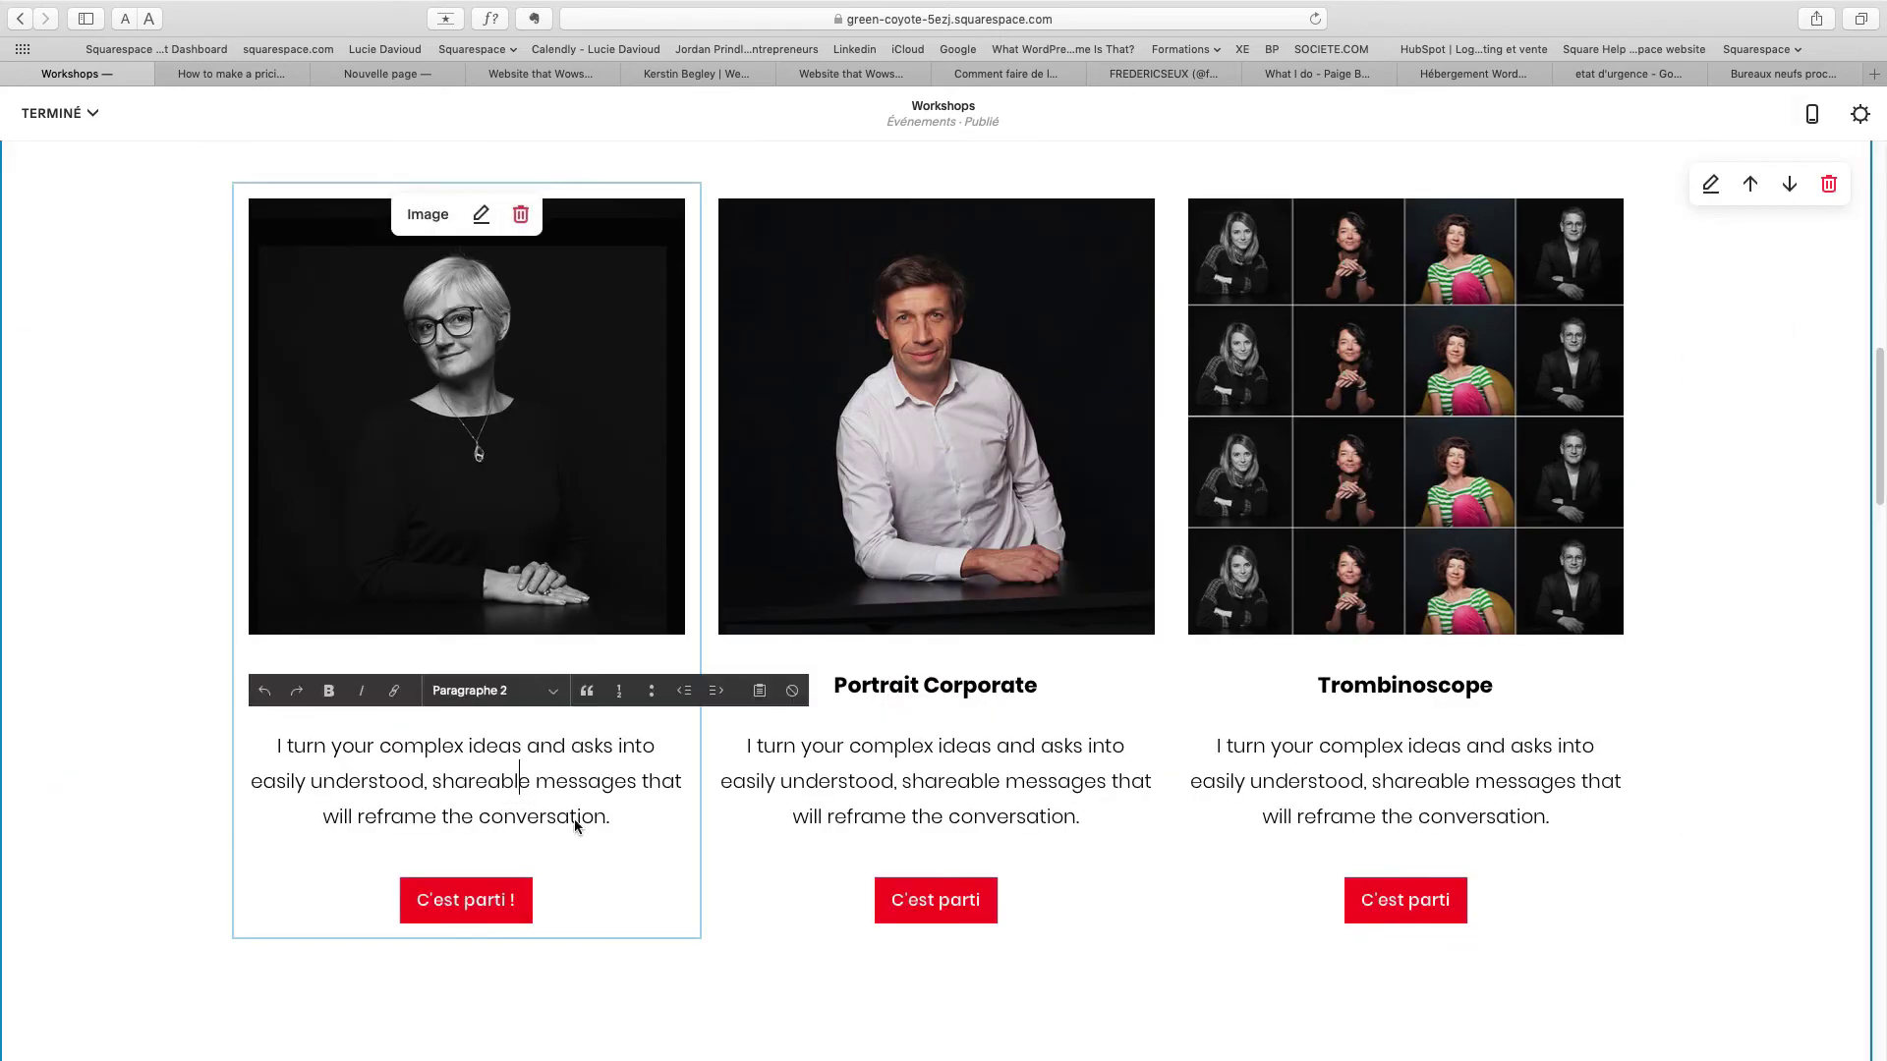
pyautogui.moveTo(632, 826); pyautogui.dragTo(357, 770)
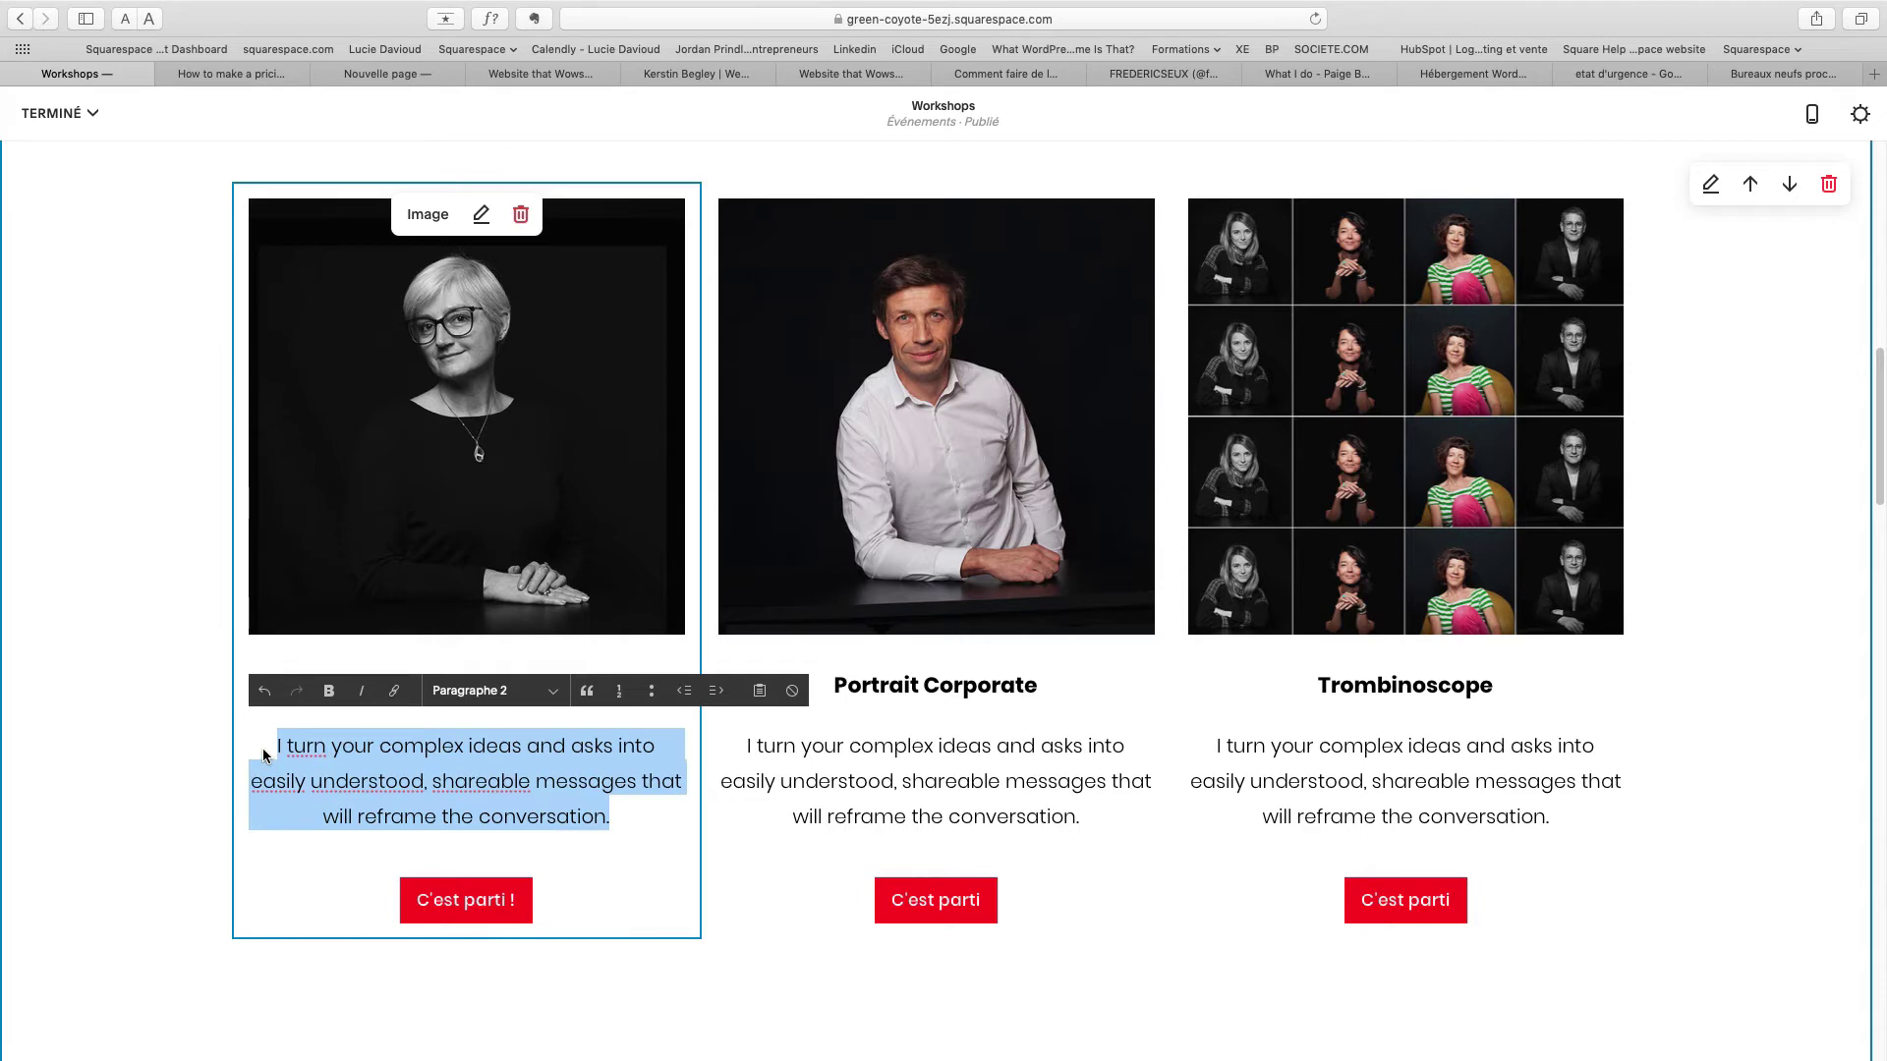
pyautogui.scroll(-15, 539, 781)
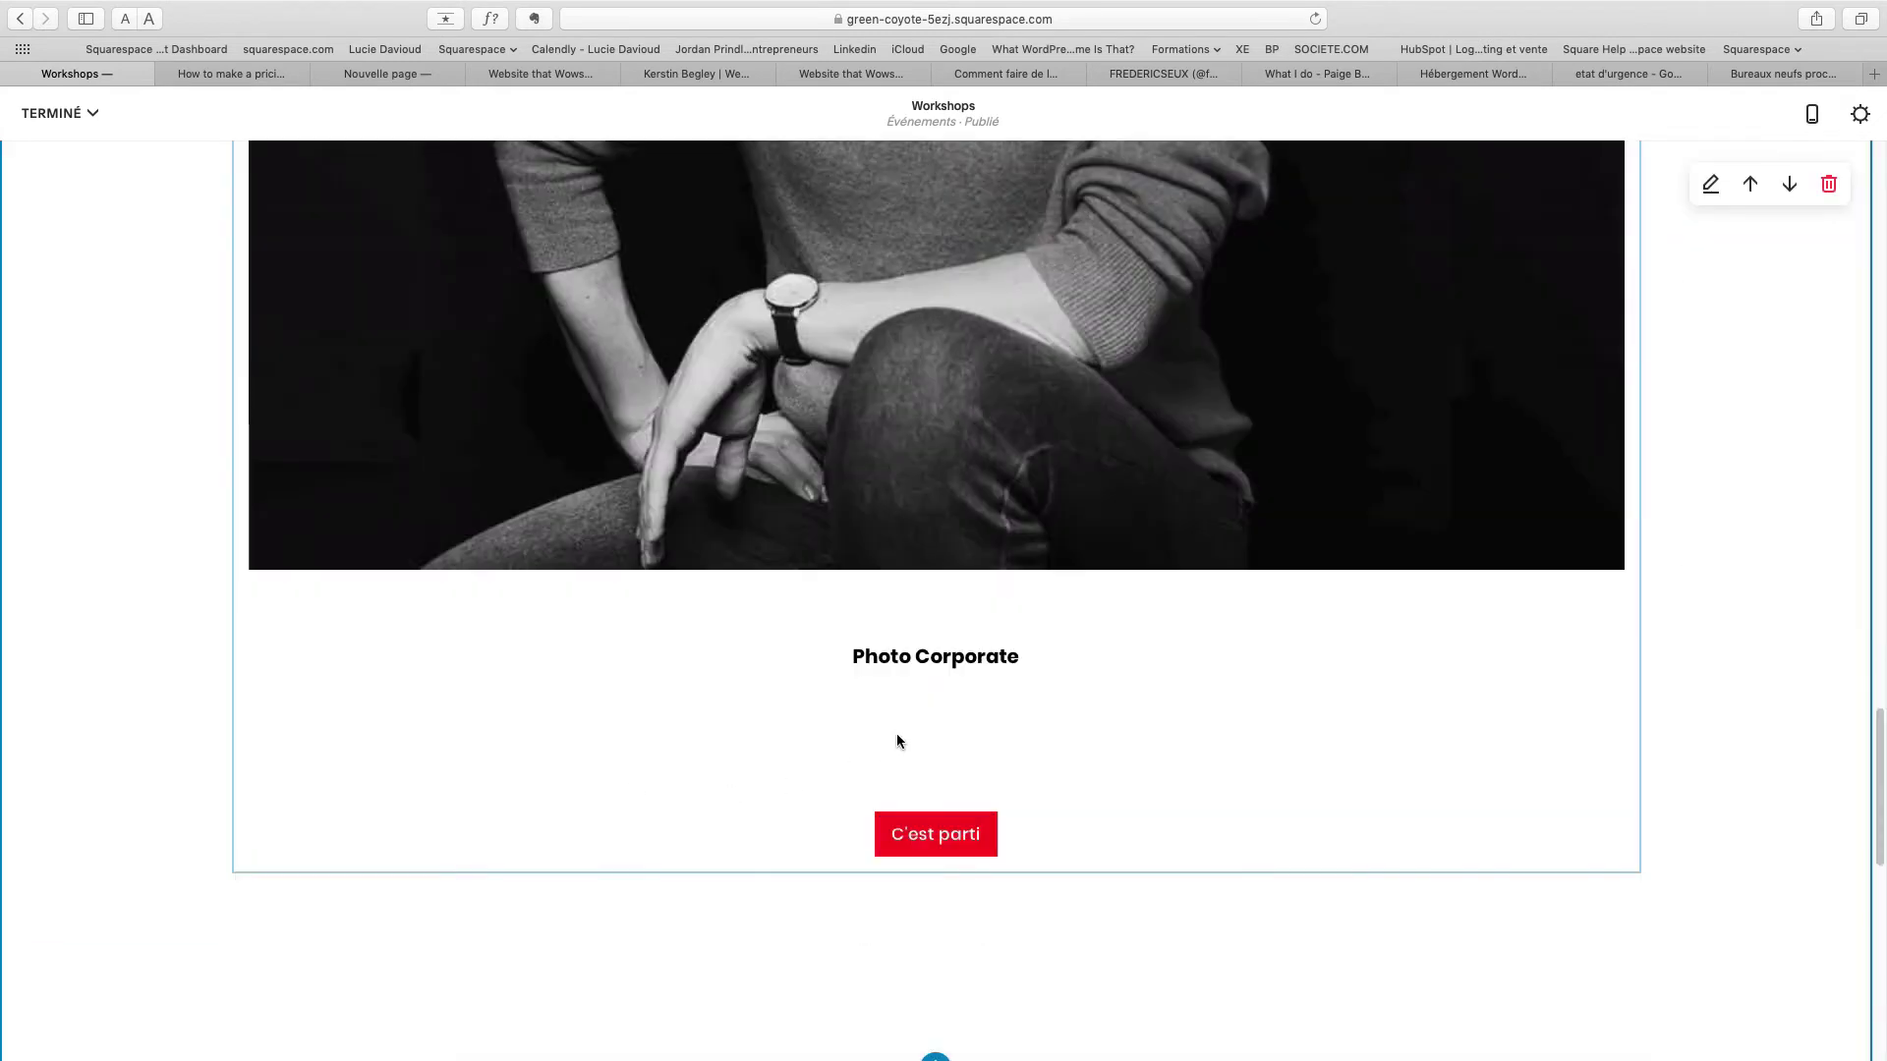
pyautogui.click(908, 720)
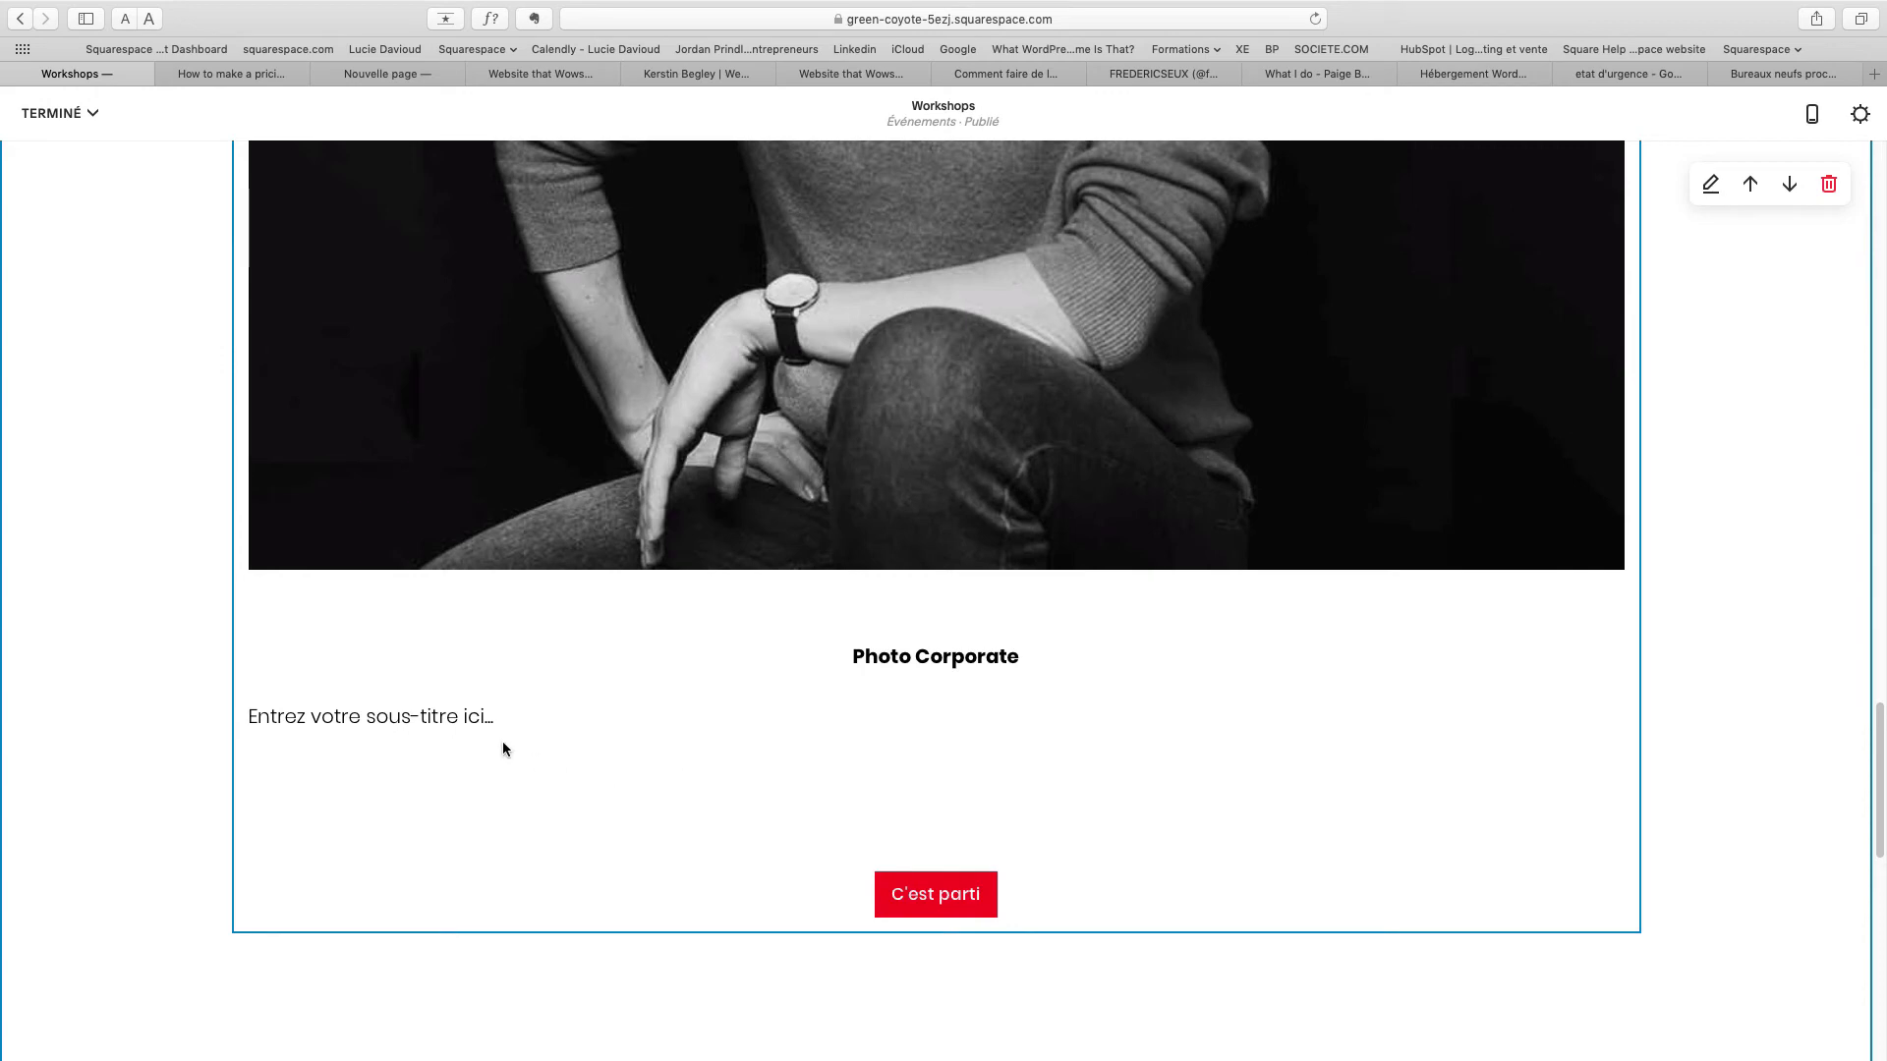
pyautogui.click(458, 723)
pyautogui.write('I turn your complex ideas and asks into easily understood, shareable messages that will reframe the conversation.')
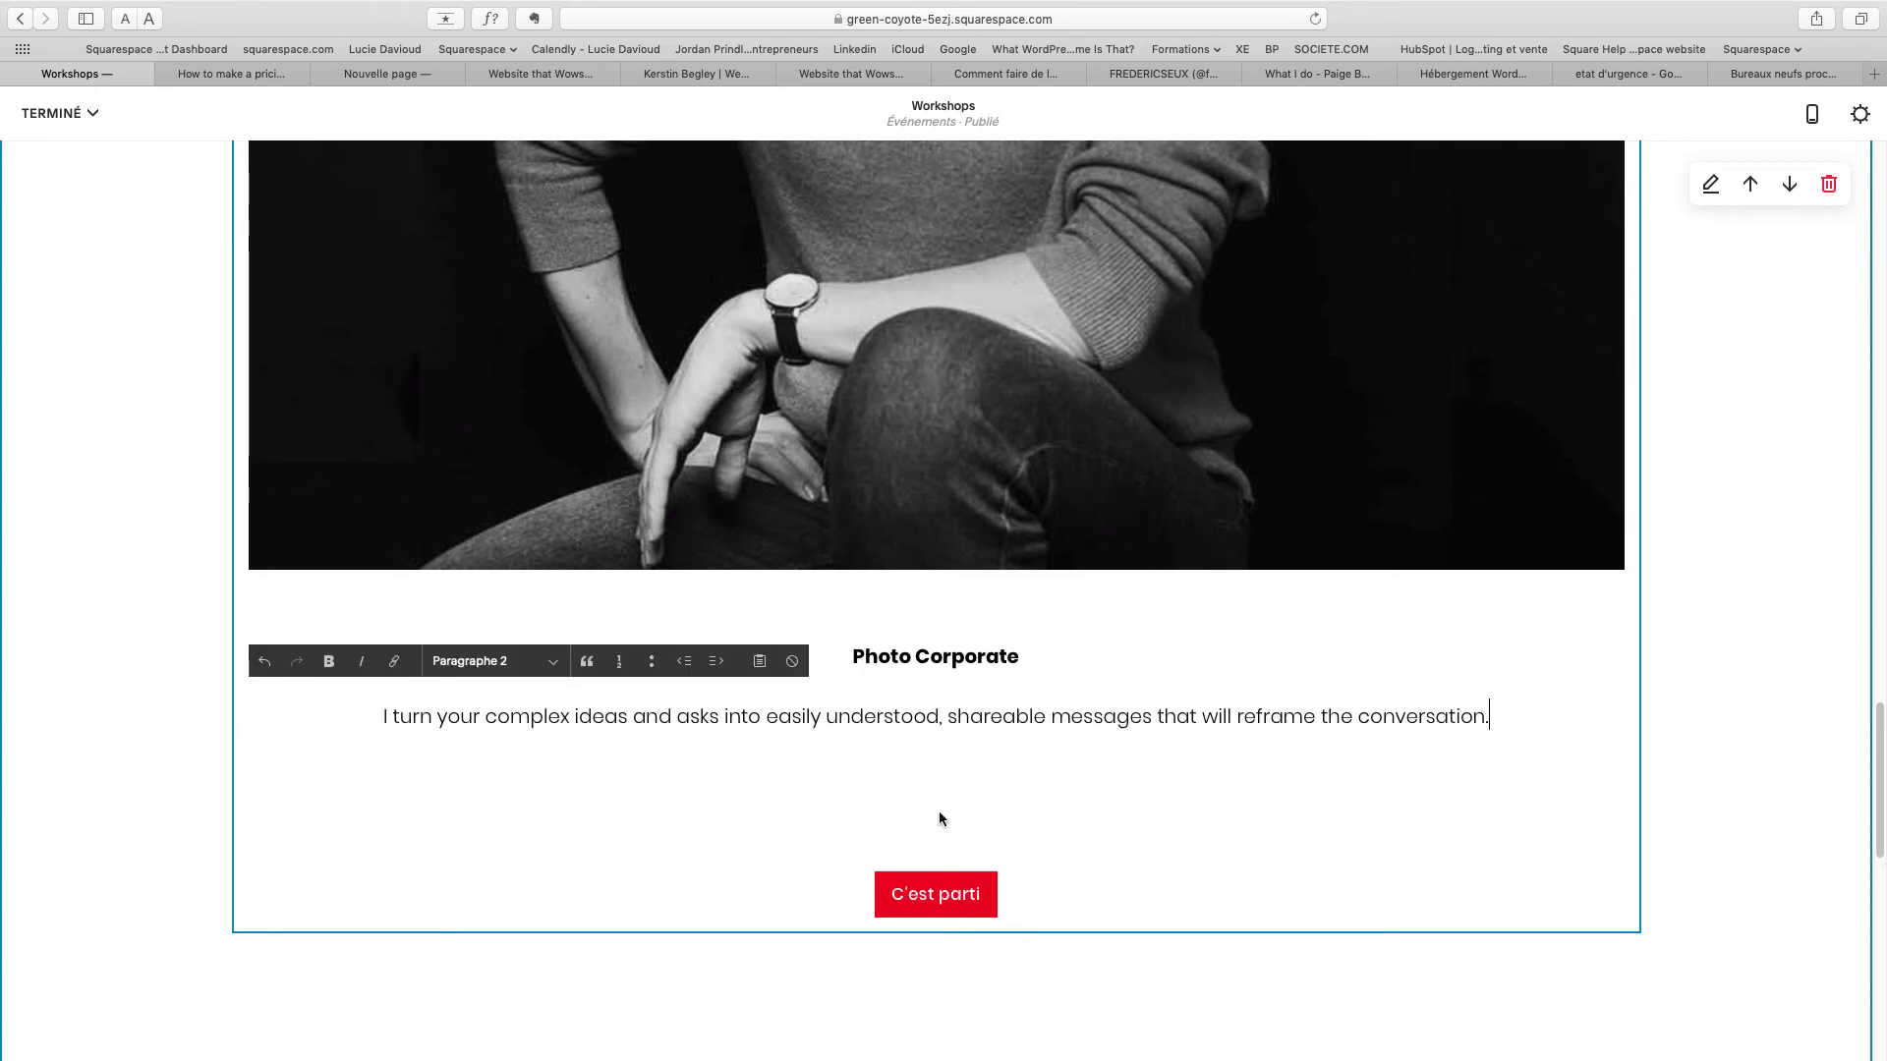
# Compare the new full-width image block with the existing three-column section above it.
pyautogui.scroll(6, 801, 769)
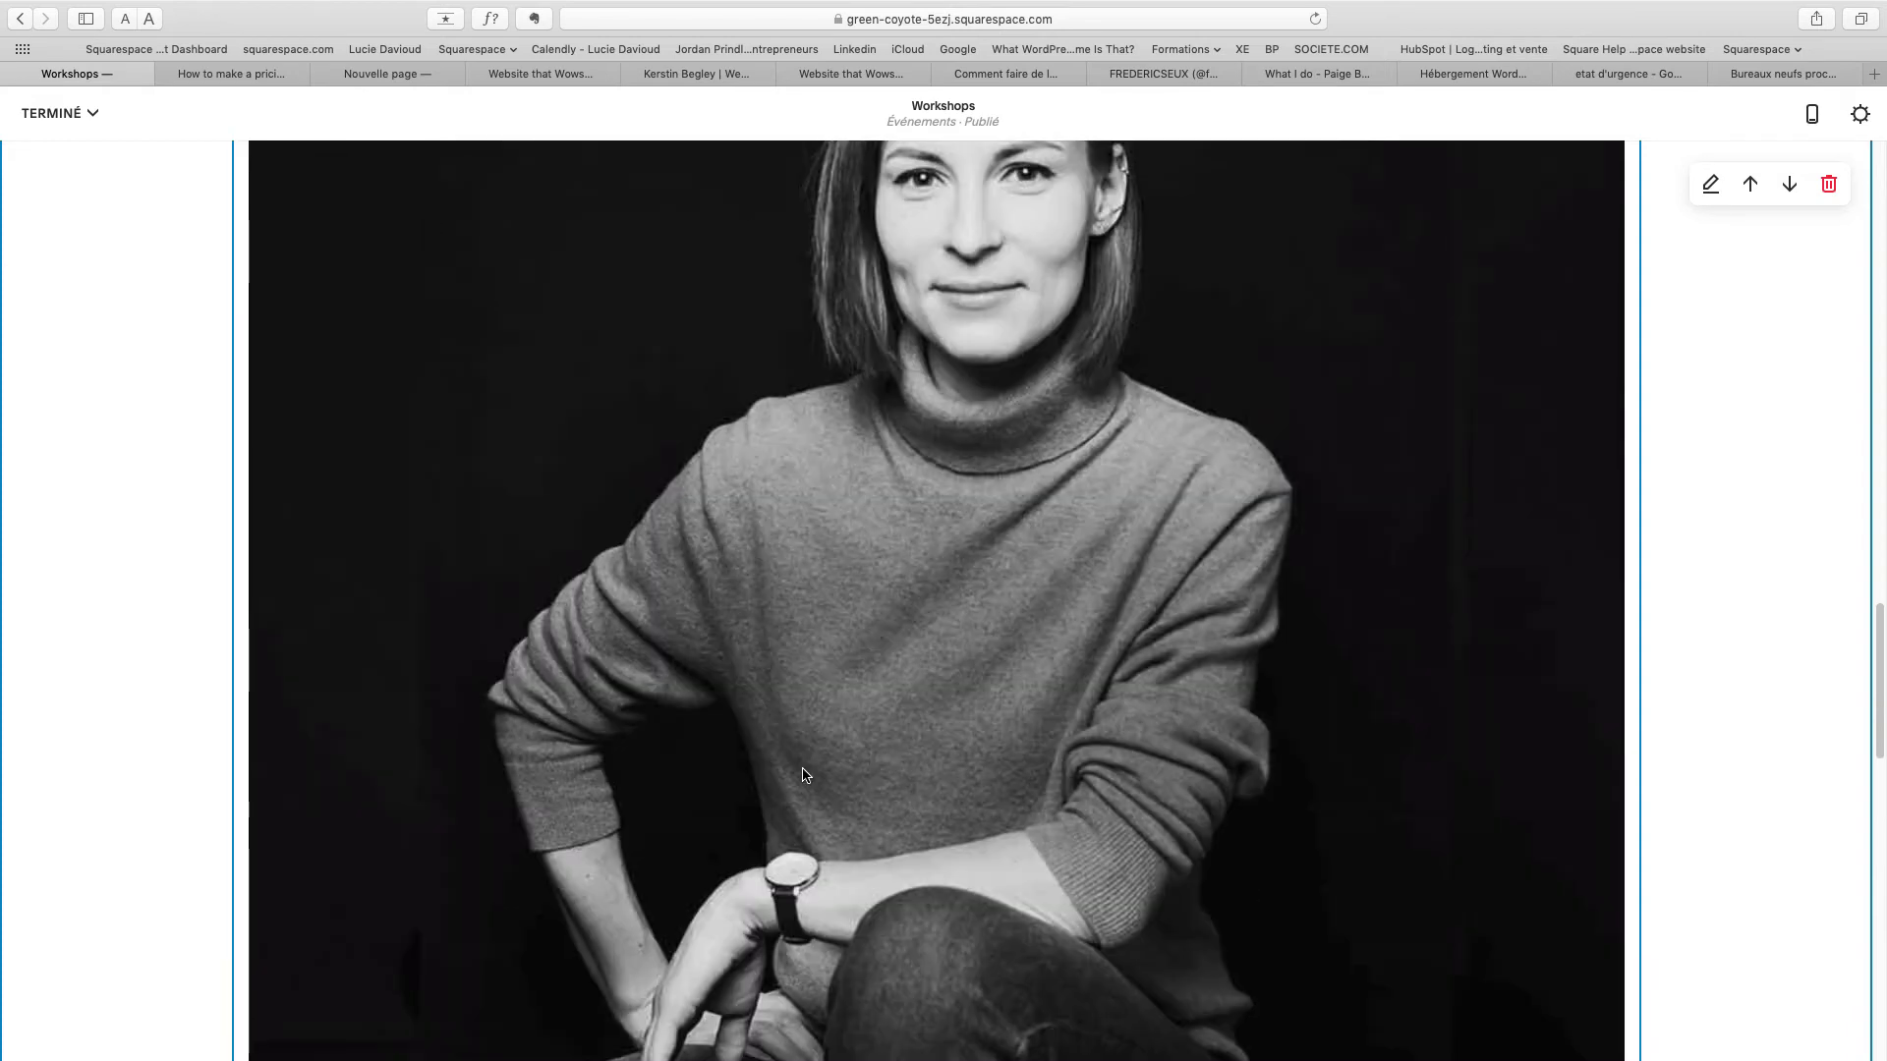
pyautogui.scroll(5, 802, 775)
pyautogui.scroll(-6, 804, 776)
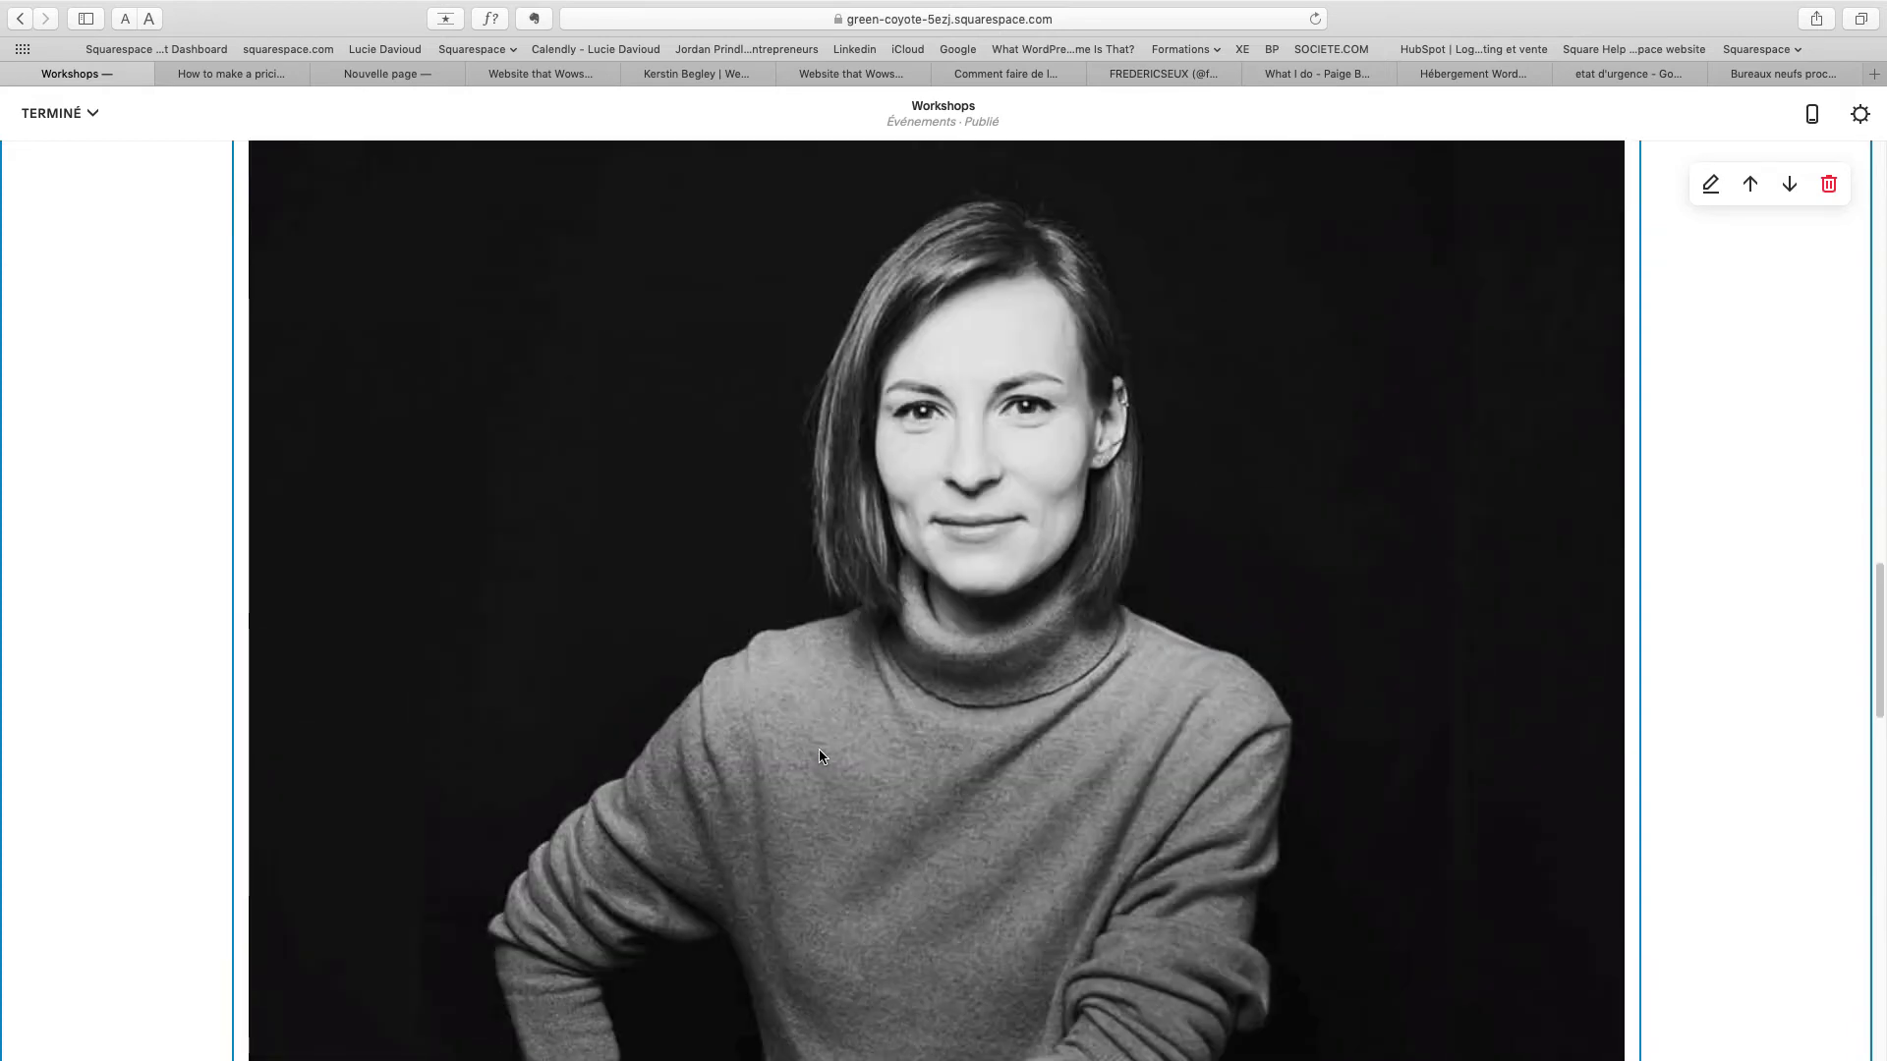
pyautogui.scroll(10, 823, 768)
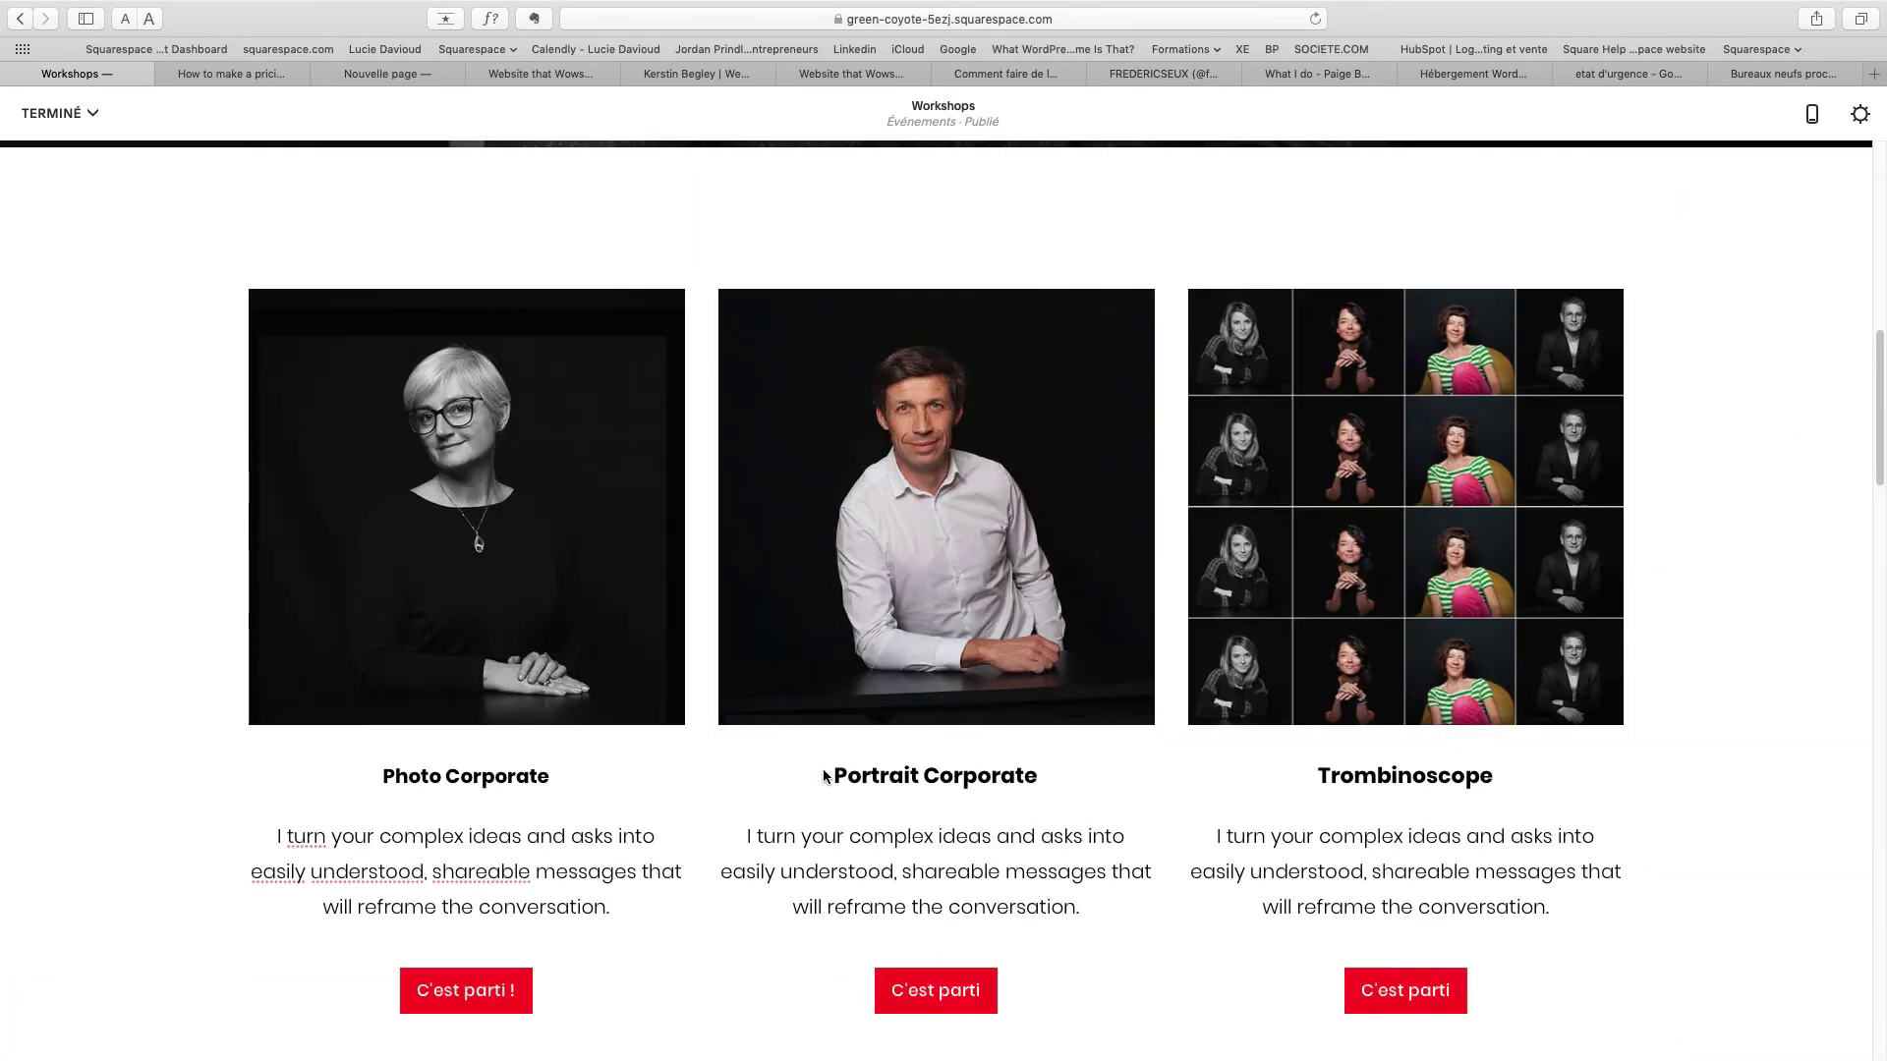
pyautogui.scroll(-4, 823, 772)
pyautogui.scroll(-15, 824, 773)
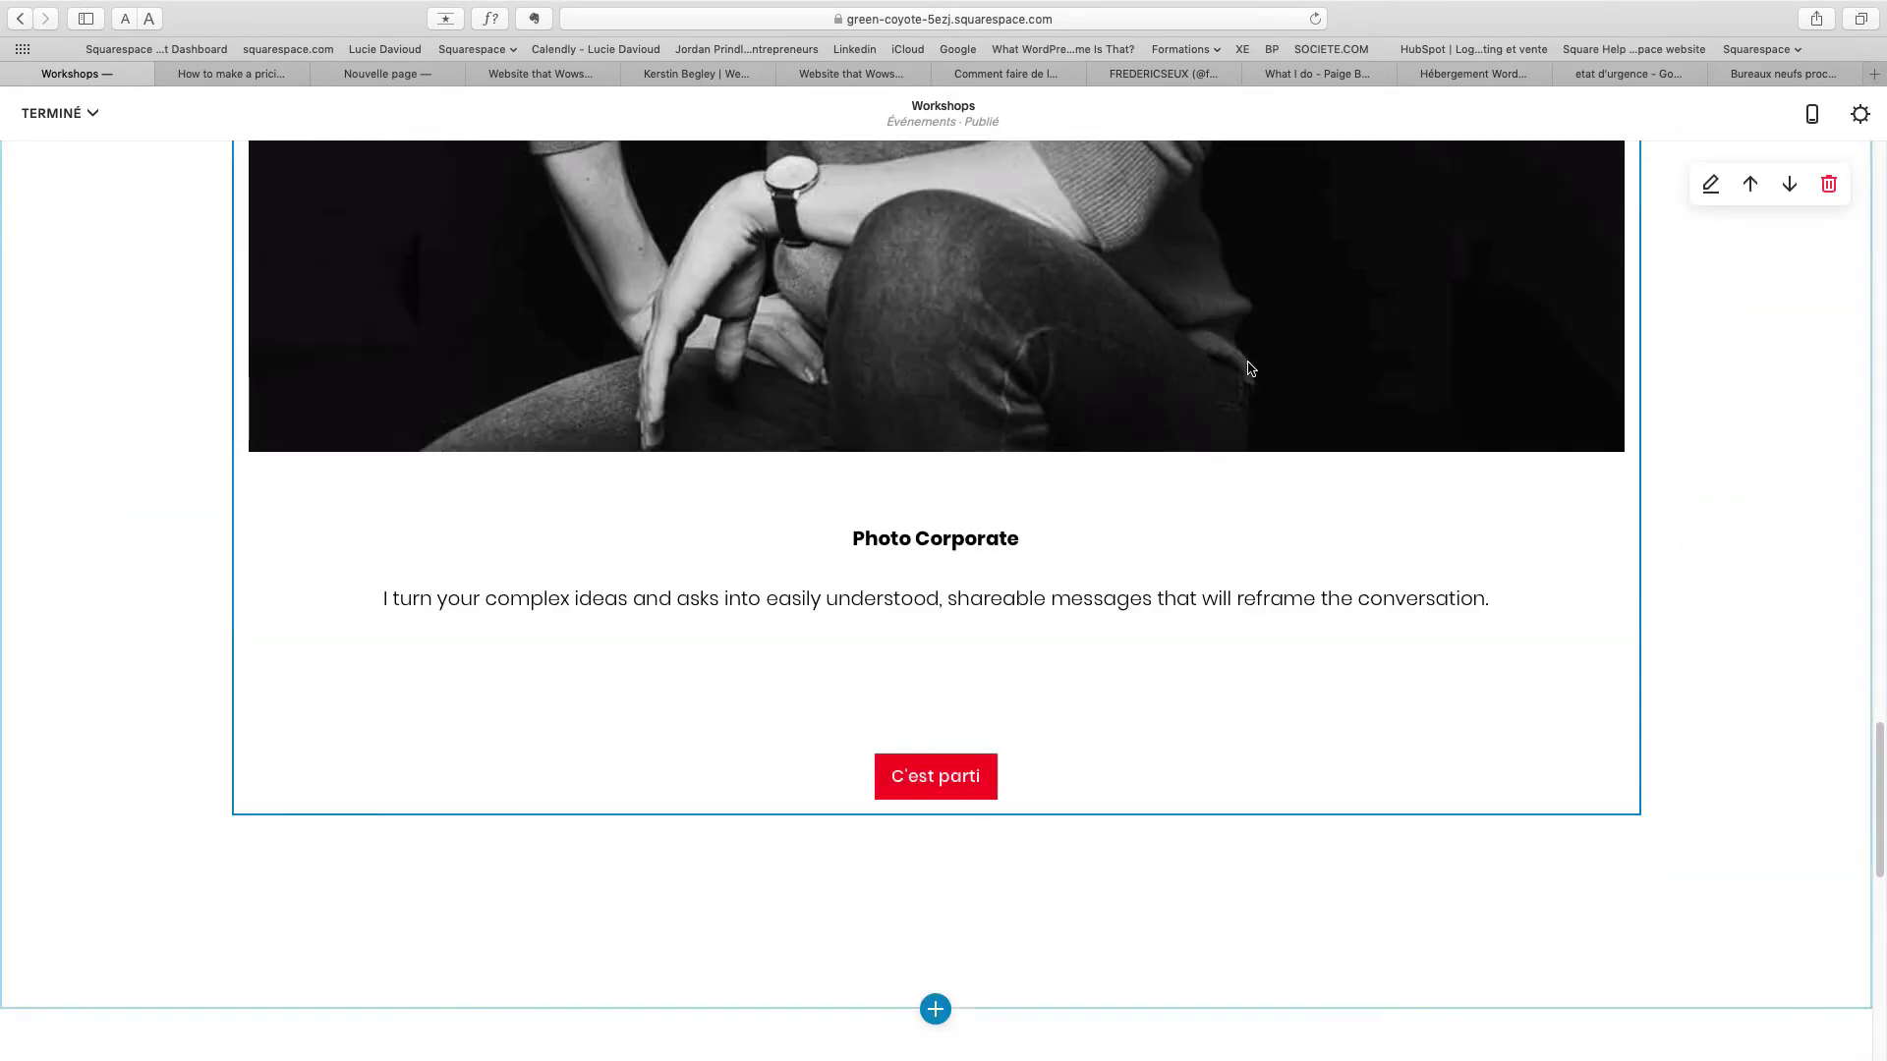
pyautogui.scroll(8, 1150, 376)
pyautogui.scroll(5, 1148, 376)
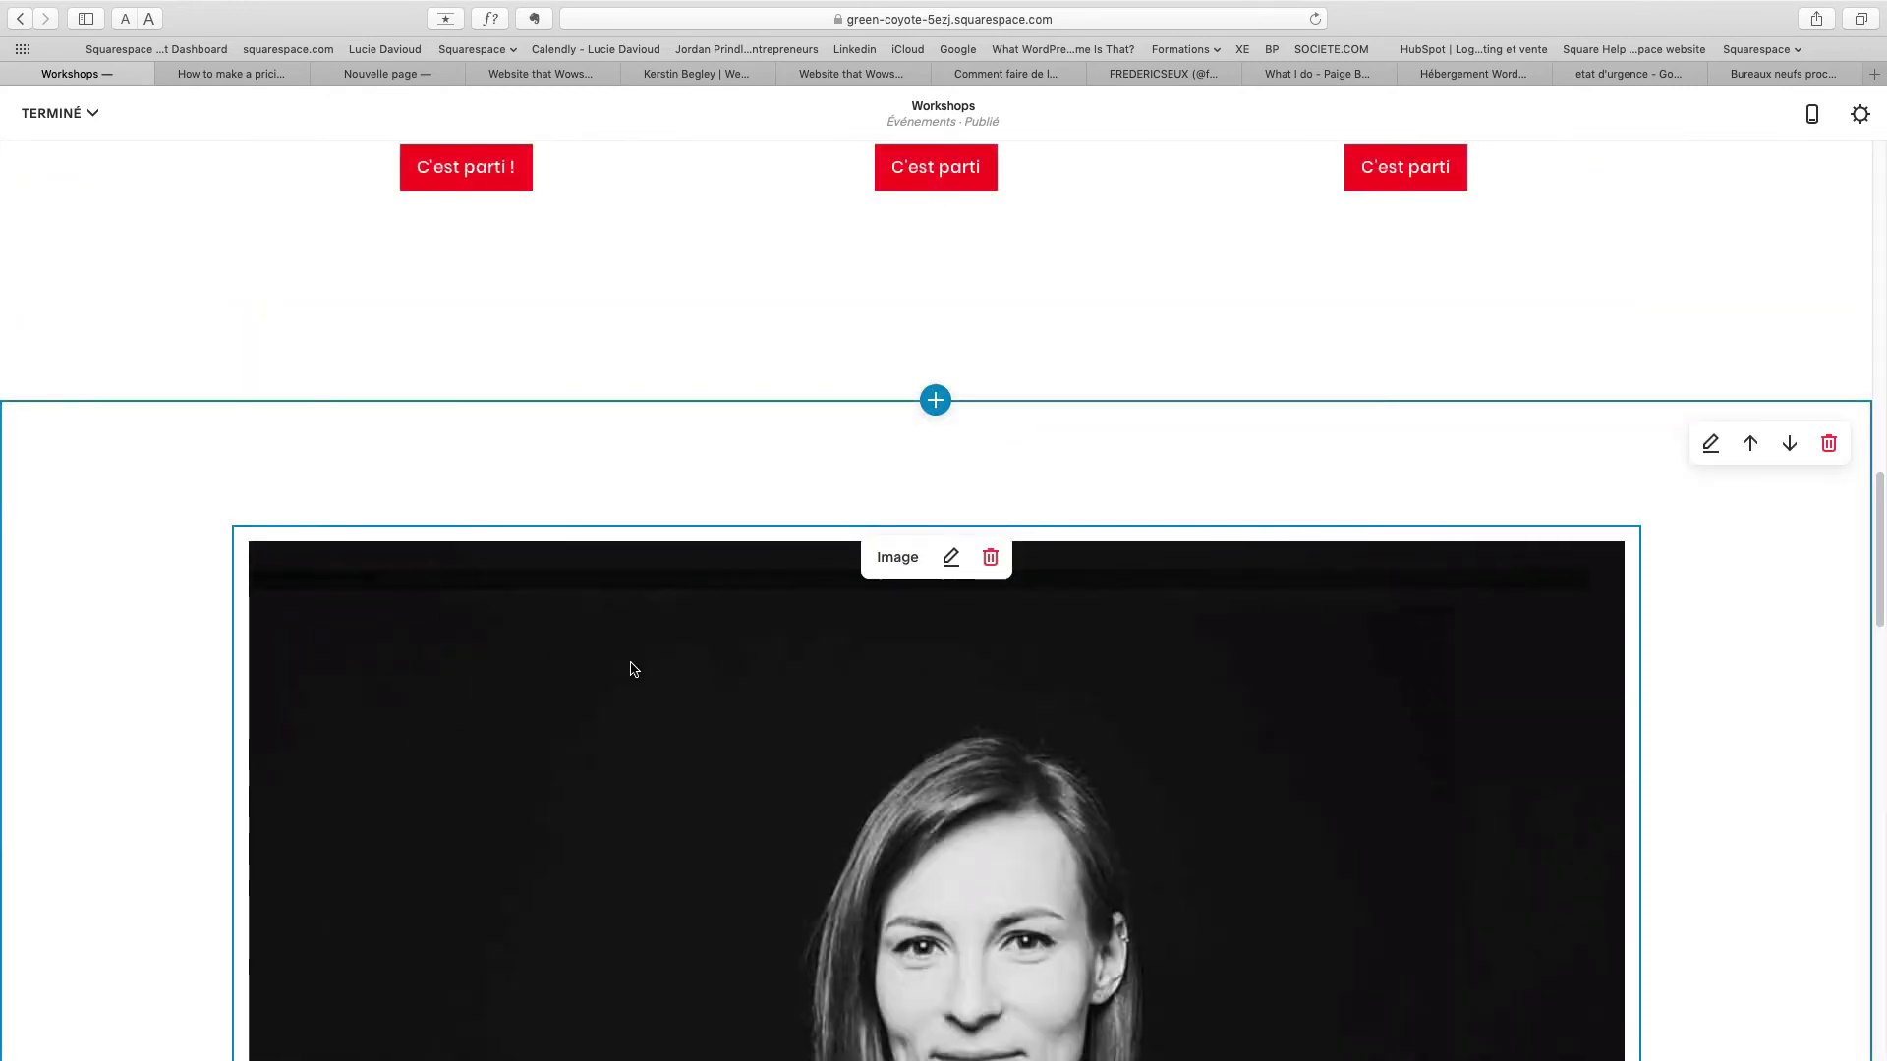
# Add an Espaceur block, place it to the right of the image block, and narrow the image column to one third of the content width.
pyautogui.click(232, 526)
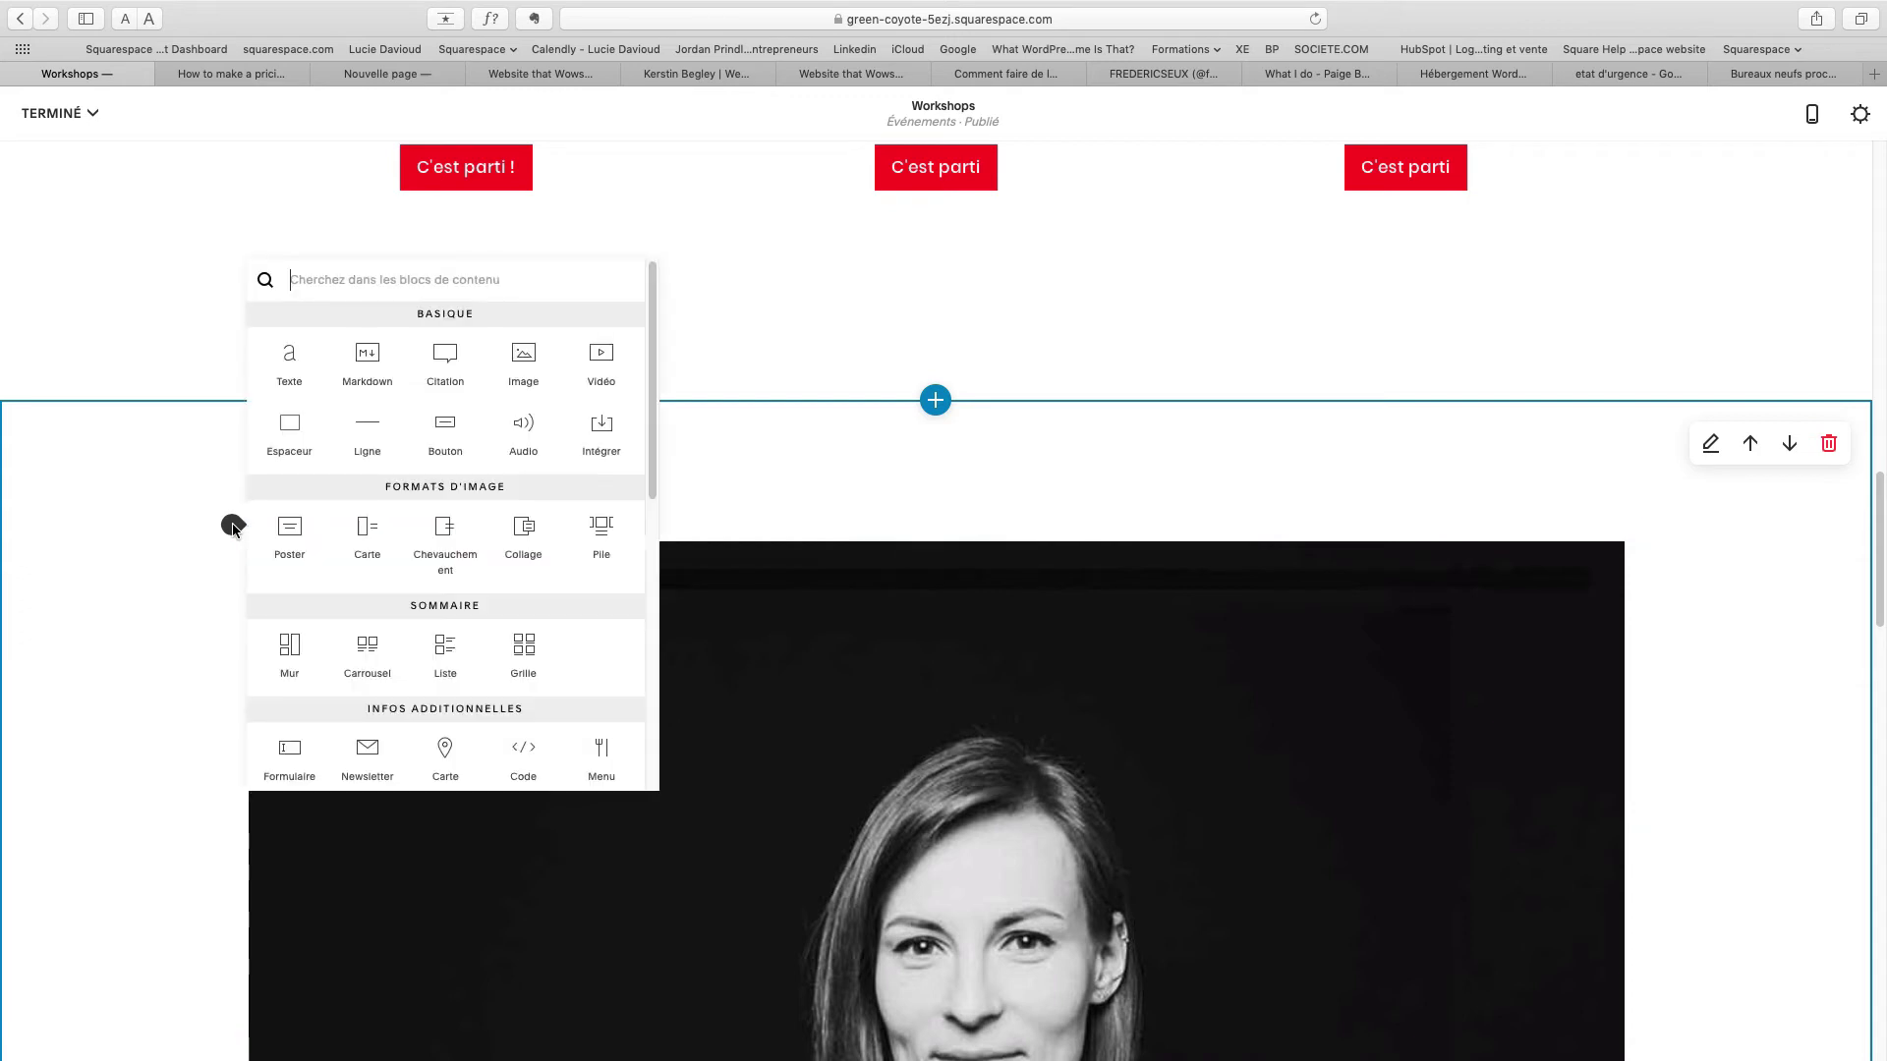
pyautogui.click(288, 431)
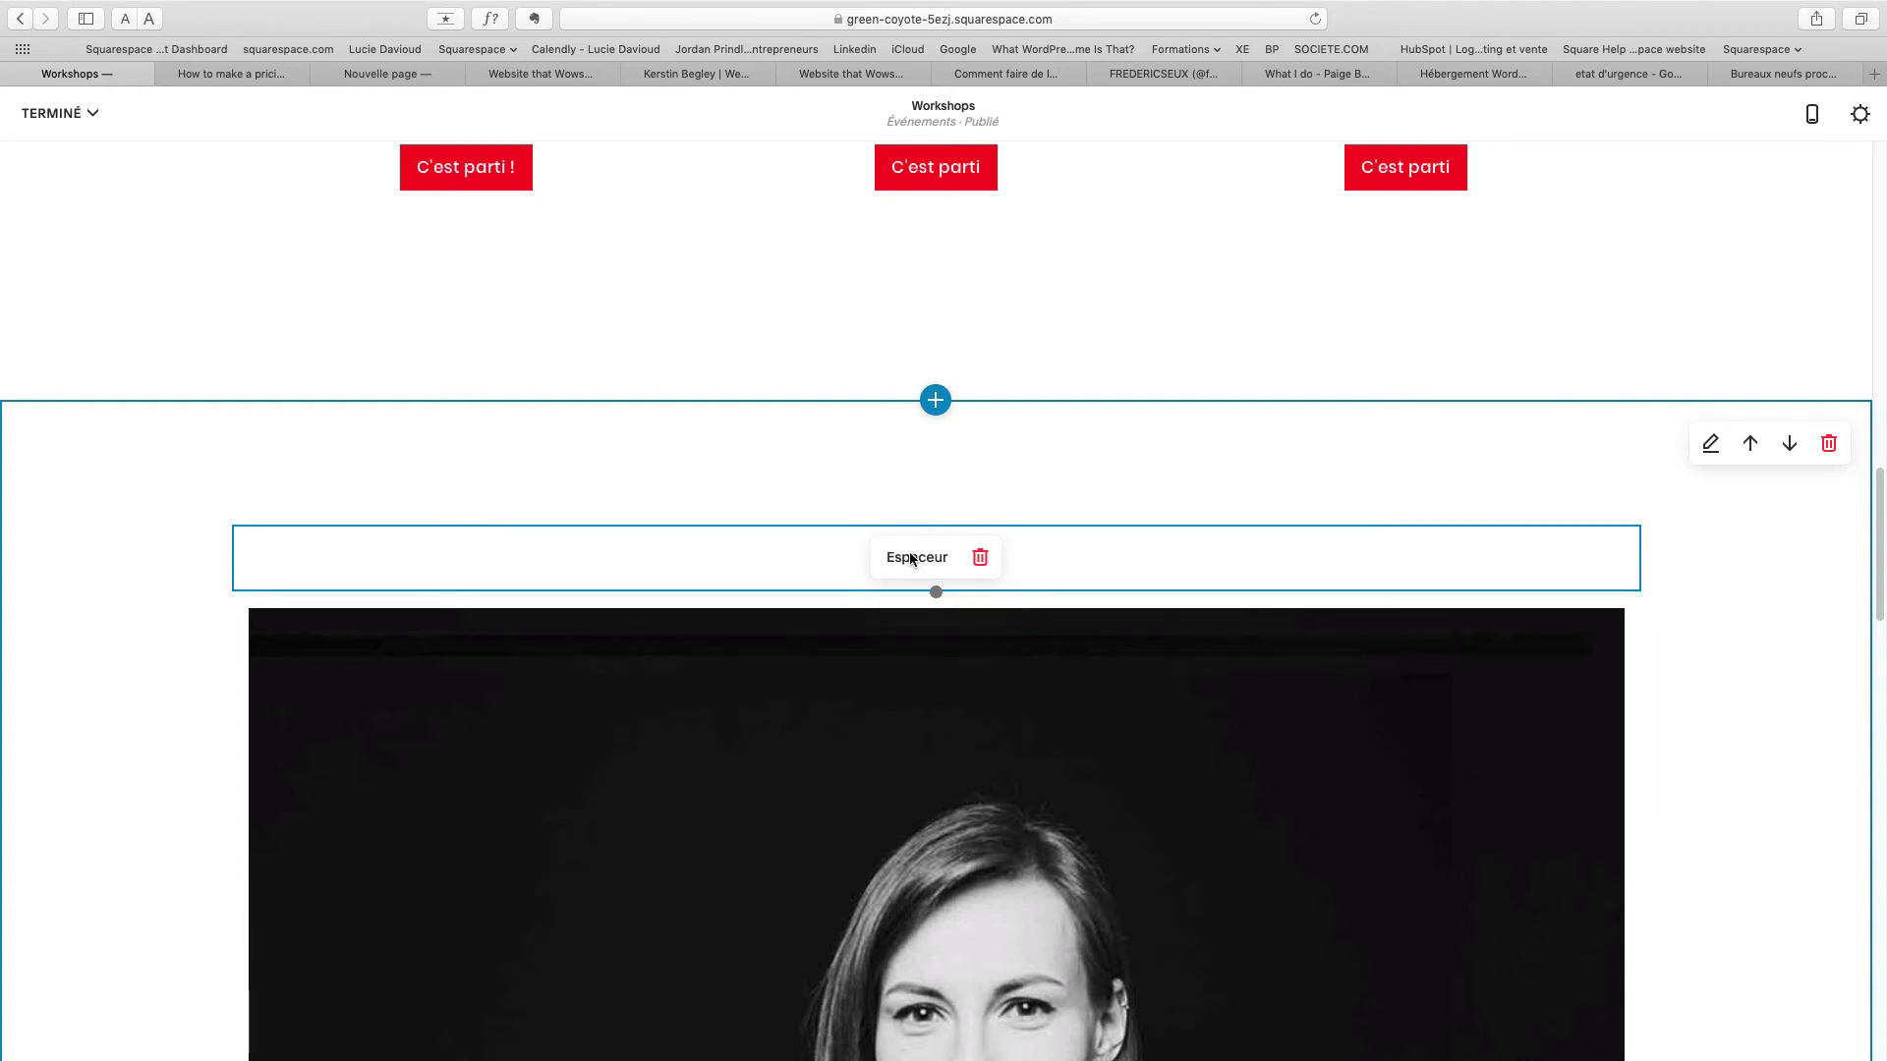
pyautogui.moveTo(908, 557); pyautogui.dragTo(1341, 965)
pyautogui.scroll(-3, 1143, 812)
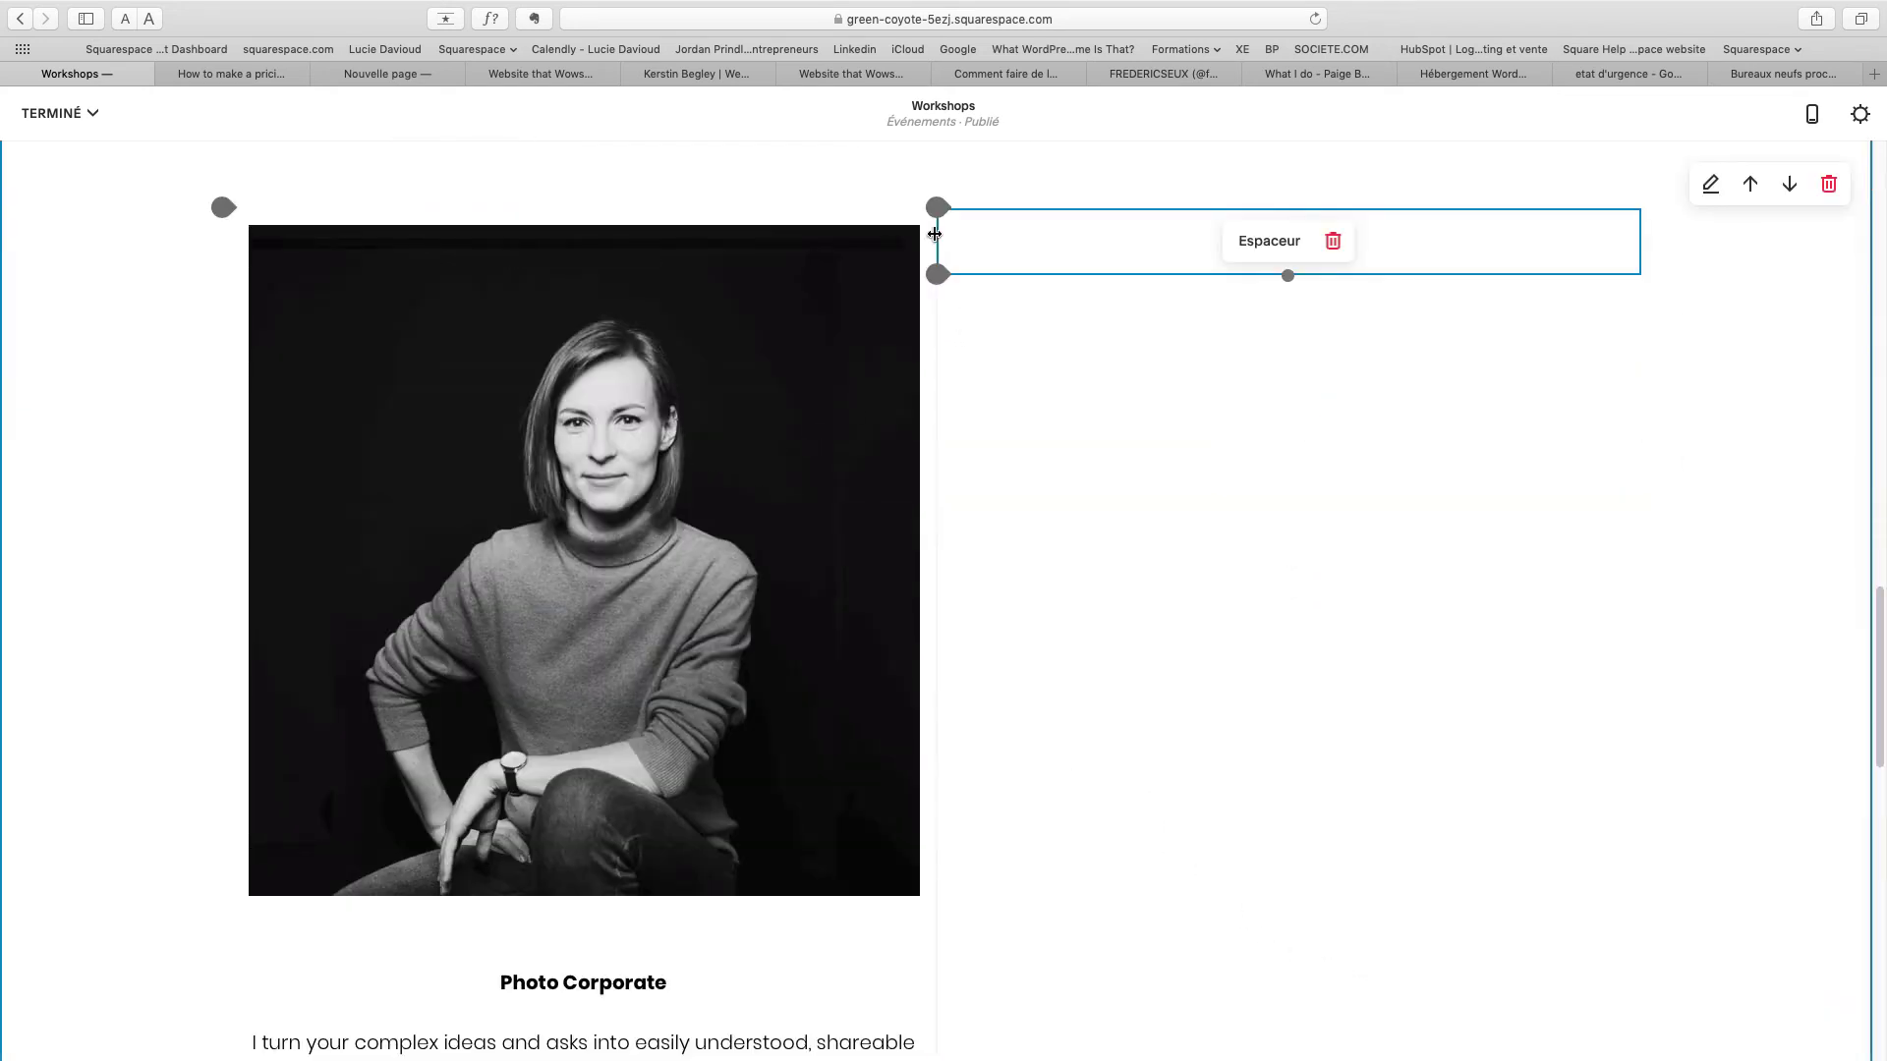
pyautogui.moveTo(945, 239); pyautogui.dragTo(706, 313)
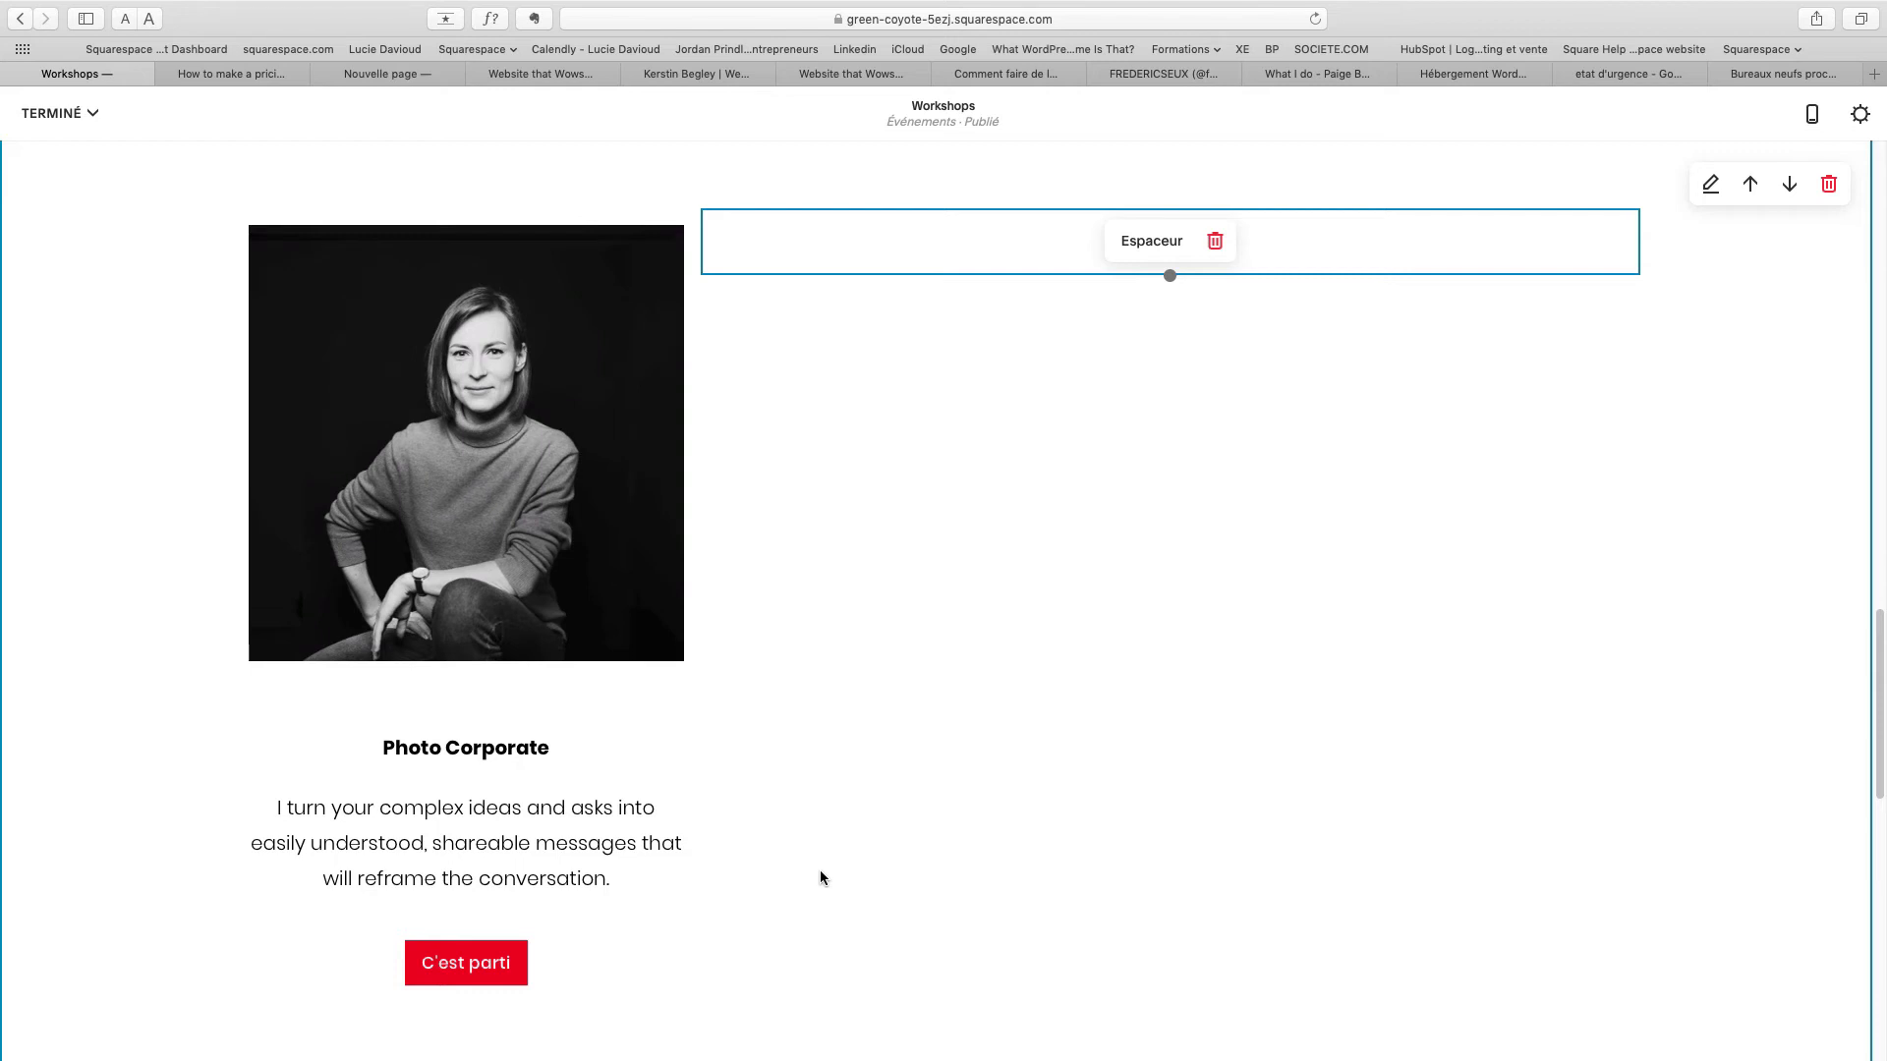
pyautogui.scroll(3, 820, 870)
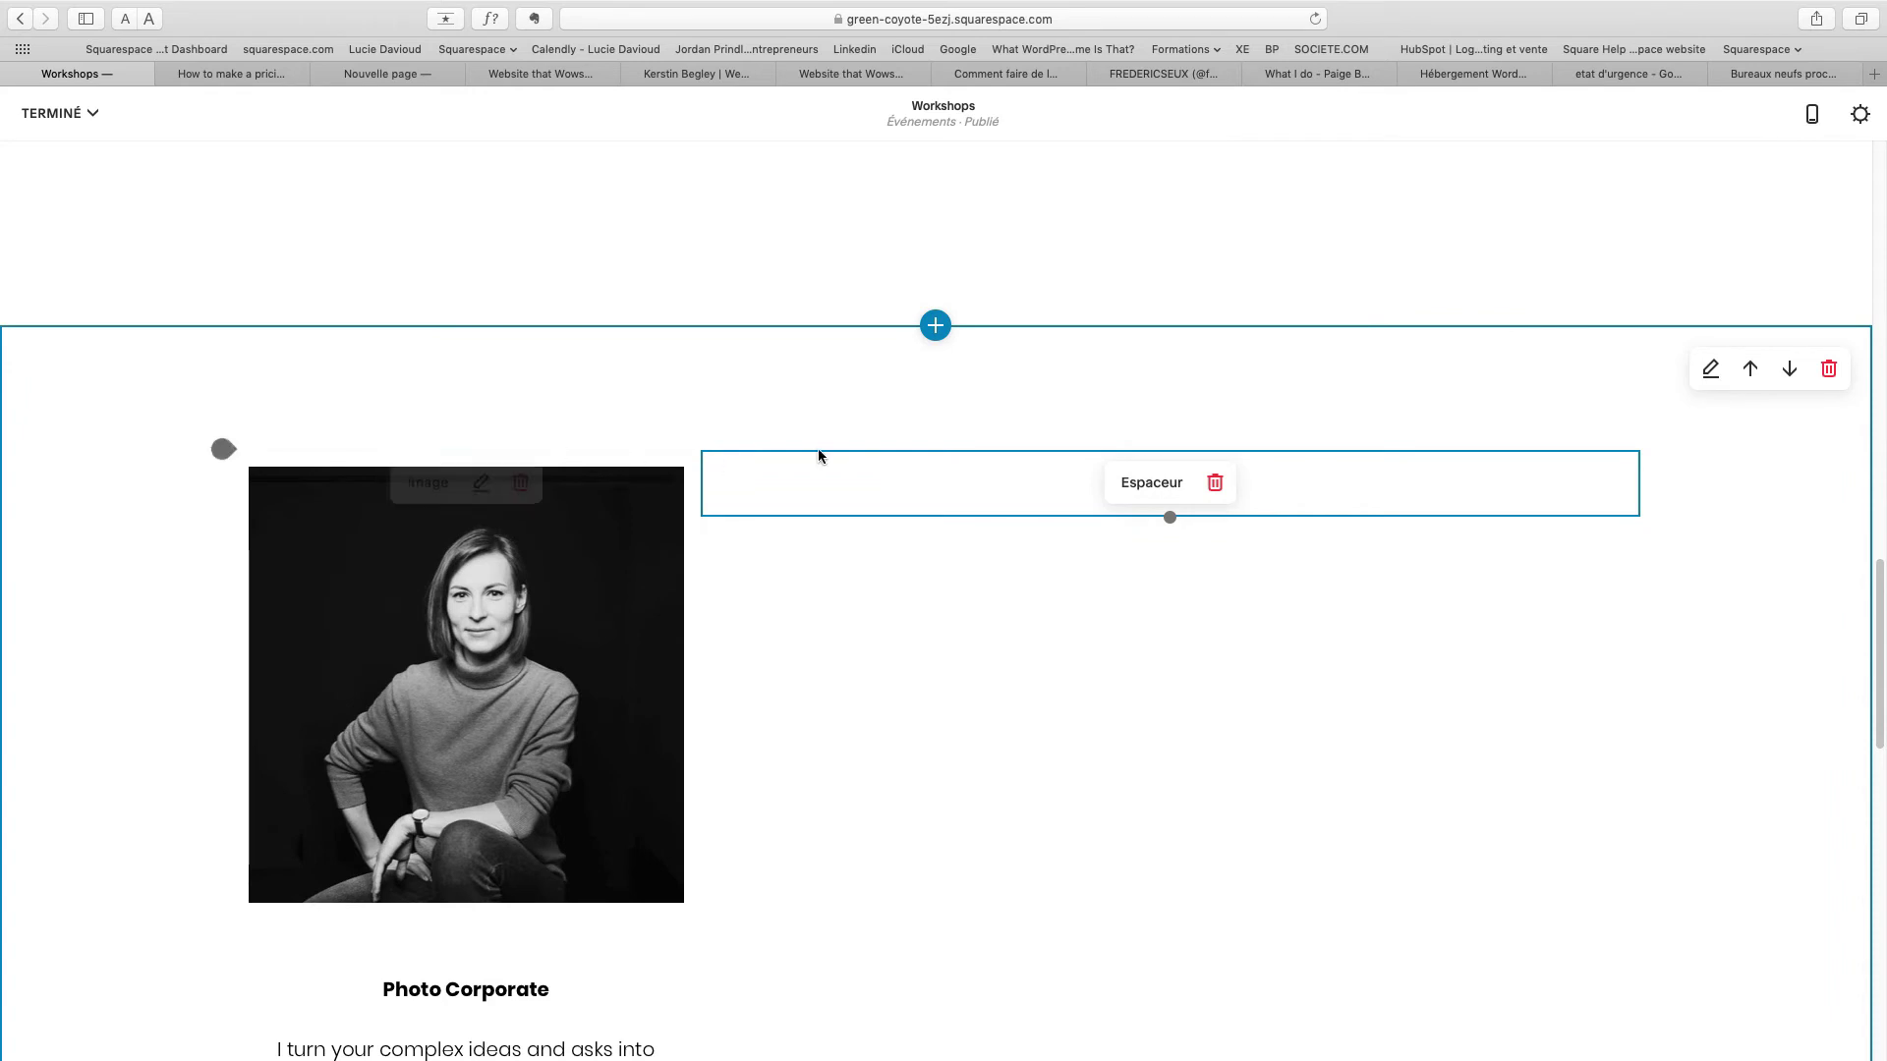
# Move the Espaceur block above the image block at full width and add two more Espaceur blocks above it.
pyautogui.moveTo(1158, 483); pyautogui.dragTo(864, 460)
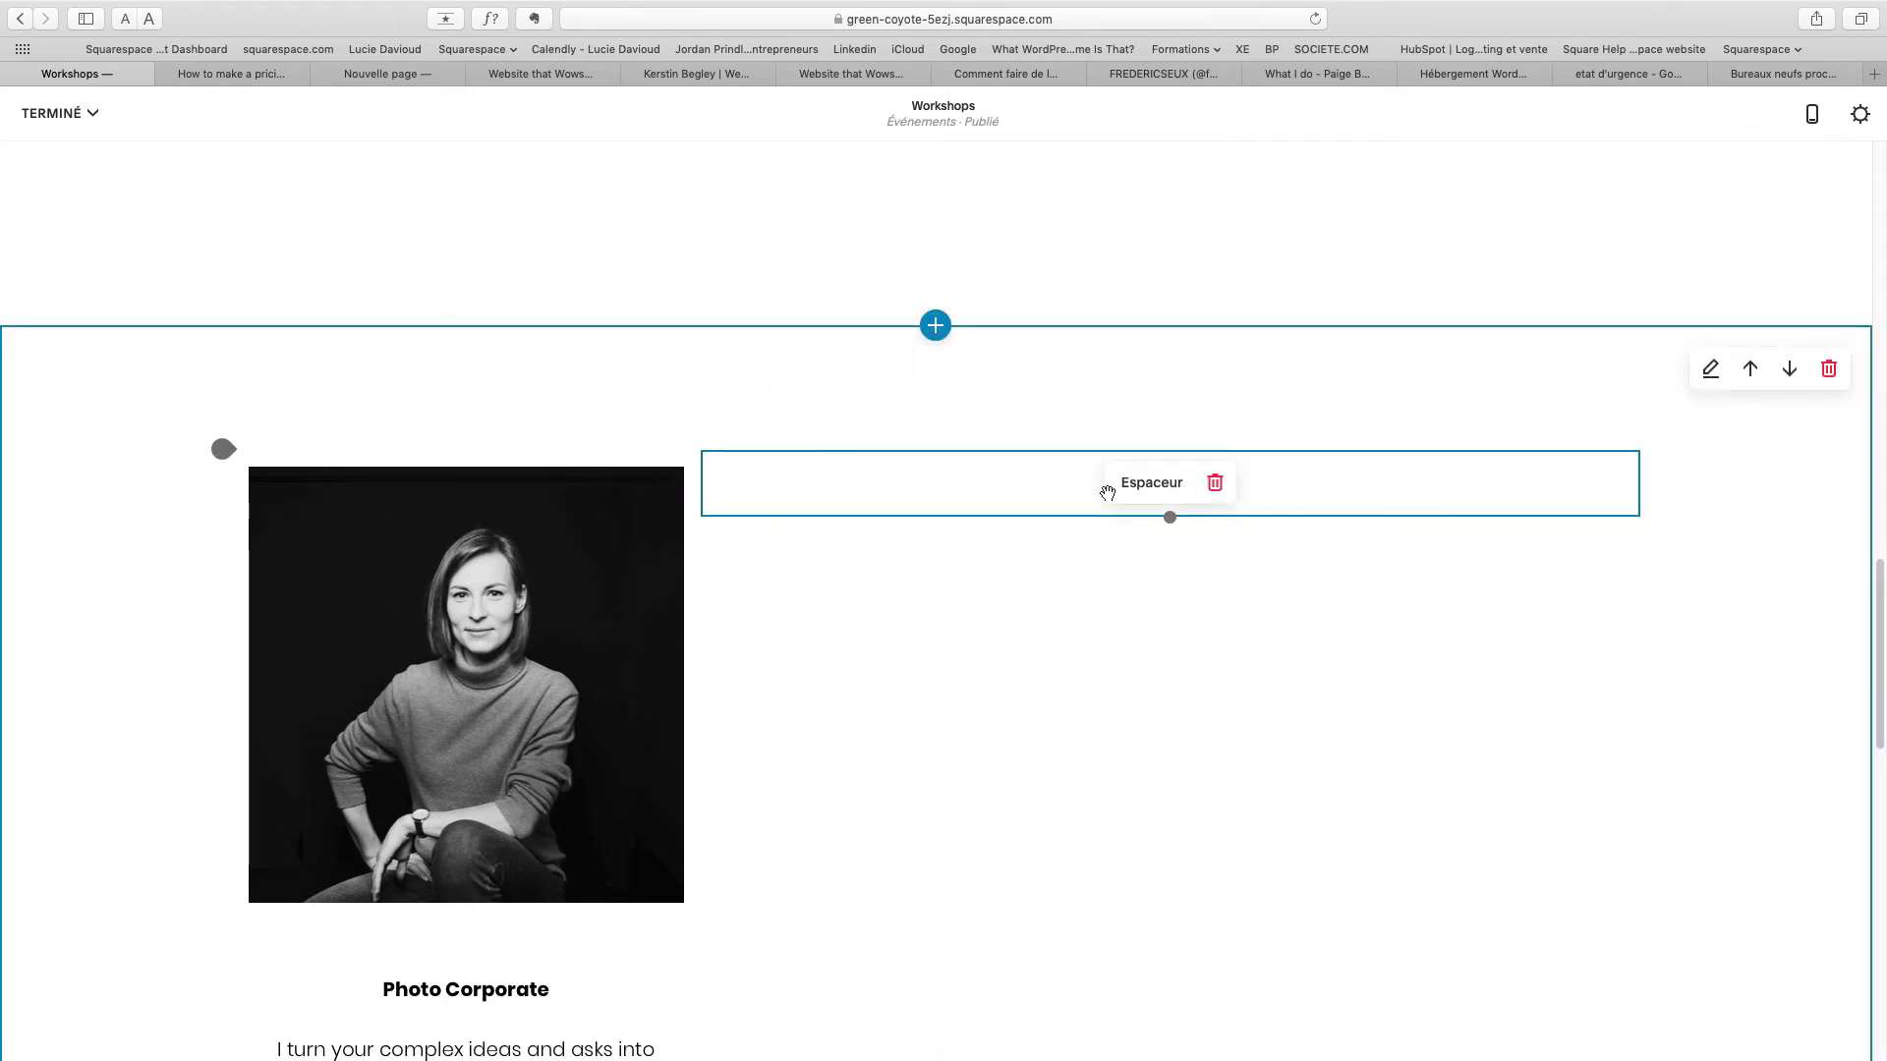
pyautogui.moveTo(1107, 492); pyautogui.dragTo(590, 443)
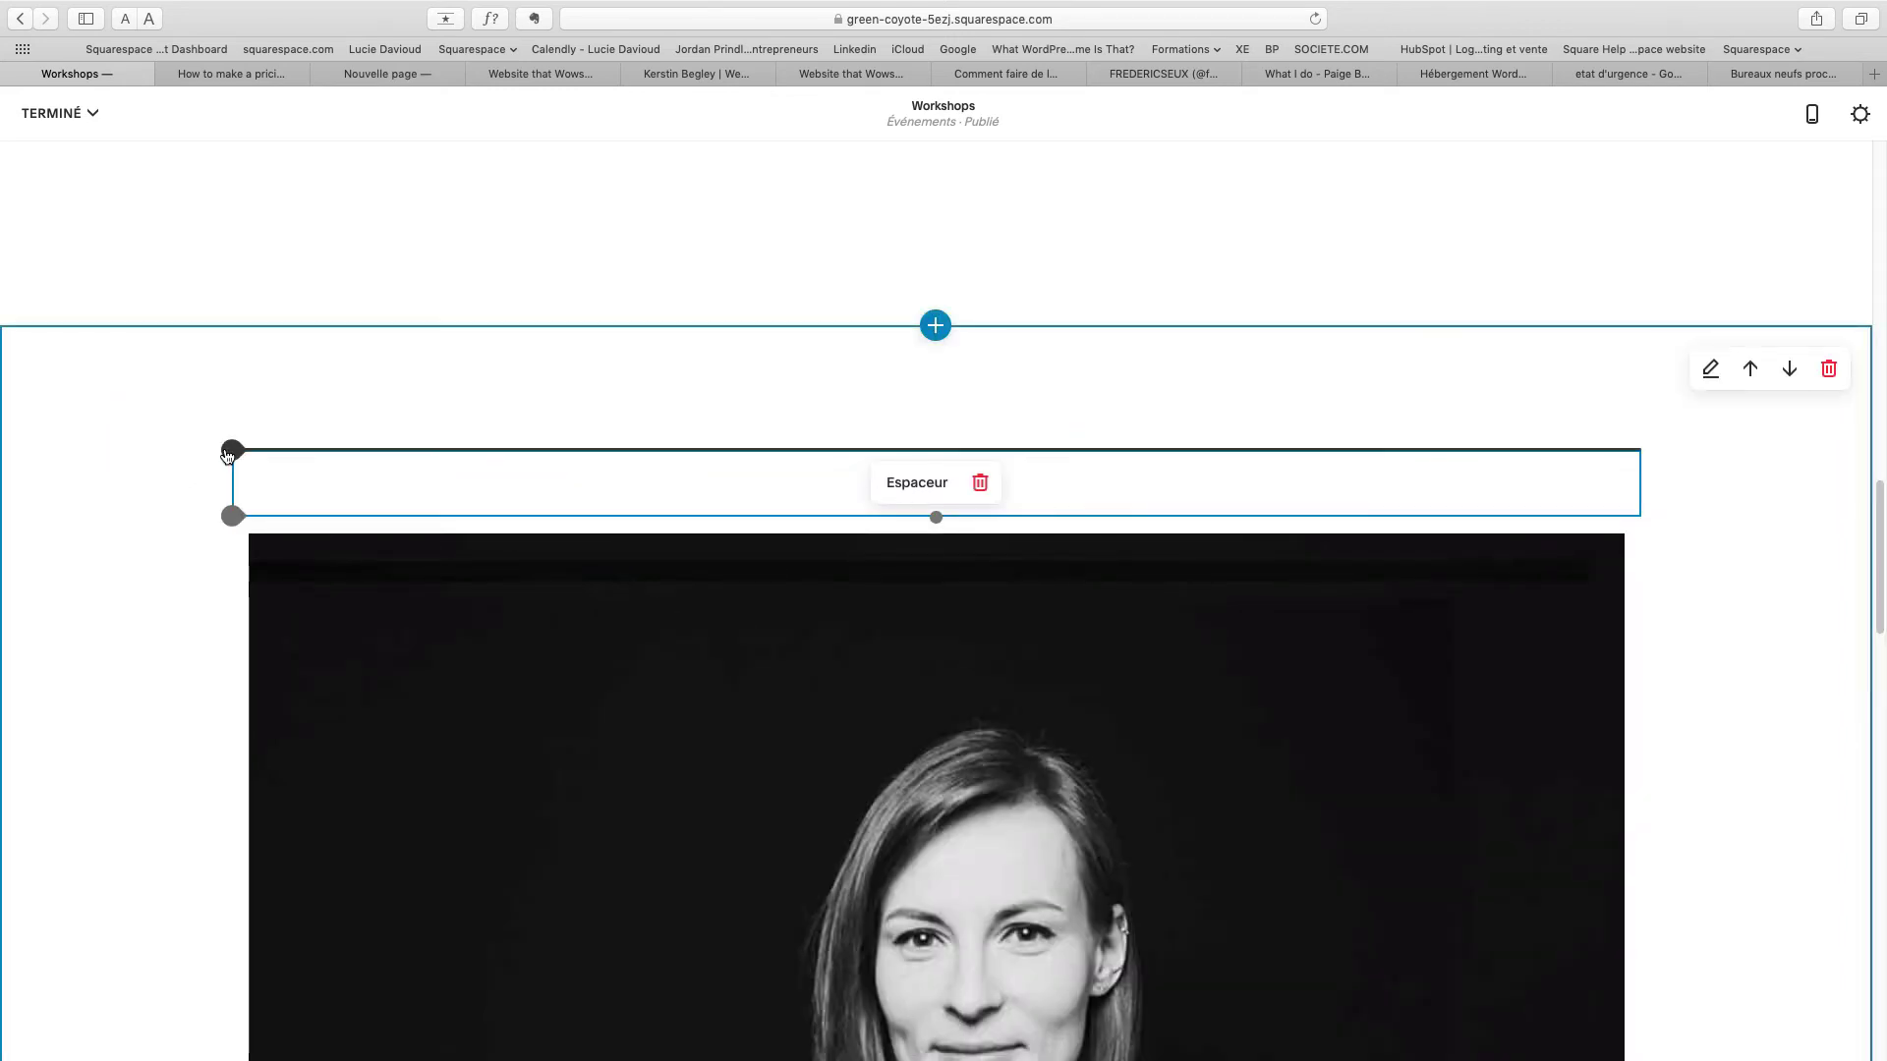
pyautogui.click(231, 450)
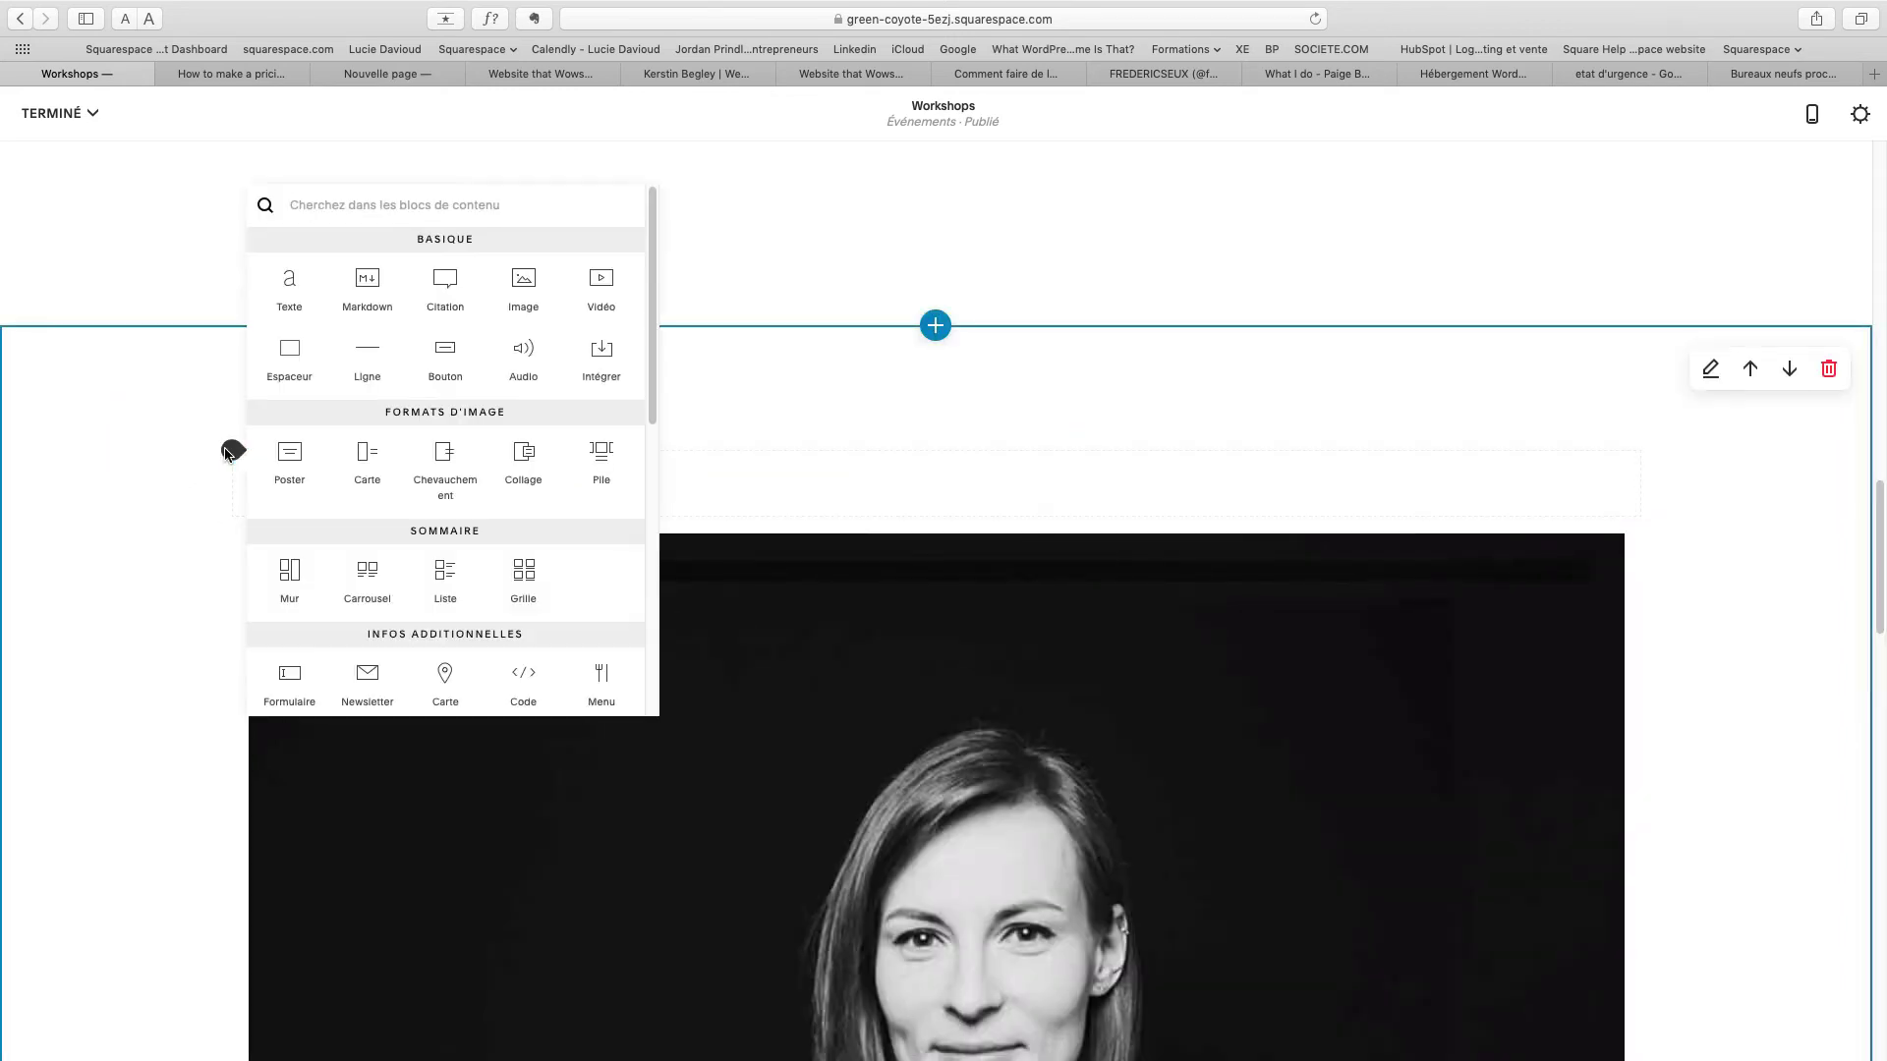
pyautogui.click(288, 363)
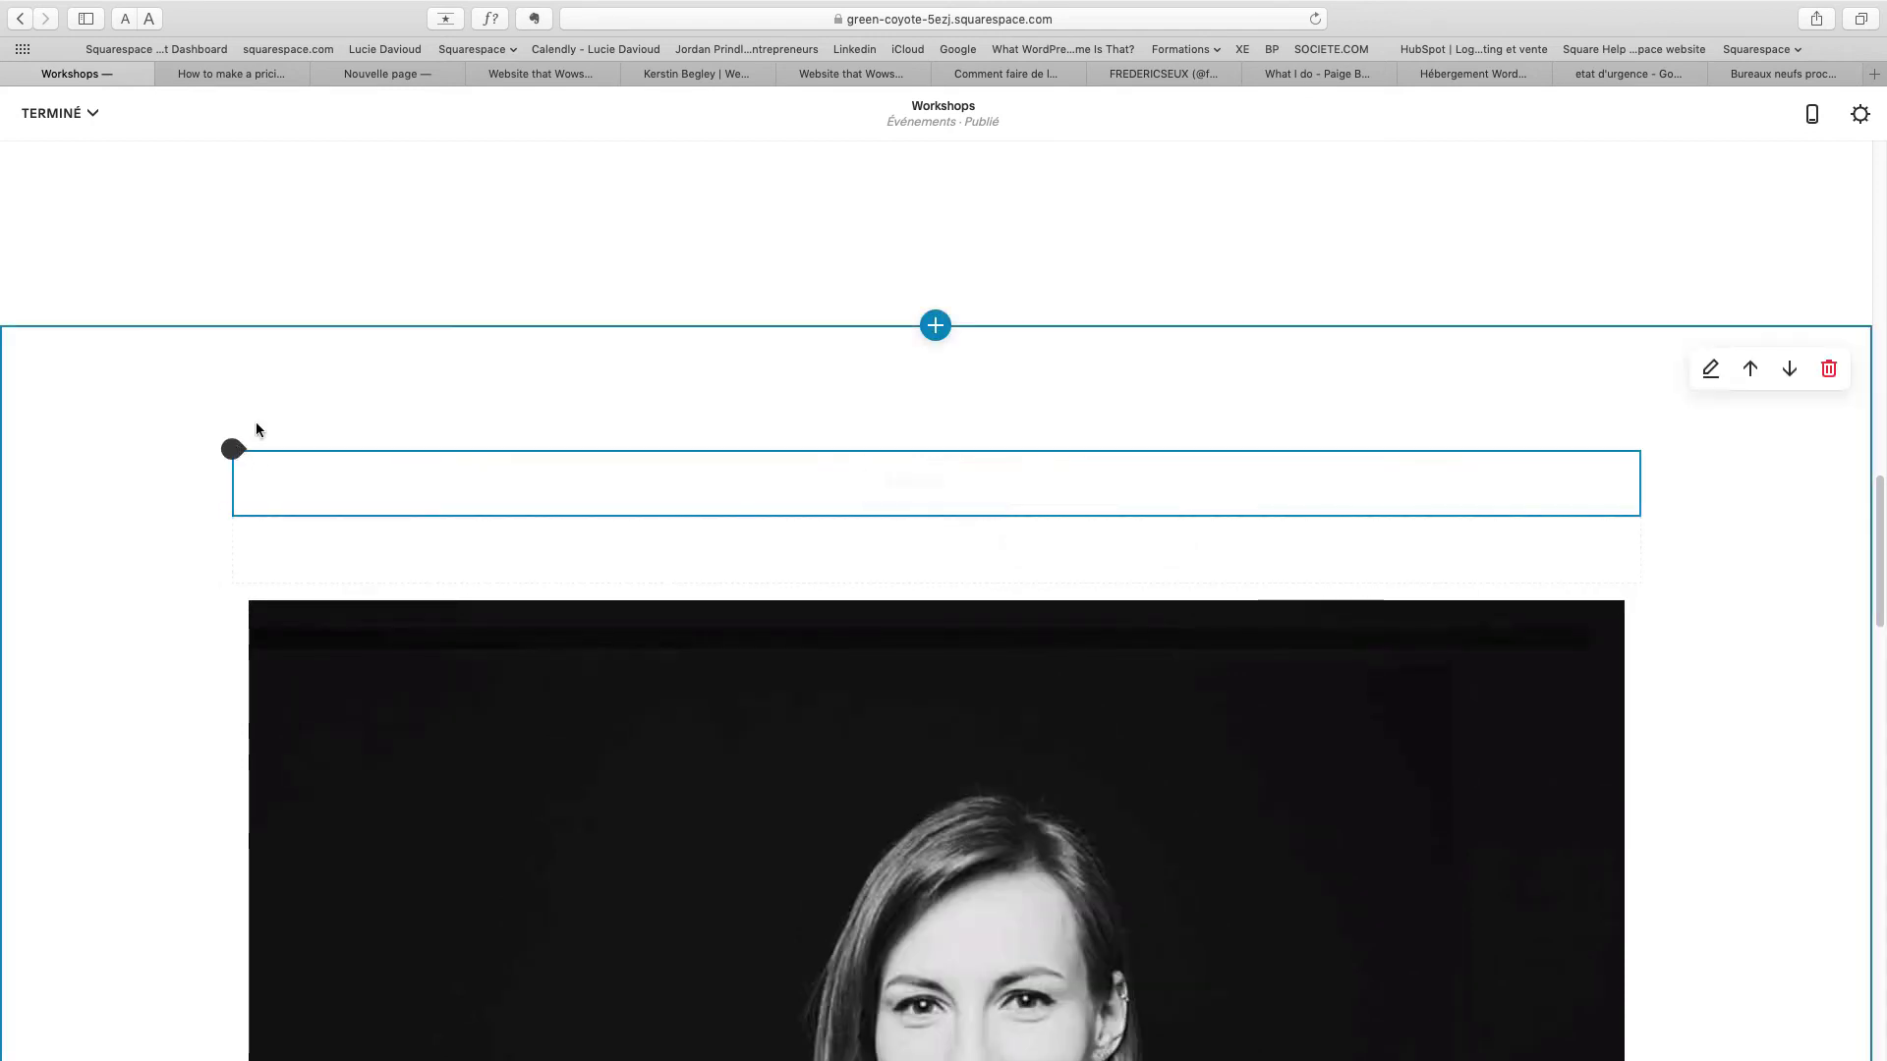
pyautogui.click(232, 449)
pyautogui.click(288, 365)
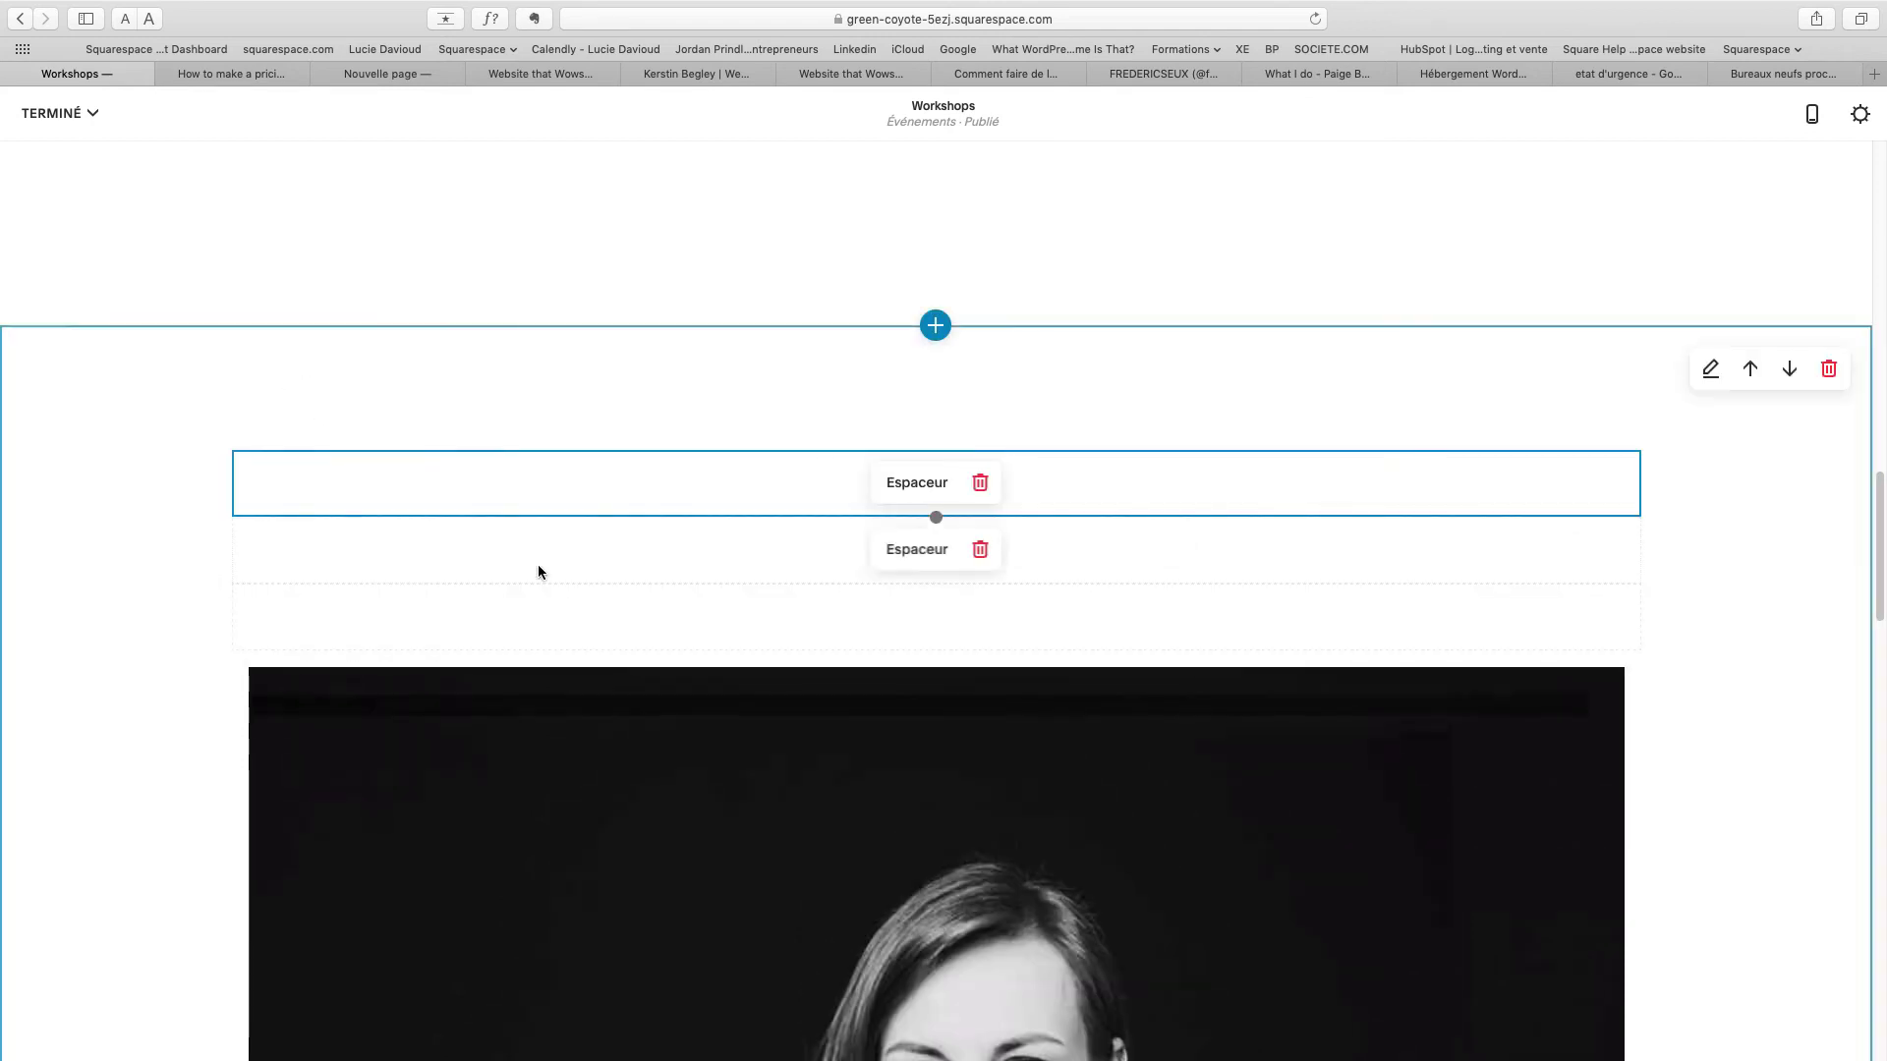
# Arrange the three Espaceur blocks side by side in one row and place the image block under the first one.
pyautogui.moveTo(926, 550); pyautogui.dragTo(333, 492)
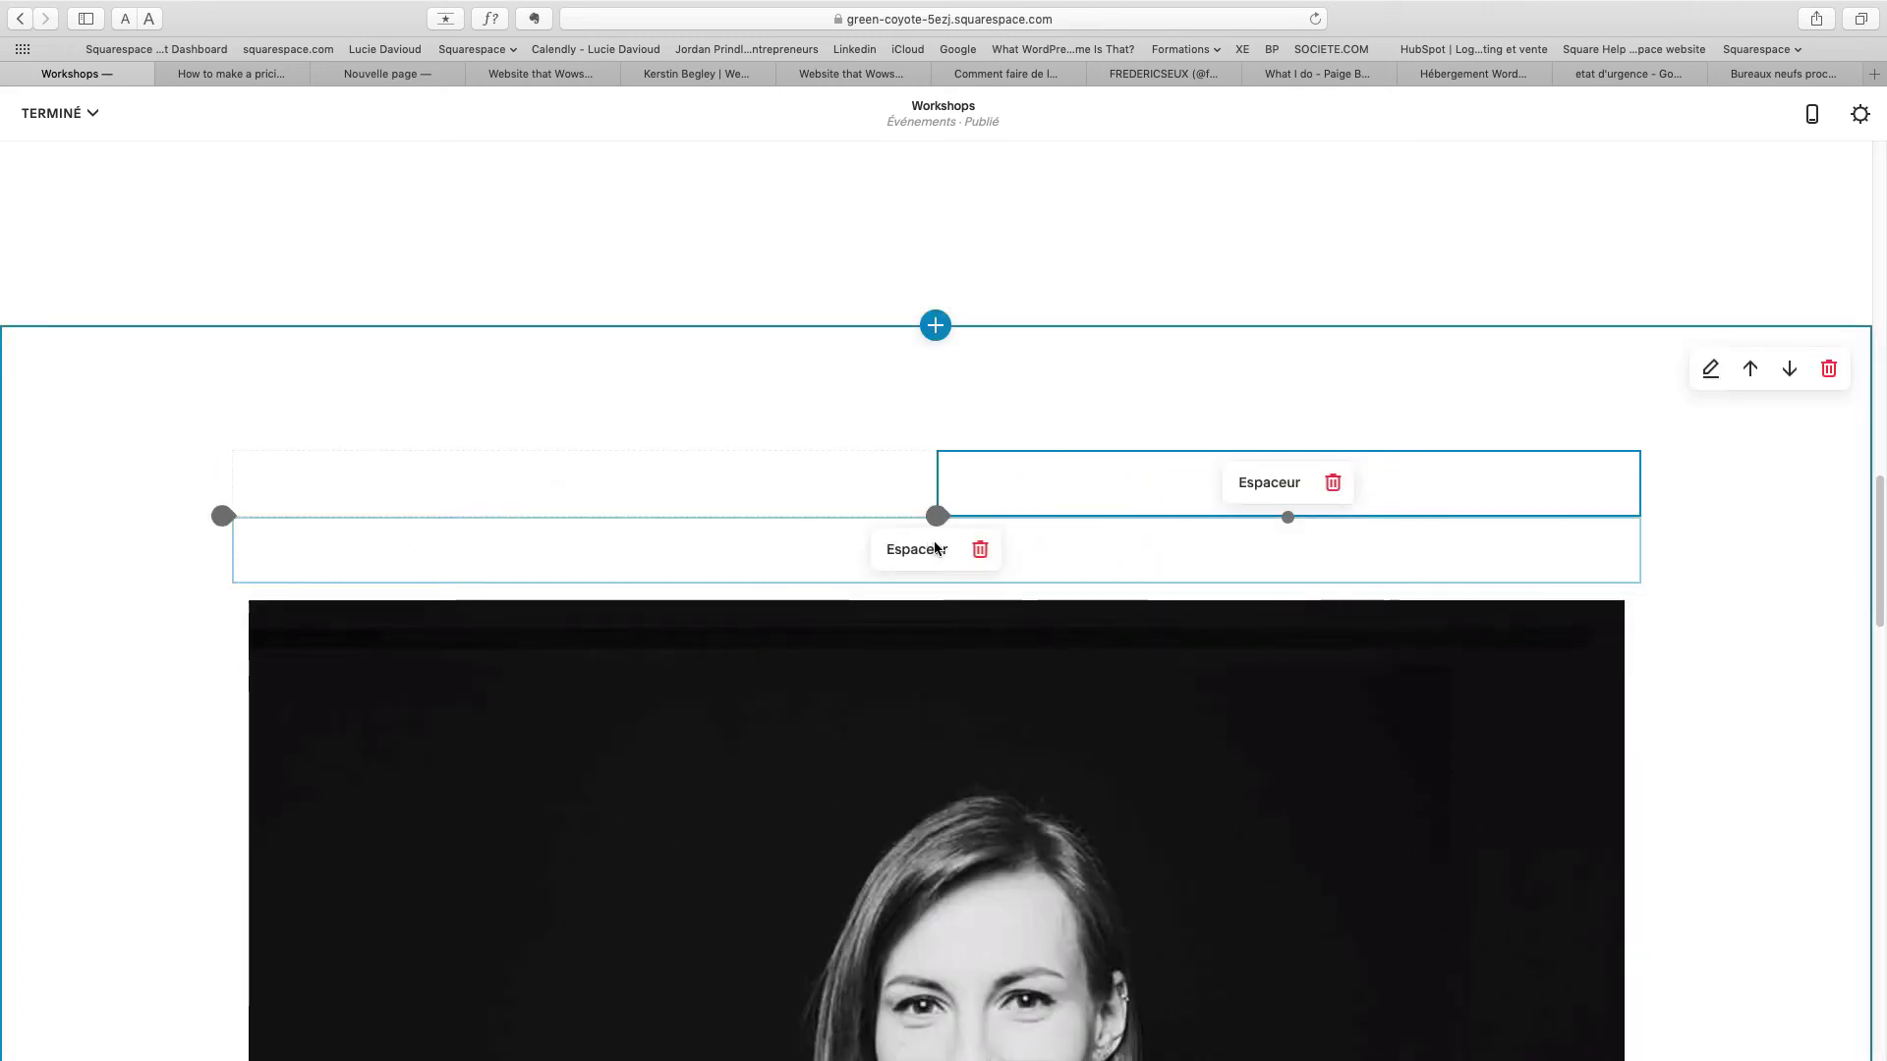
pyautogui.moveTo(934, 548); pyautogui.dragTo(248, 481)
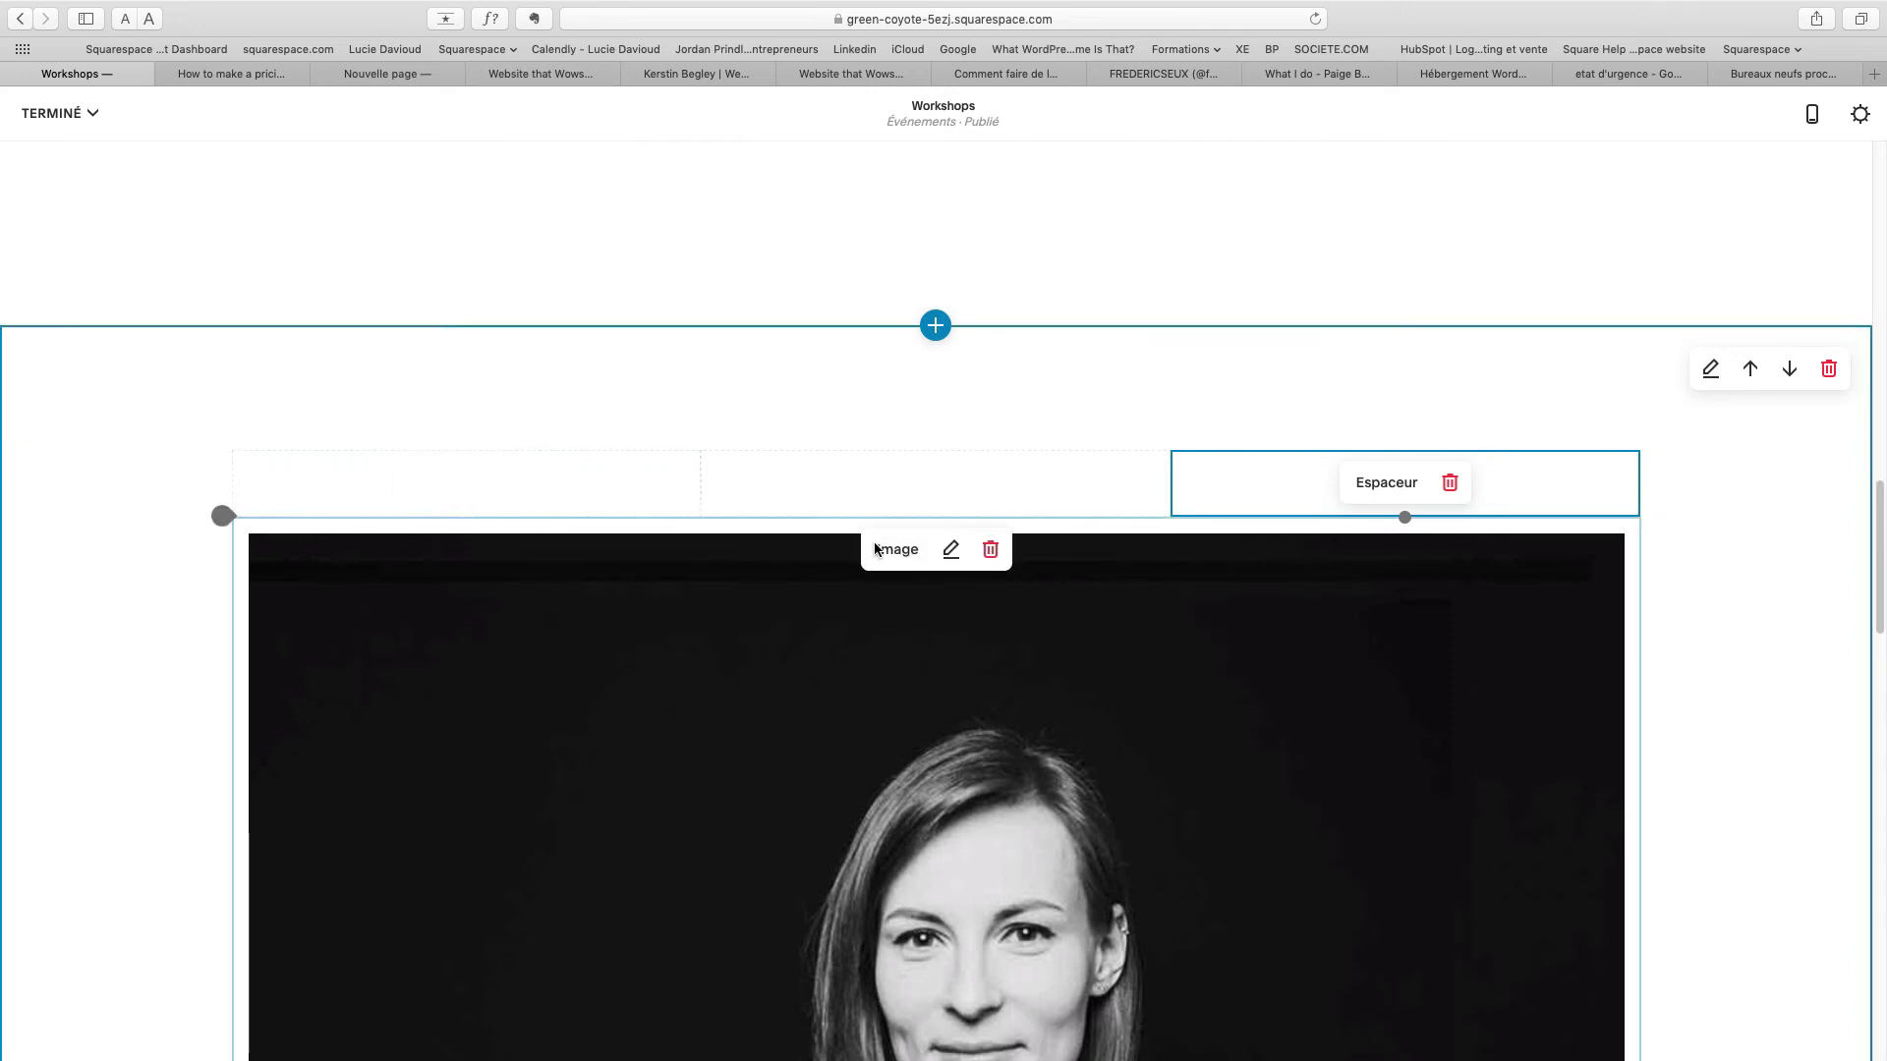
pyautogui.moveTo(905, 555); pyautogui.dragTo(400, 503)
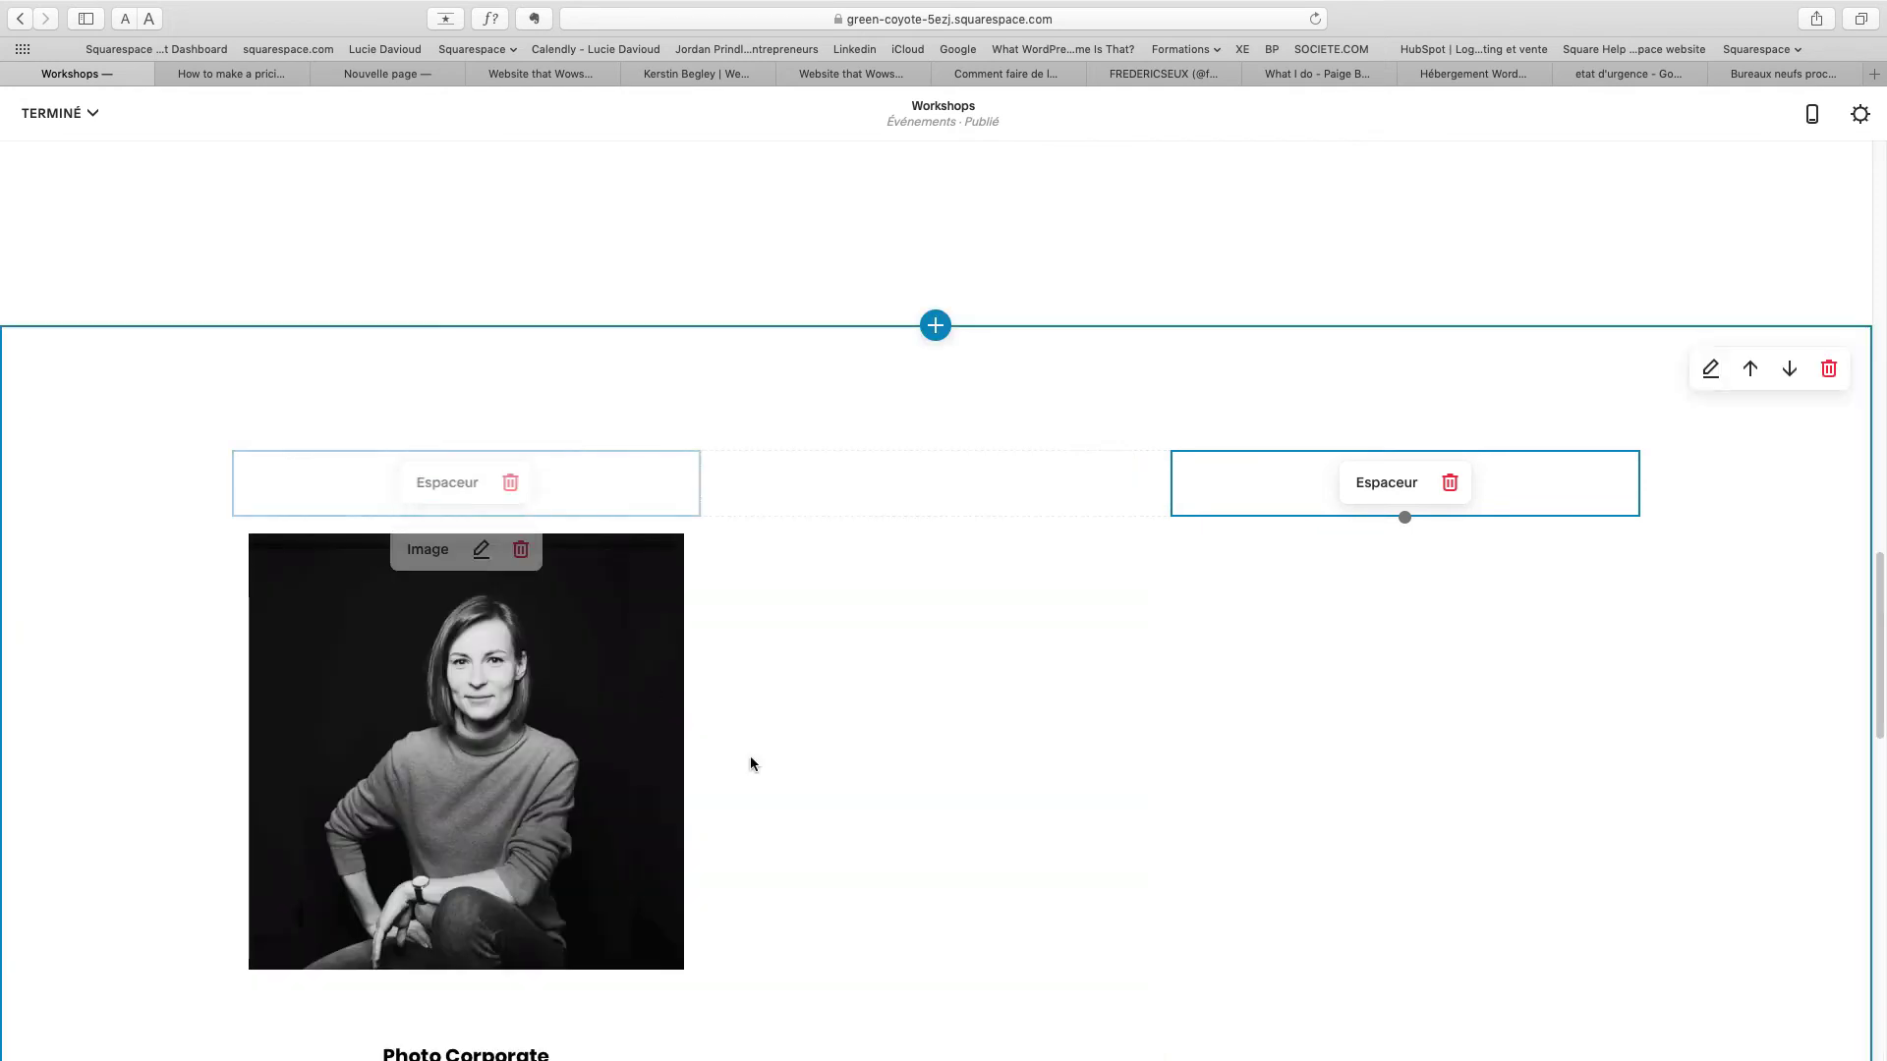
# Add a Pile image block in the middle column beside the Photo Corporate block and upload stephanie.jpg into it.
pyautogui.scroll(-5, 828, 831)
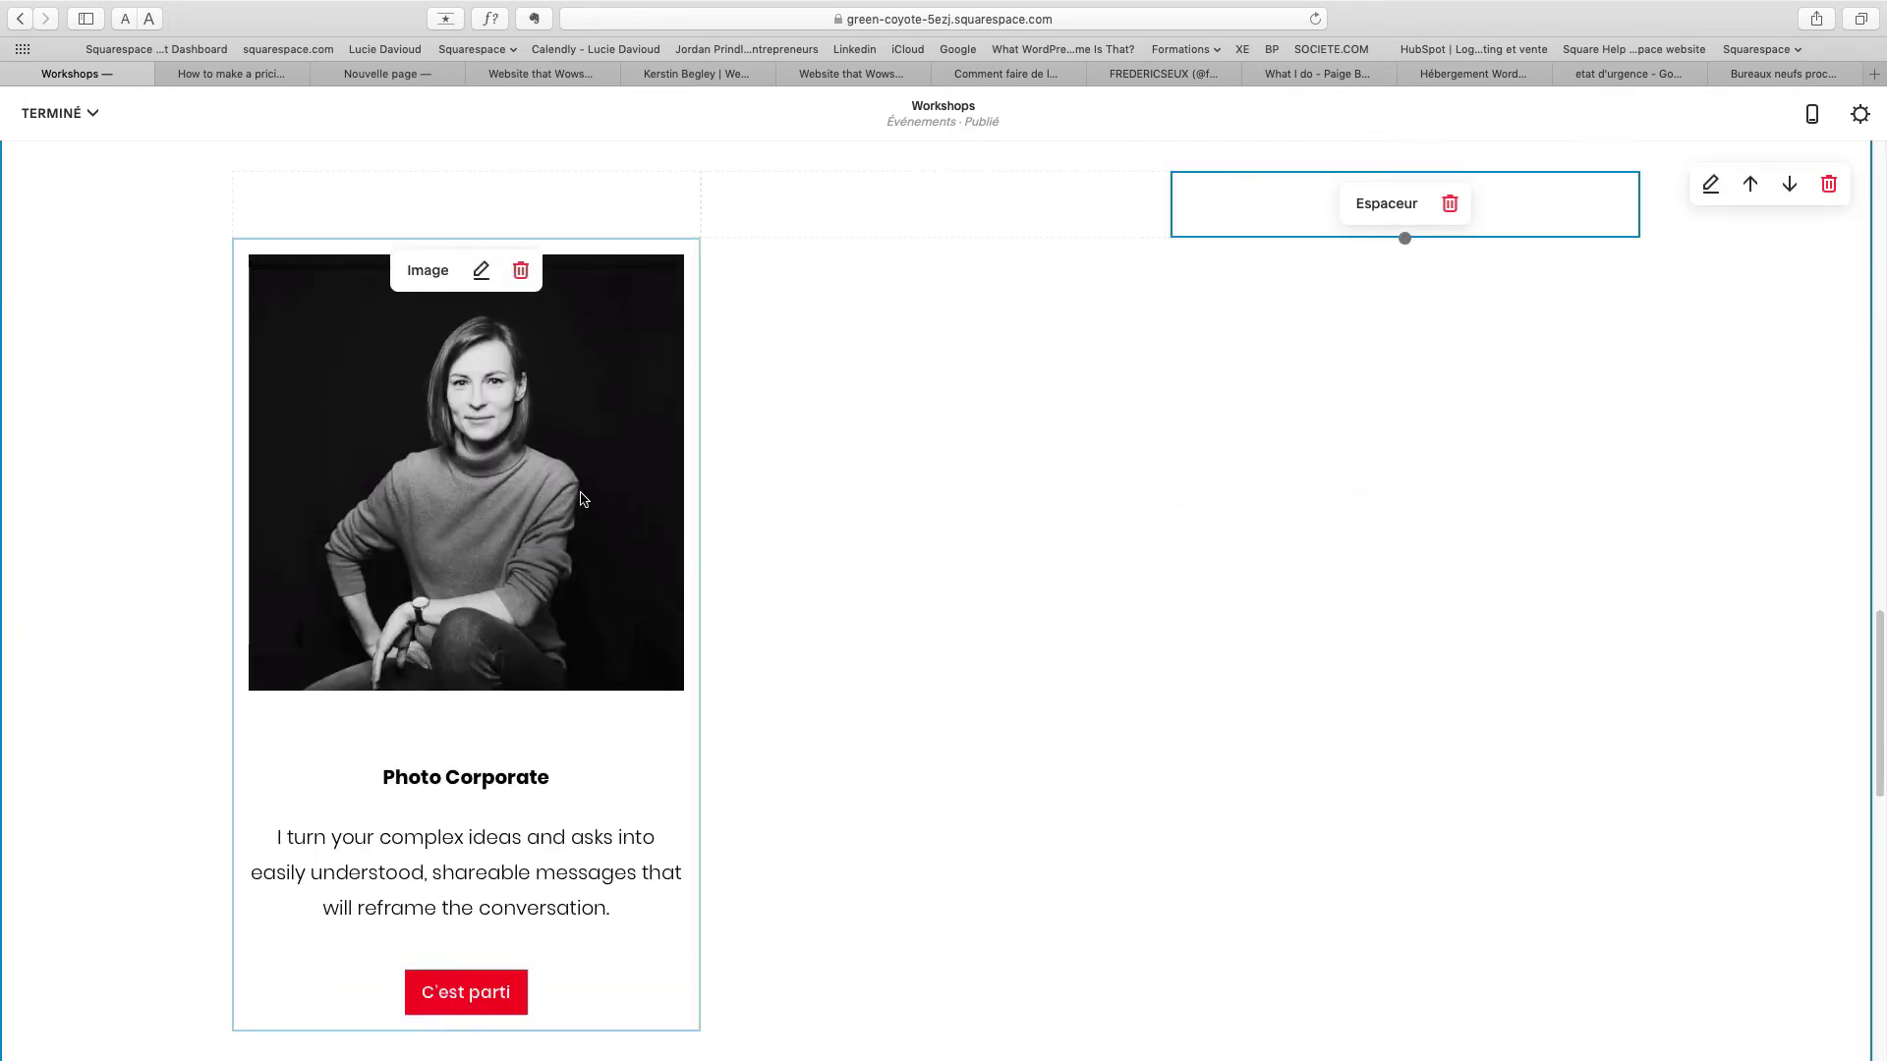
pyautogui.scroll(5, 556, 530)
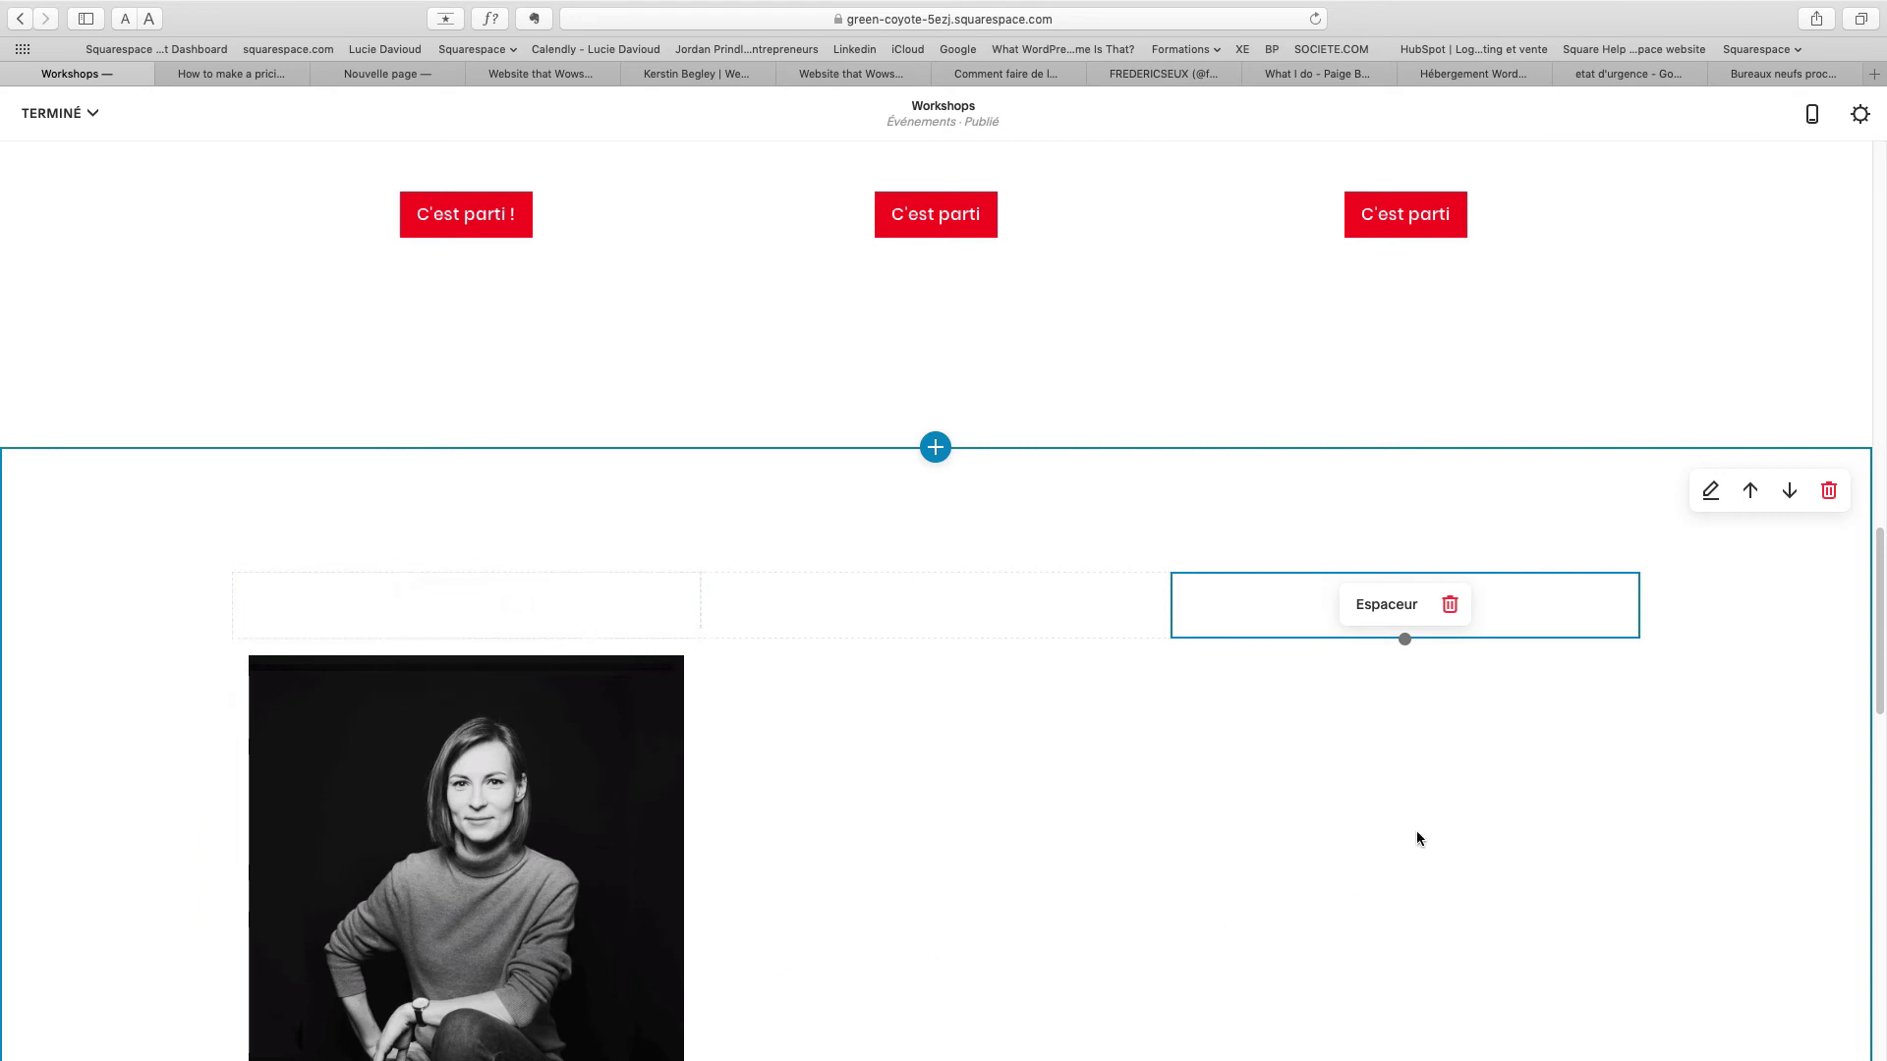
pyautogui.scroll(-6, 828, 767)
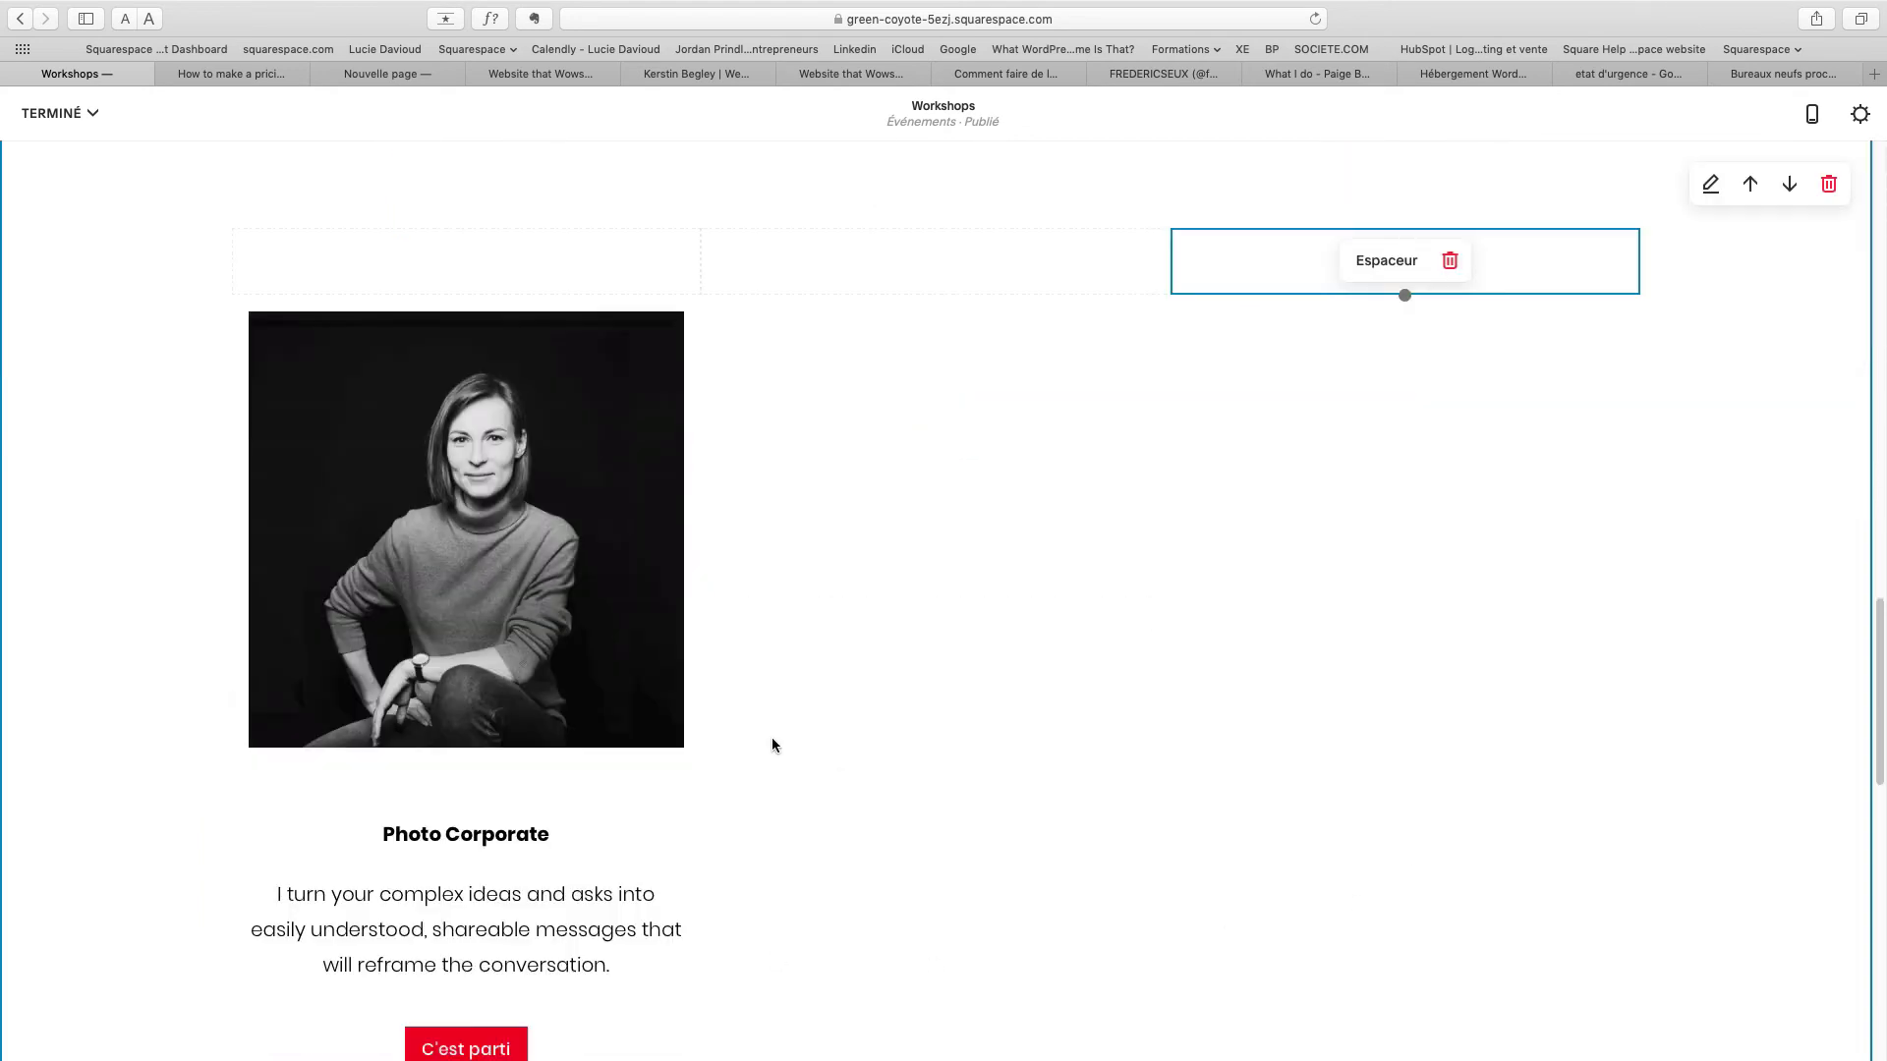
pyautogui.scroll(2, 771, 745)
pyautogui.scroll(2, 770, 745)
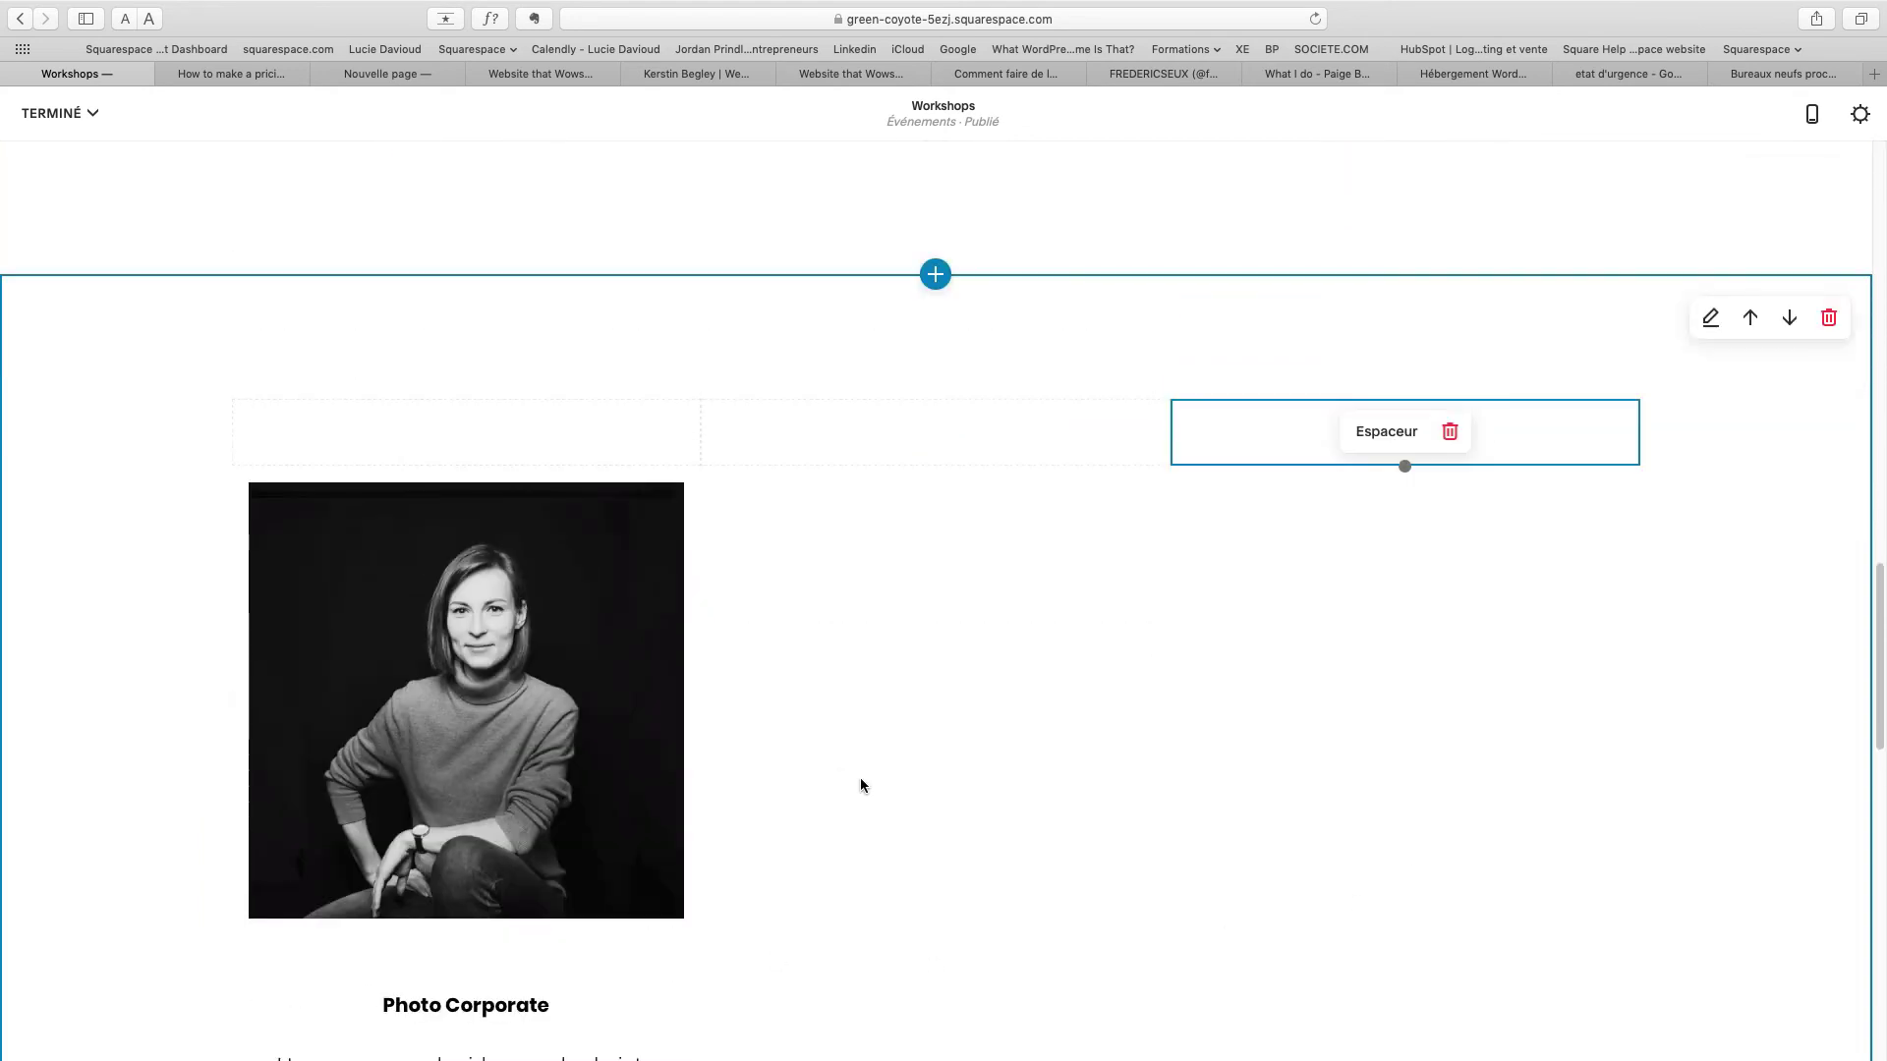
pyautogui.scroll(-3, 784, 711)
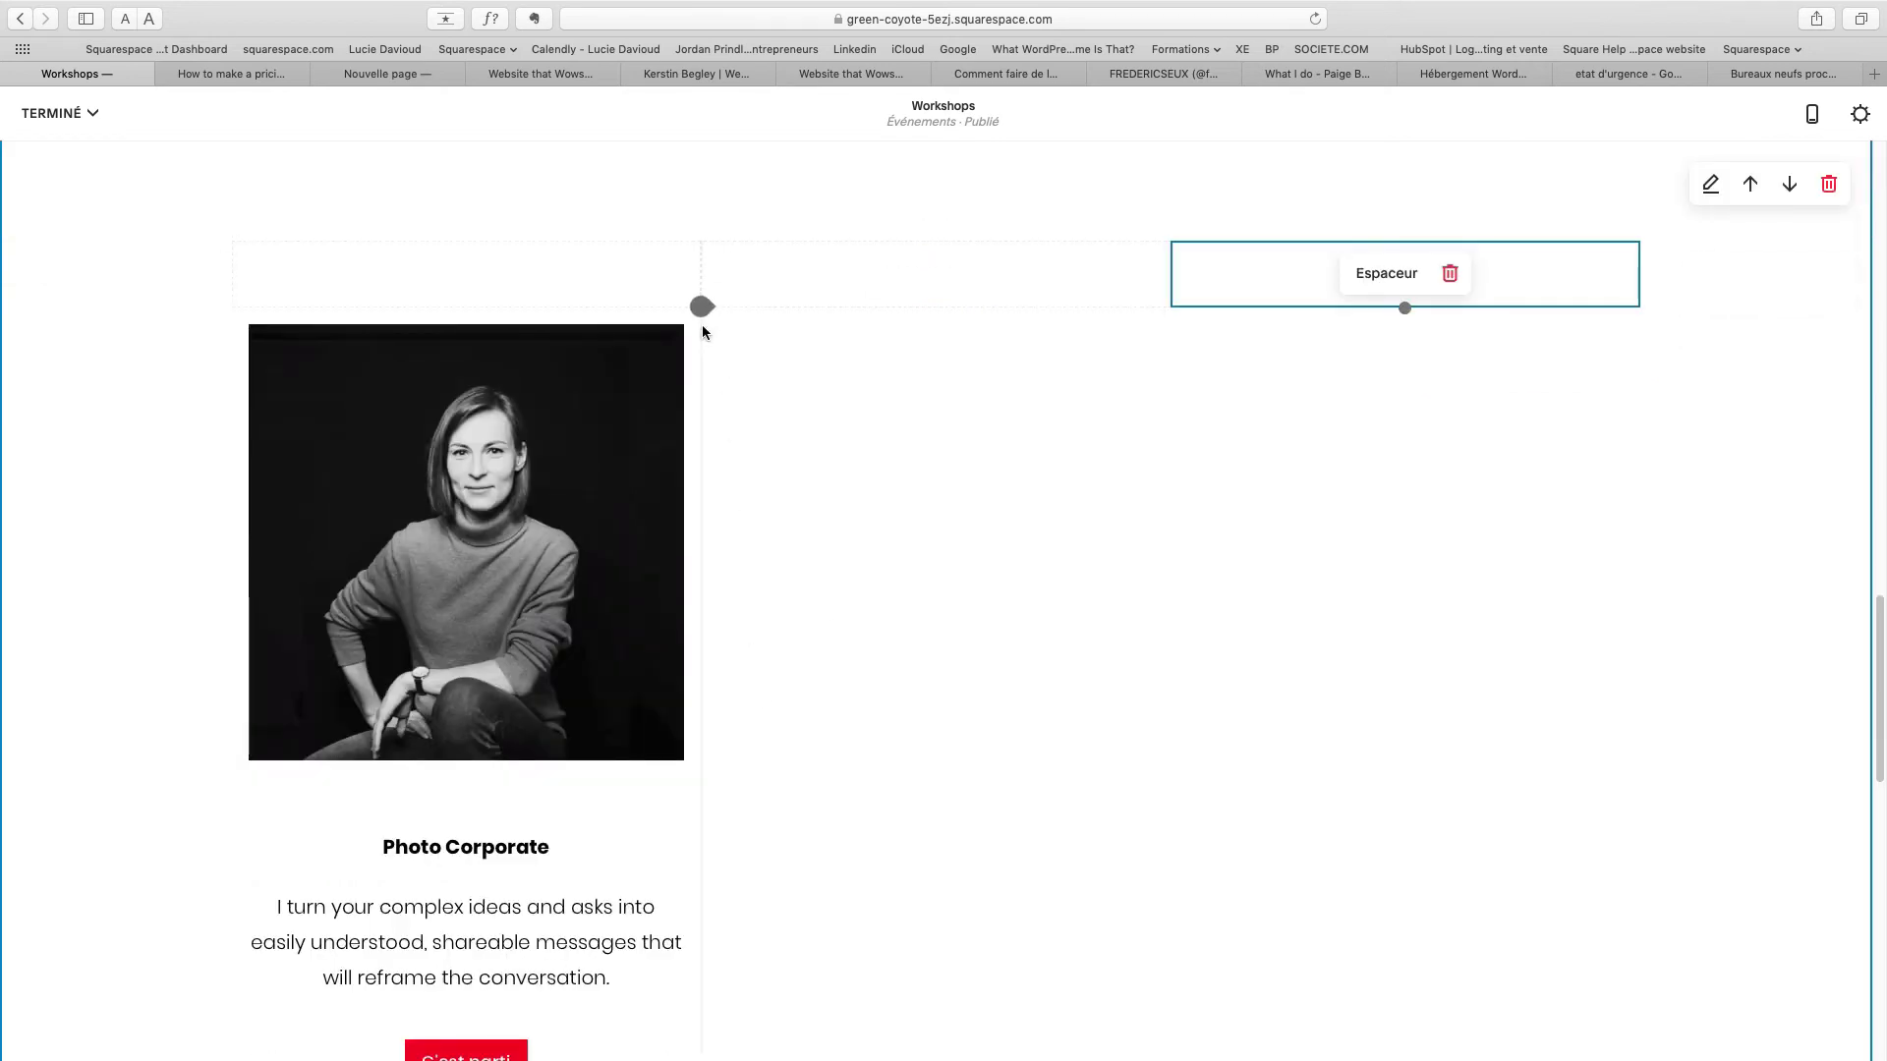
pyautogui.click(702, 308)
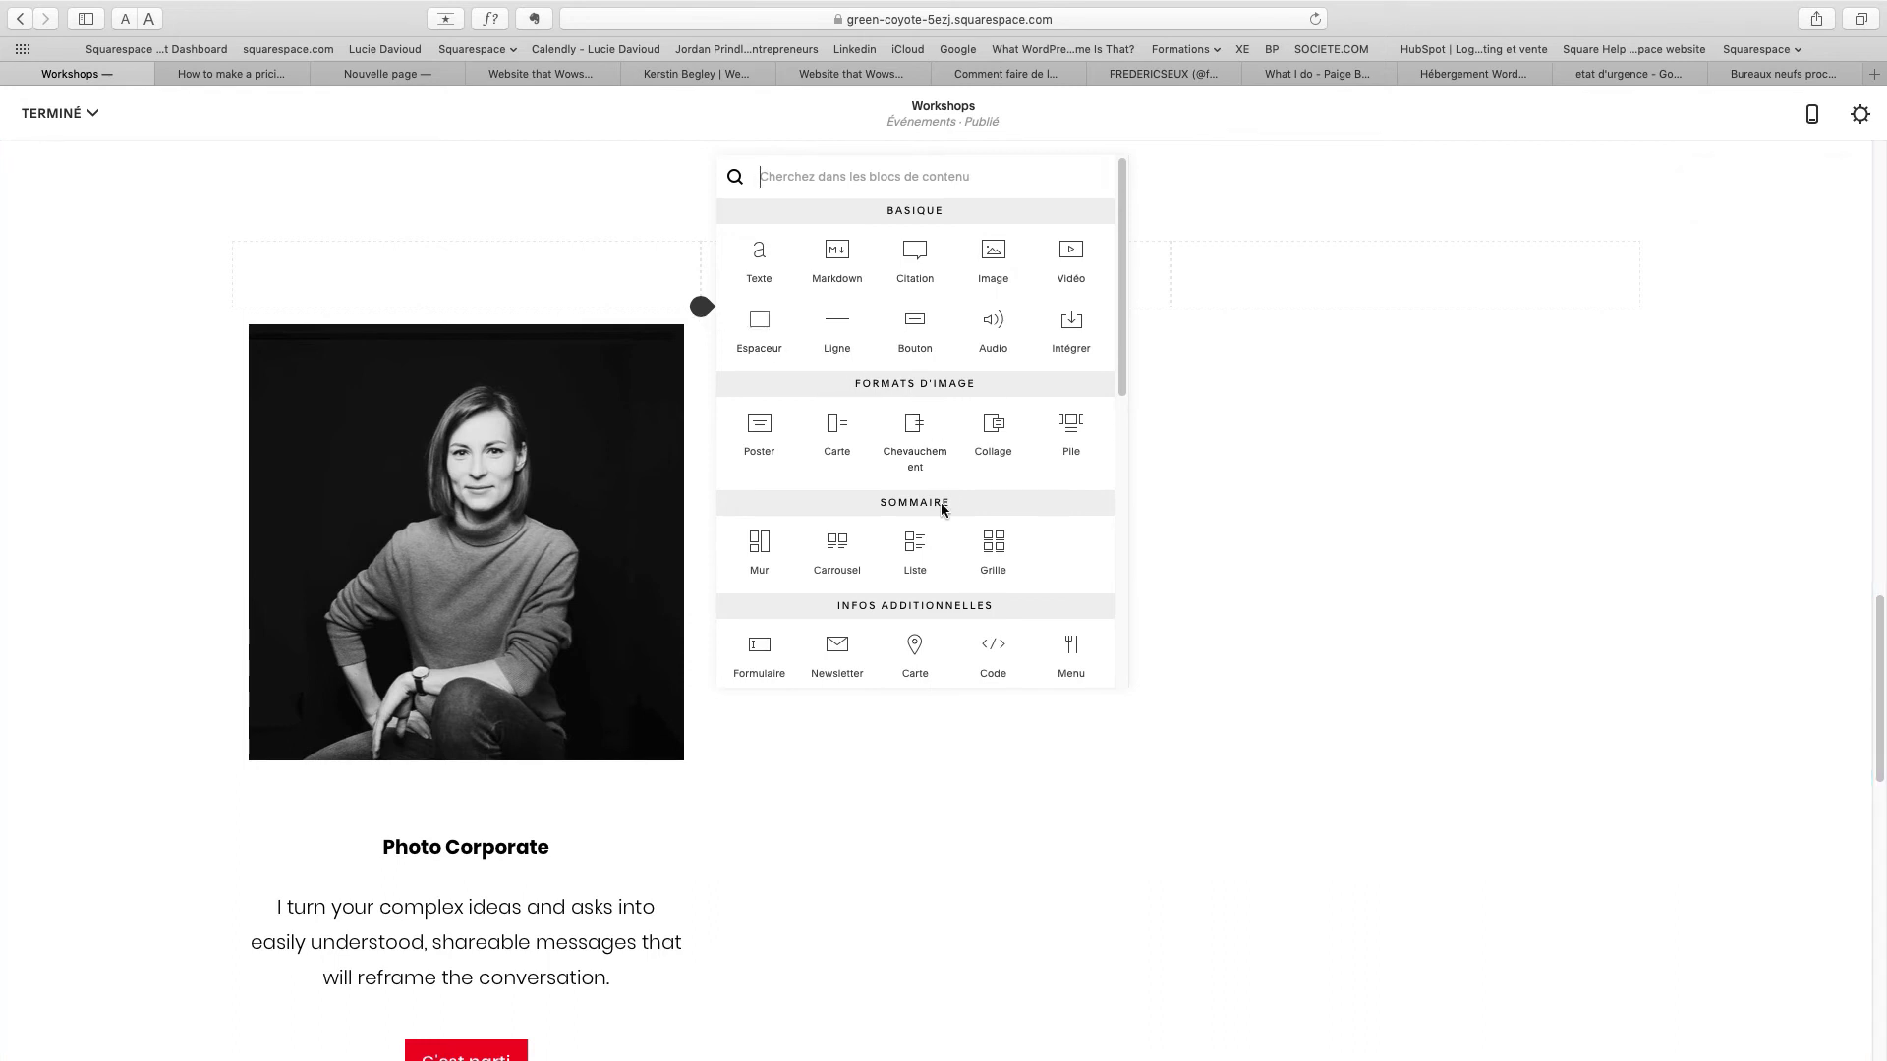
pyautogui.click(1071, 424)
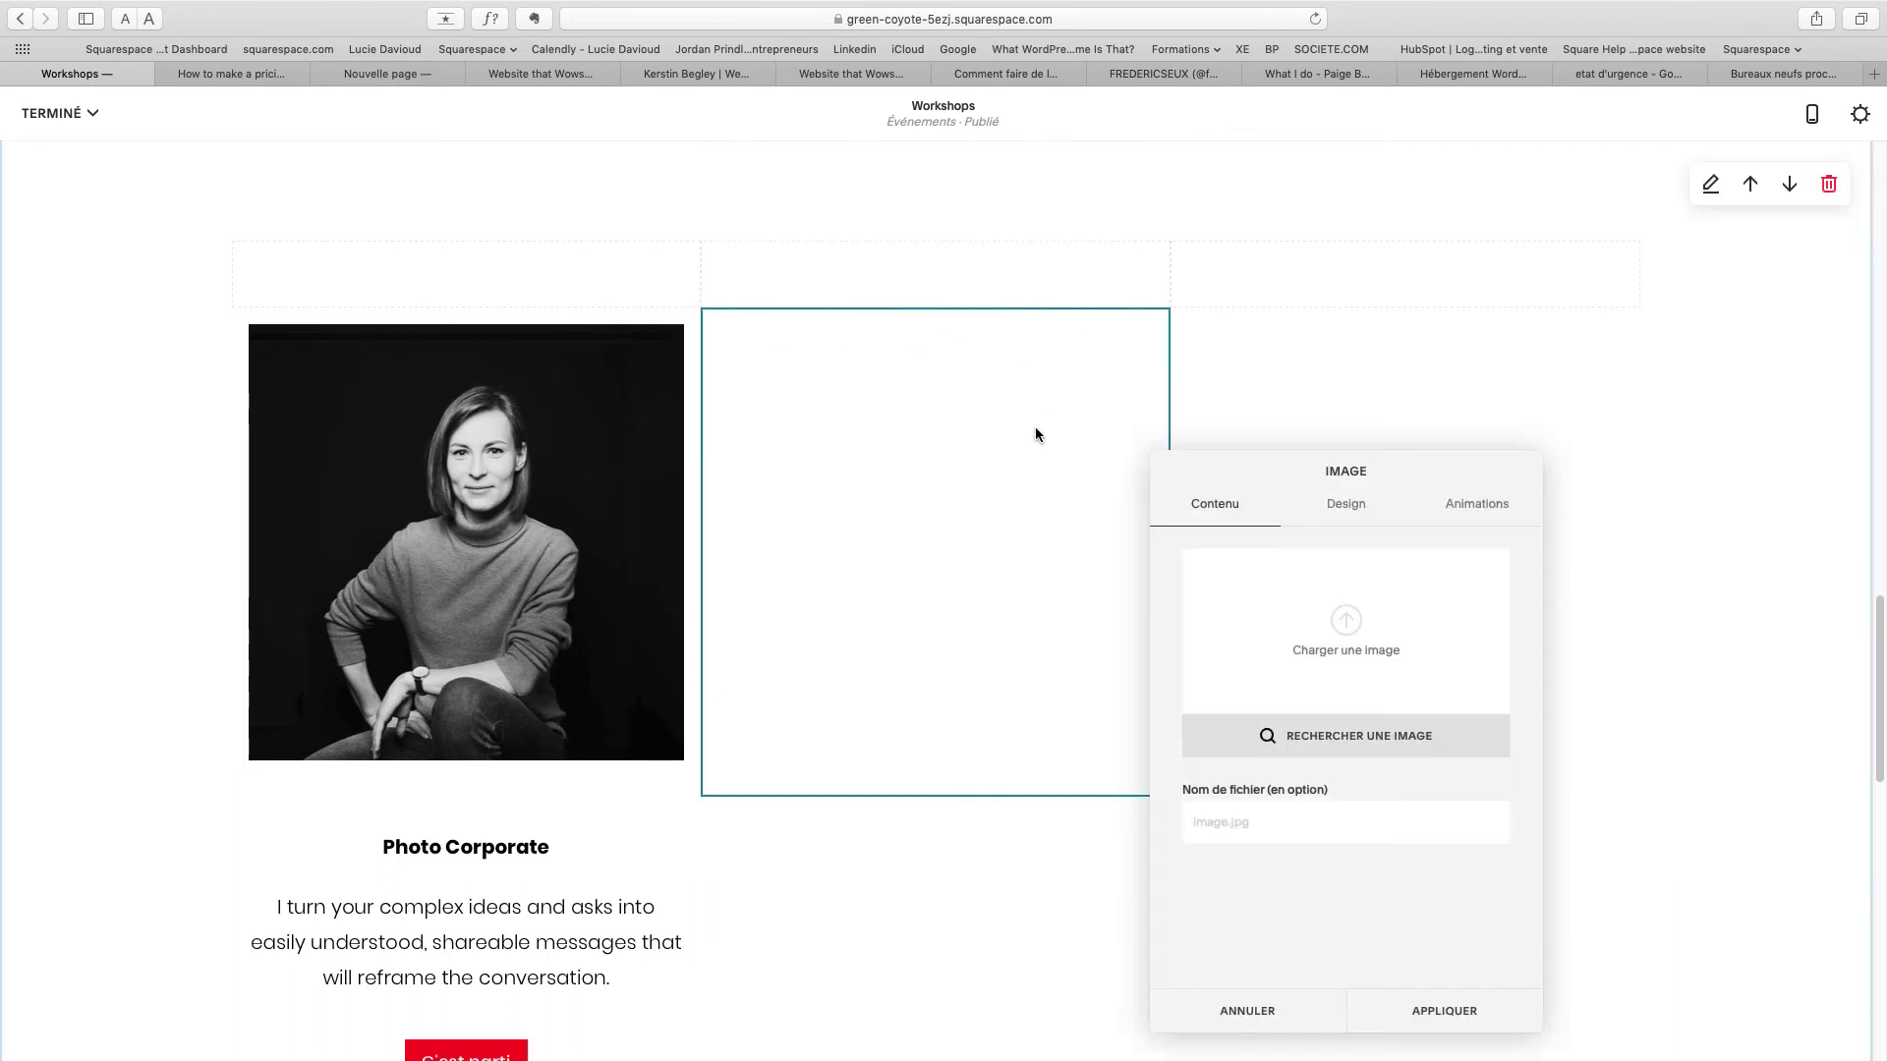
pyautogui.click(1353, 623)
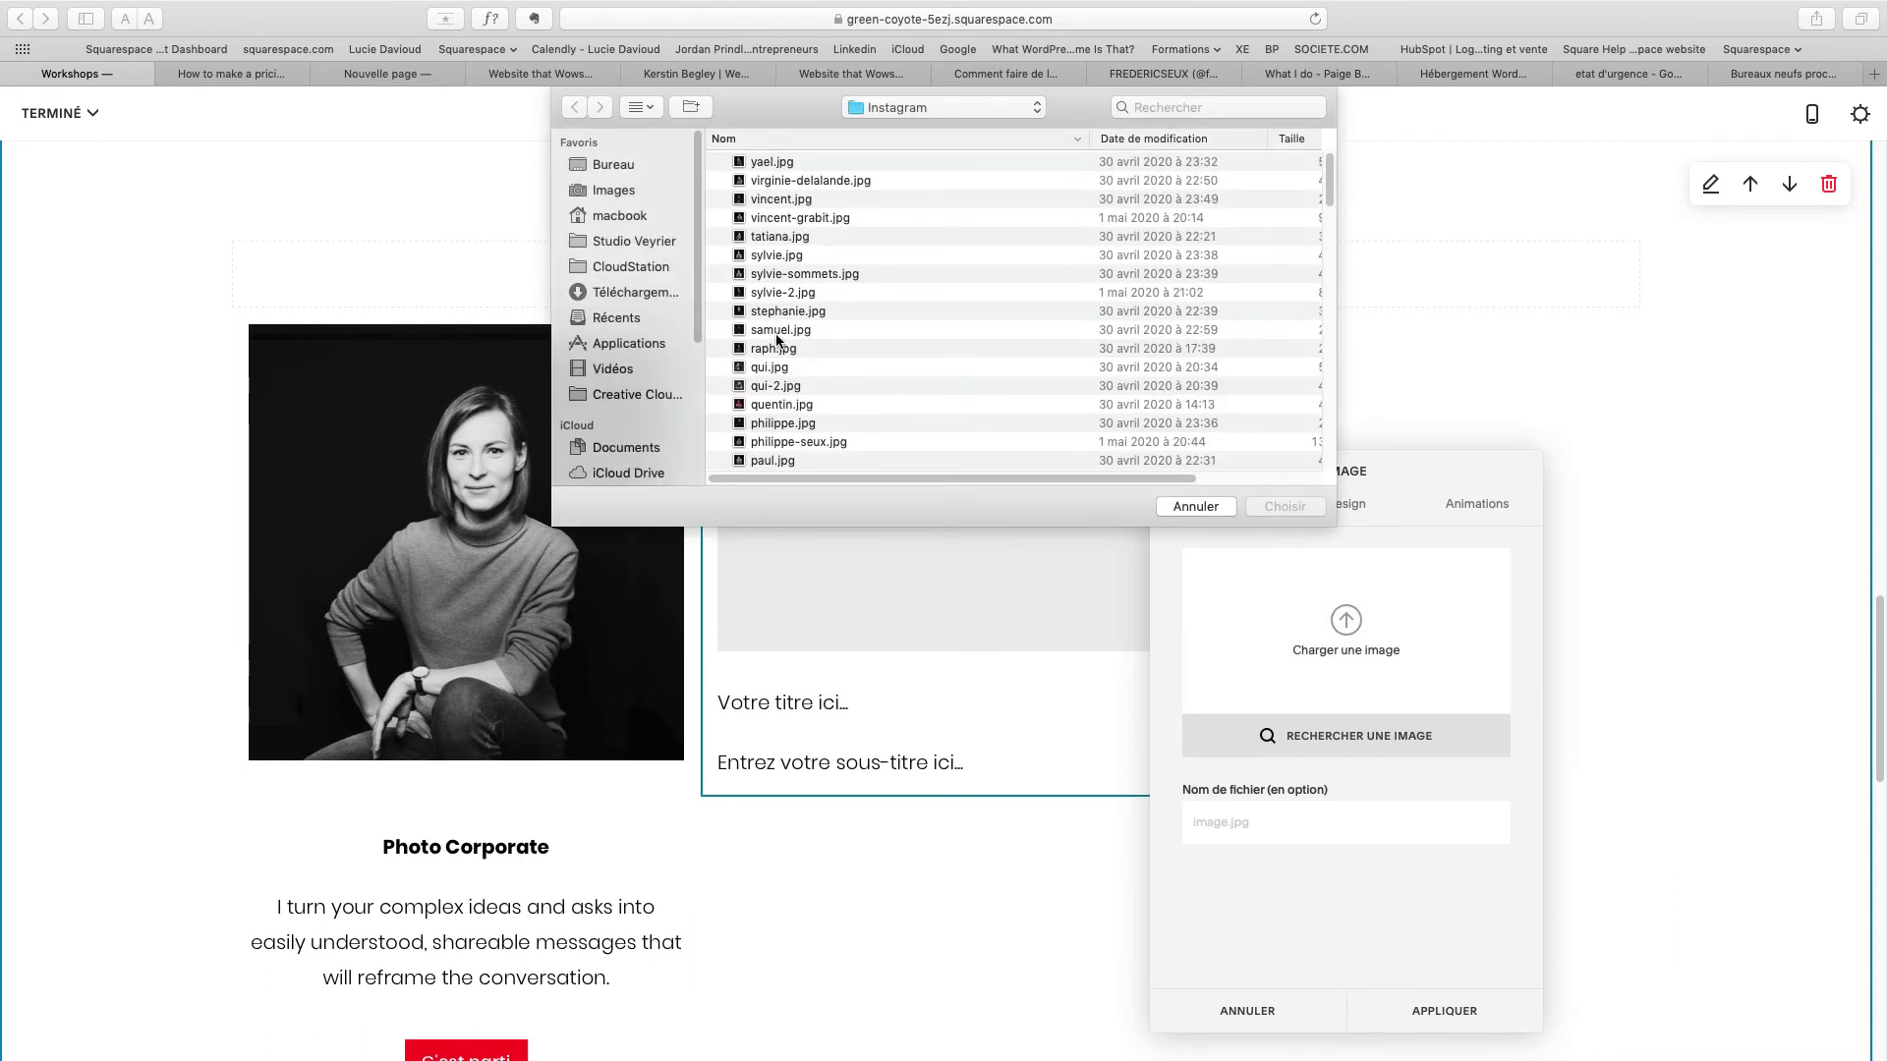
pyautogui.click(785, 311)
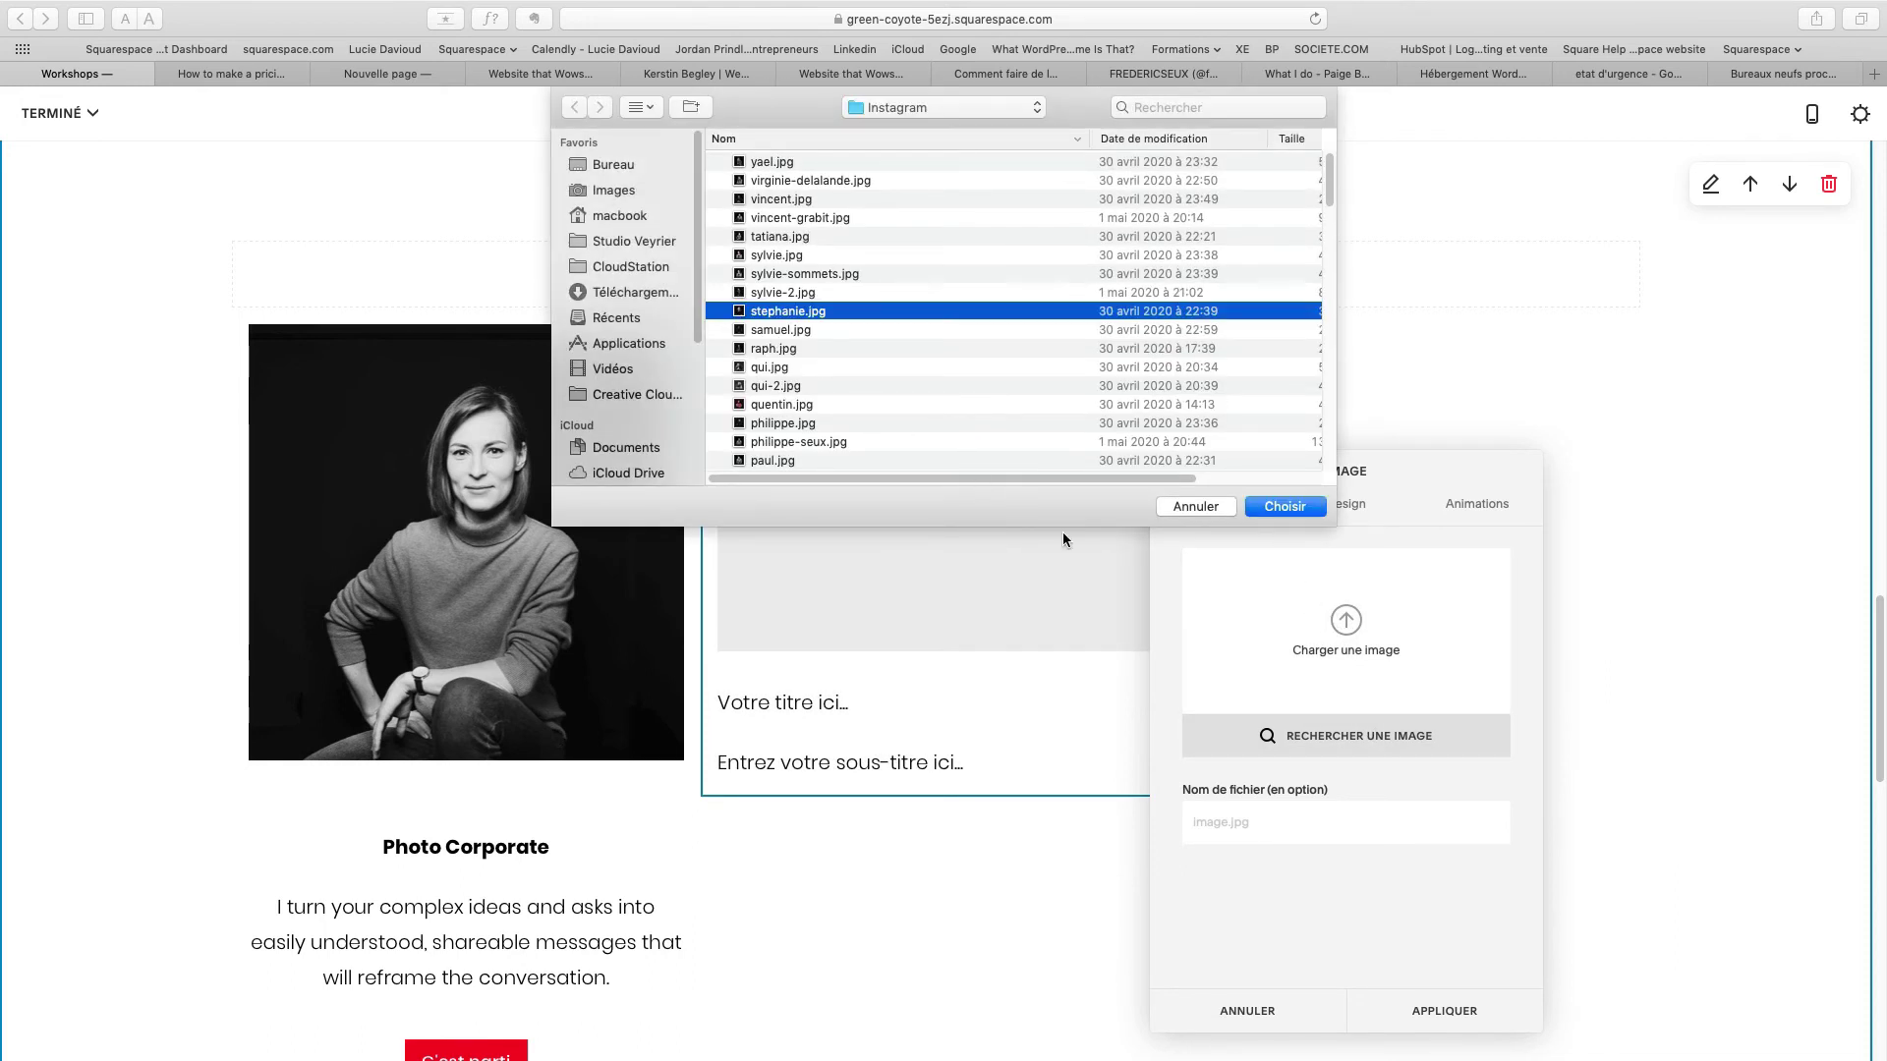
pyautogui.click(1284, 507)
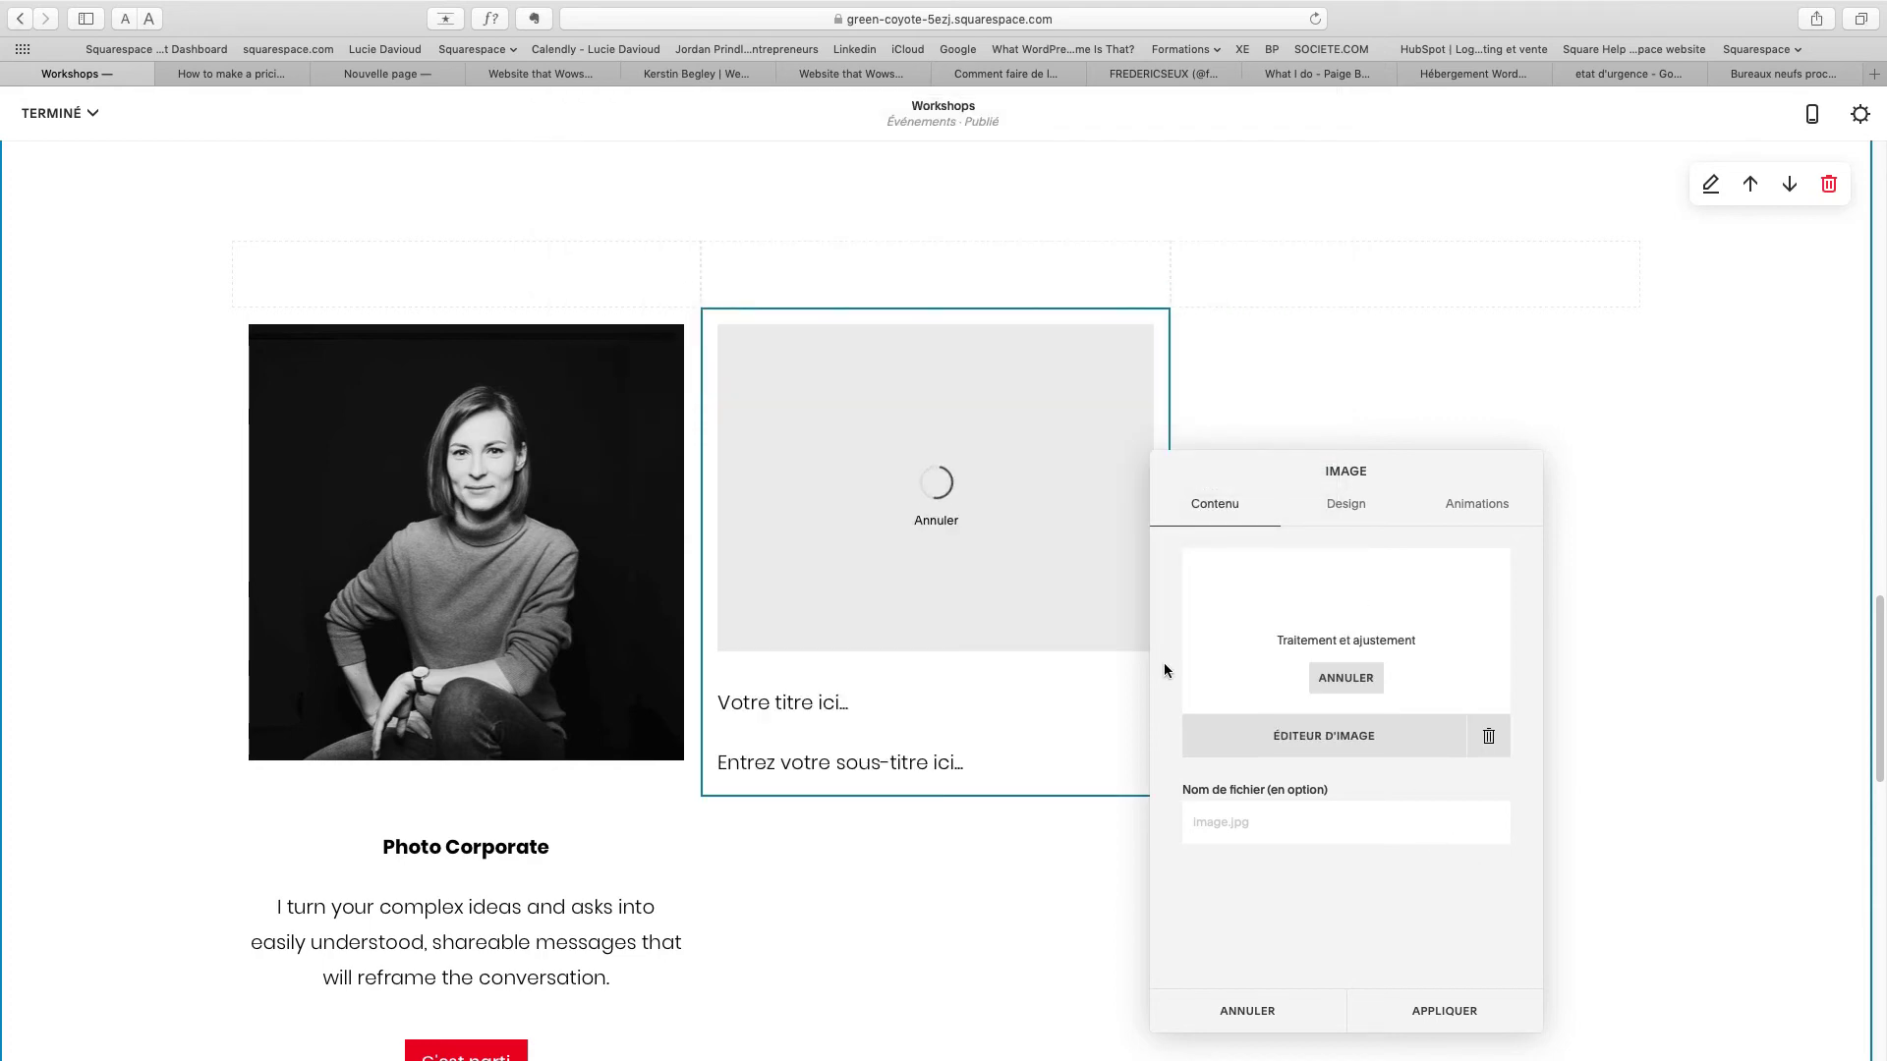
pyautogui.scroll(5, 894, 496)
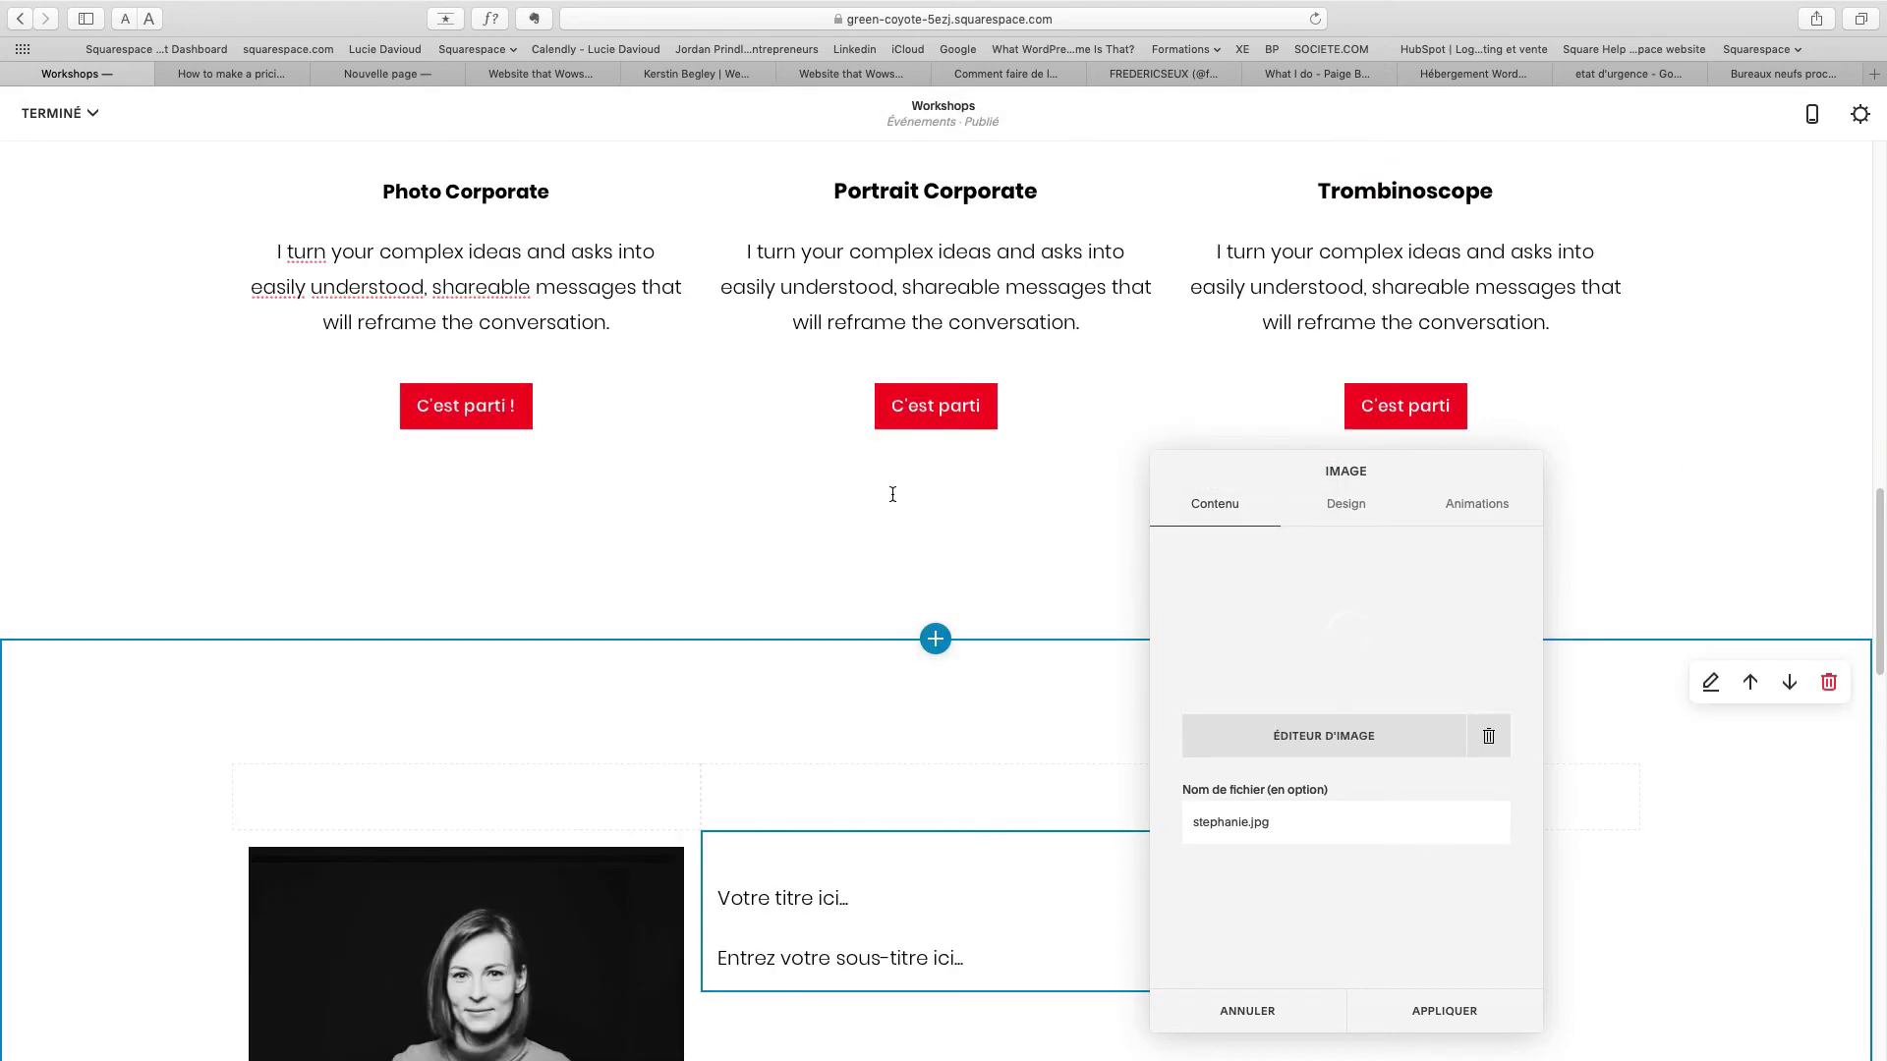
pyautogui.click(942, 191)
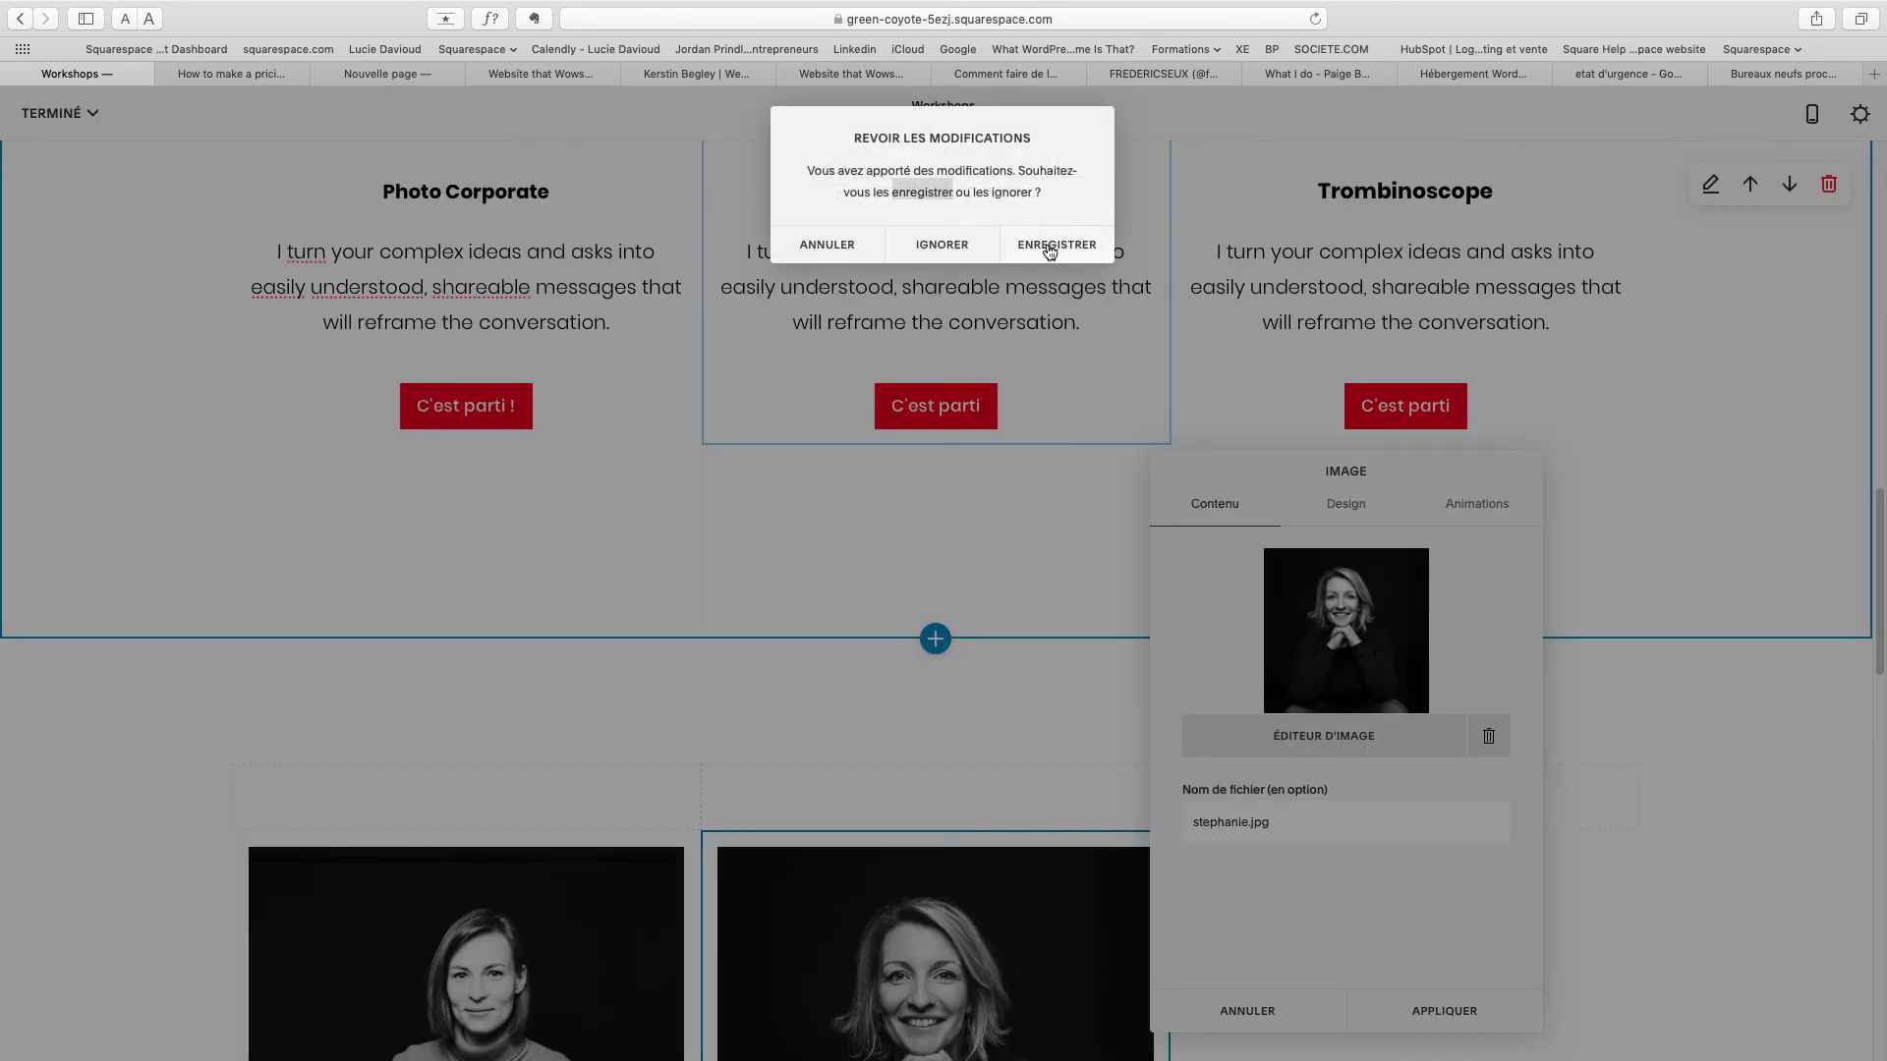
pyautogui.click(833, 254)
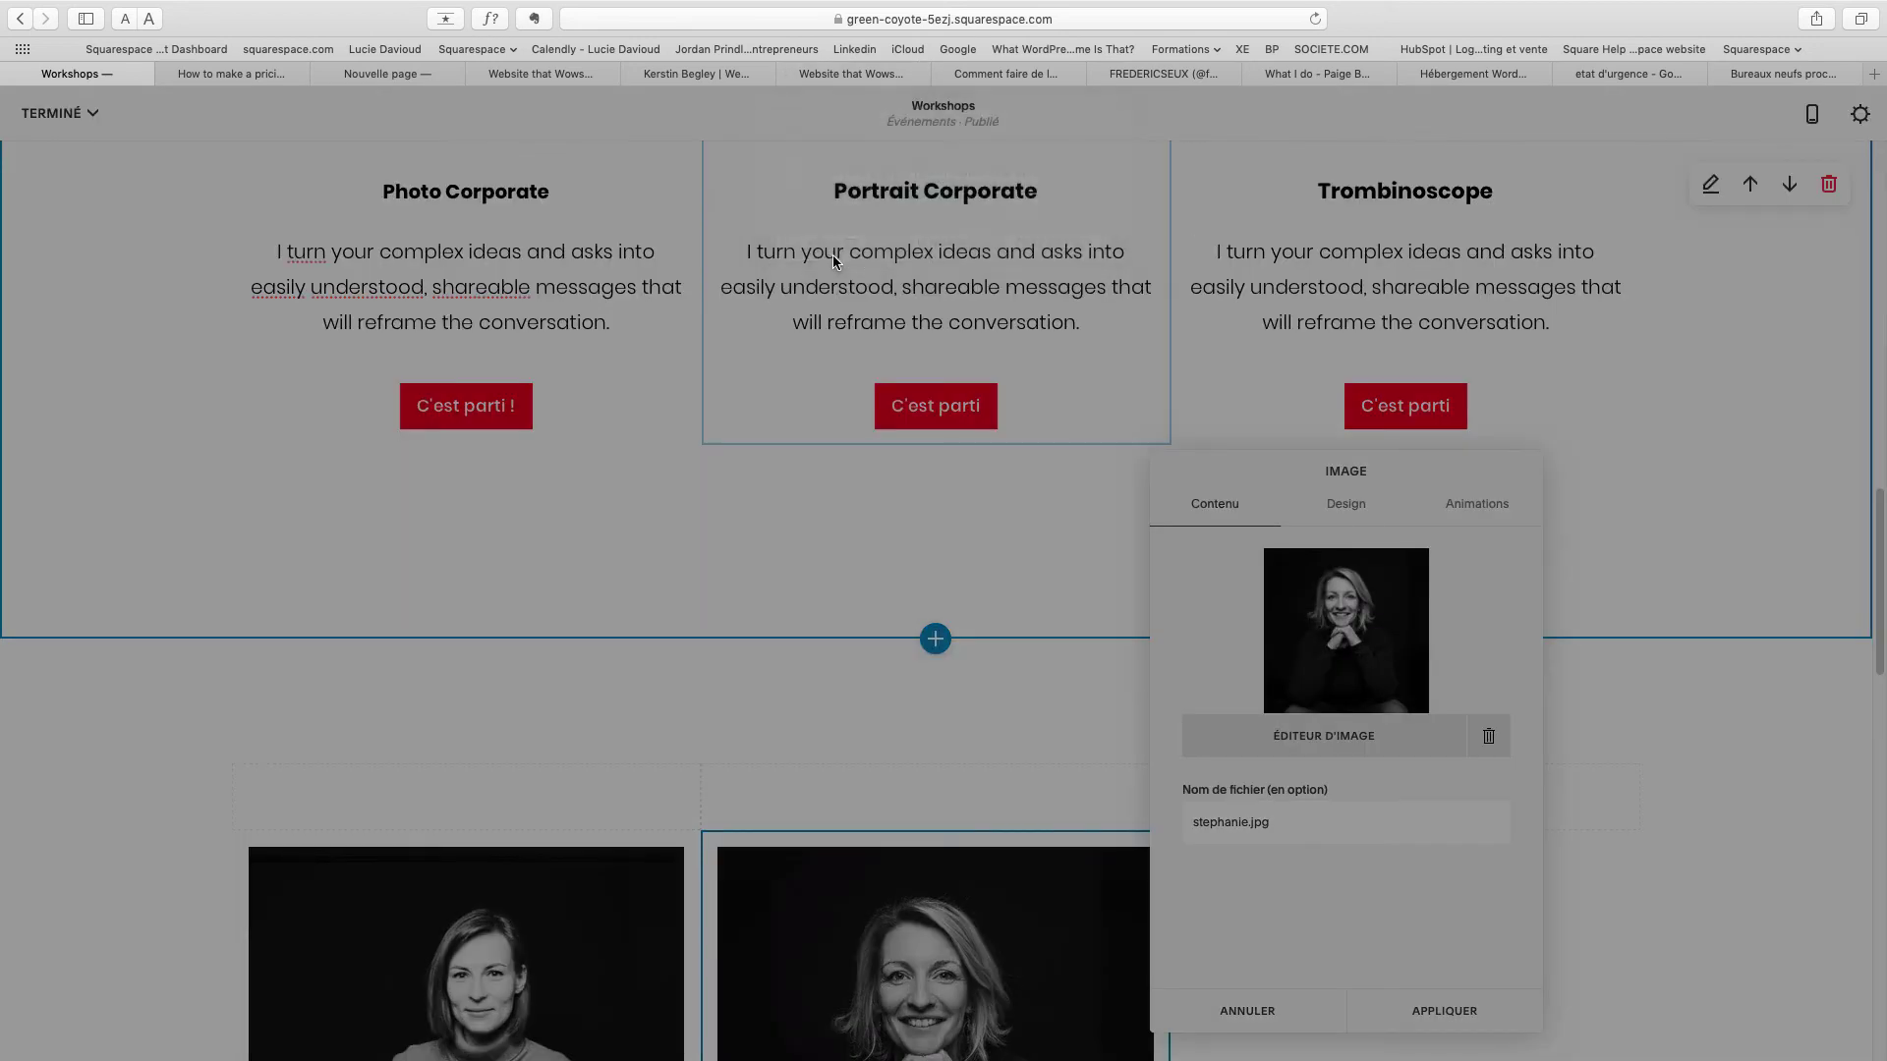
# Apply the new image block's settings and copy the "Portrait Corporate" title from the existing three-column section into its title.
pyautogui.scroll(-2, 1128, 764)
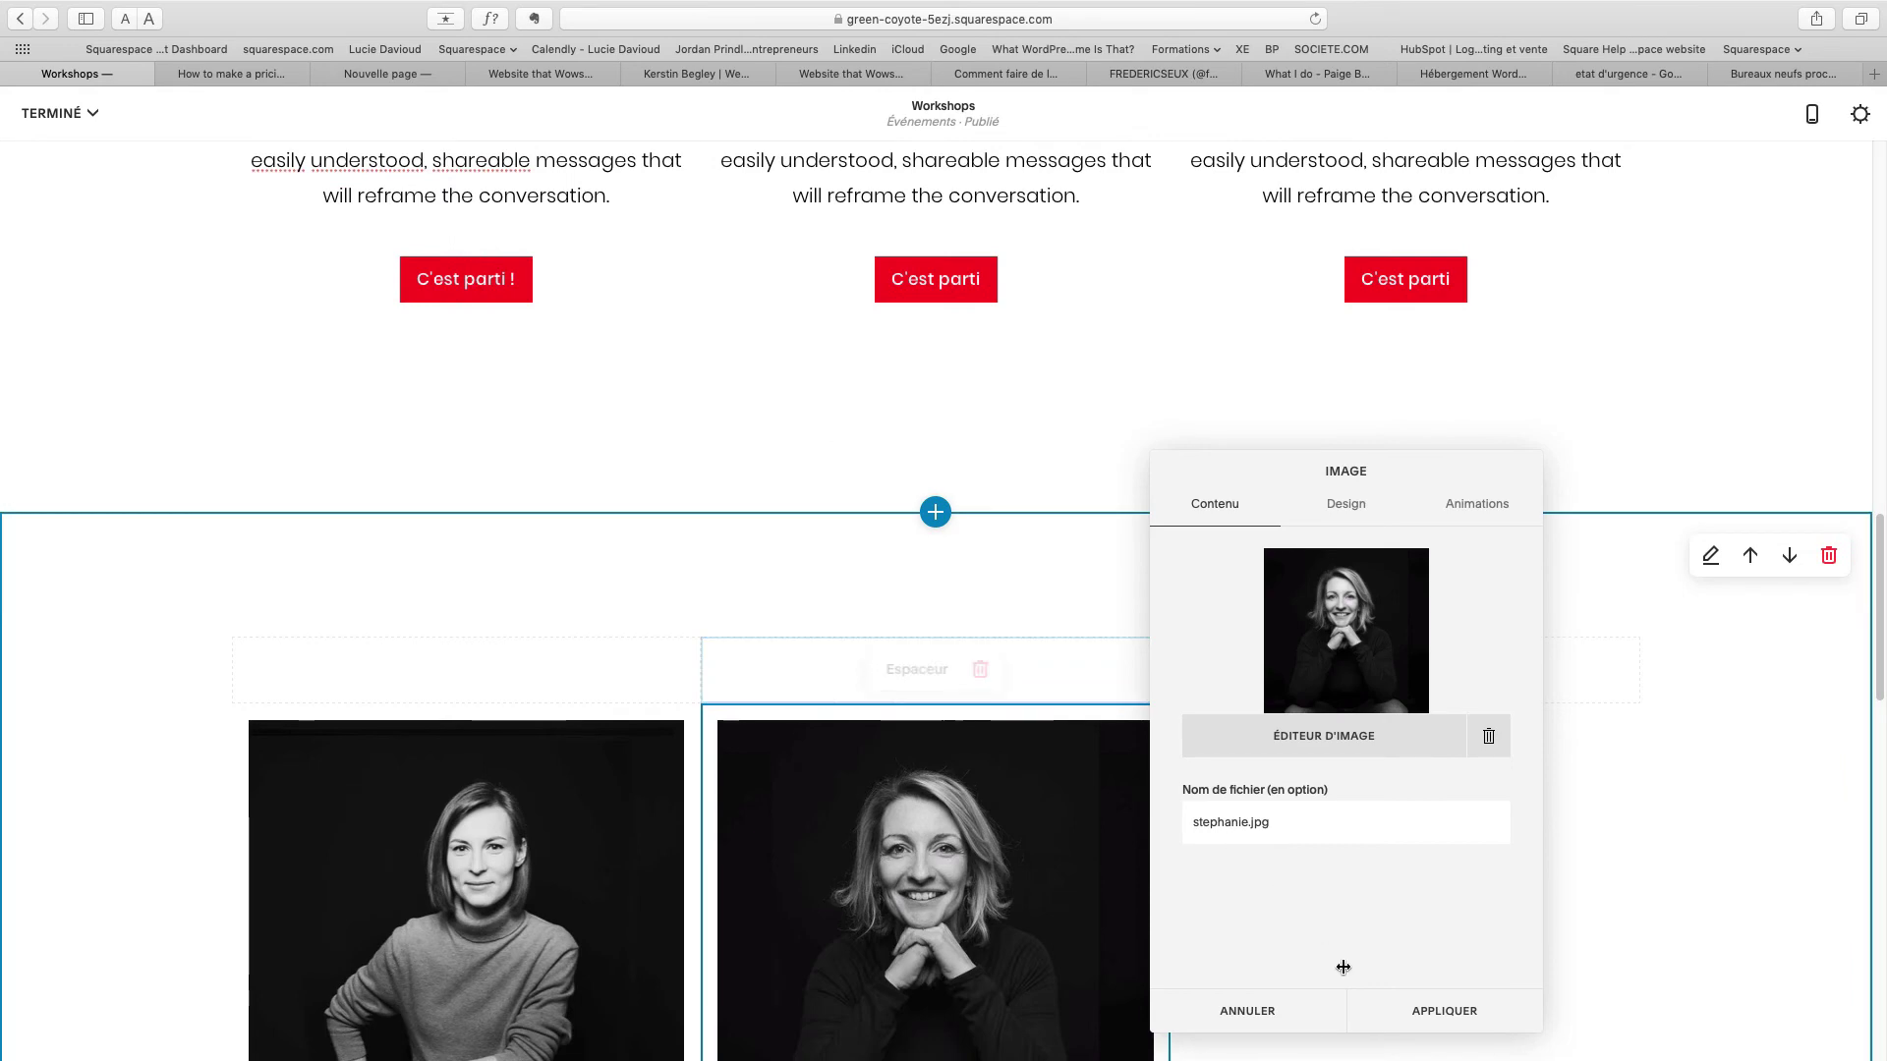
pyautogui.click(1430, 1013)
pyautogui.scroll(1, 926, 523)
pyautogui.scroll(-5, 926, 523)
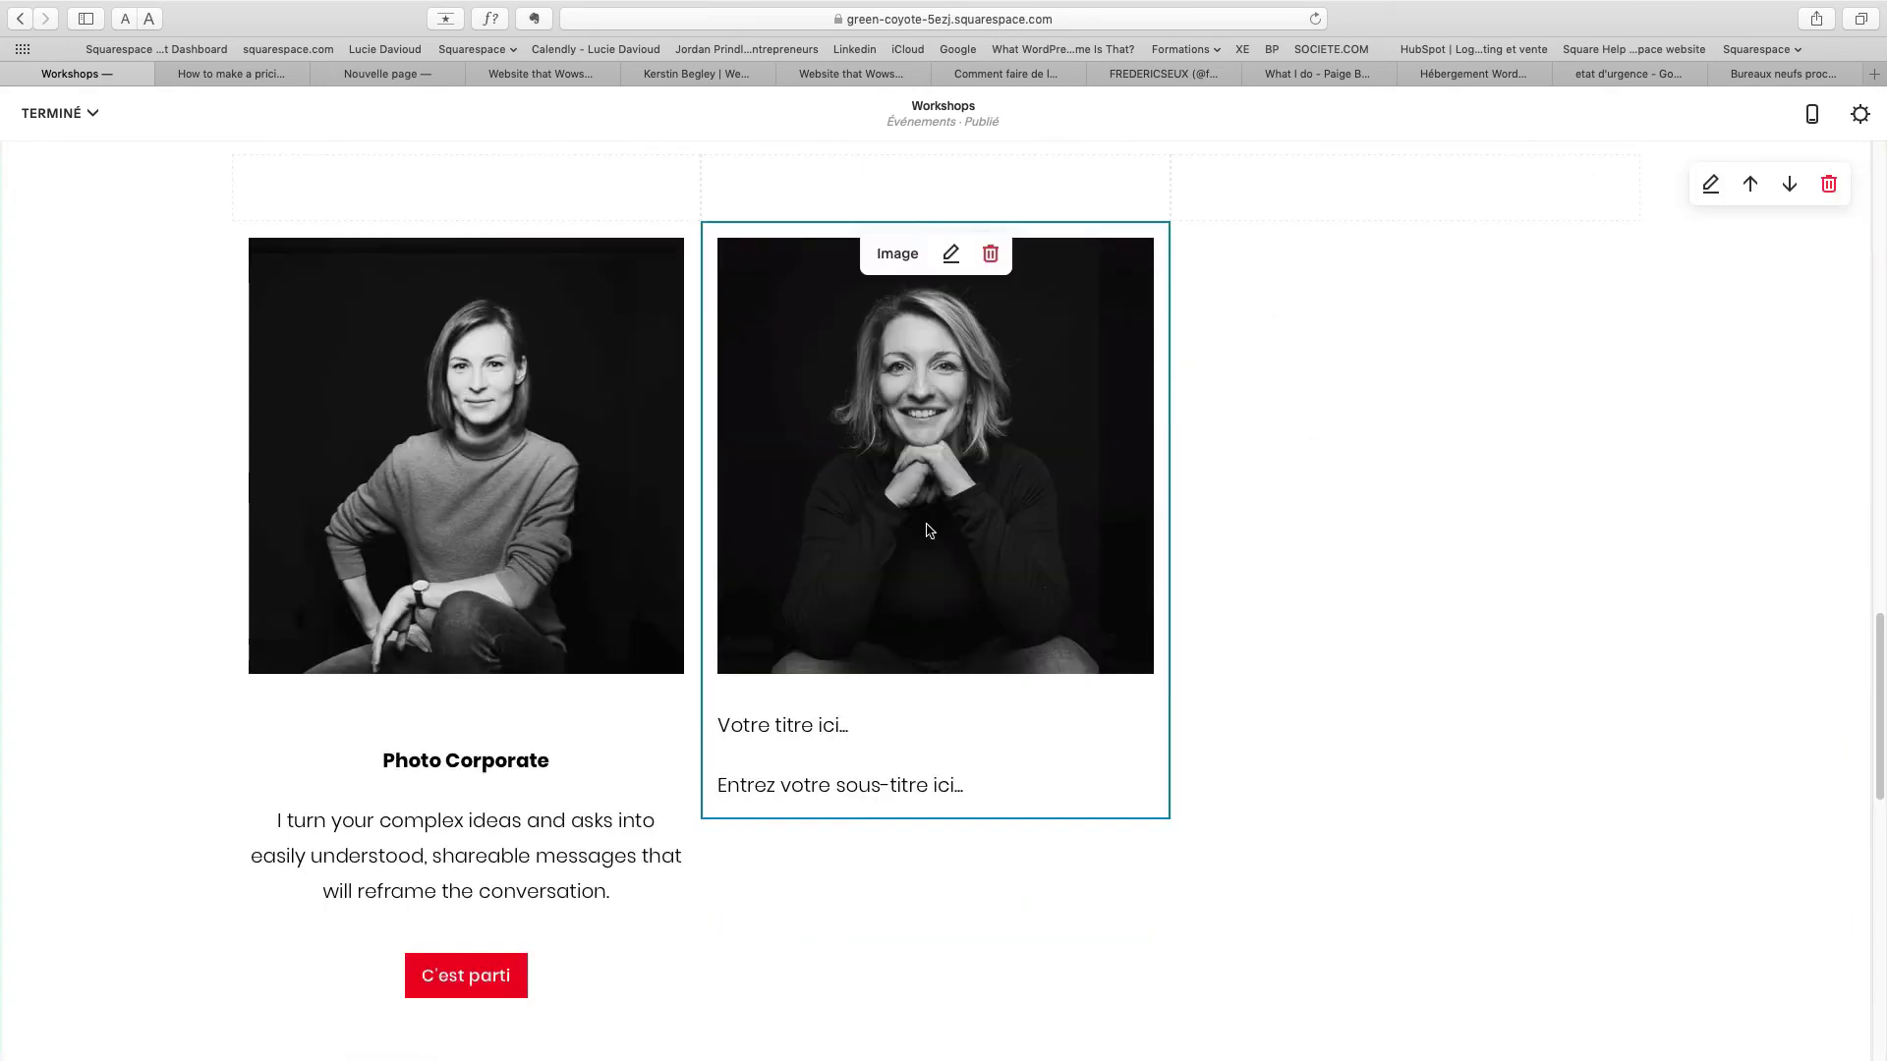
pyautogui.scroll(6, 861, 674)
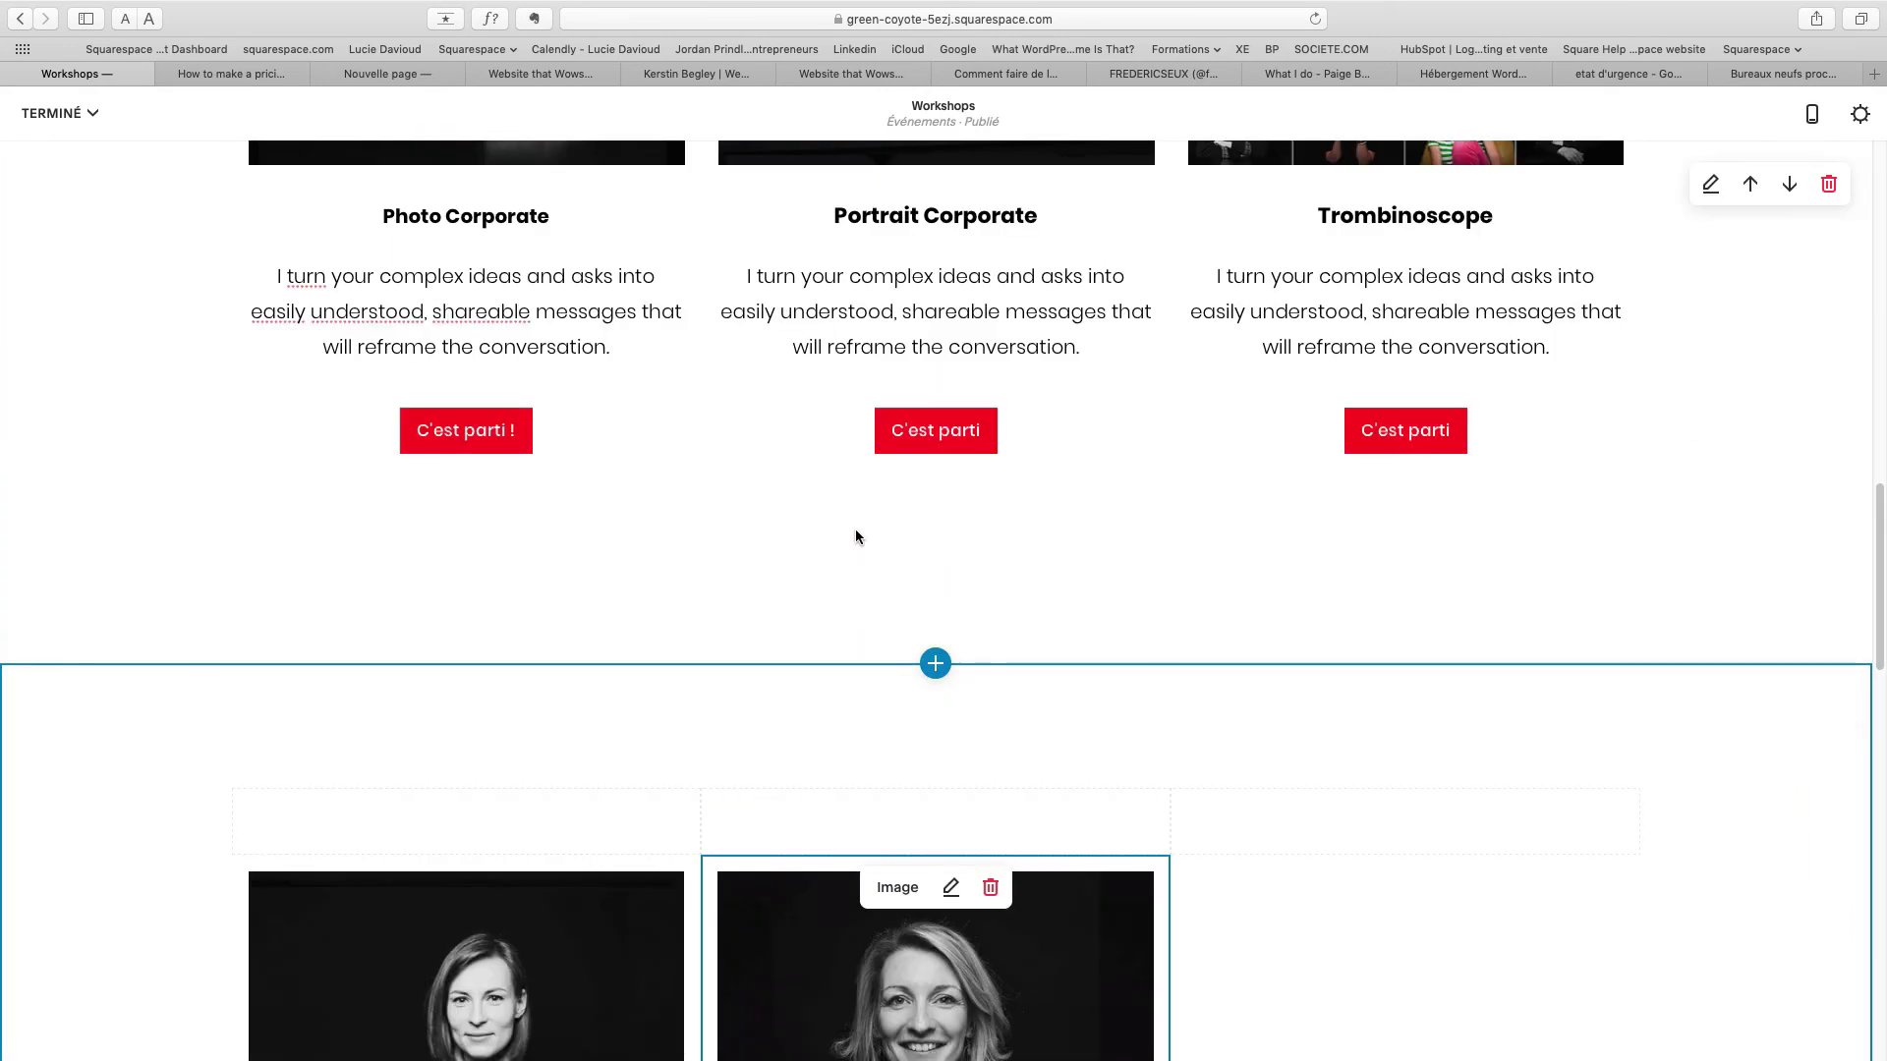
pyautogui.tripleClick(926, 216)
pyautogui.press('super+c')
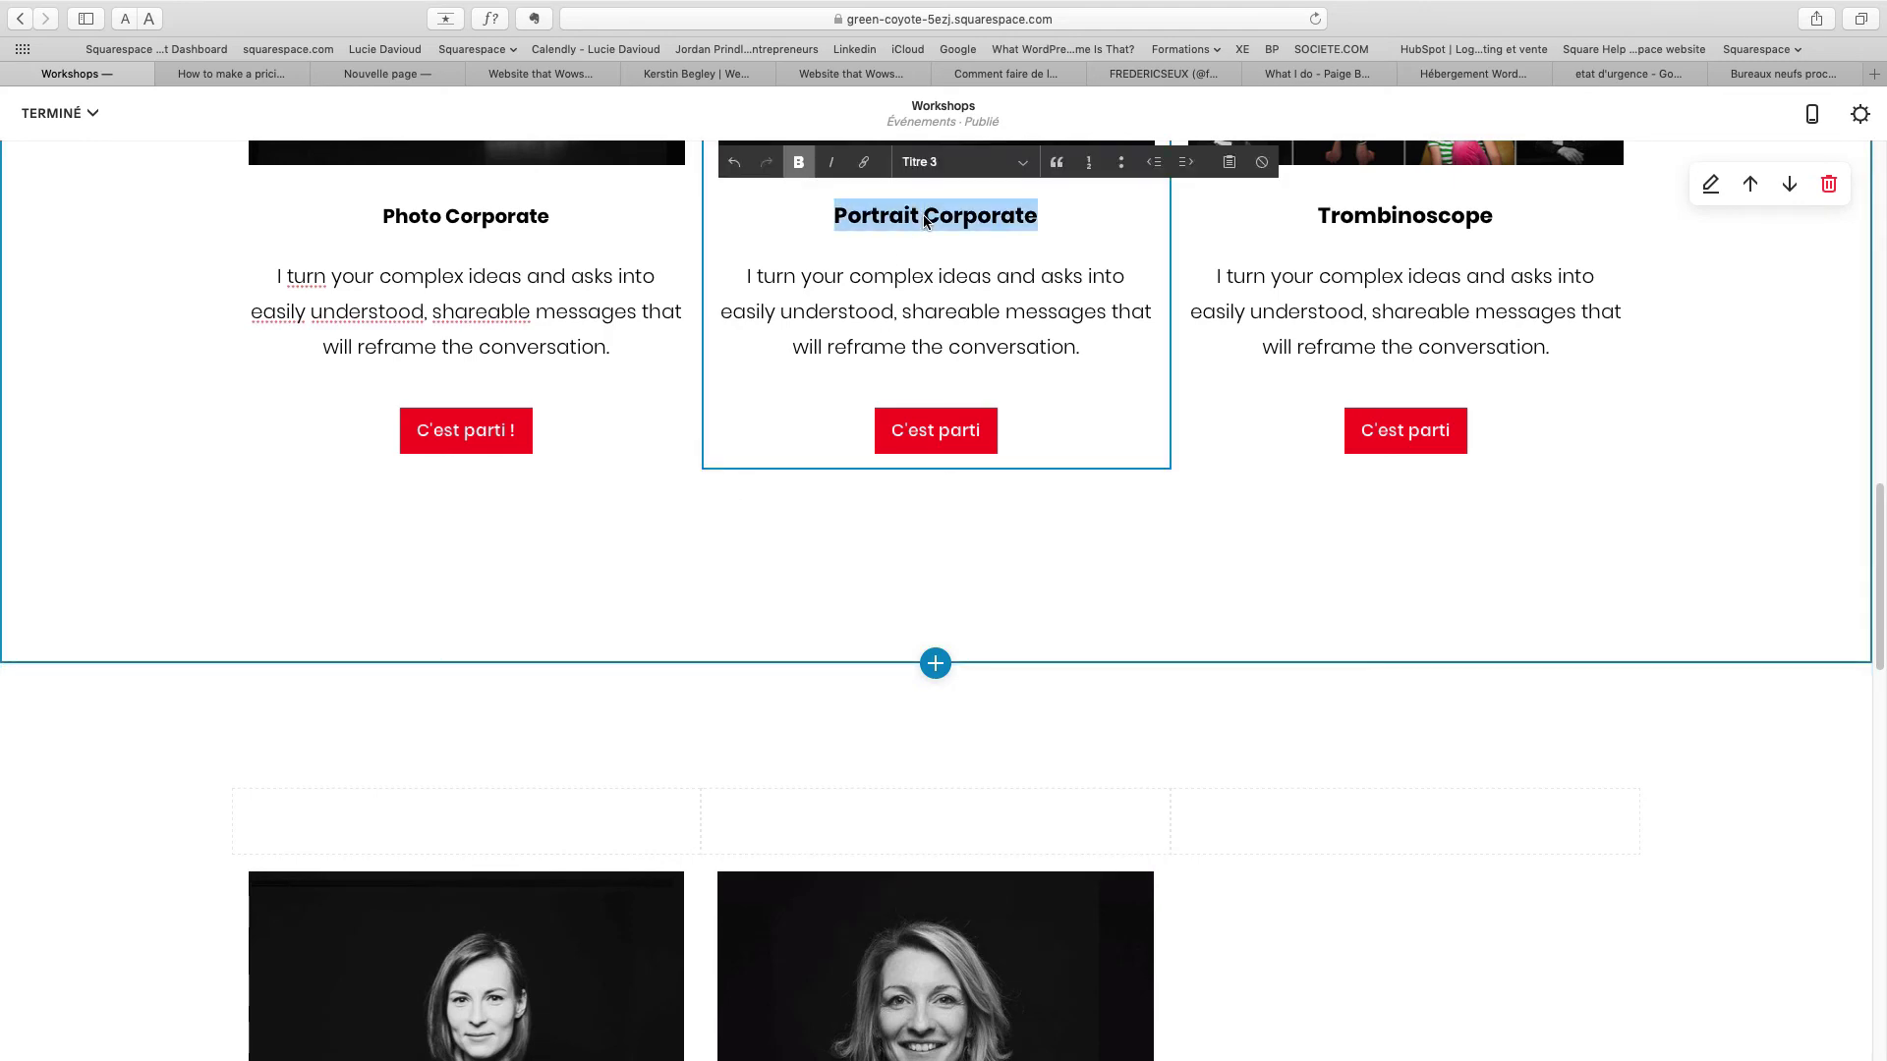
pyautogui.scroll(-9, 920, 275)
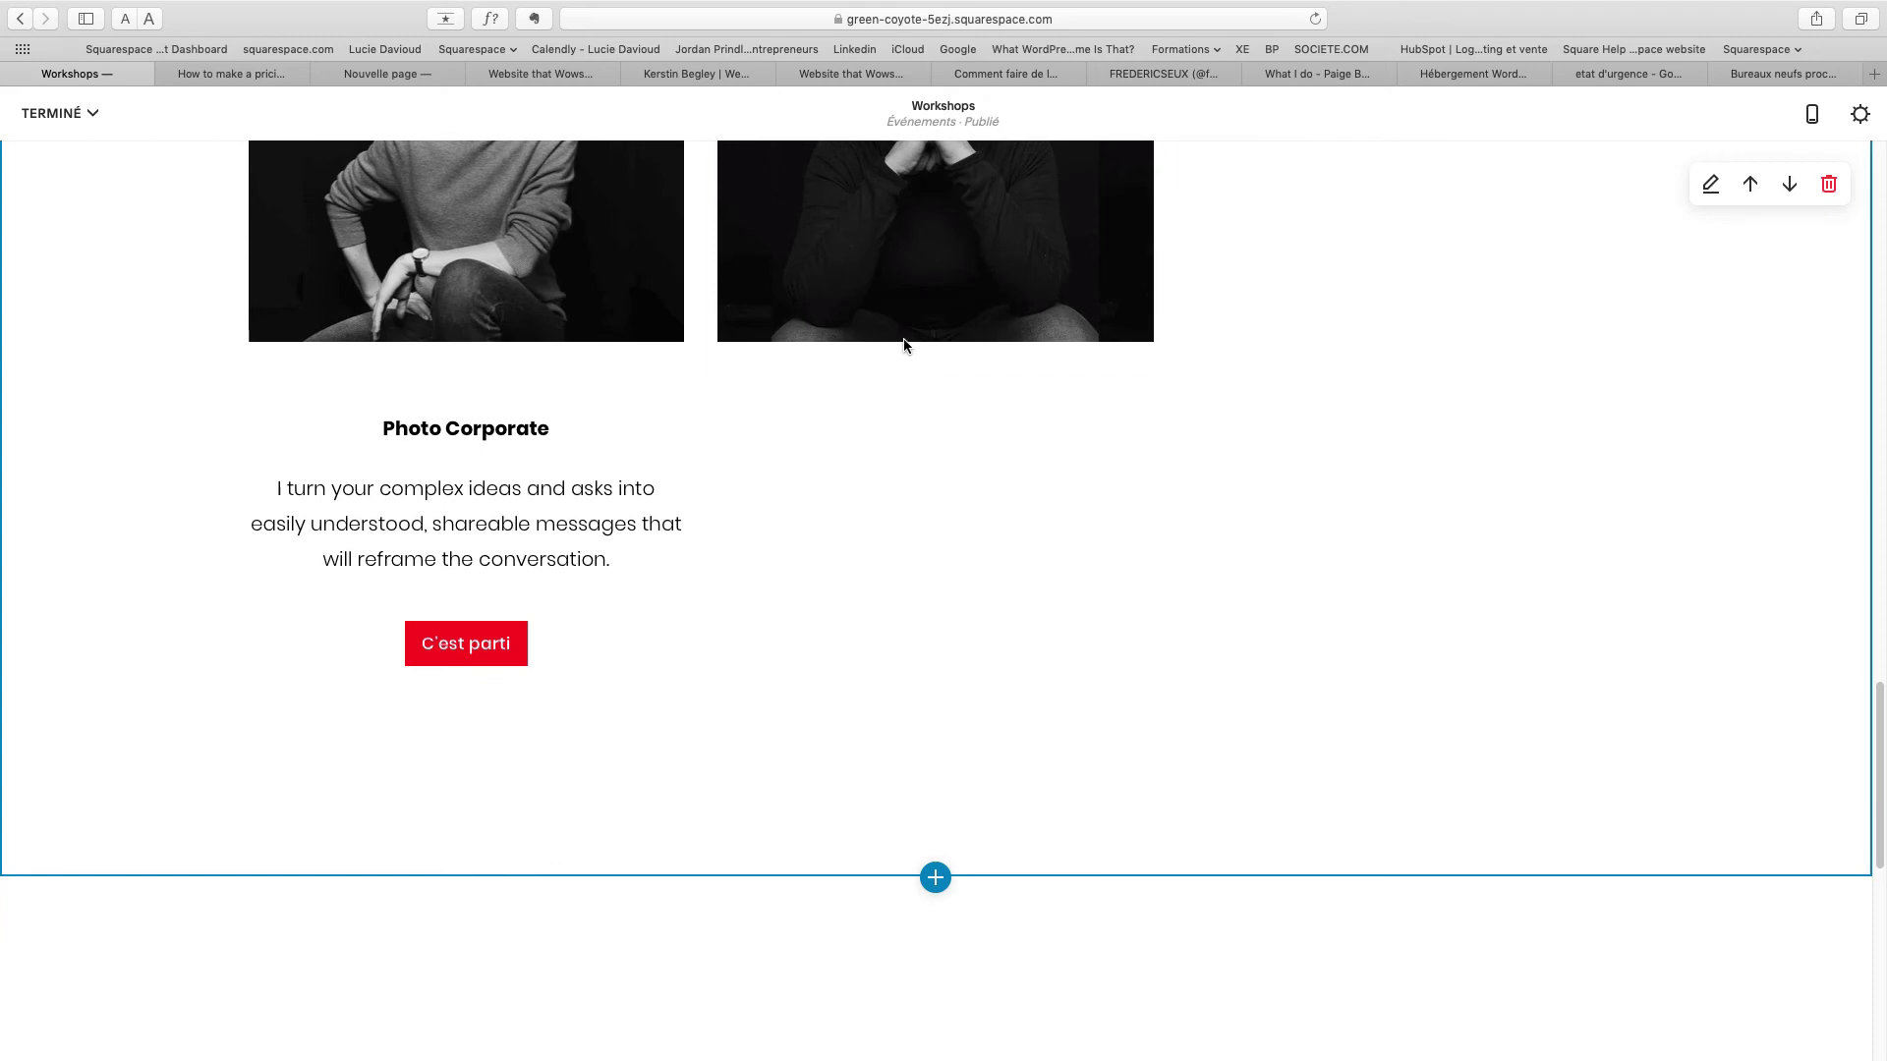
pyautogui.click(905, 349)
pyautogui.click(893, 393)
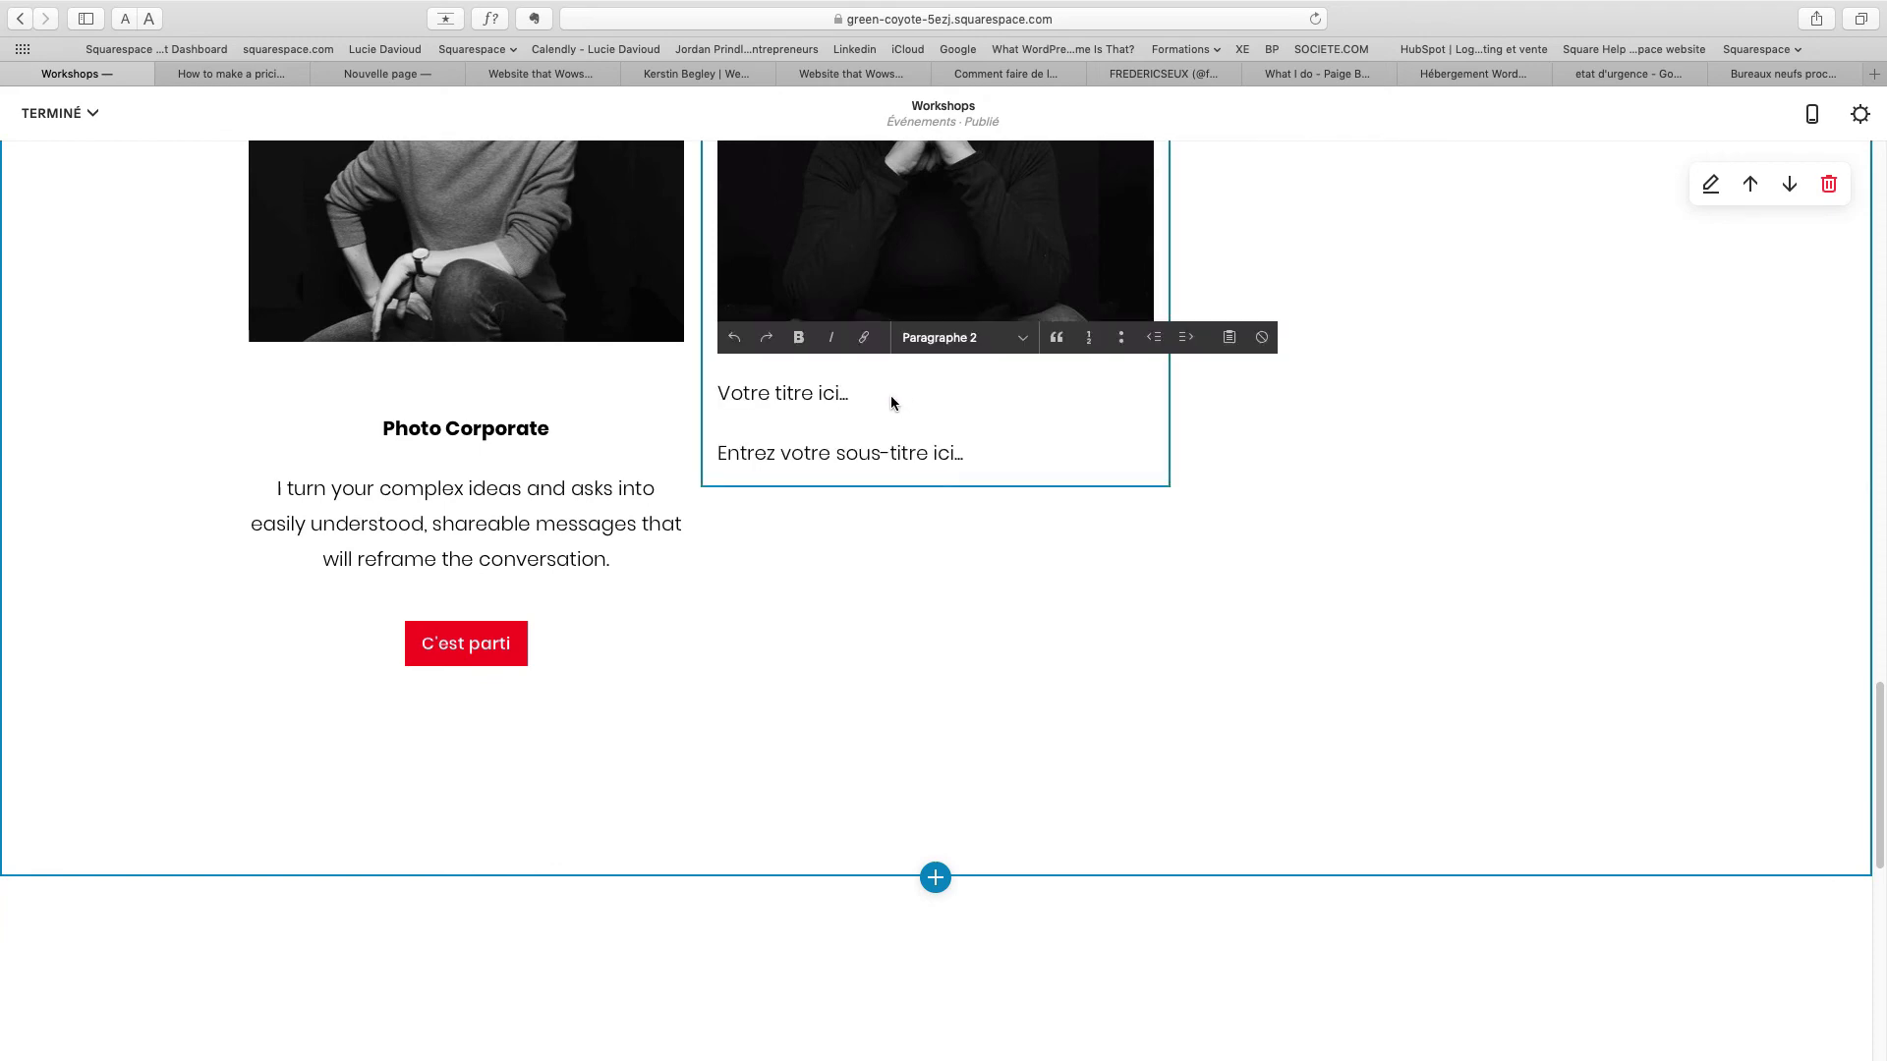
pyautogui.press('super+v')
# Copy the "I turn your complex ideas and asks" paragraph under the existing Portrait Corporate title into the middle image block's subtitle.
pyautogui.scroll(-4, 894, 386)
pyautogui.scroll(1, 893, 386)
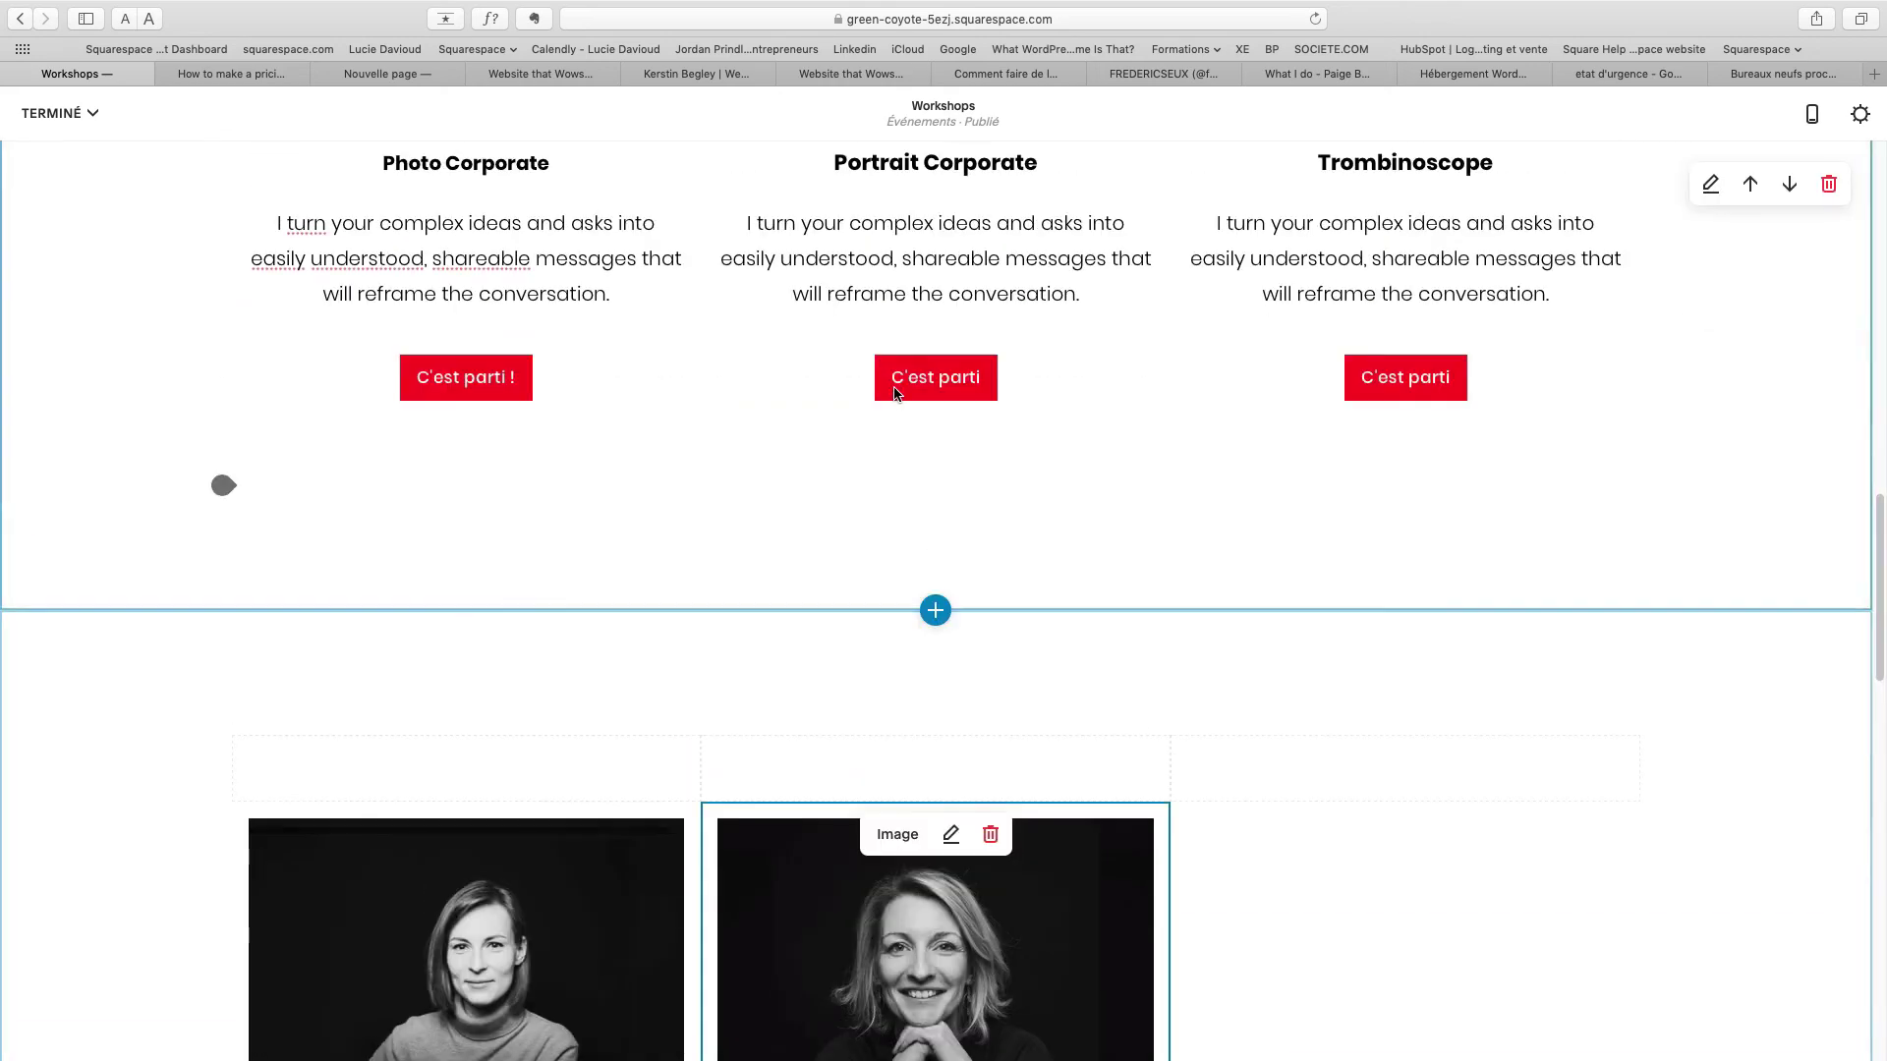
pyautogui.moveTo(1081, 293); pyautogui.dragTo(743, 232)
pyautogui.press('super+c')
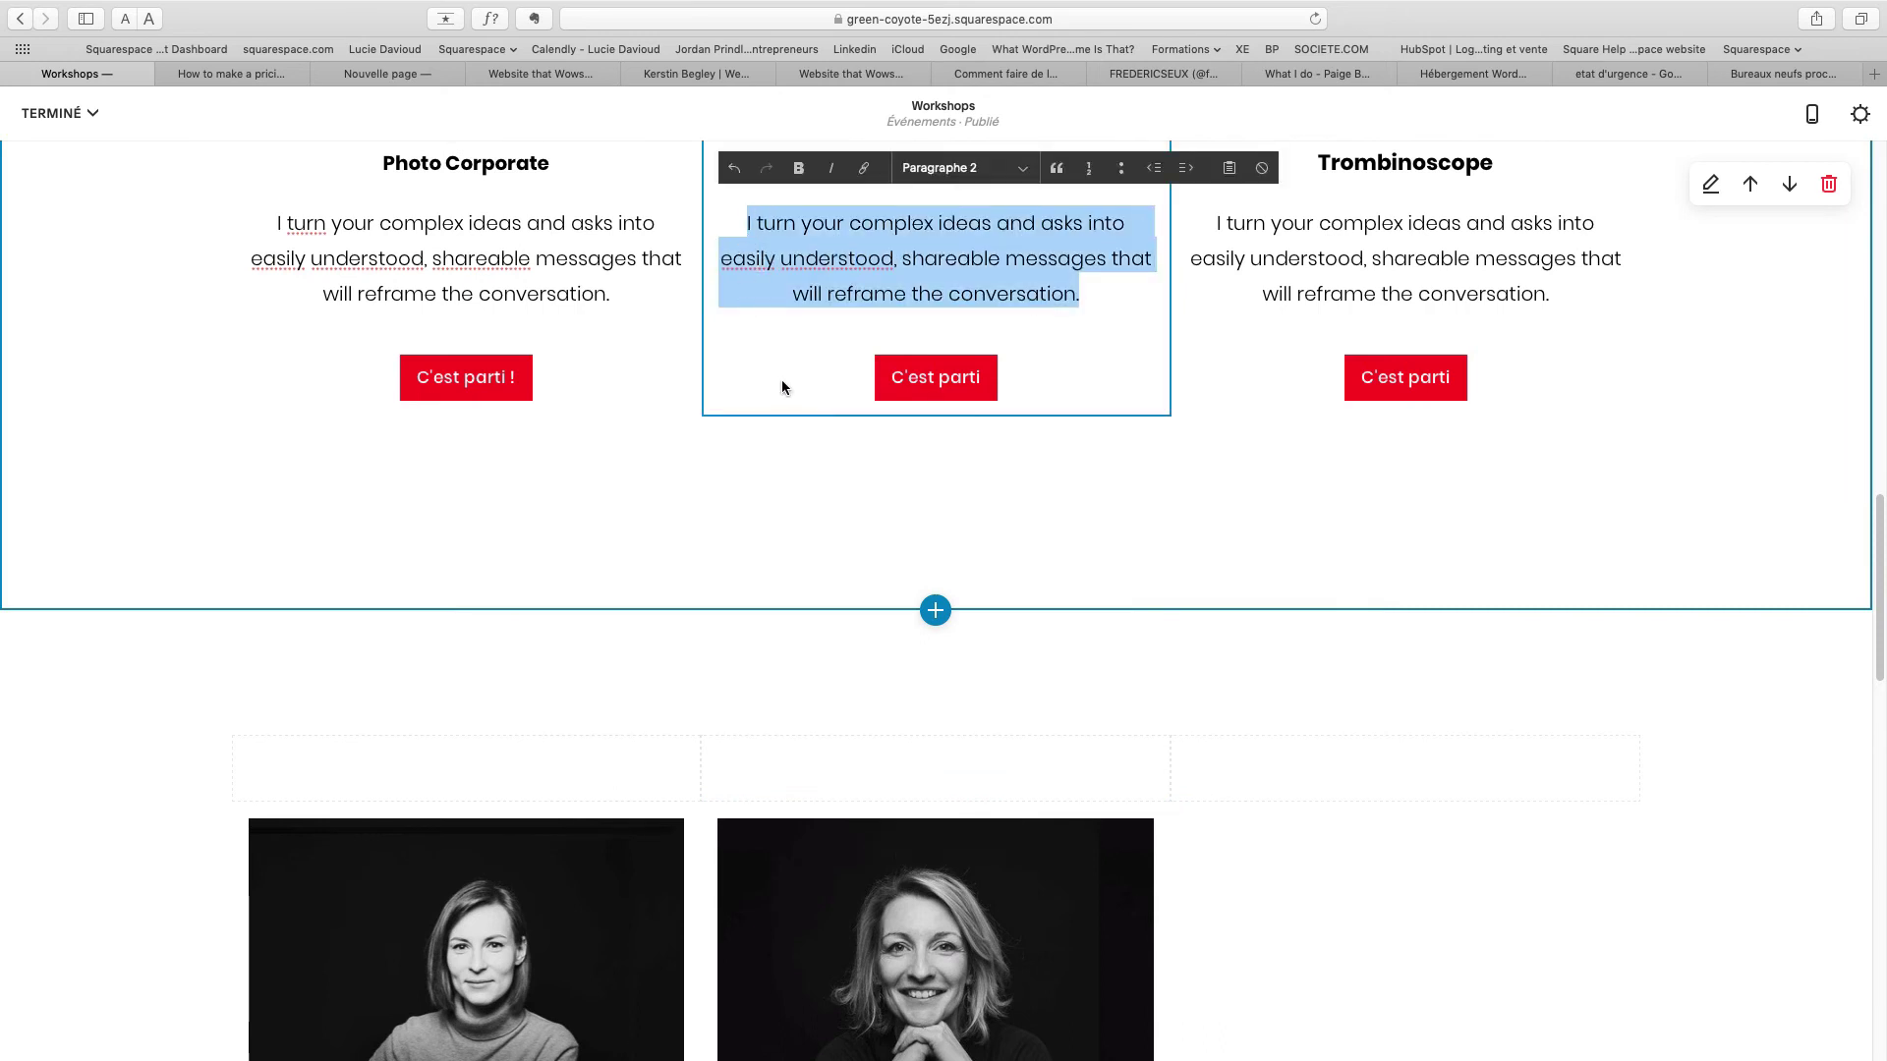
pyautogui.scroll(-8, 782, 387)
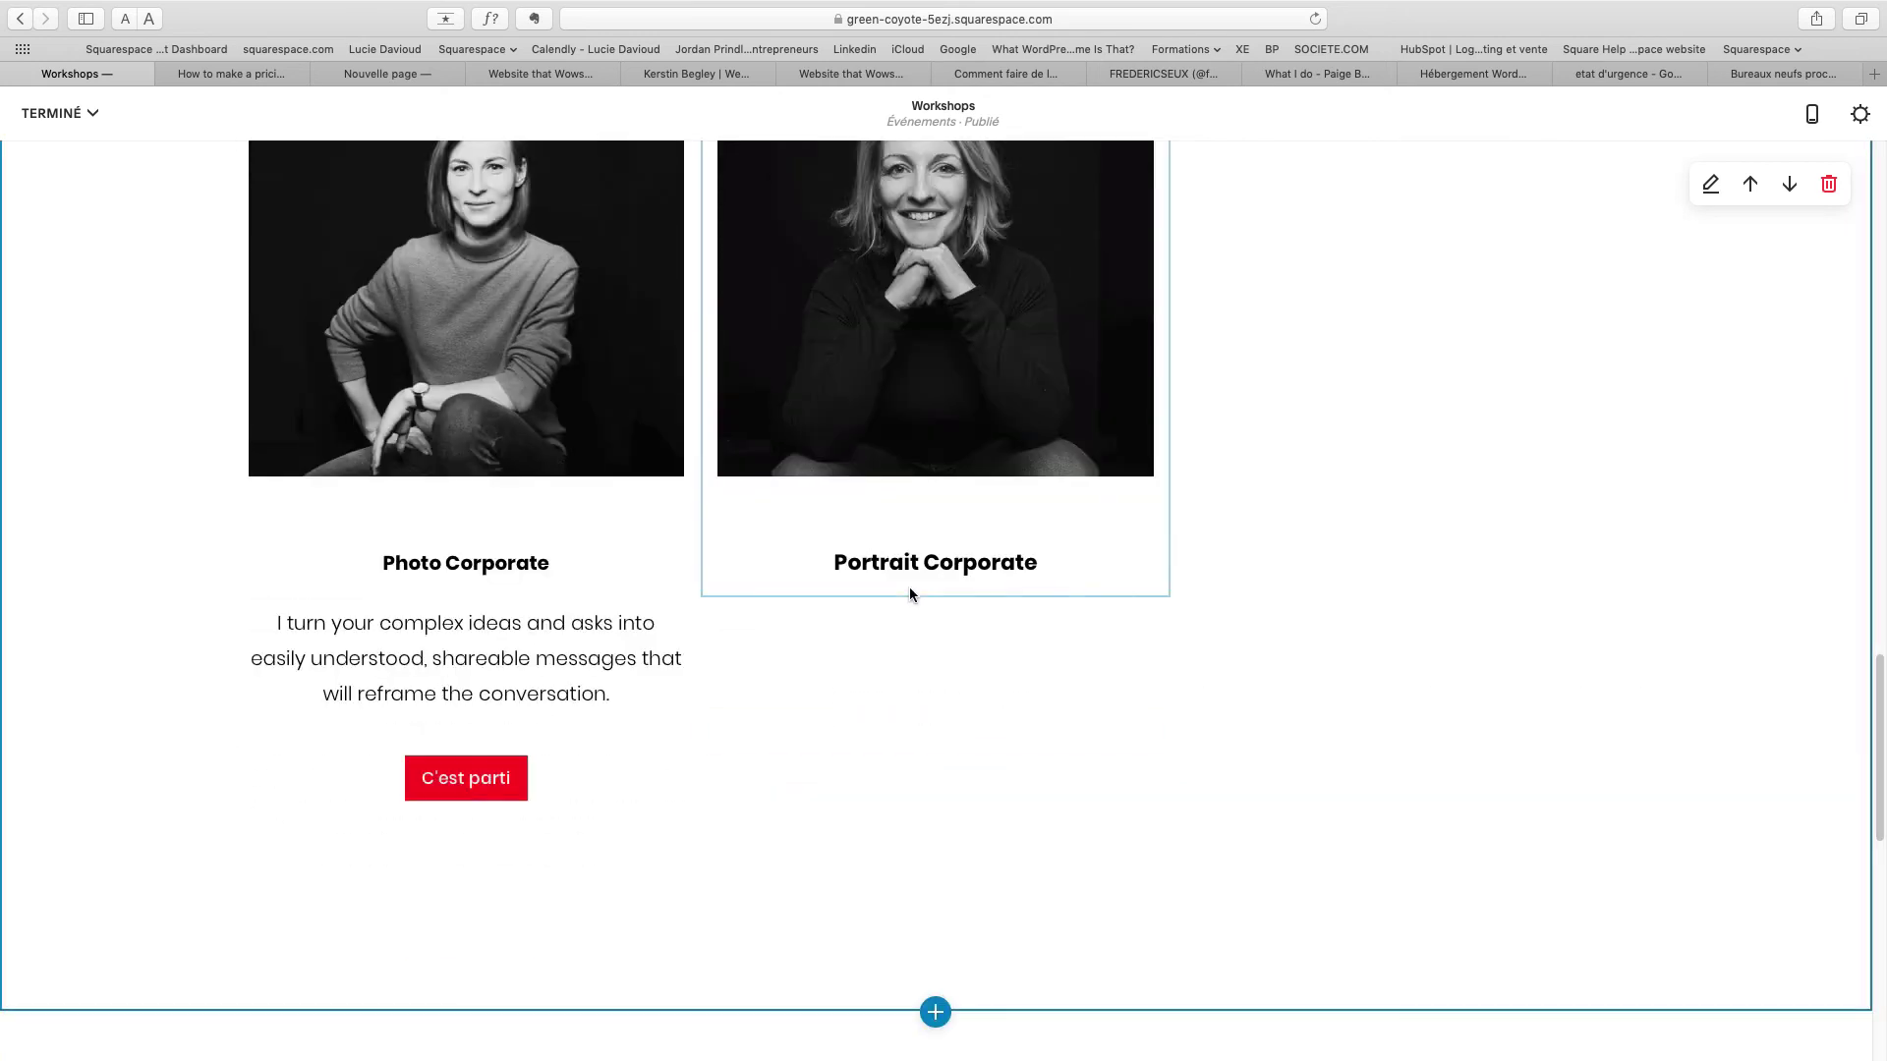
pyautogui.click(910, 587)
pyautogui.click(929, 623)
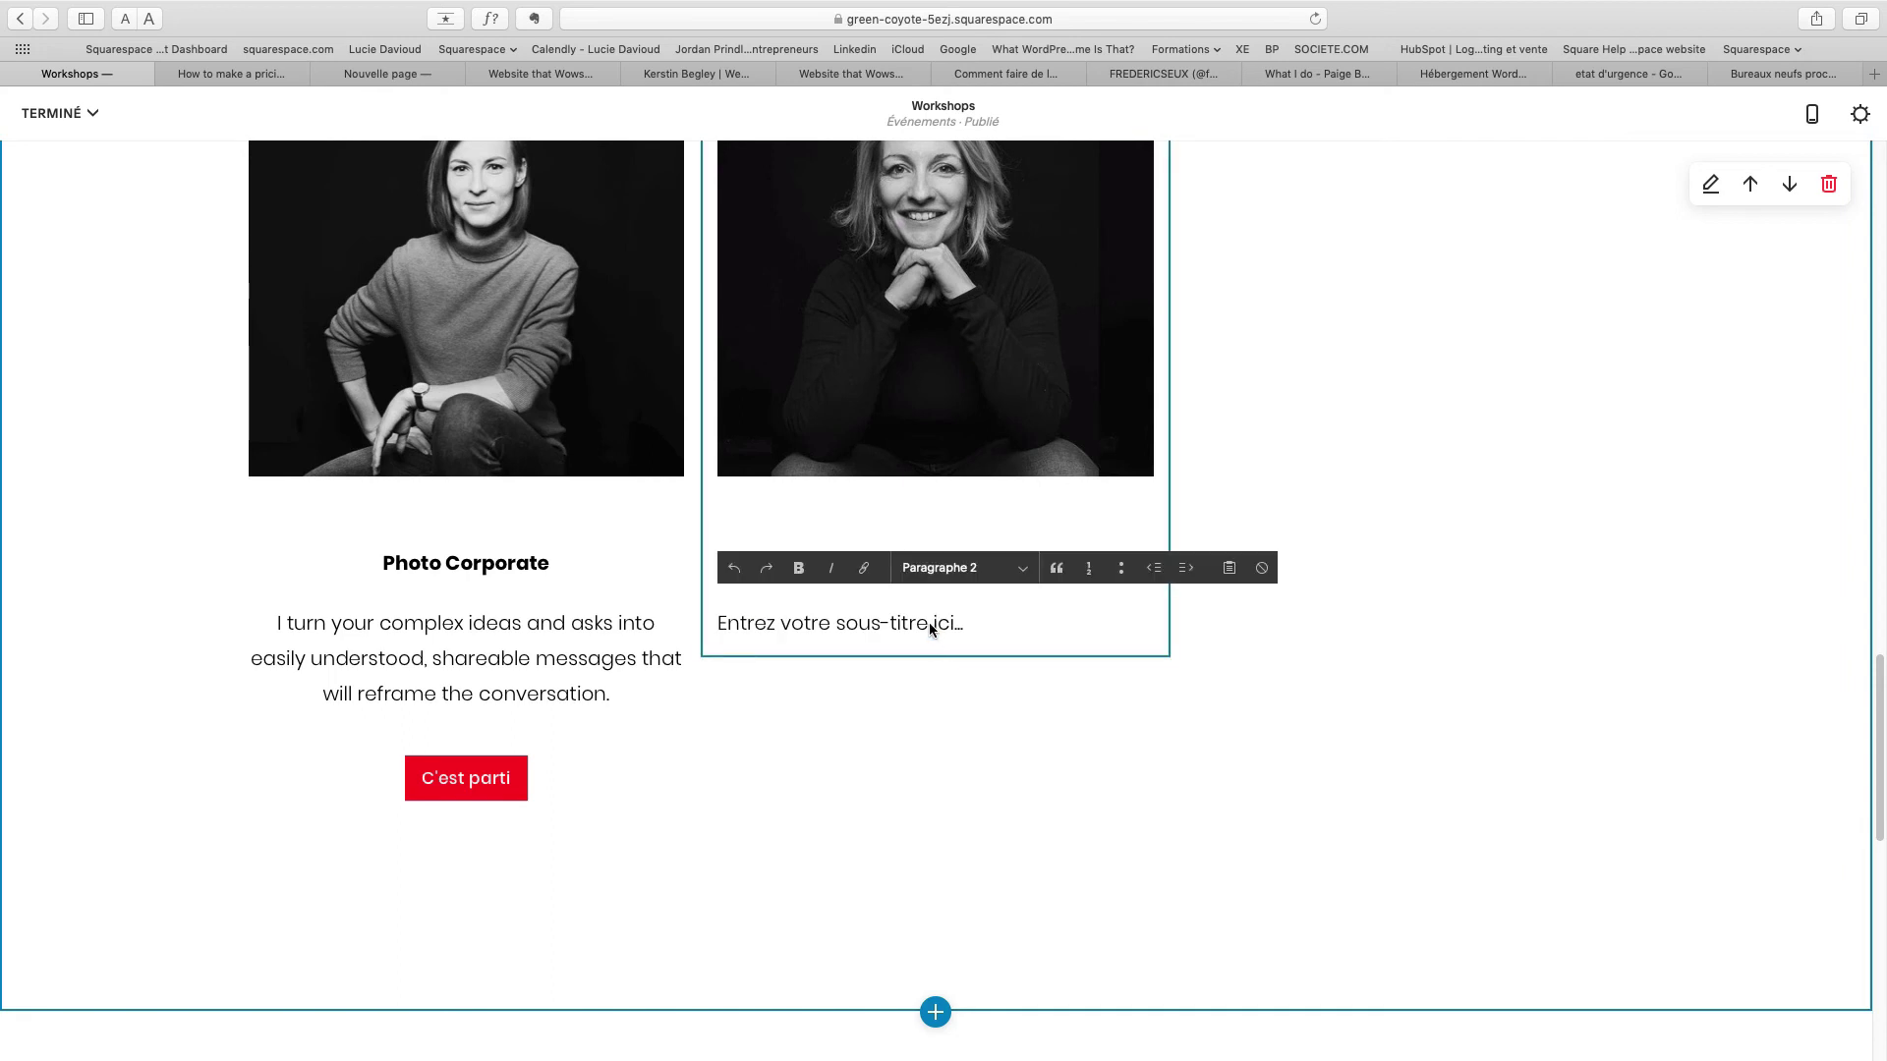
pyautogui.press('super+v')
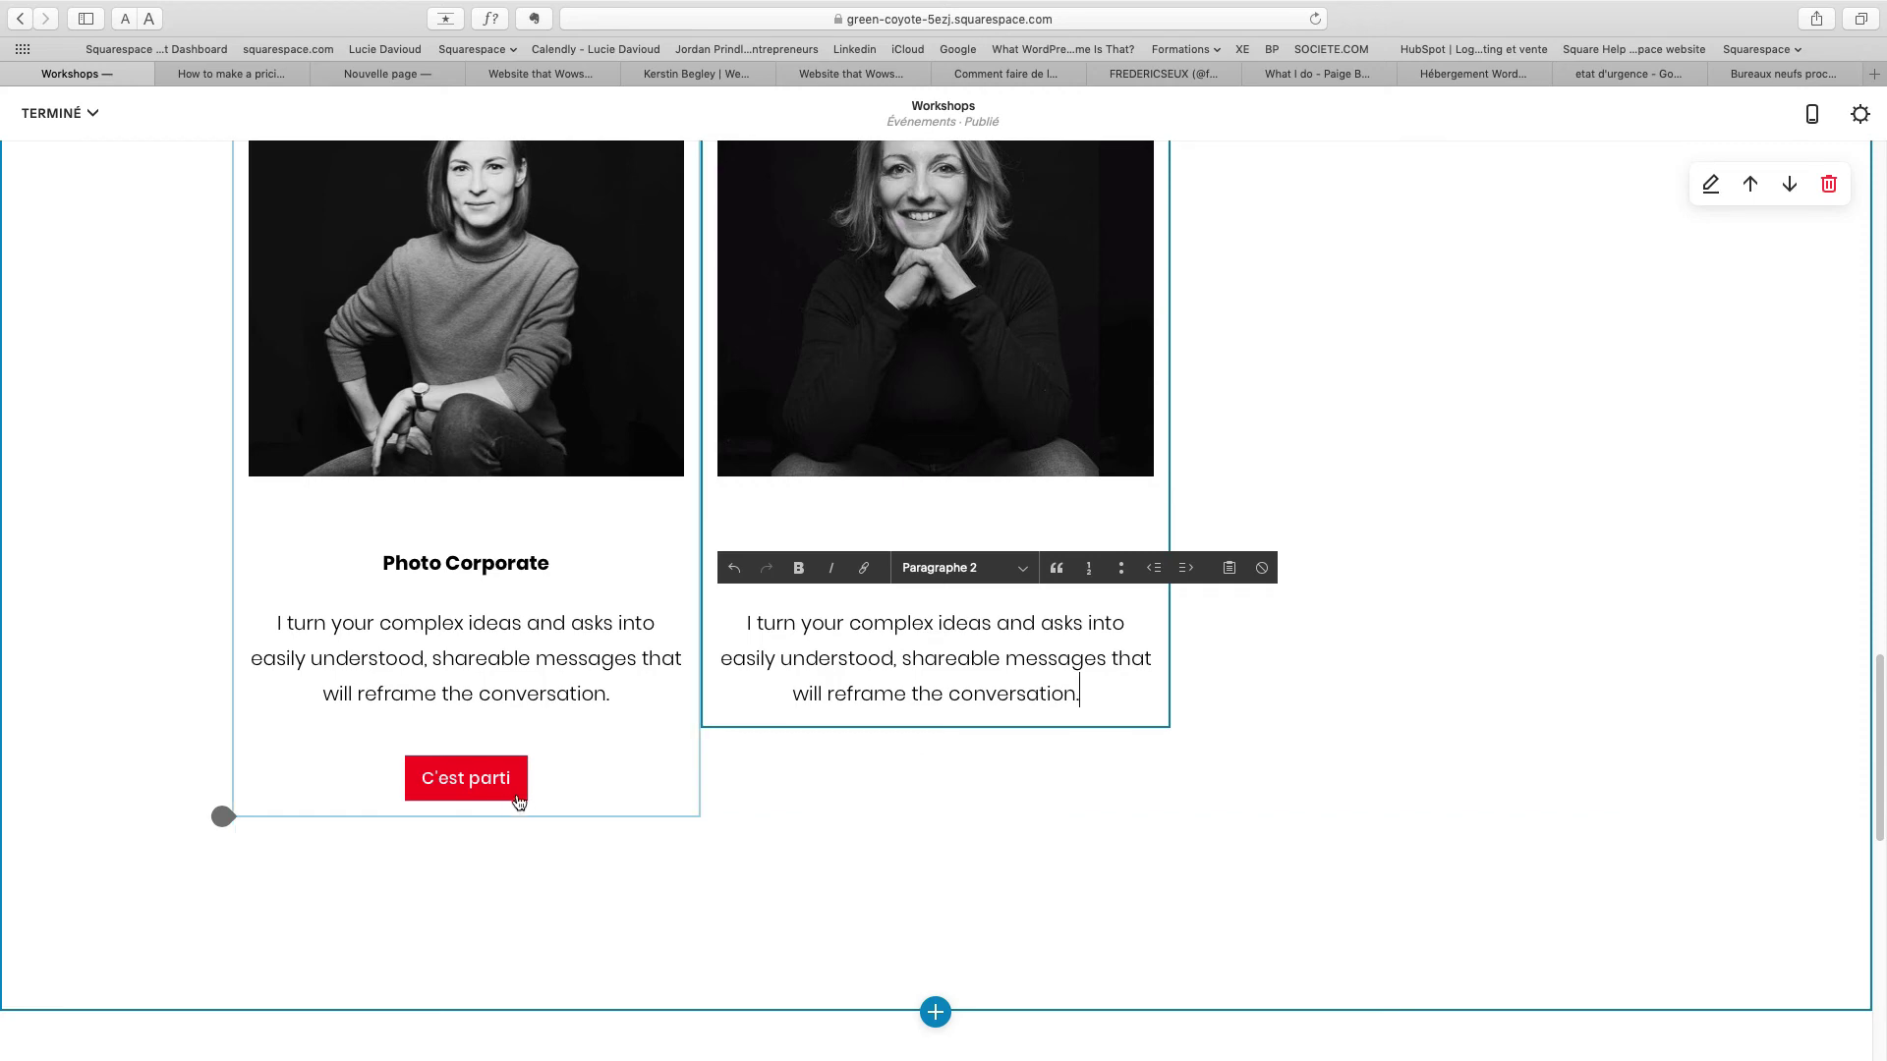
# Give the middle image block a Bouton image link with the button text "C'est parti".
pyautogui.scroll(3, 1034, 661)
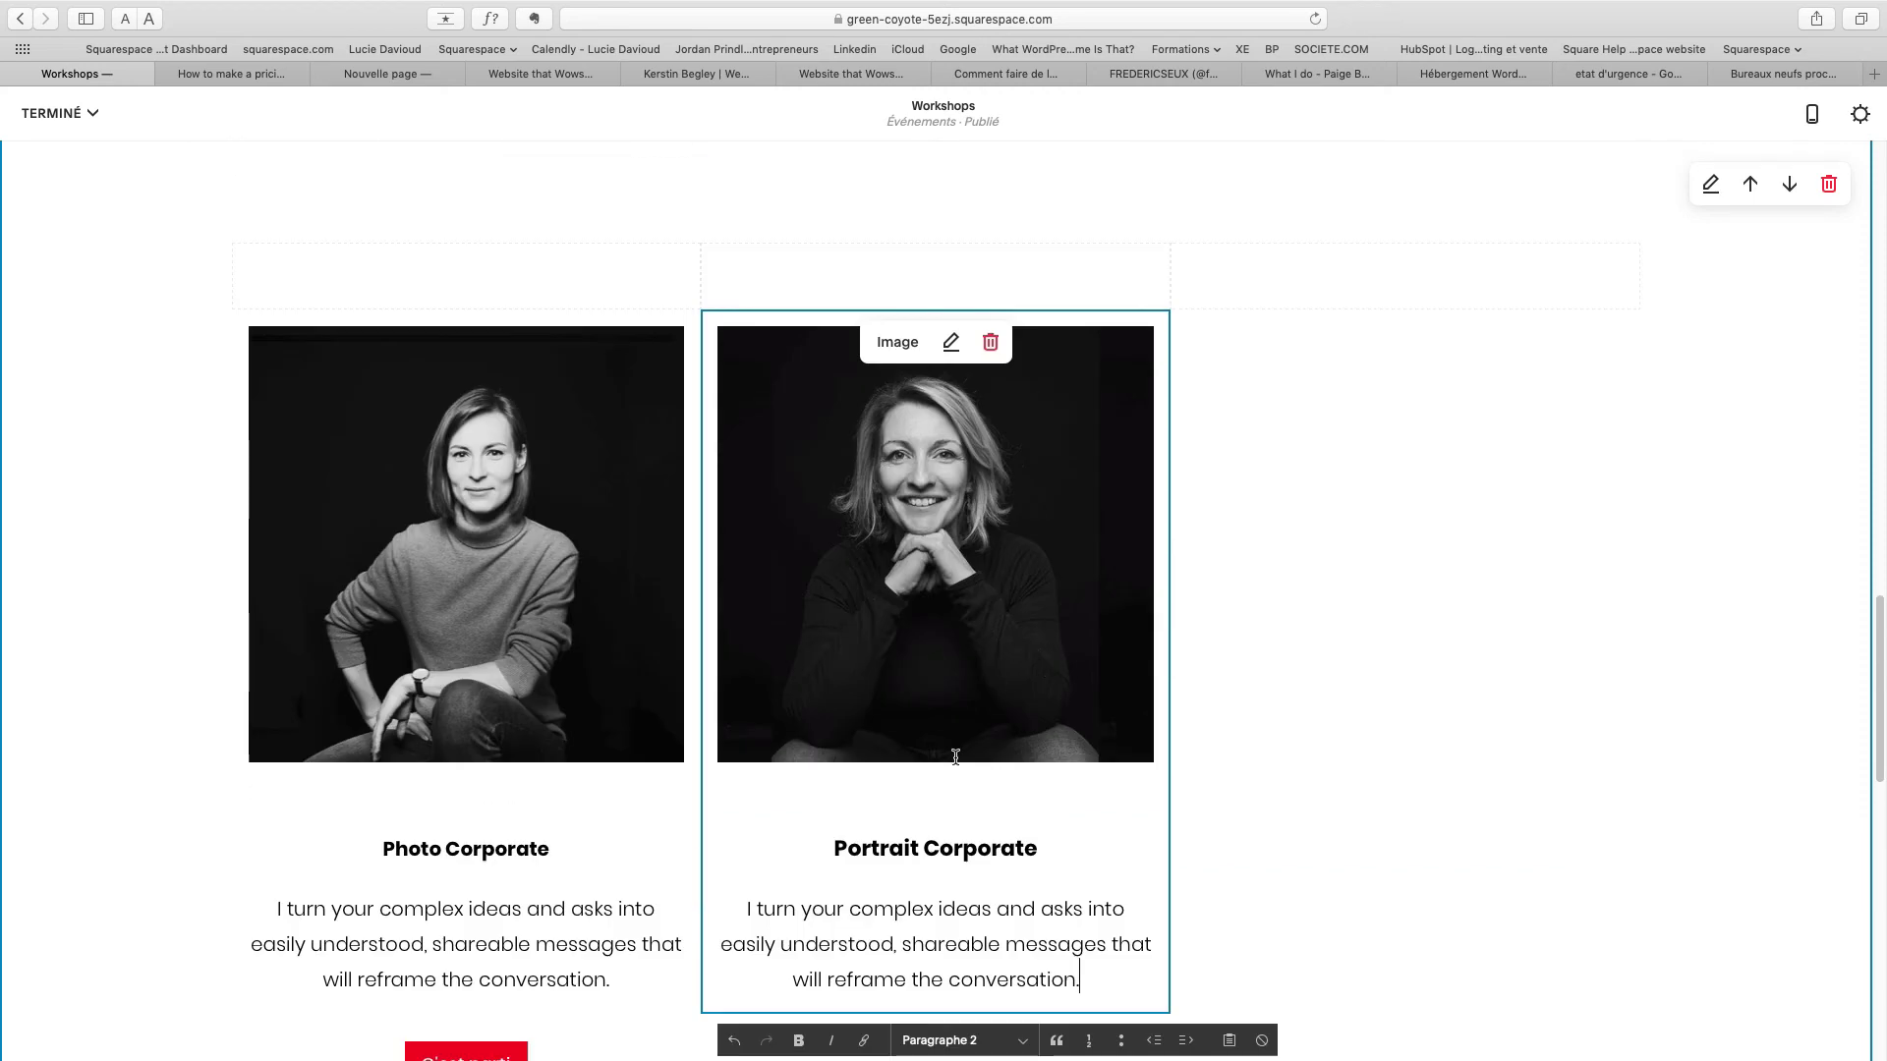
pyautogui.click(950, 344)
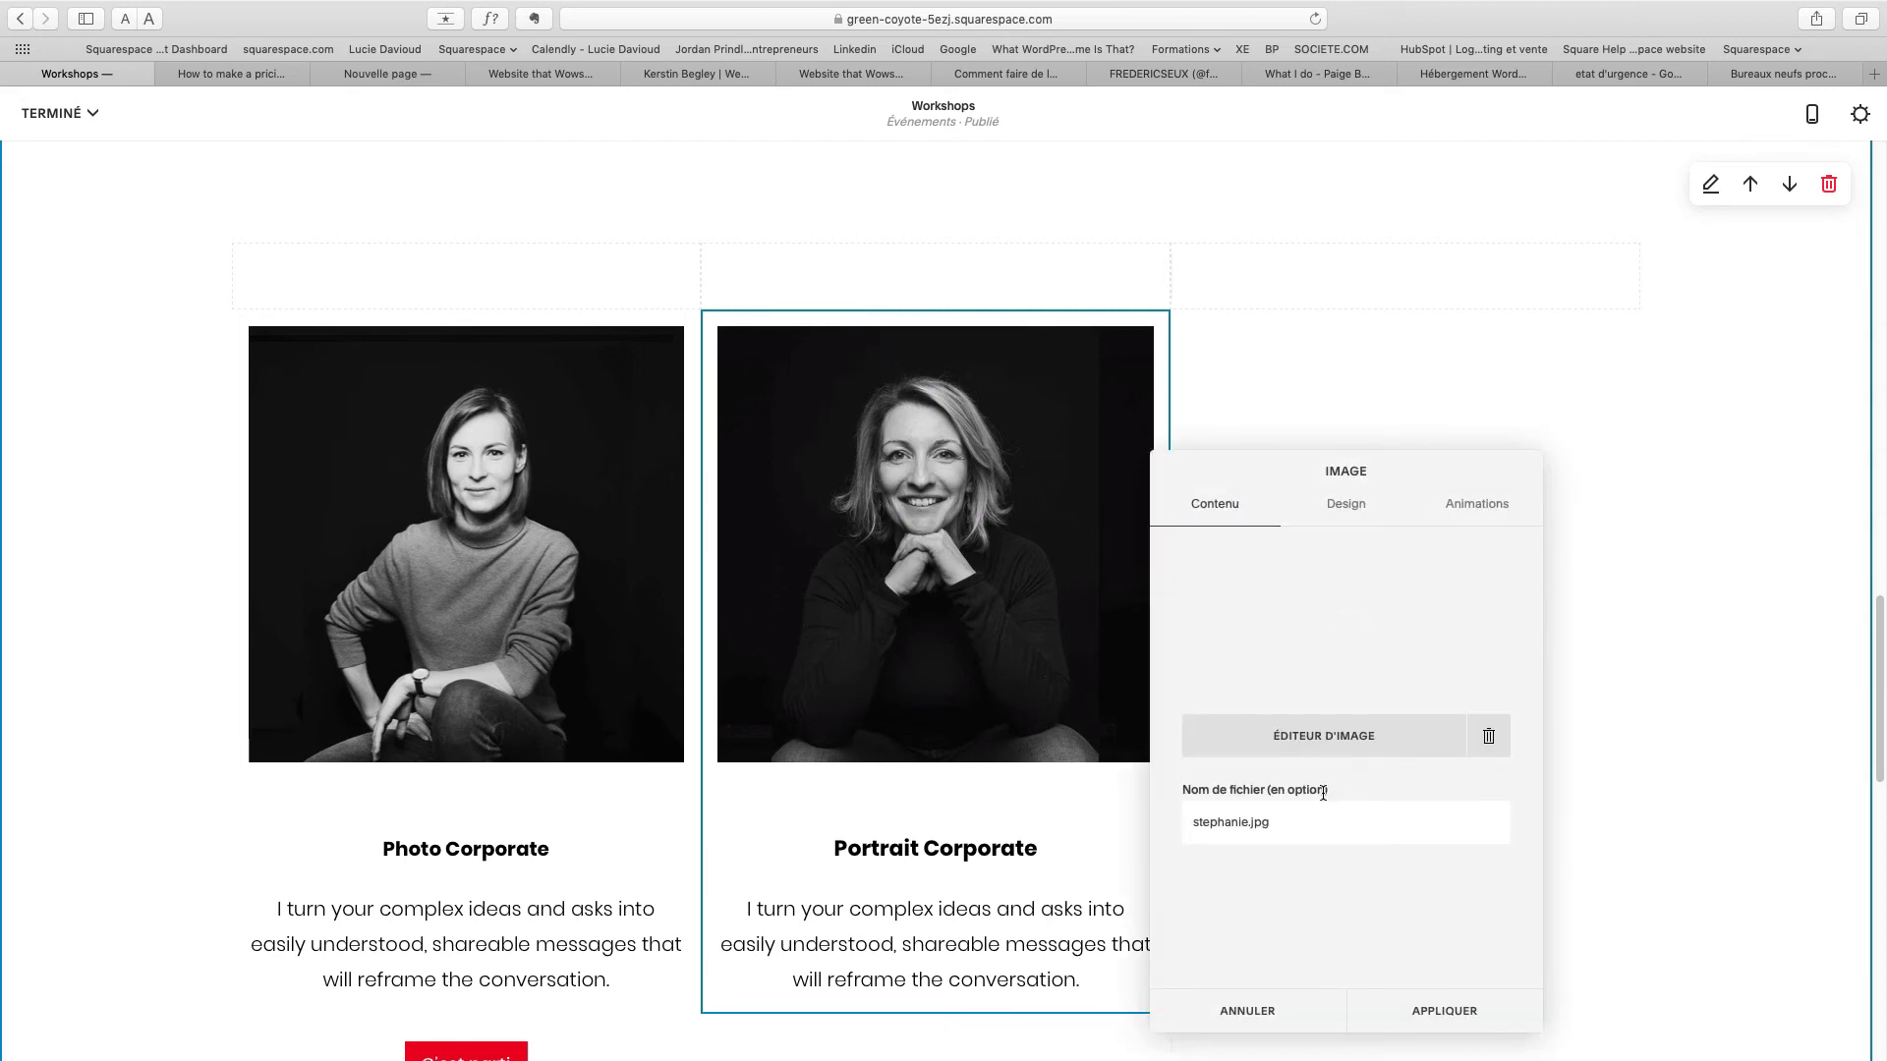
pyautogui.click(1341, 505)
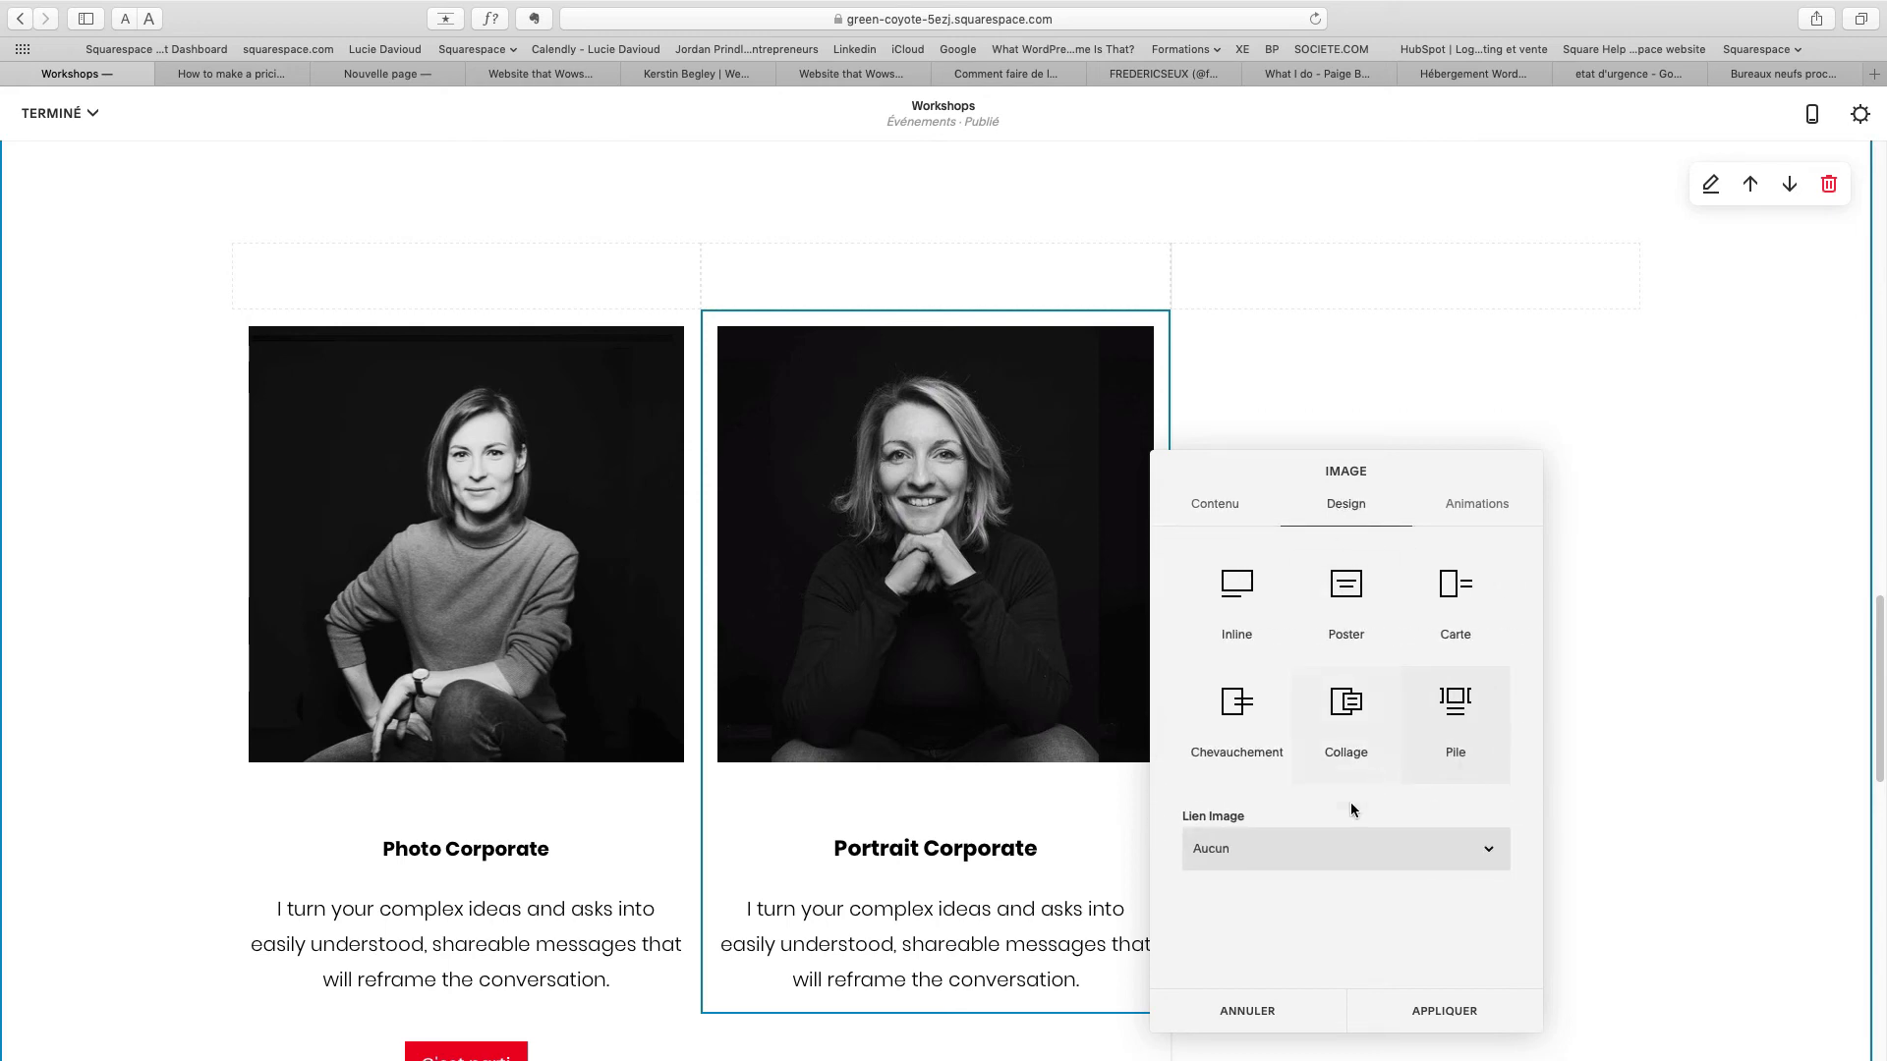
pyautogui.click(1247, 849)
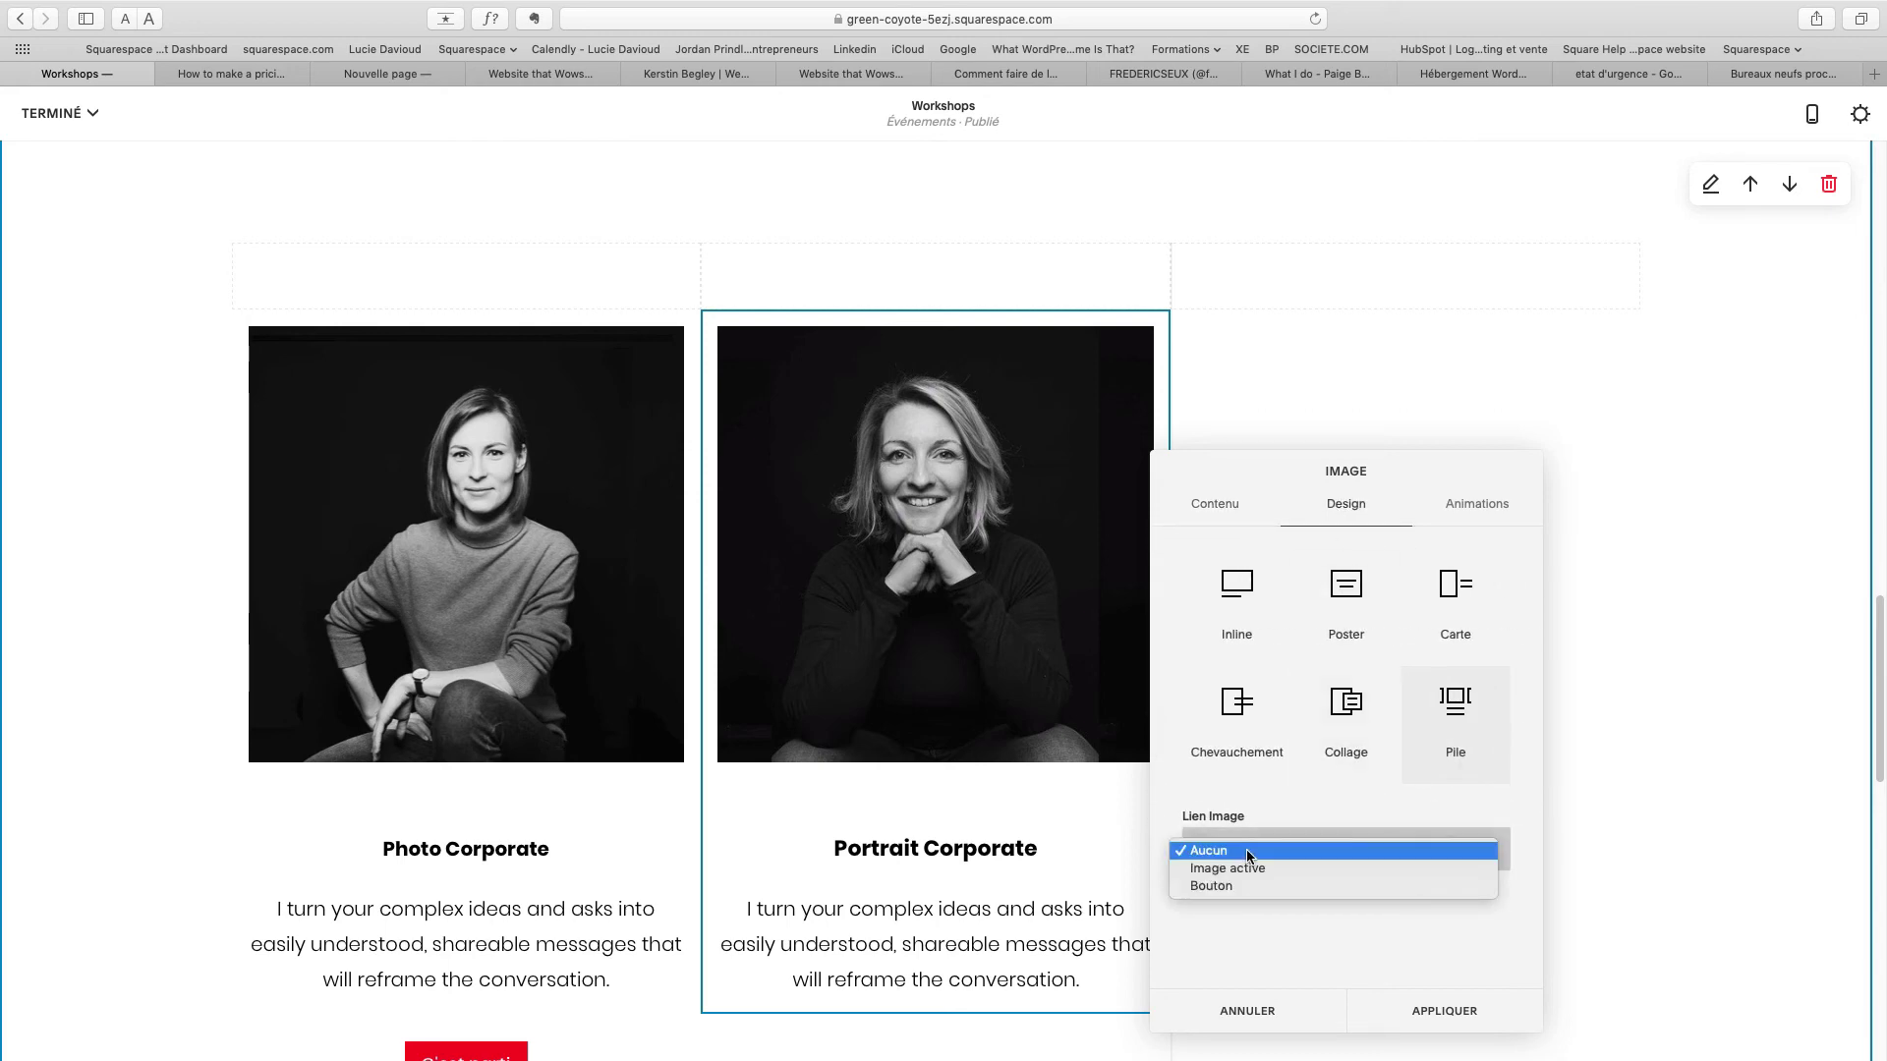
pyautogui.click(1235, 885)
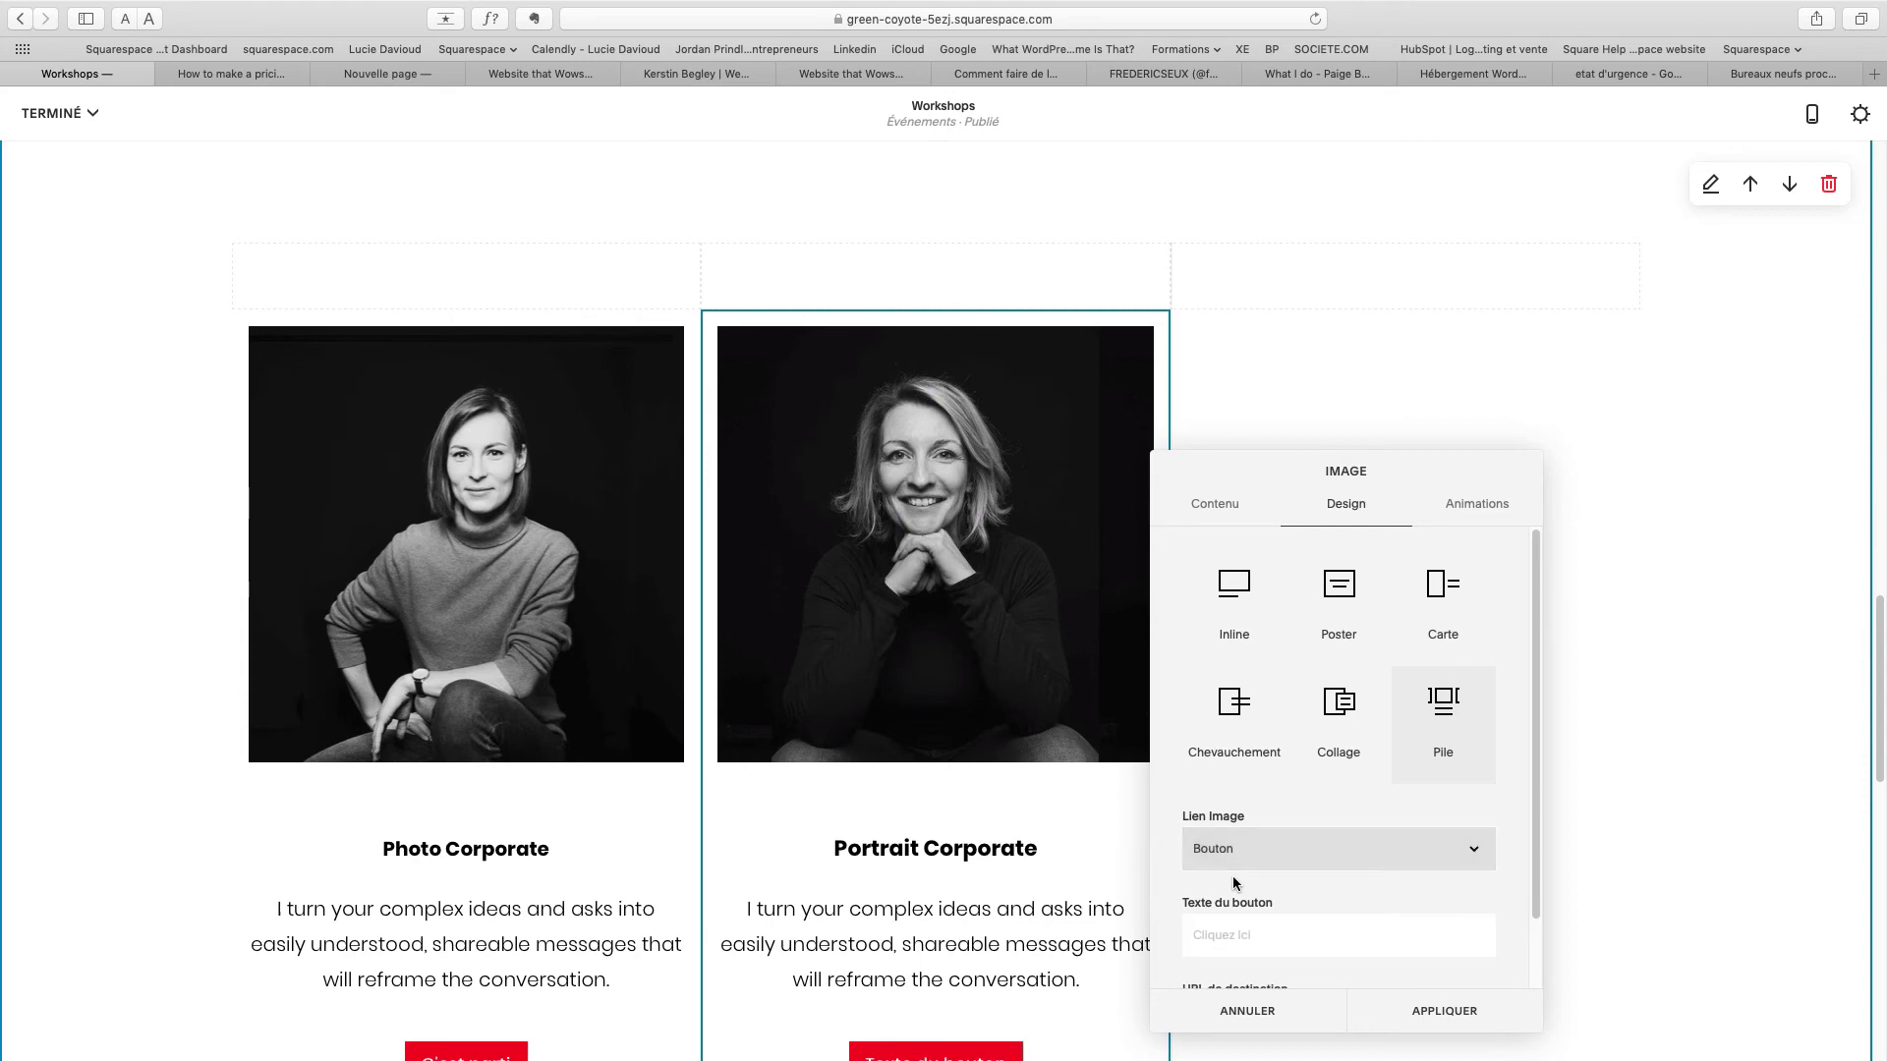
pyautogui.scroll(-2, 1233, 876)
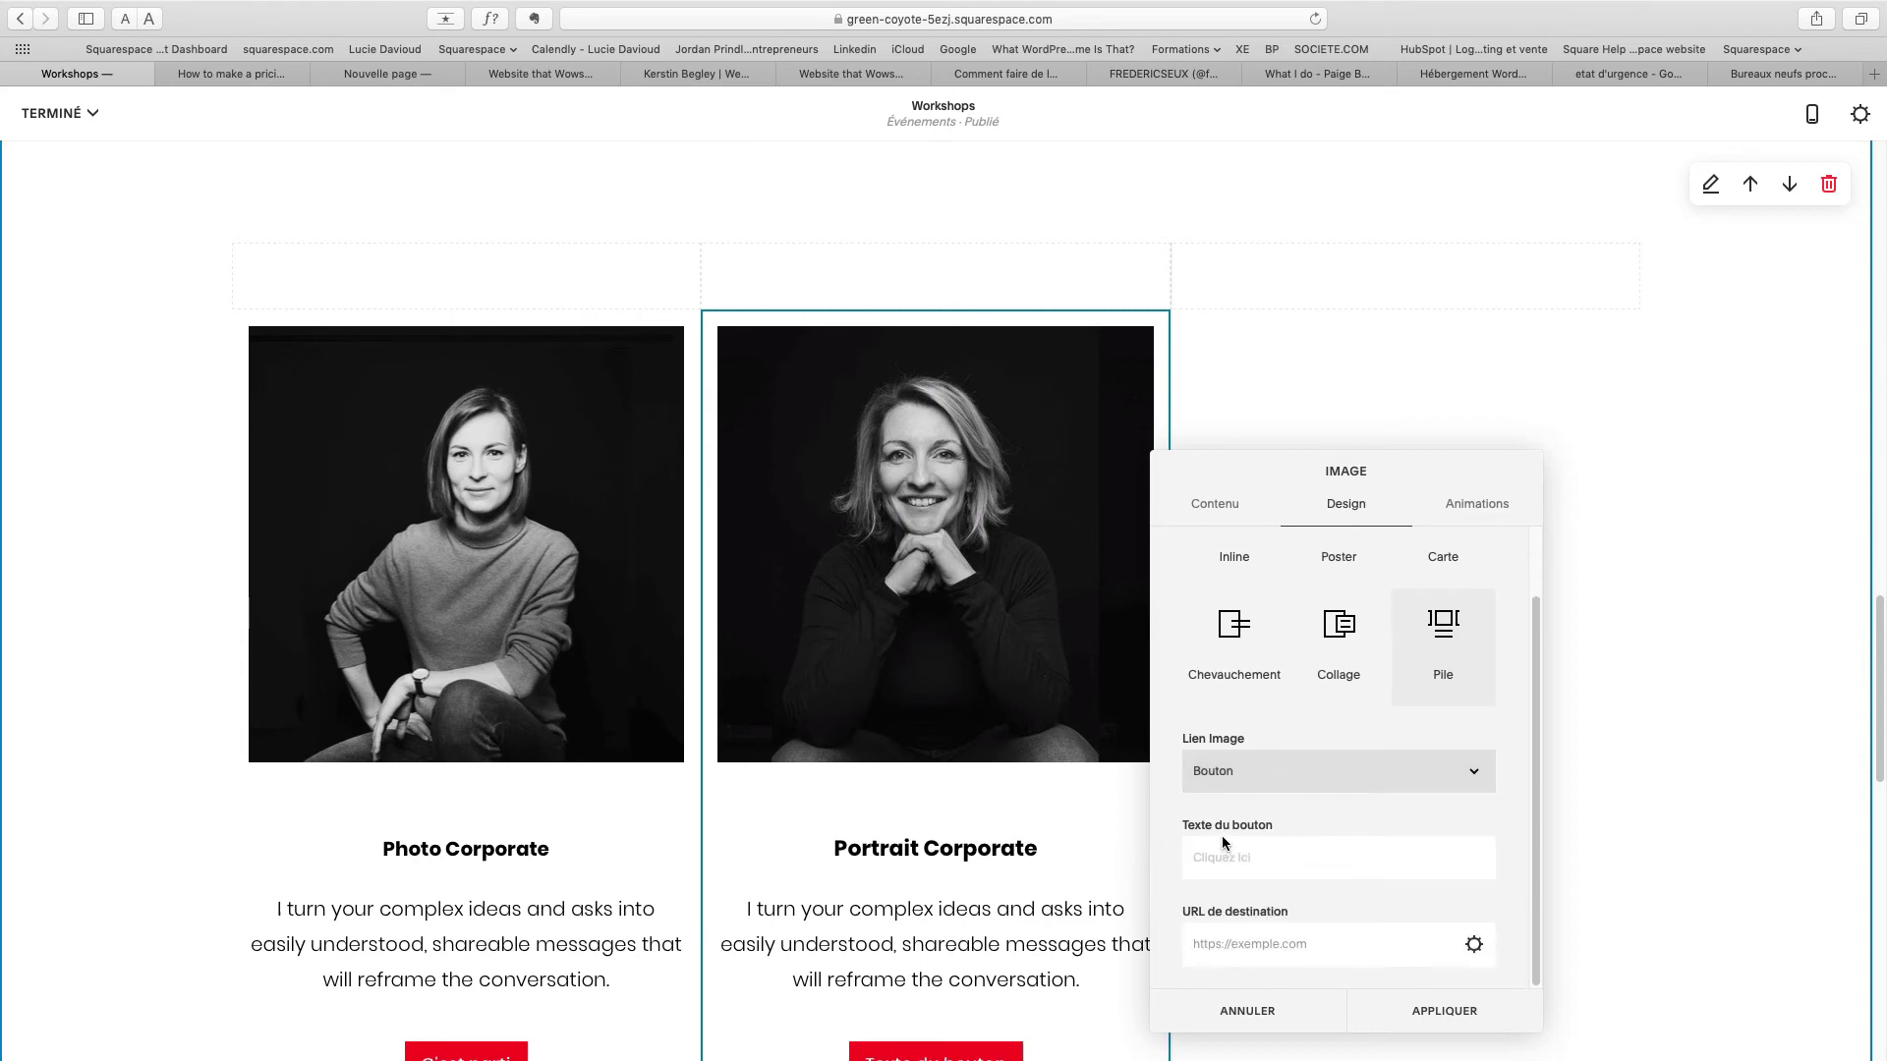
pyautogui.write("C'est ")
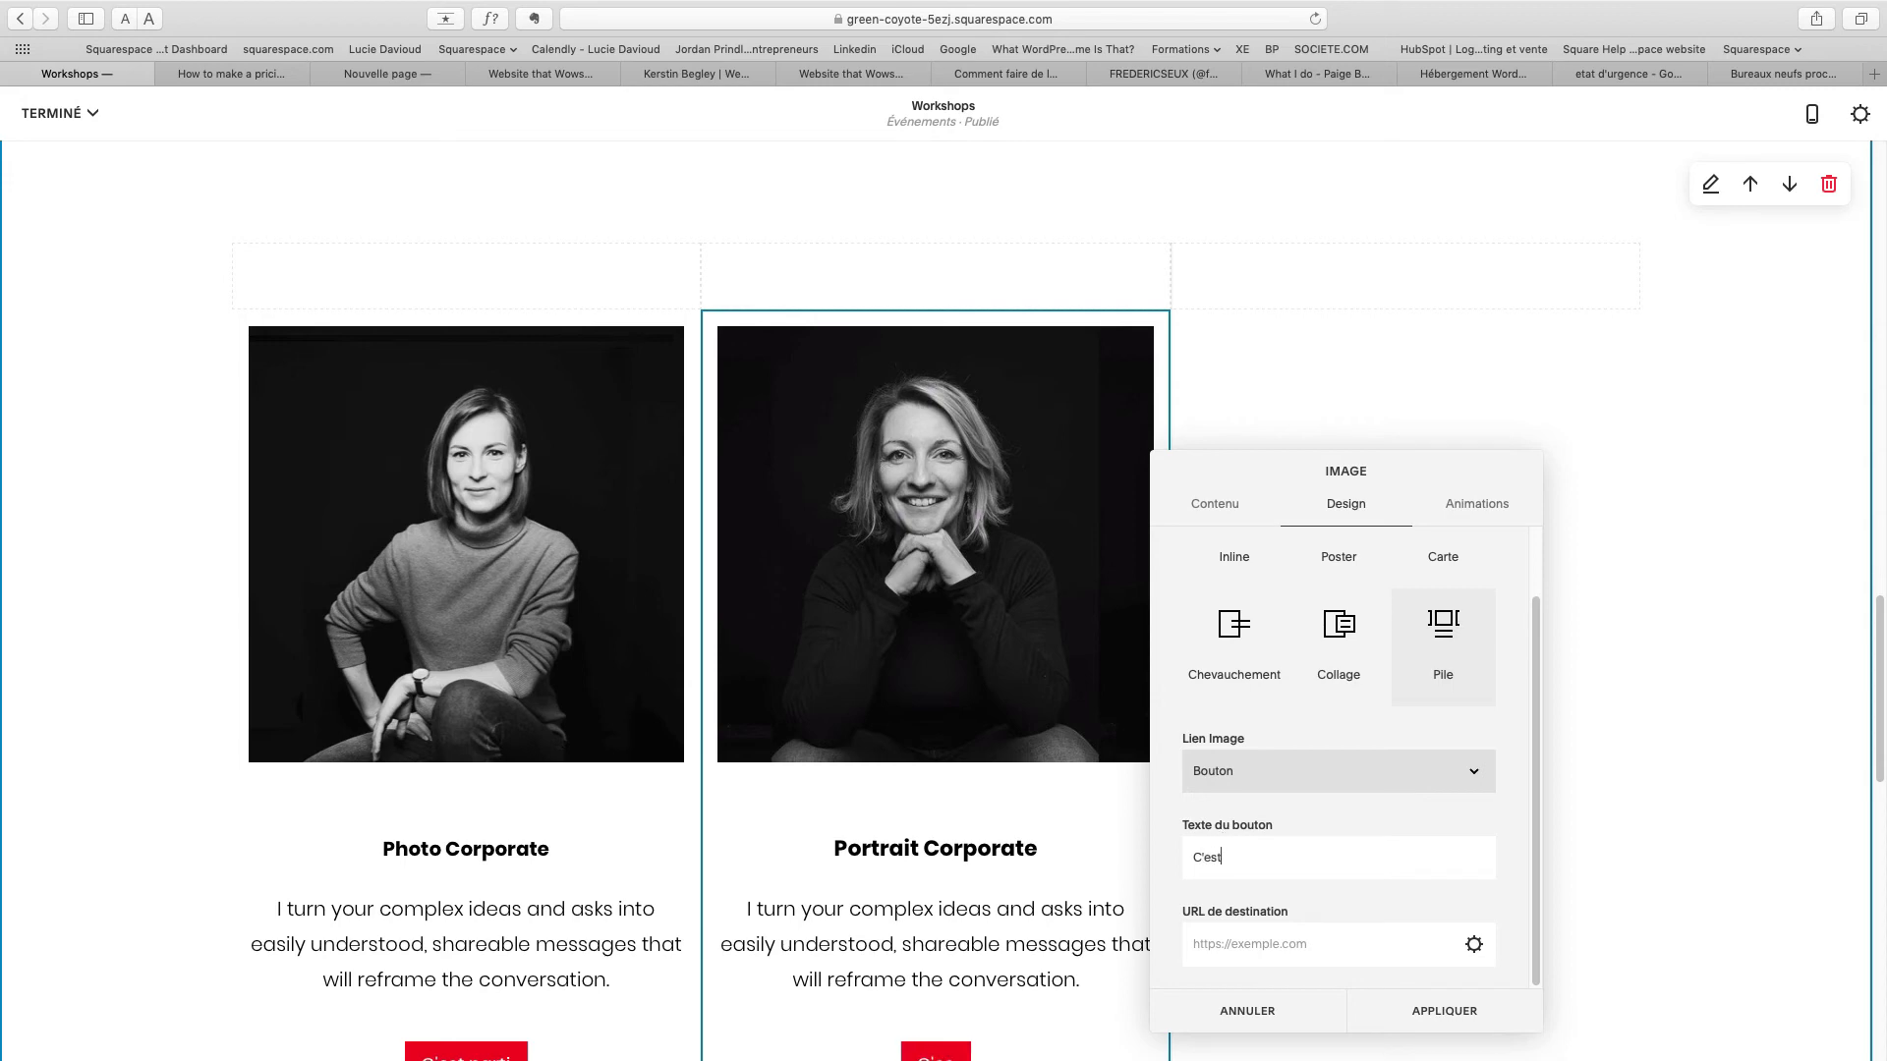
pyautogui.write('parti')
# Link the middle block's button to the Accueil page and apply the image settings.
pyautogui.click(1290, 943)
pyautogui.click(1475, 947)
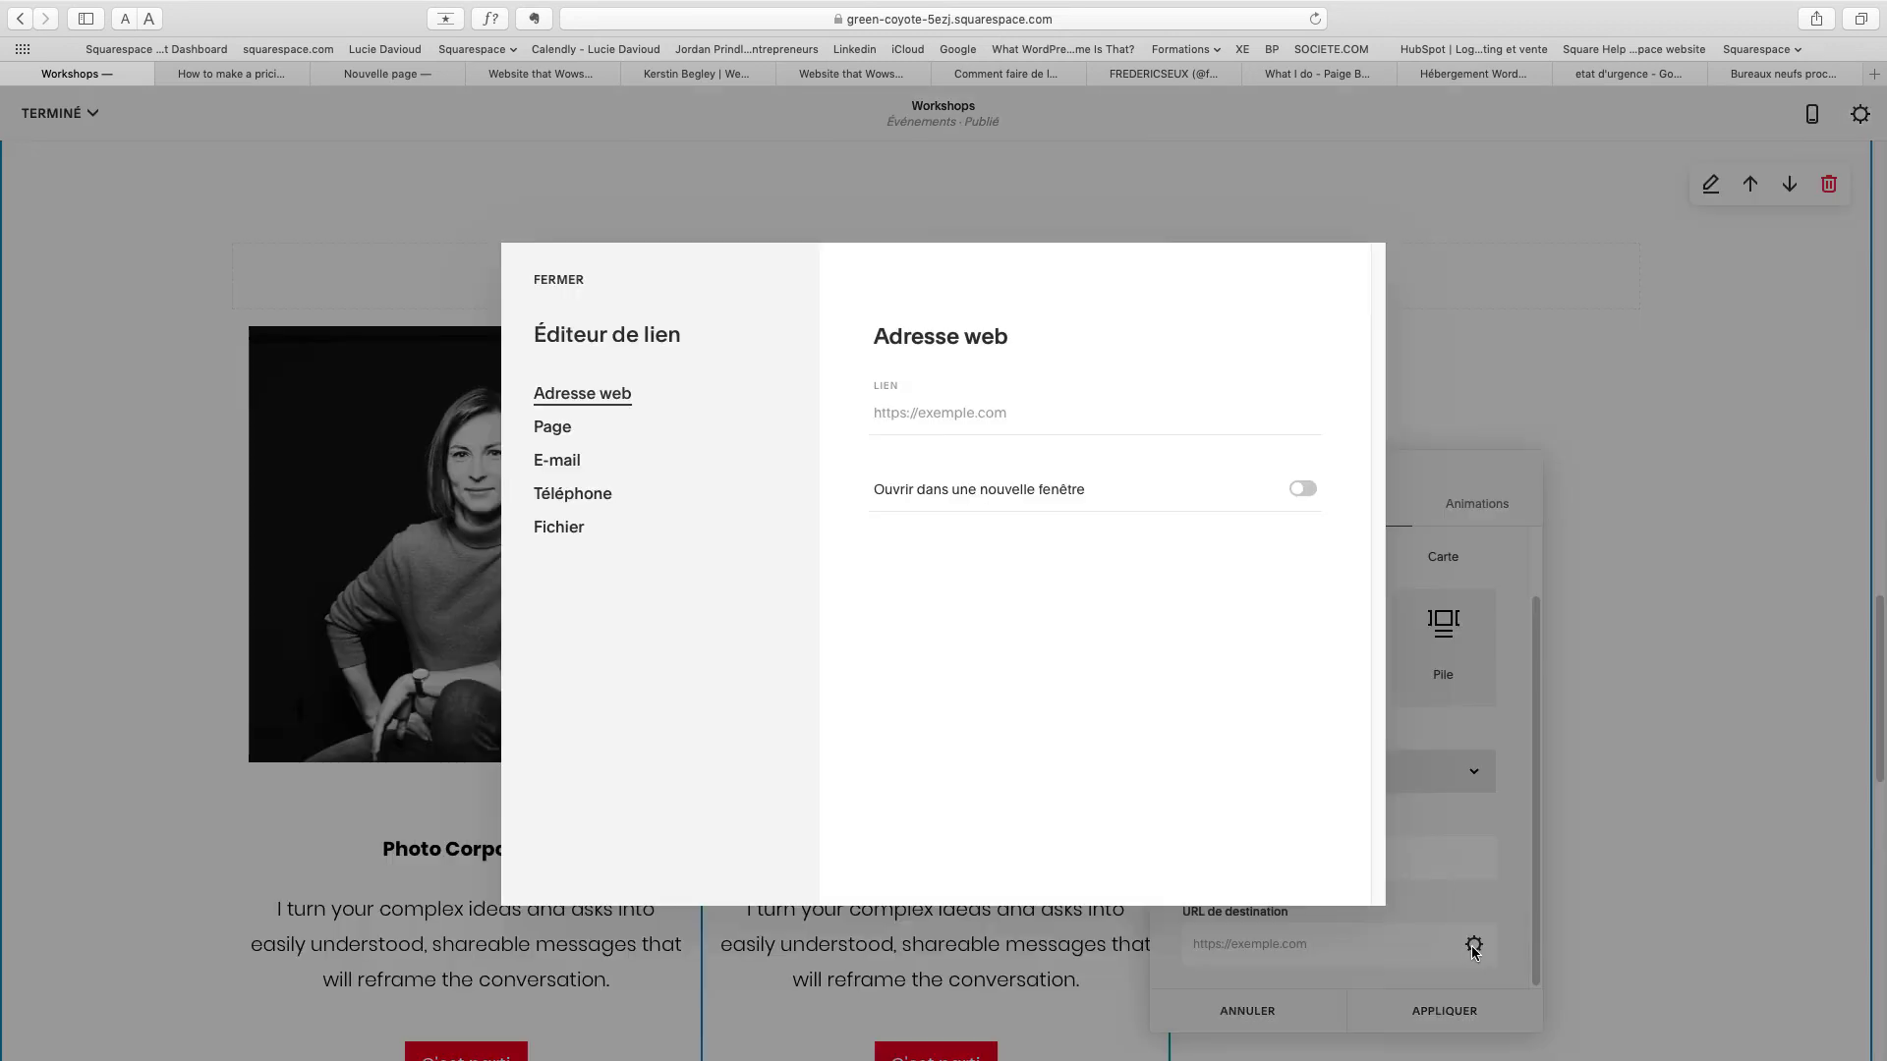
pyautogui.click(599, 434)
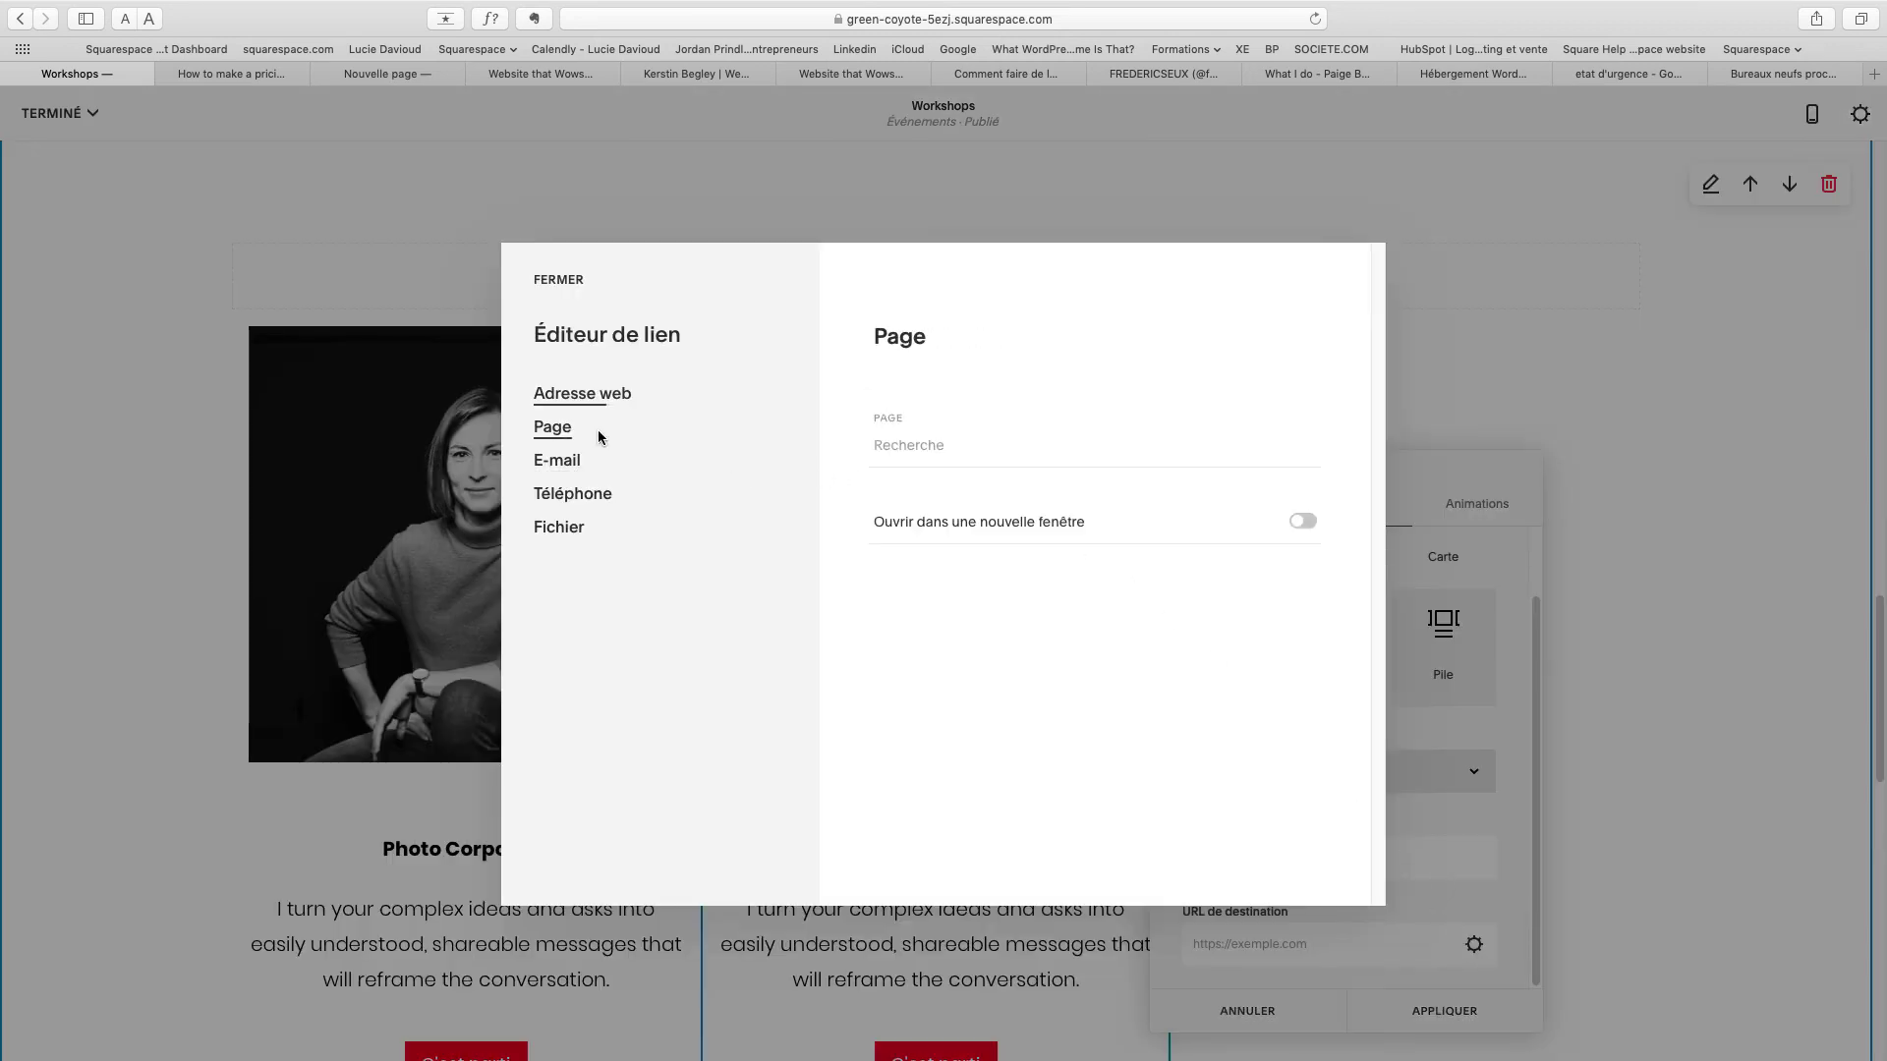
pyautogui.click(946, 448)
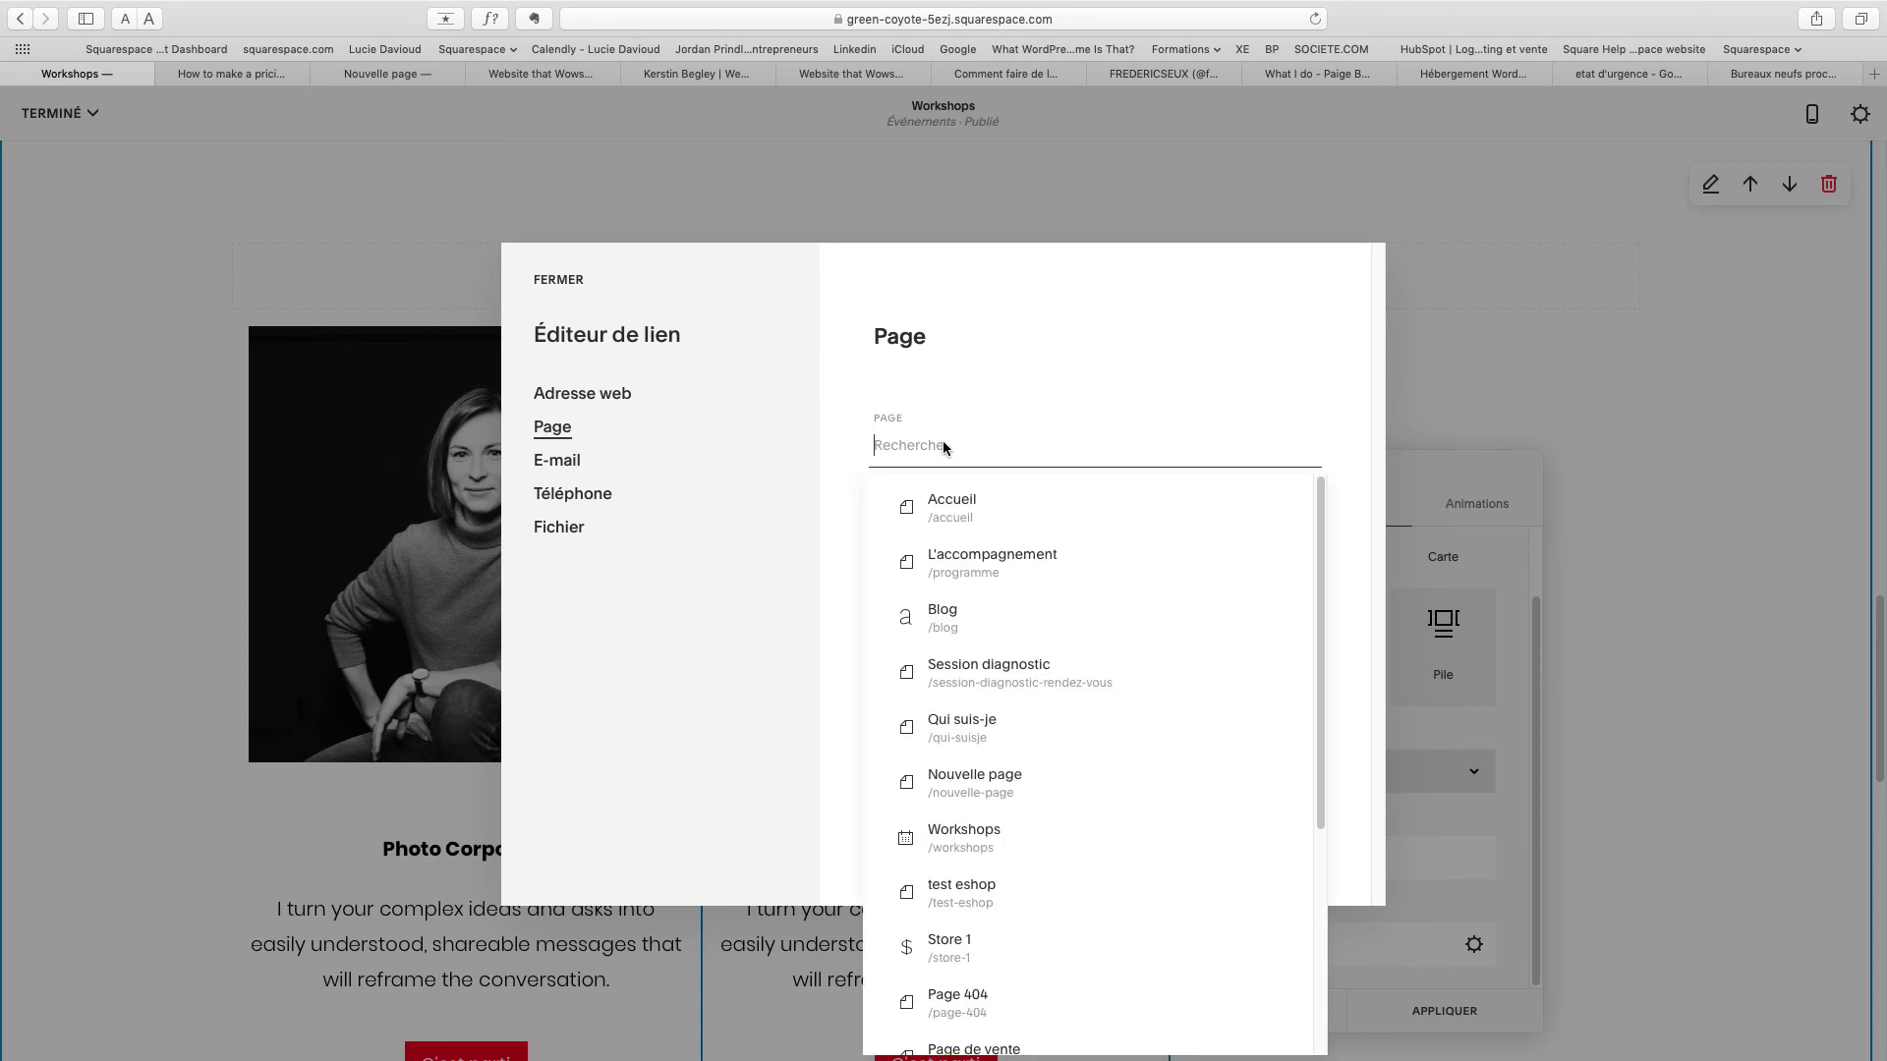
pyautogui.click(948, 501)
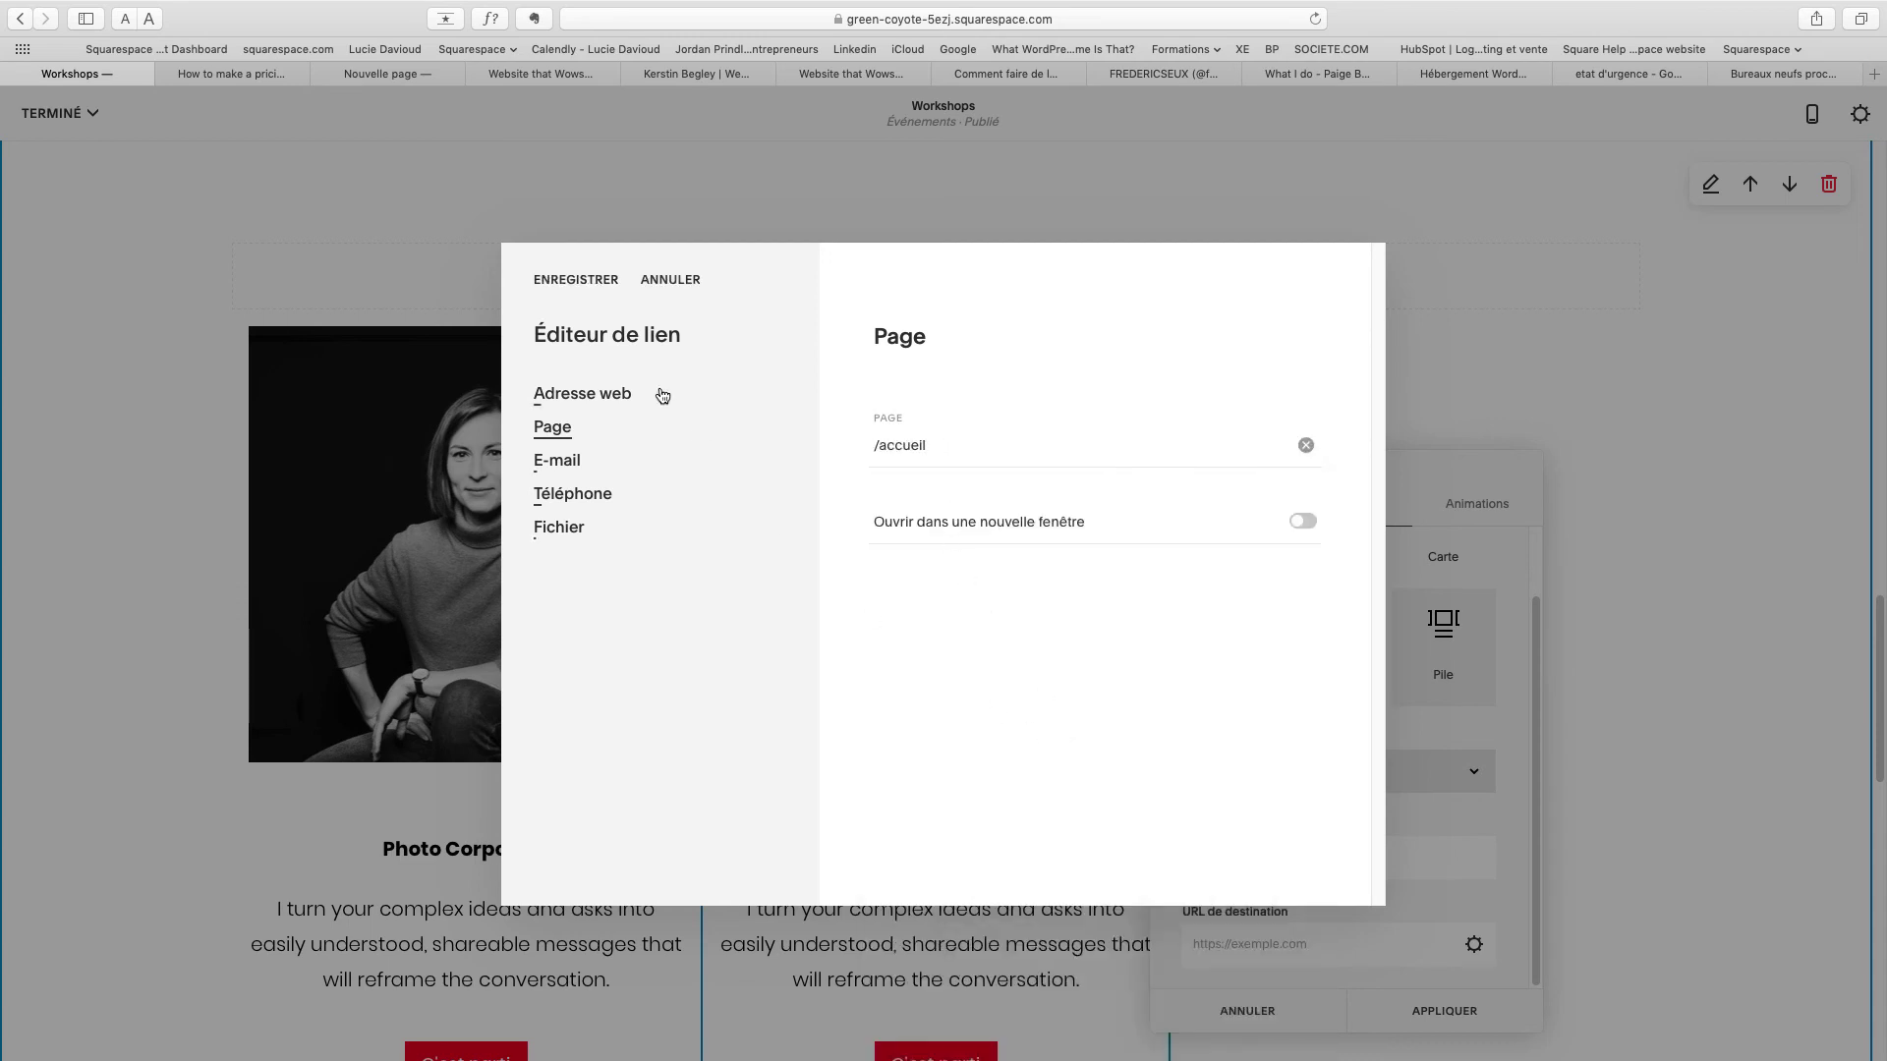
pyautogui.click(575, 280)
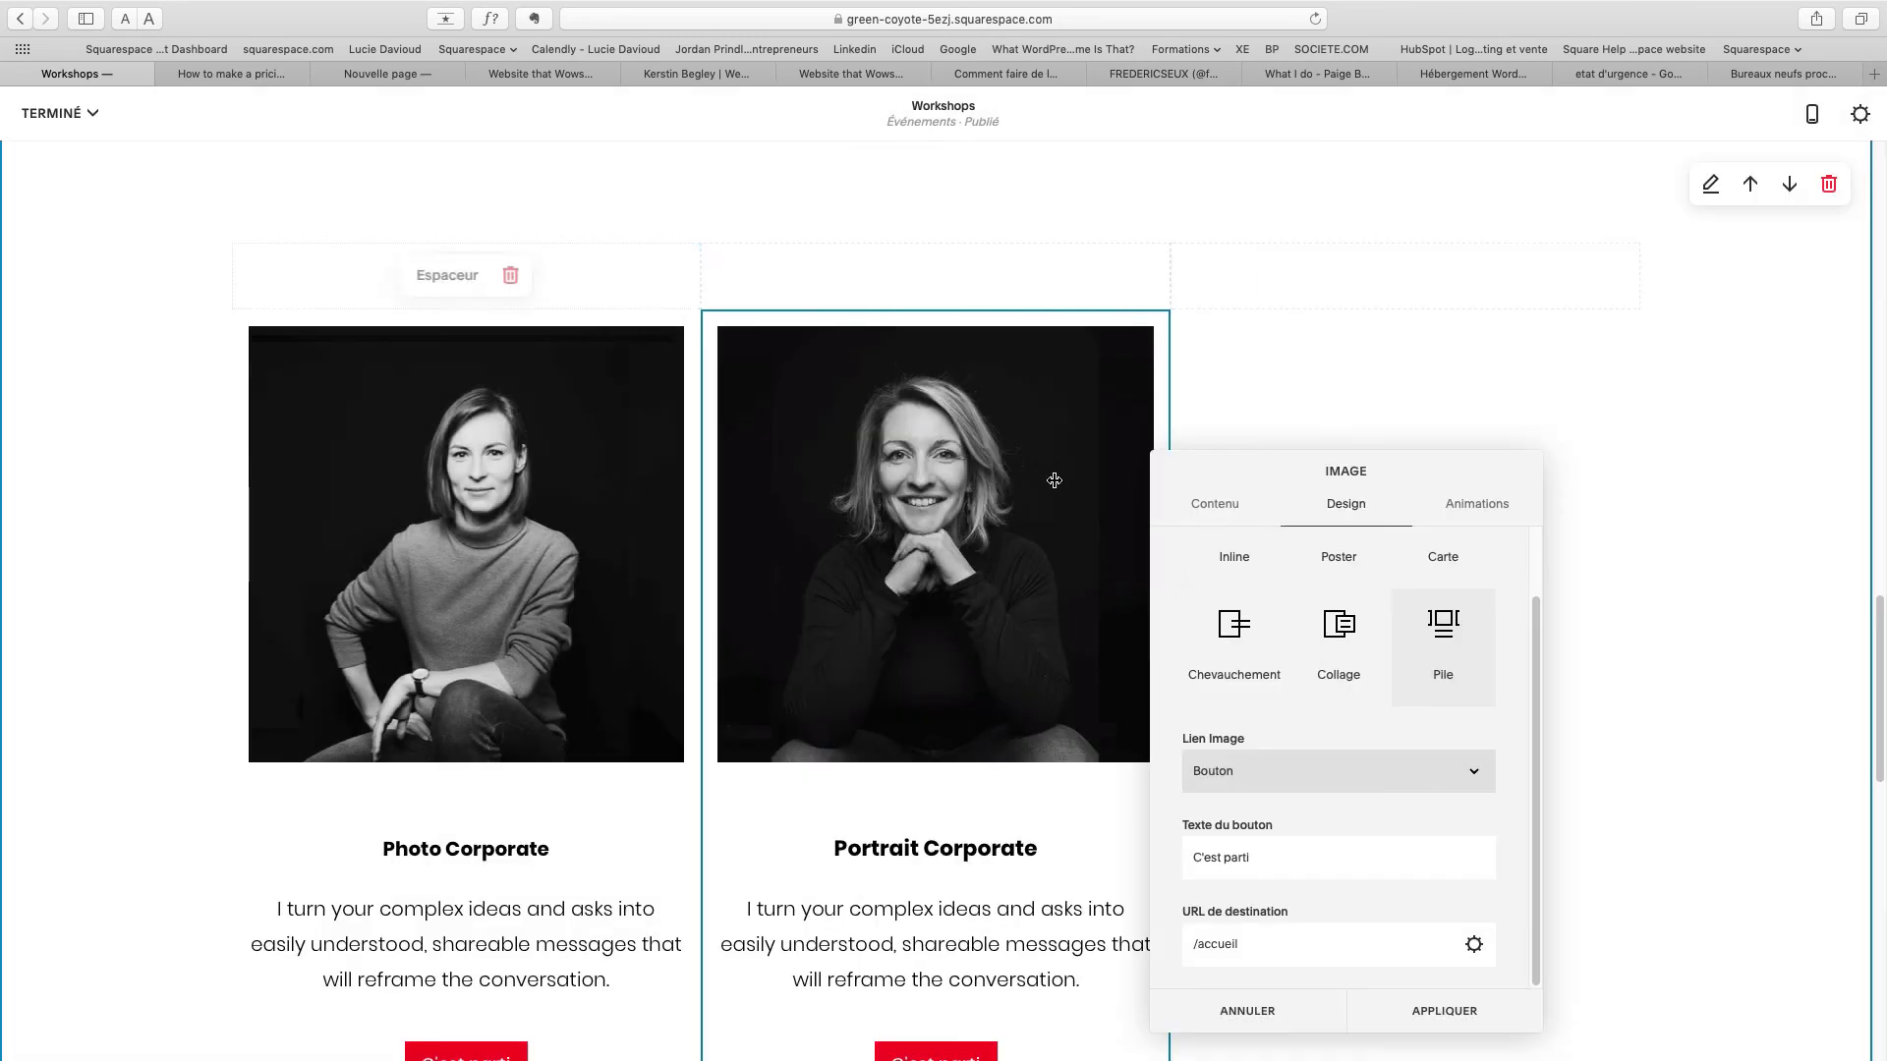
pyautogui.click(1434, 1013)
pyautogui.scroll(-3, 976, 911)
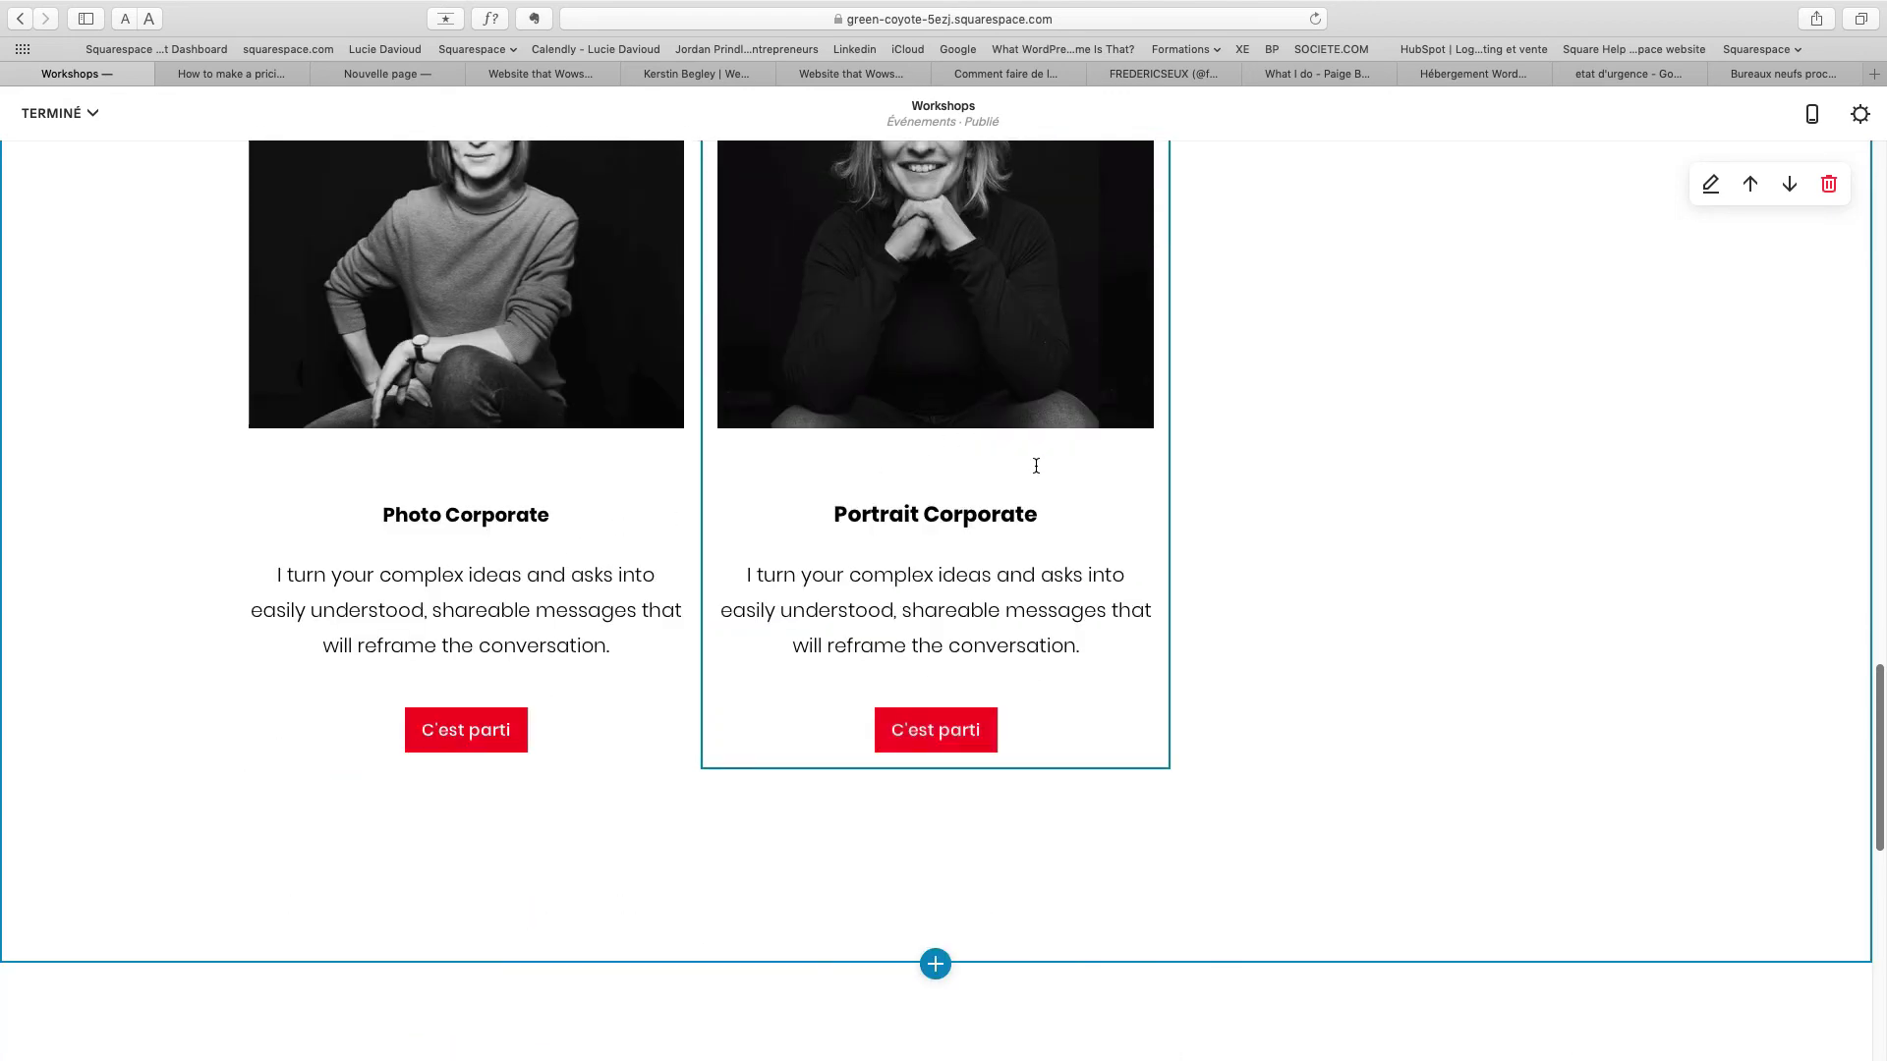
# Add a Pile image block under the third spacer and upload paul.jpg into it.
pyautogui.scroll(3, 1036, 466)
pyautogui.scroll(2, 1303, 396)
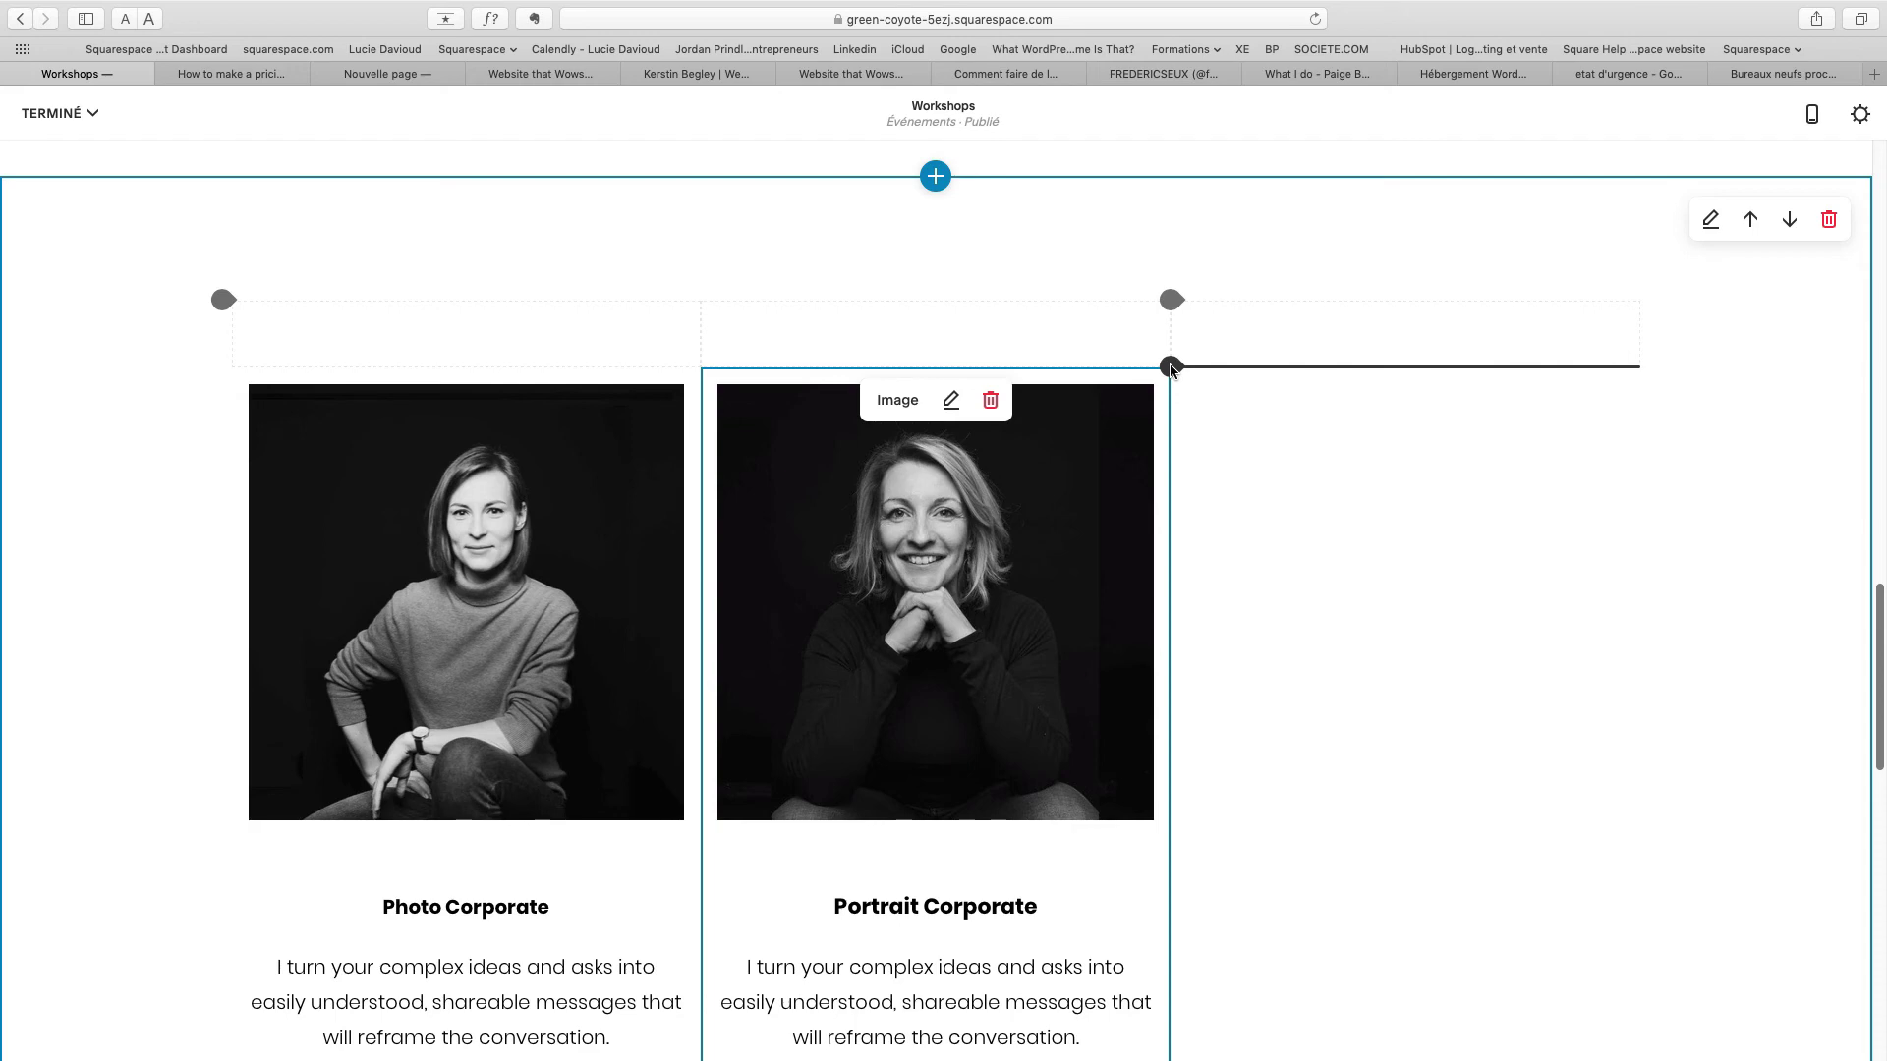
pyautogui.click(1171, 368)
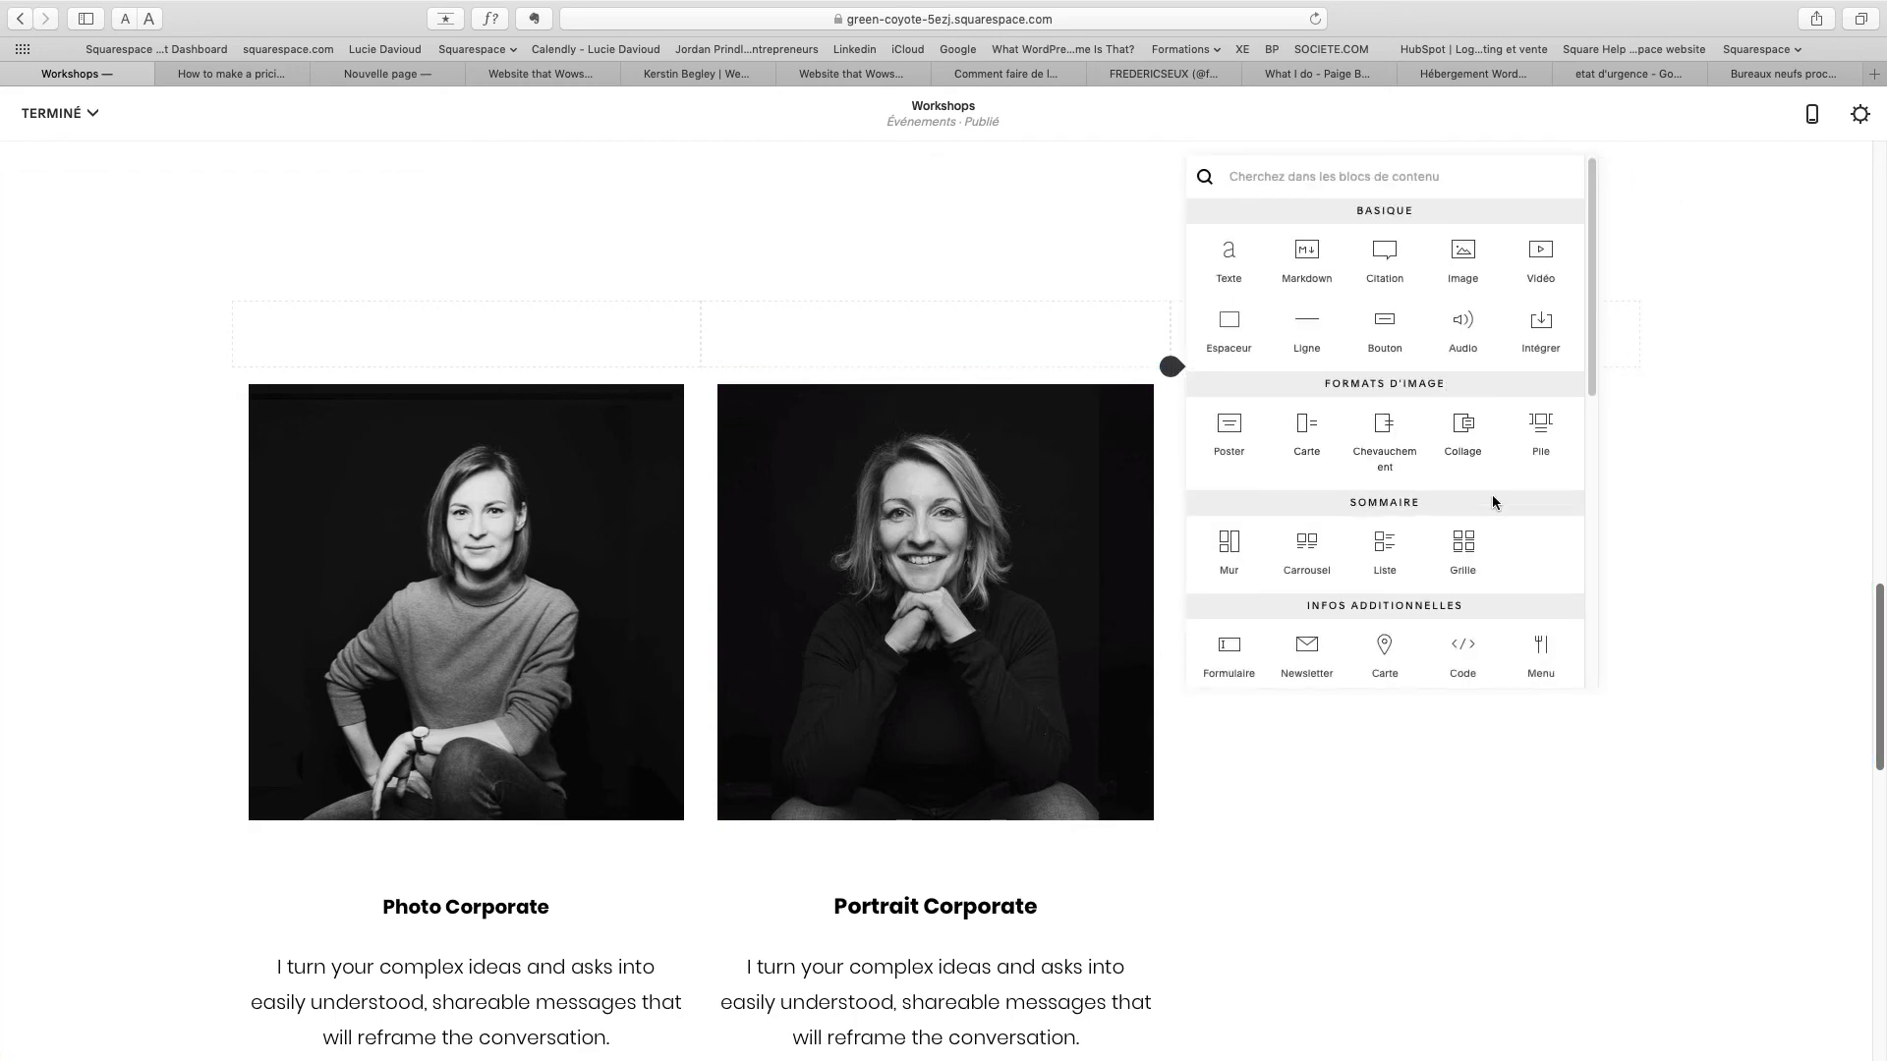
pyautogui.click(1530, 425)
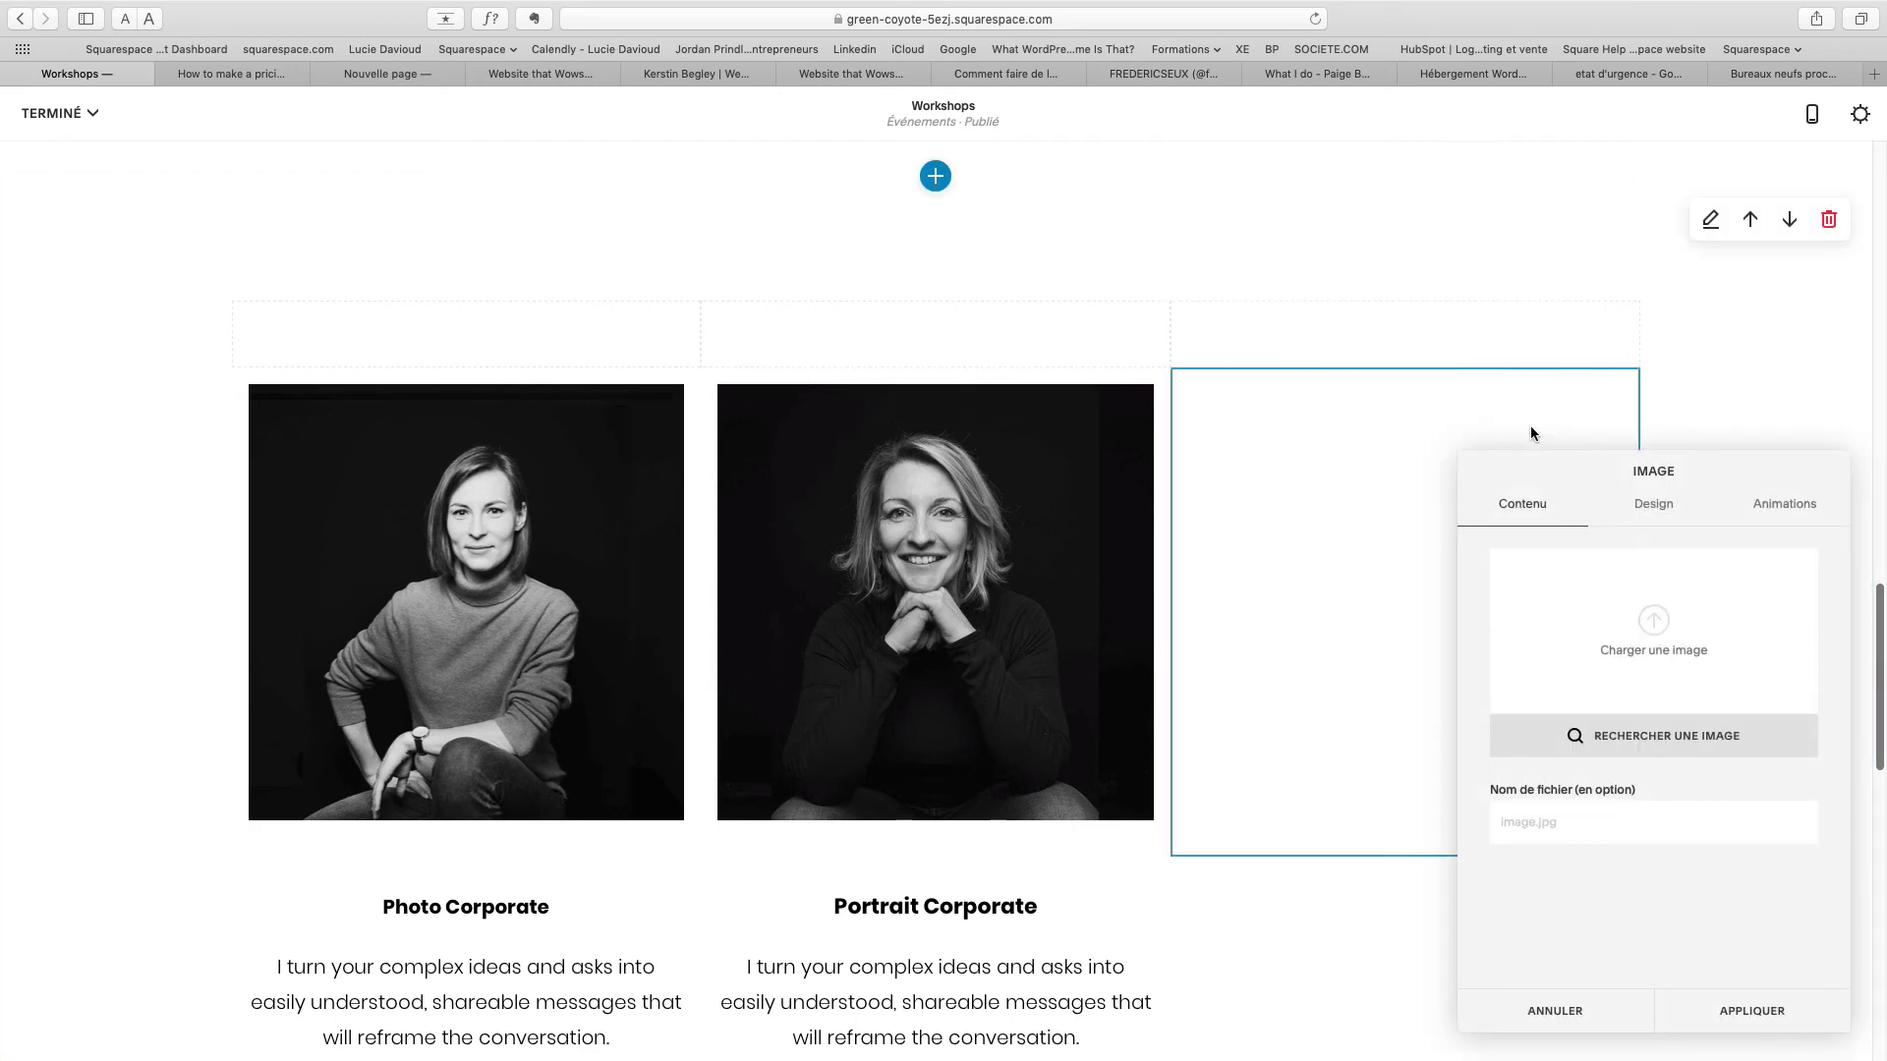
pyautogui.click(1647, 622)
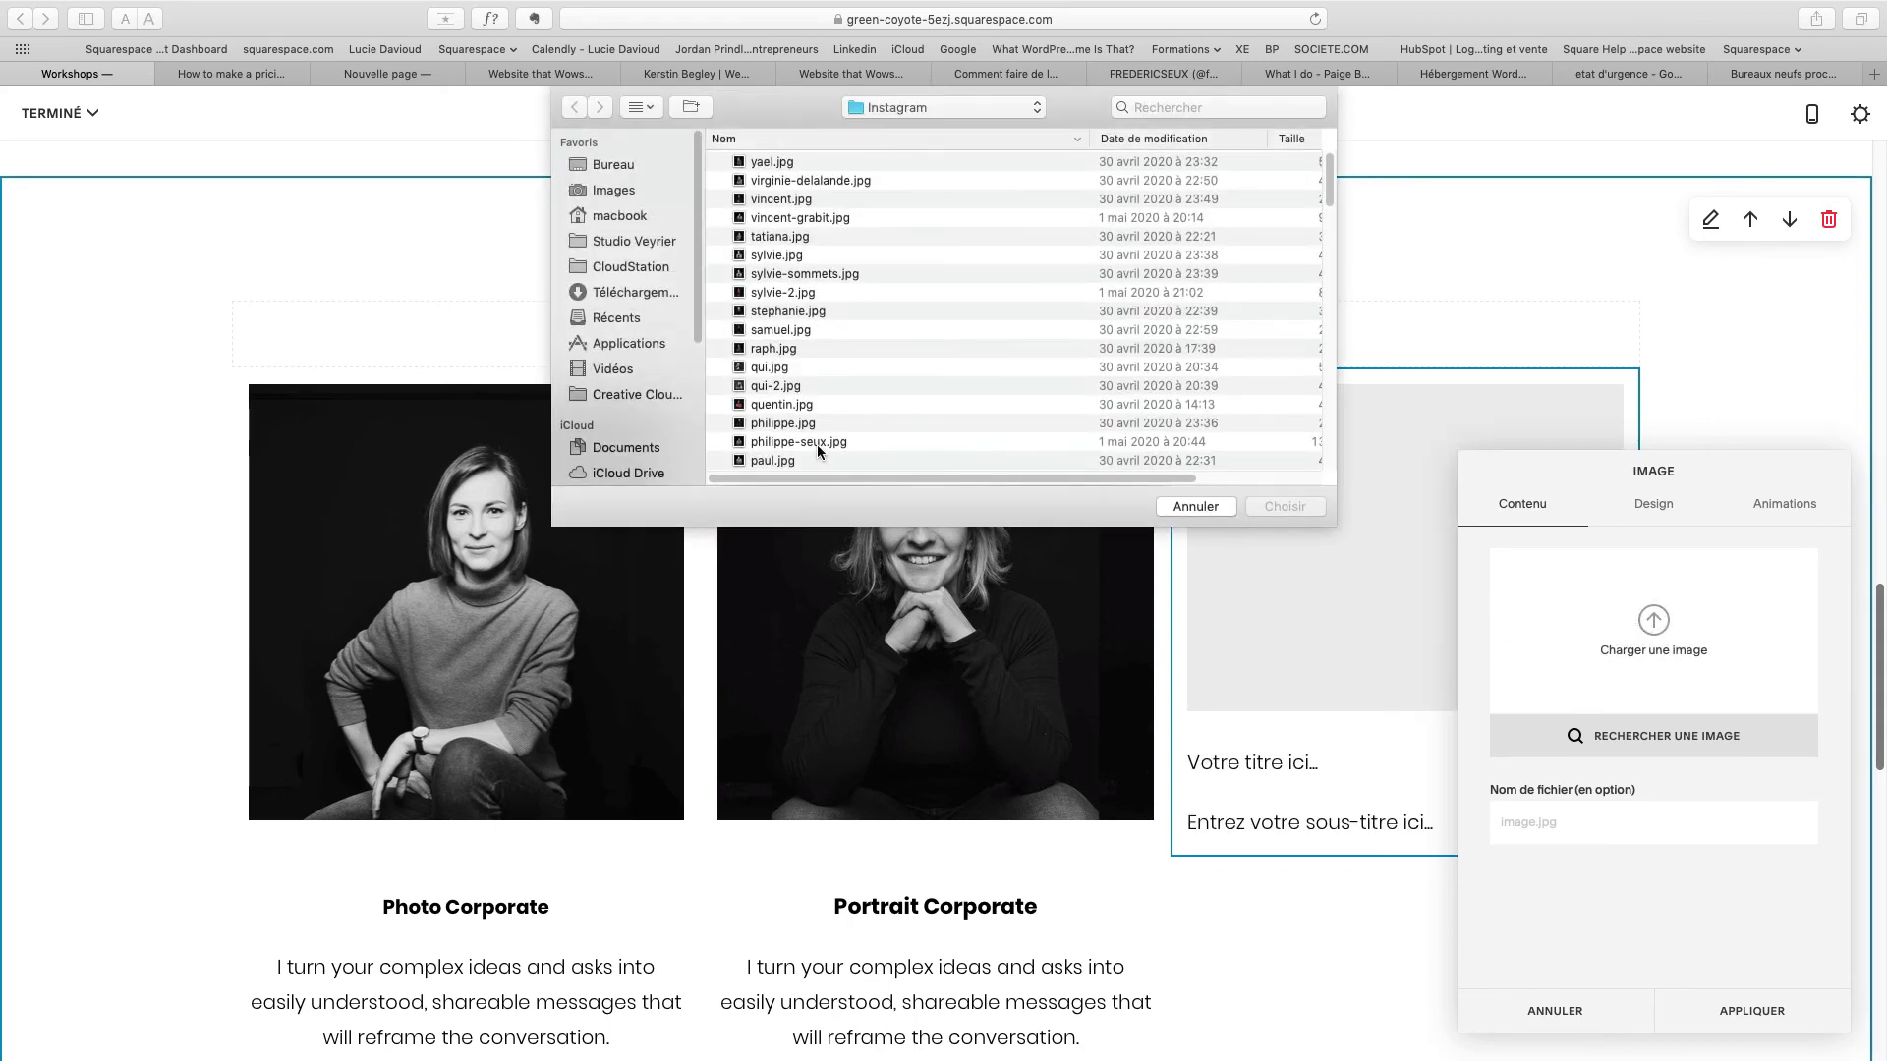
pyautogui.click(792, 460)
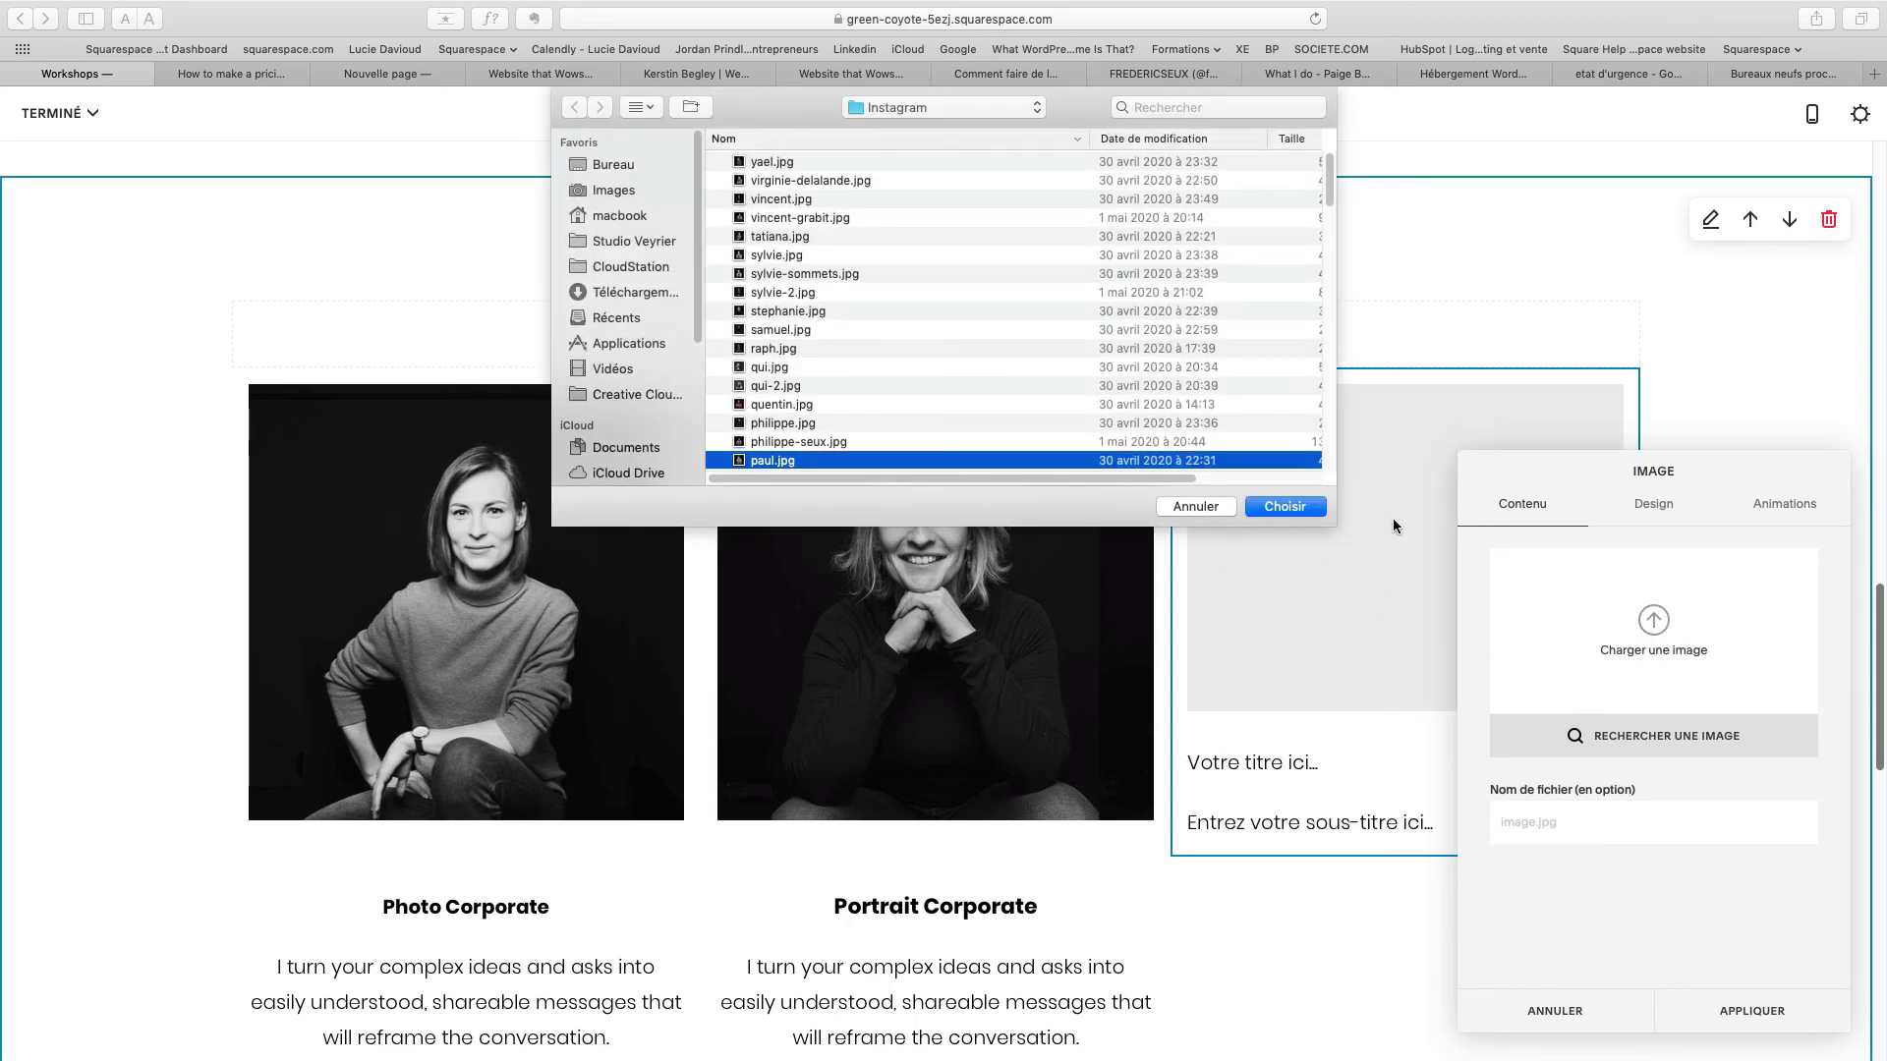
pyautogui.click(1303, 509)
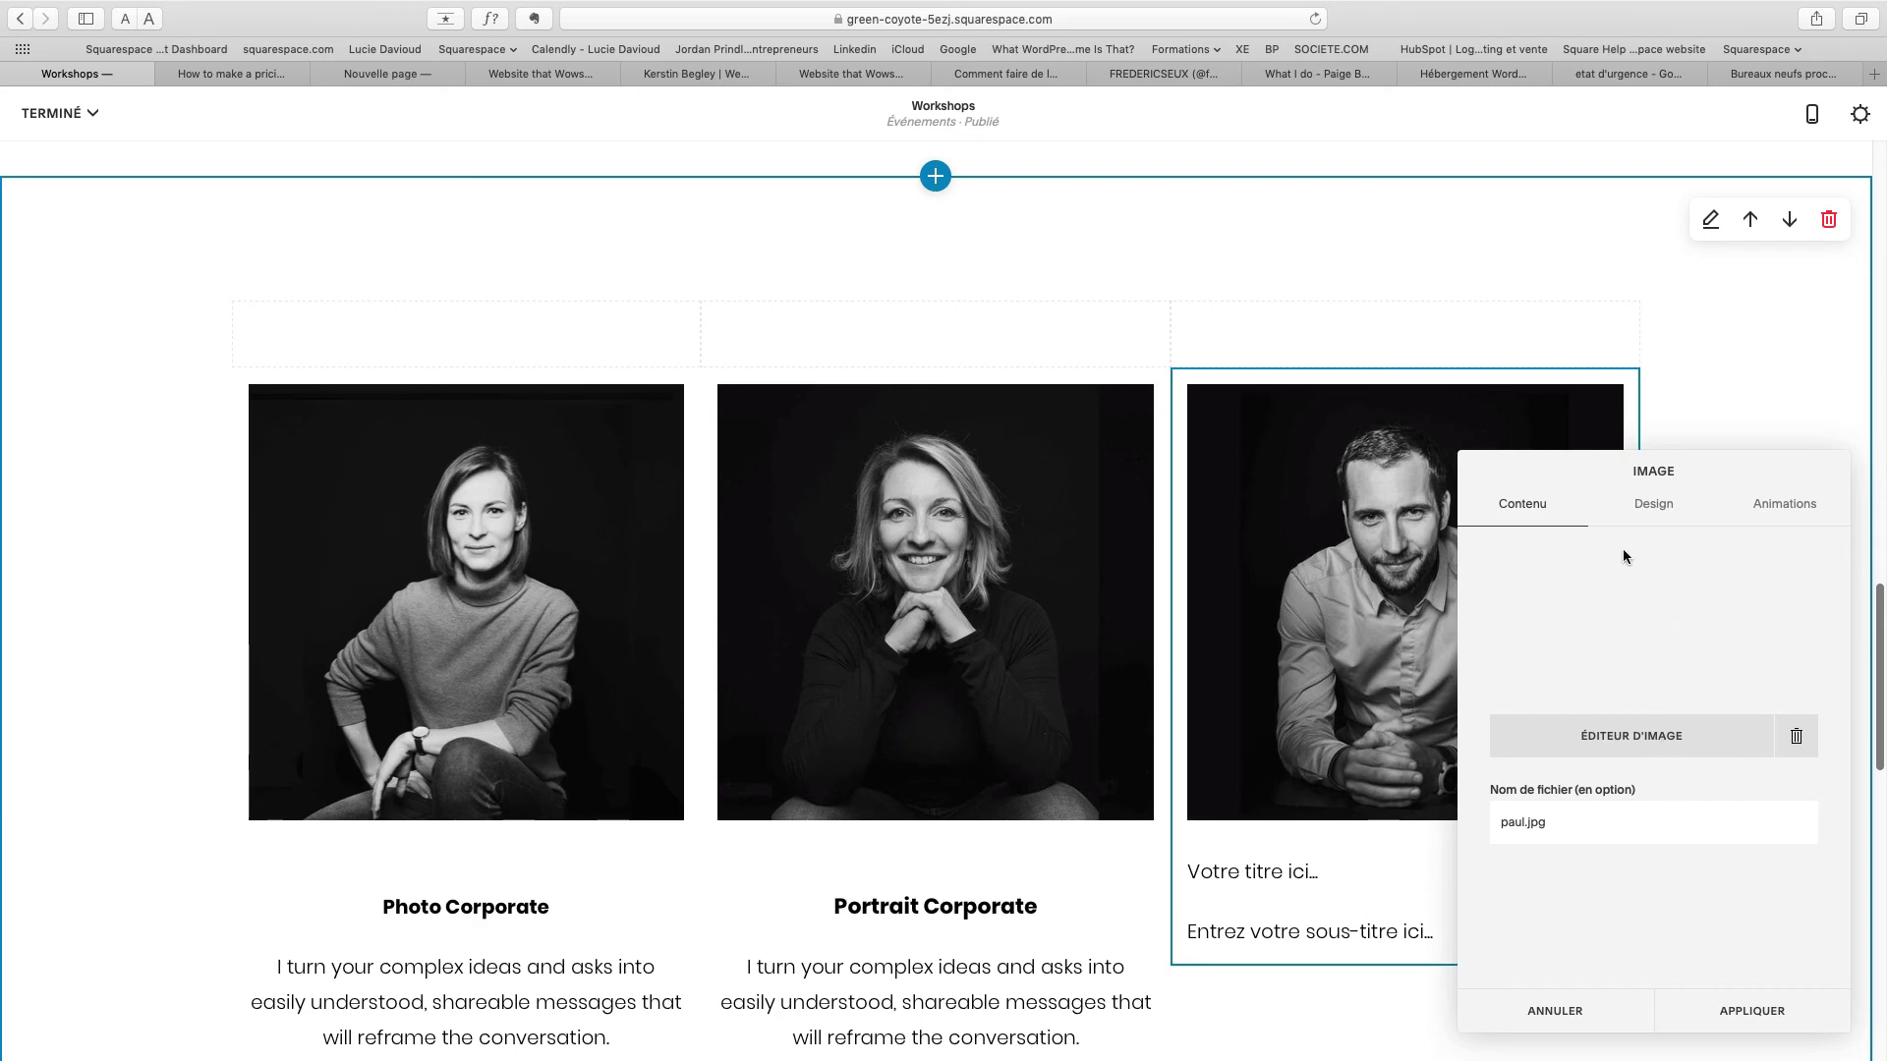
# Give the third image block a Bouton image link with the text "C'est parti" and apply the settings.
pyautogui.click(1654, 506)
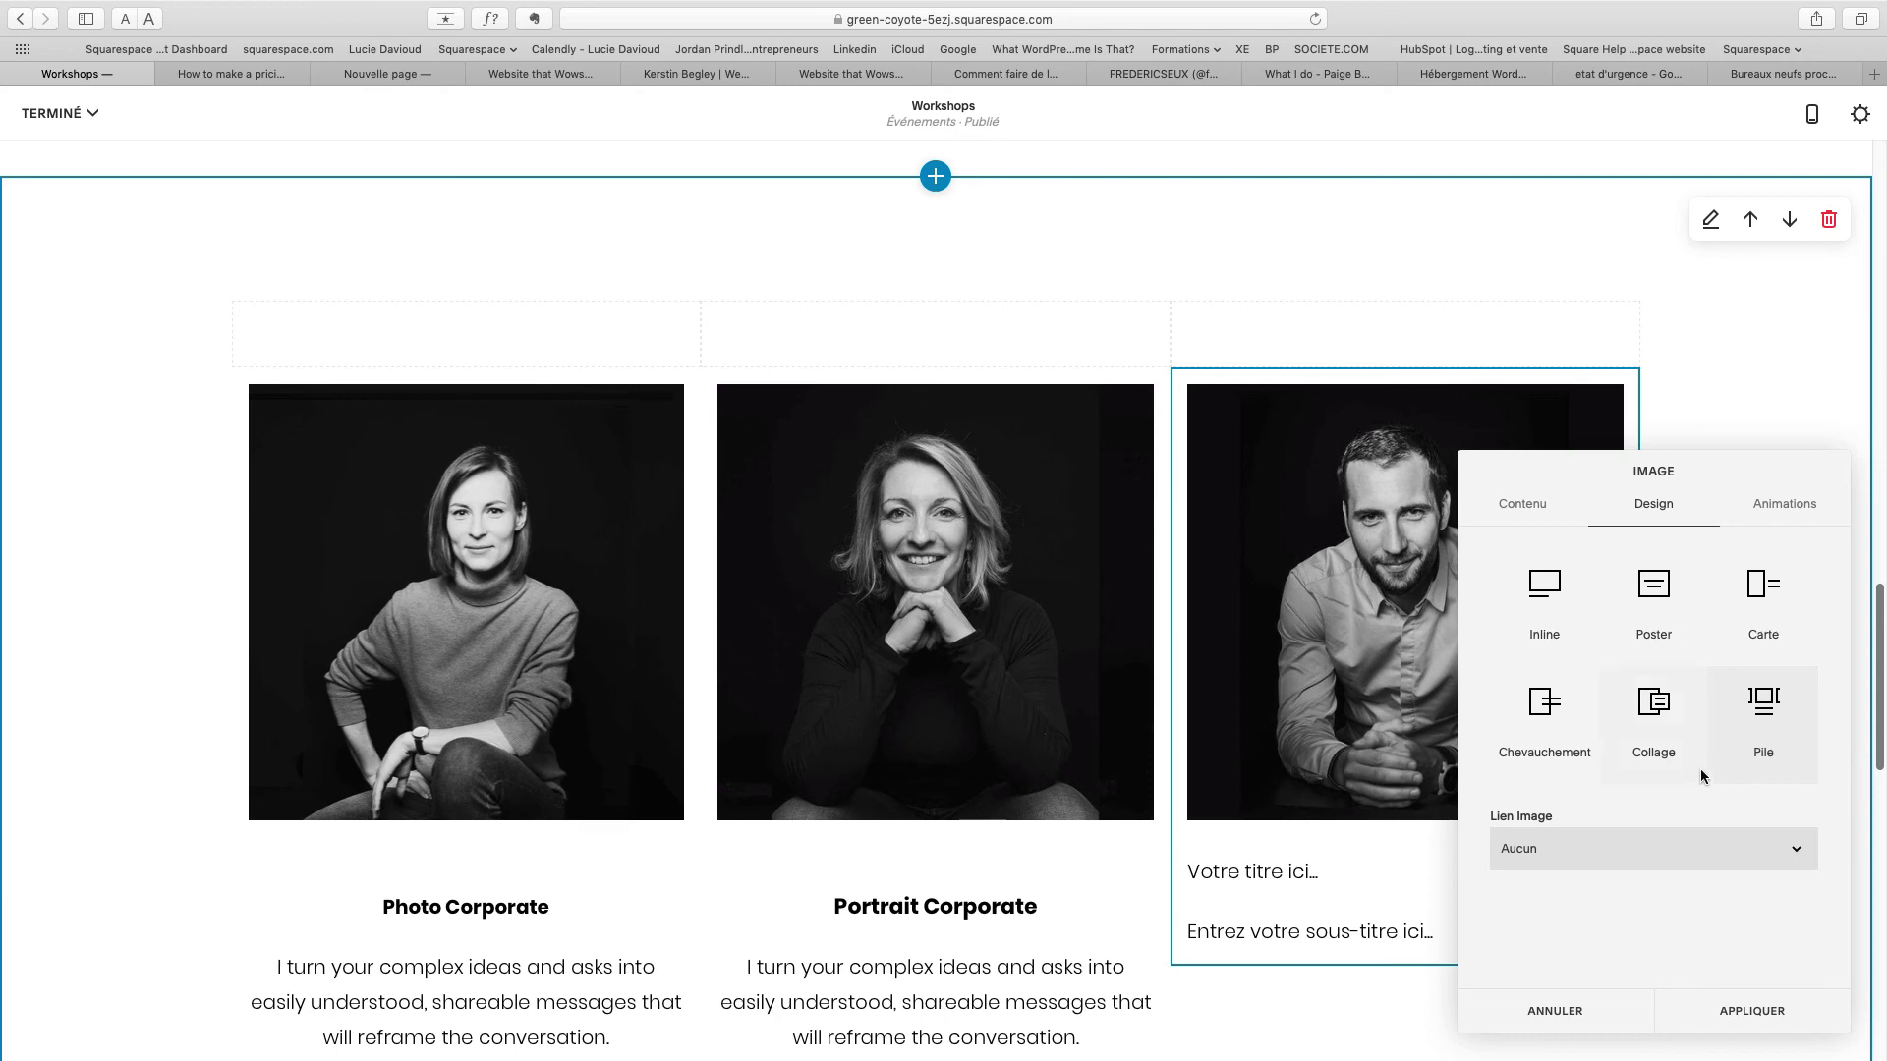
pyautogui.click(1559, 851)
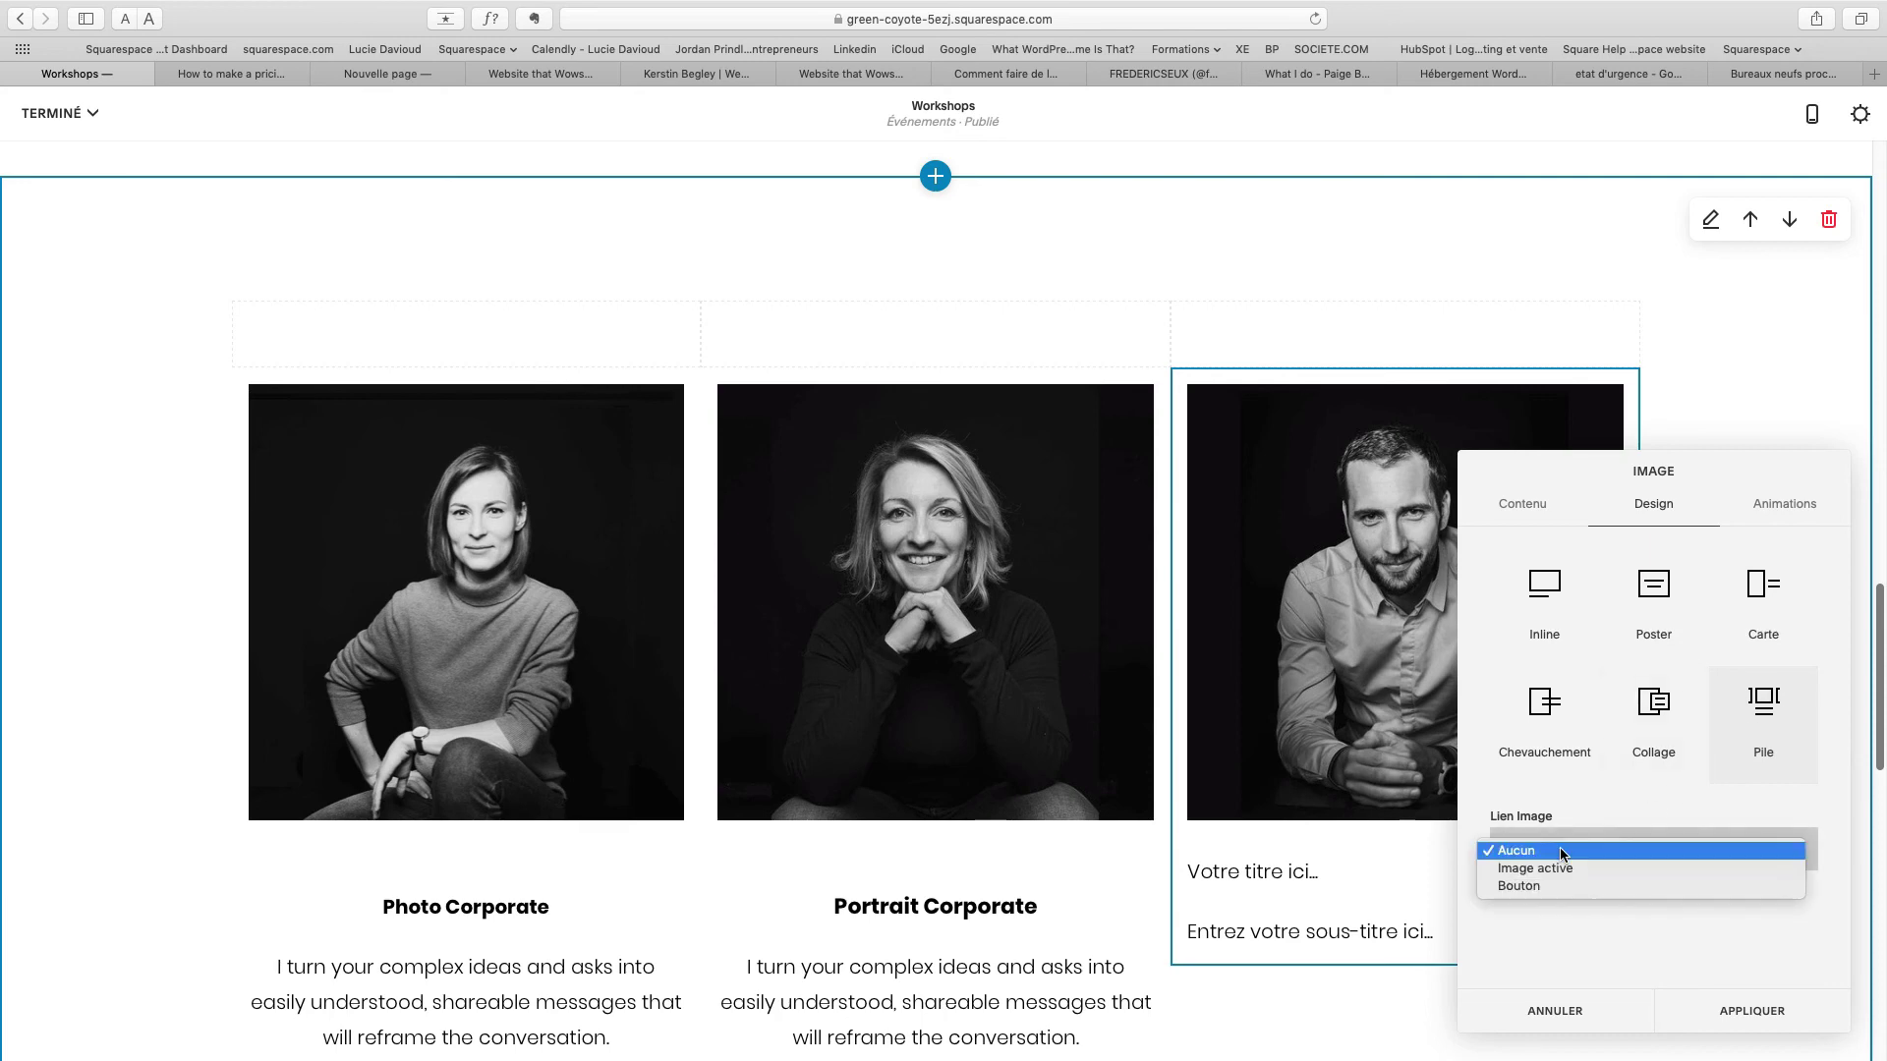
pyautogui.click(1549, 885)
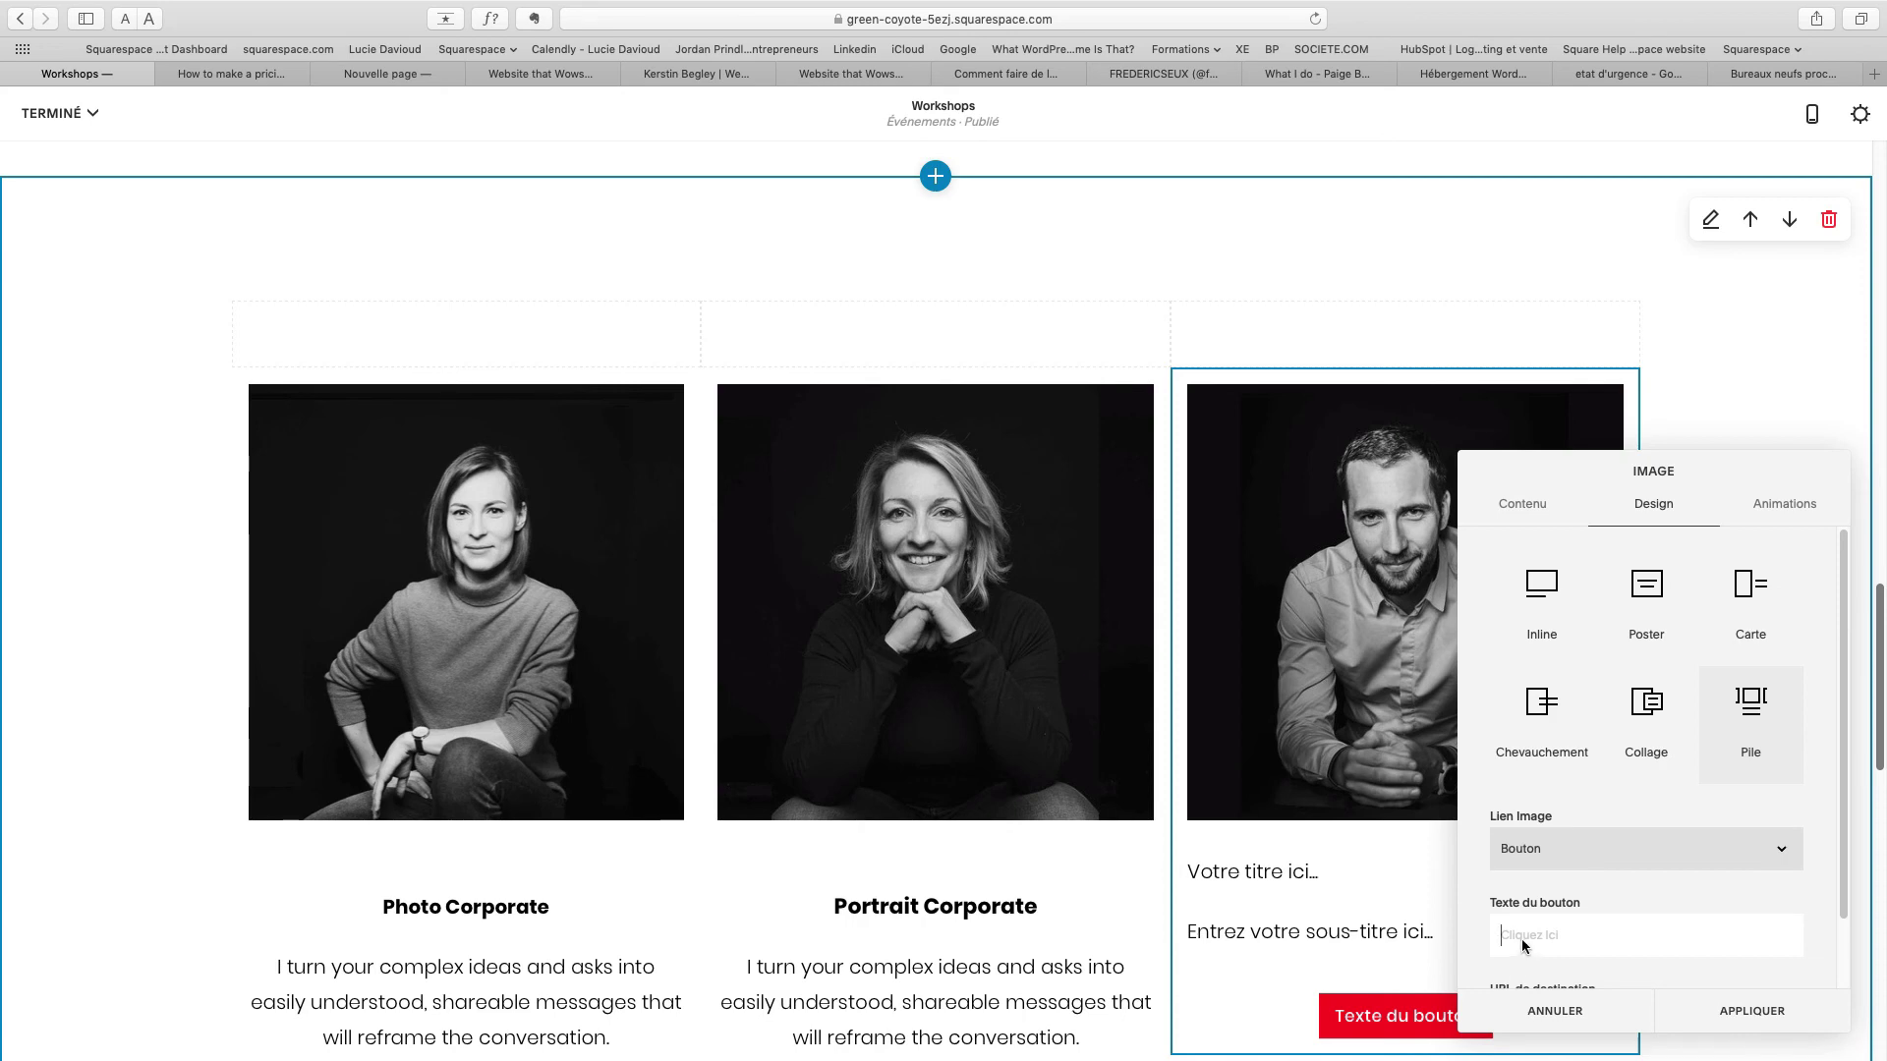
pyautogui.write('C')
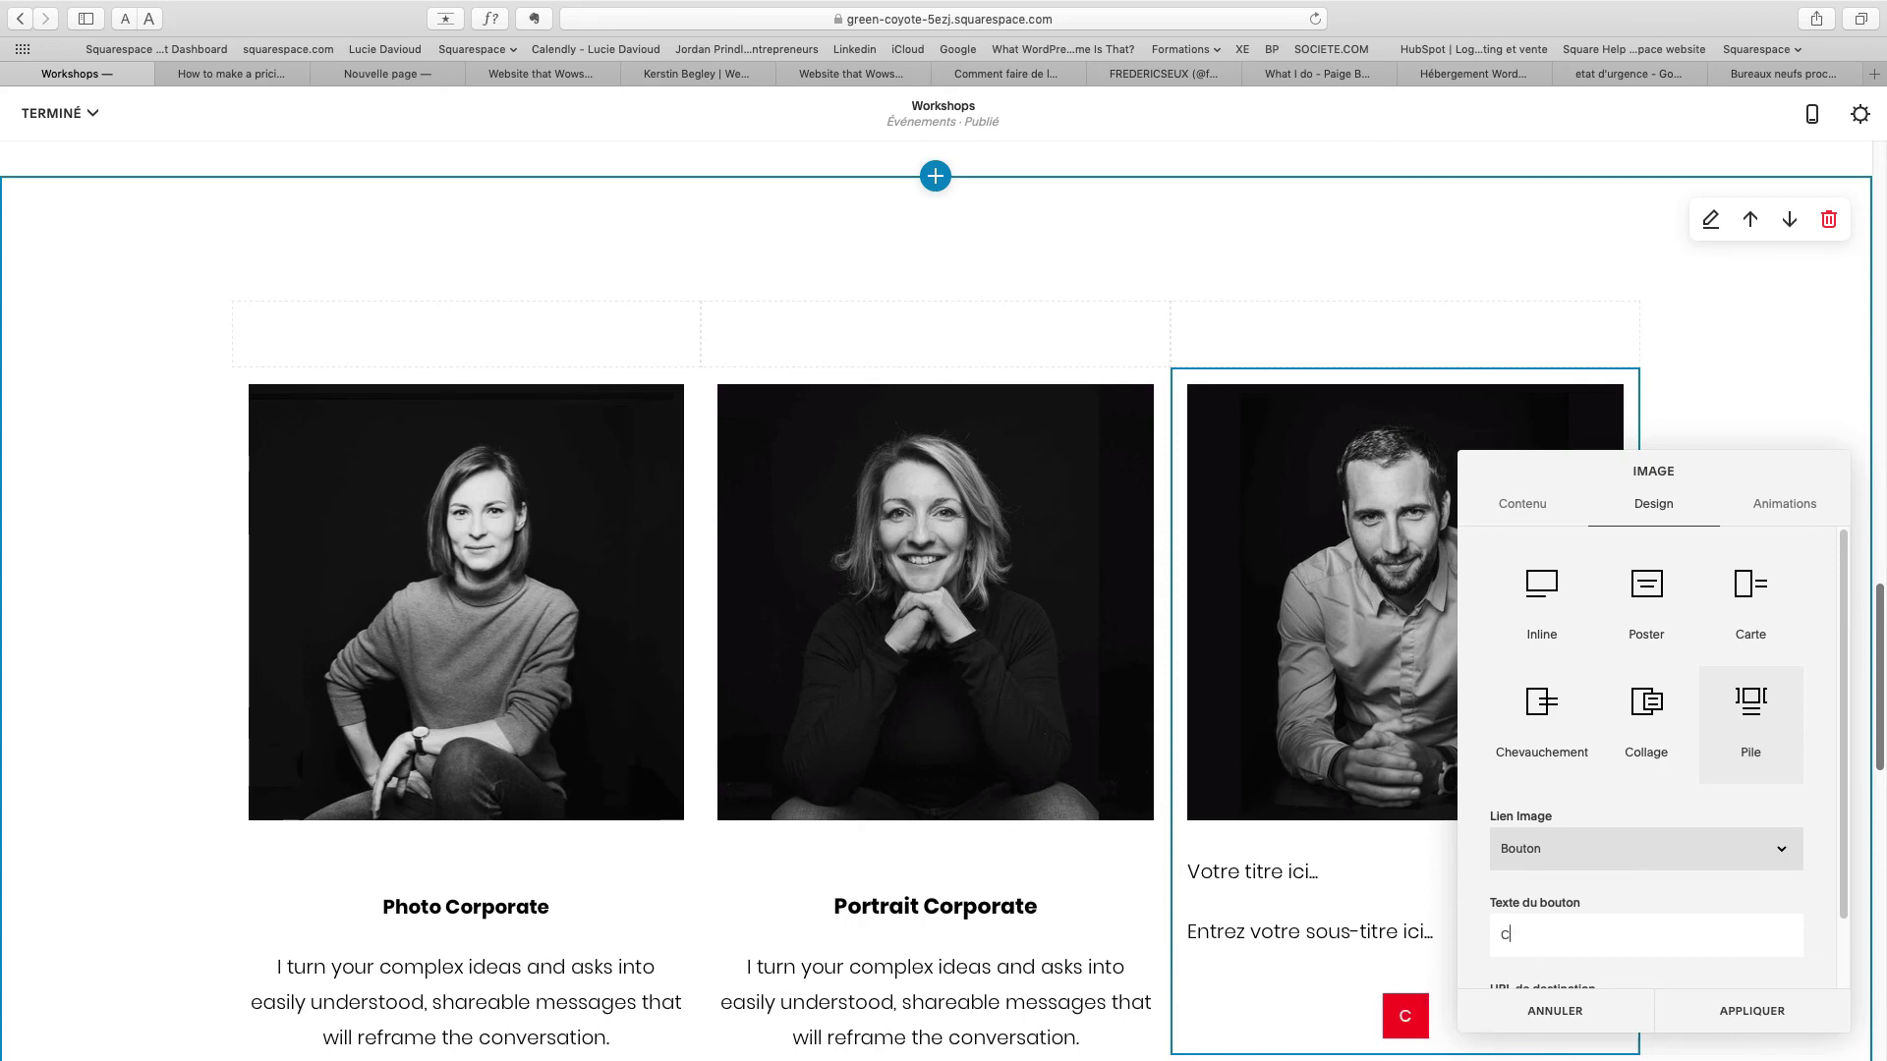
pyautogui.write("'est p")
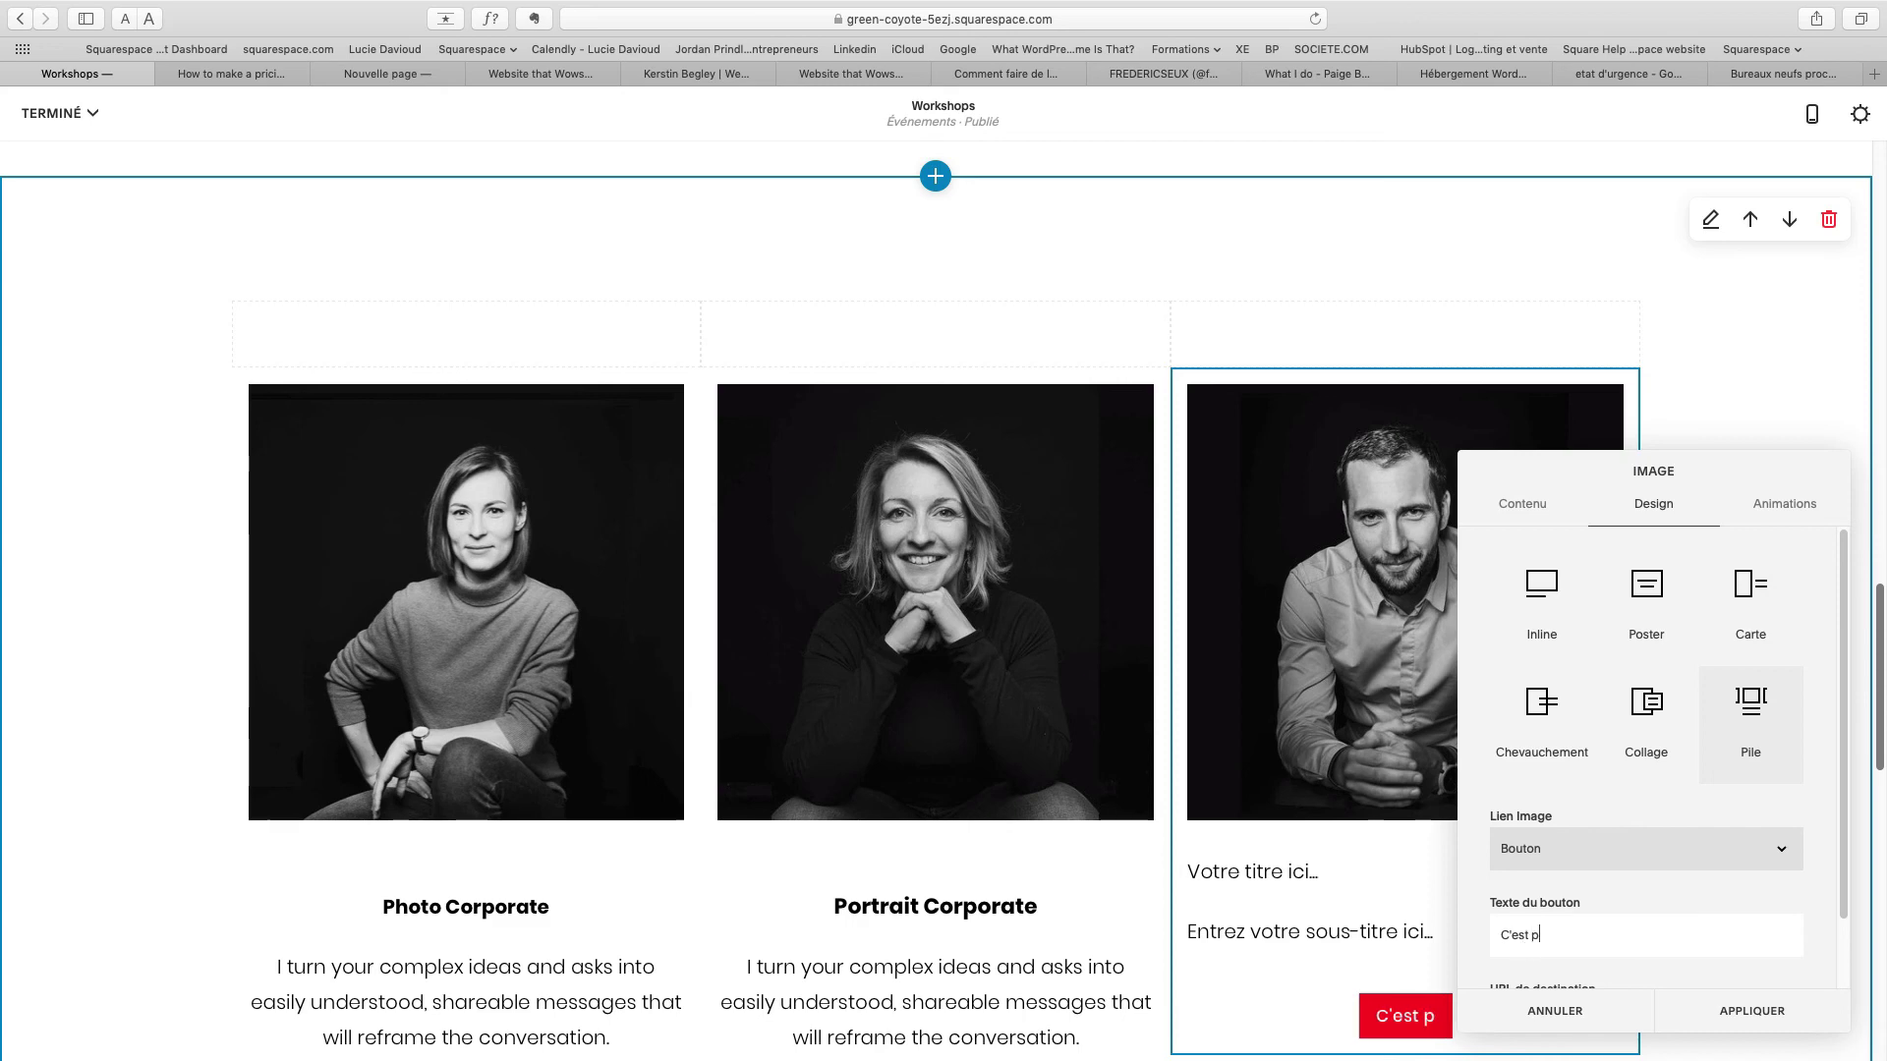
pyautogui.write('arti')
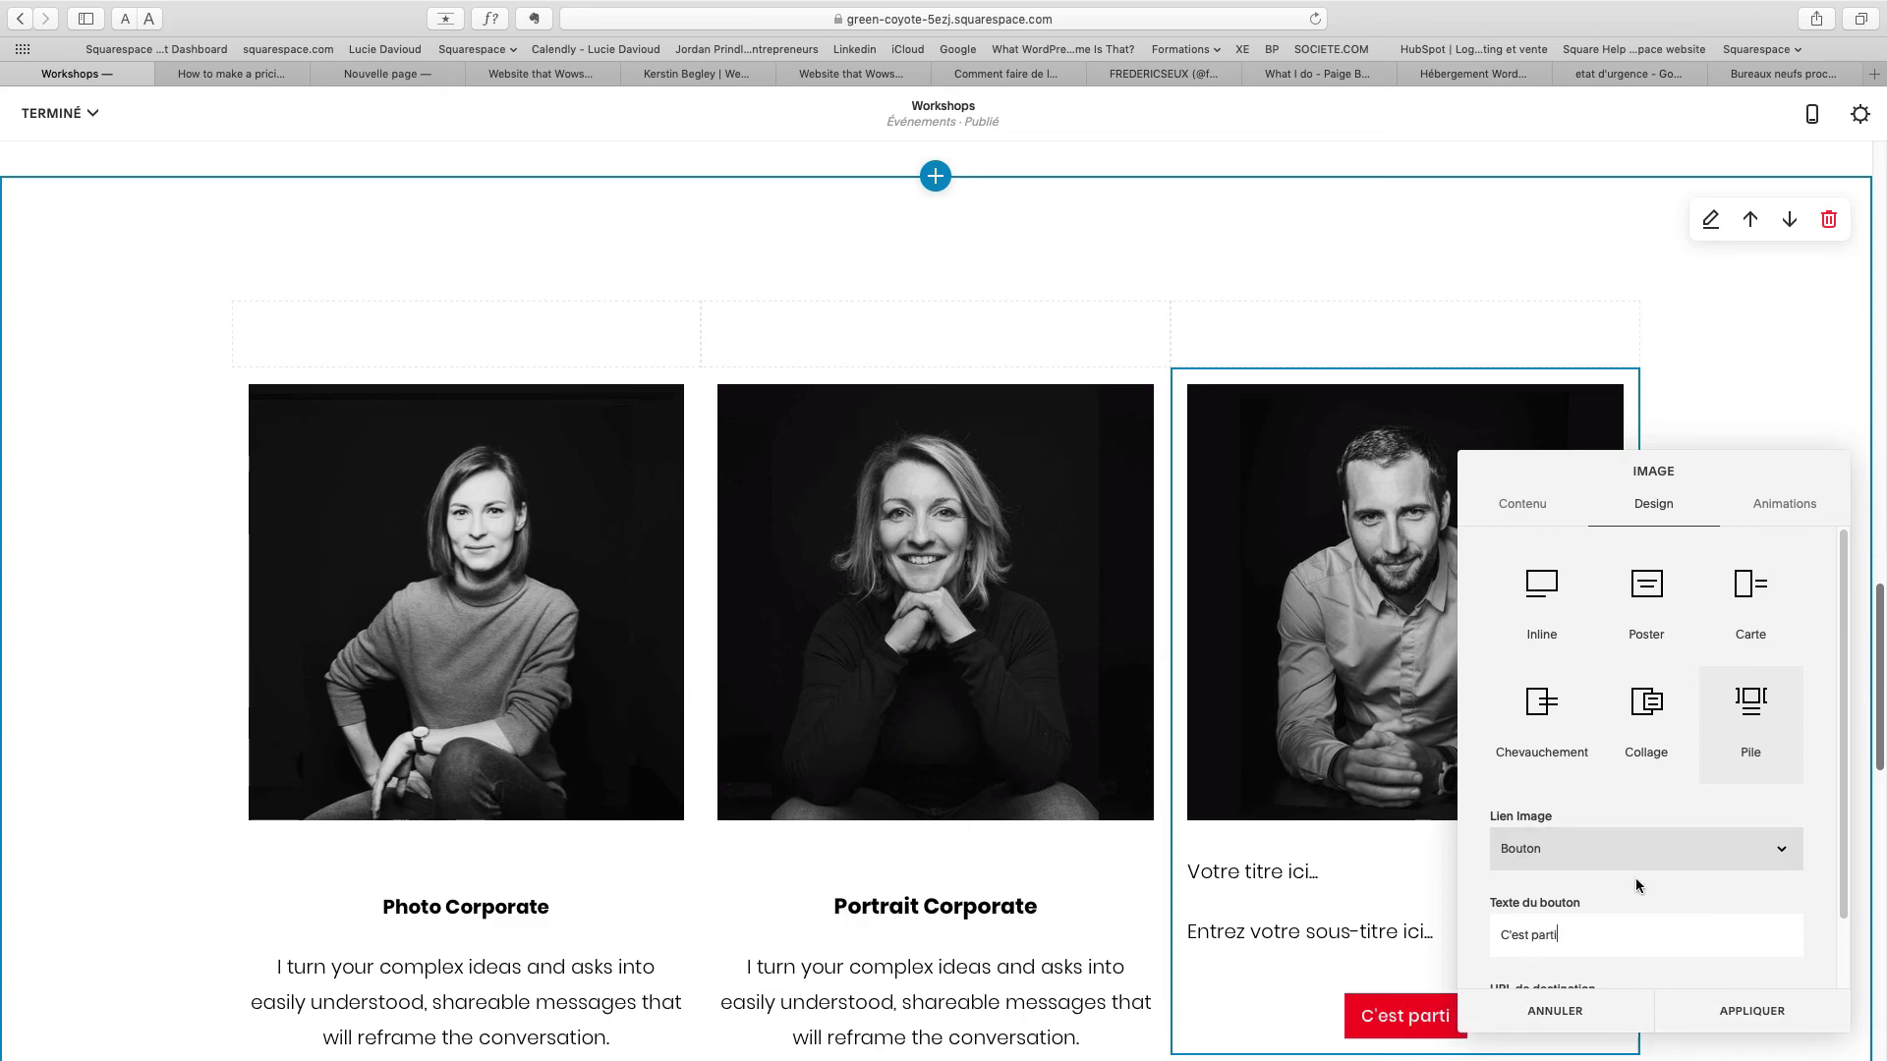
pyautogui.scroll(-3, 1048, 732)
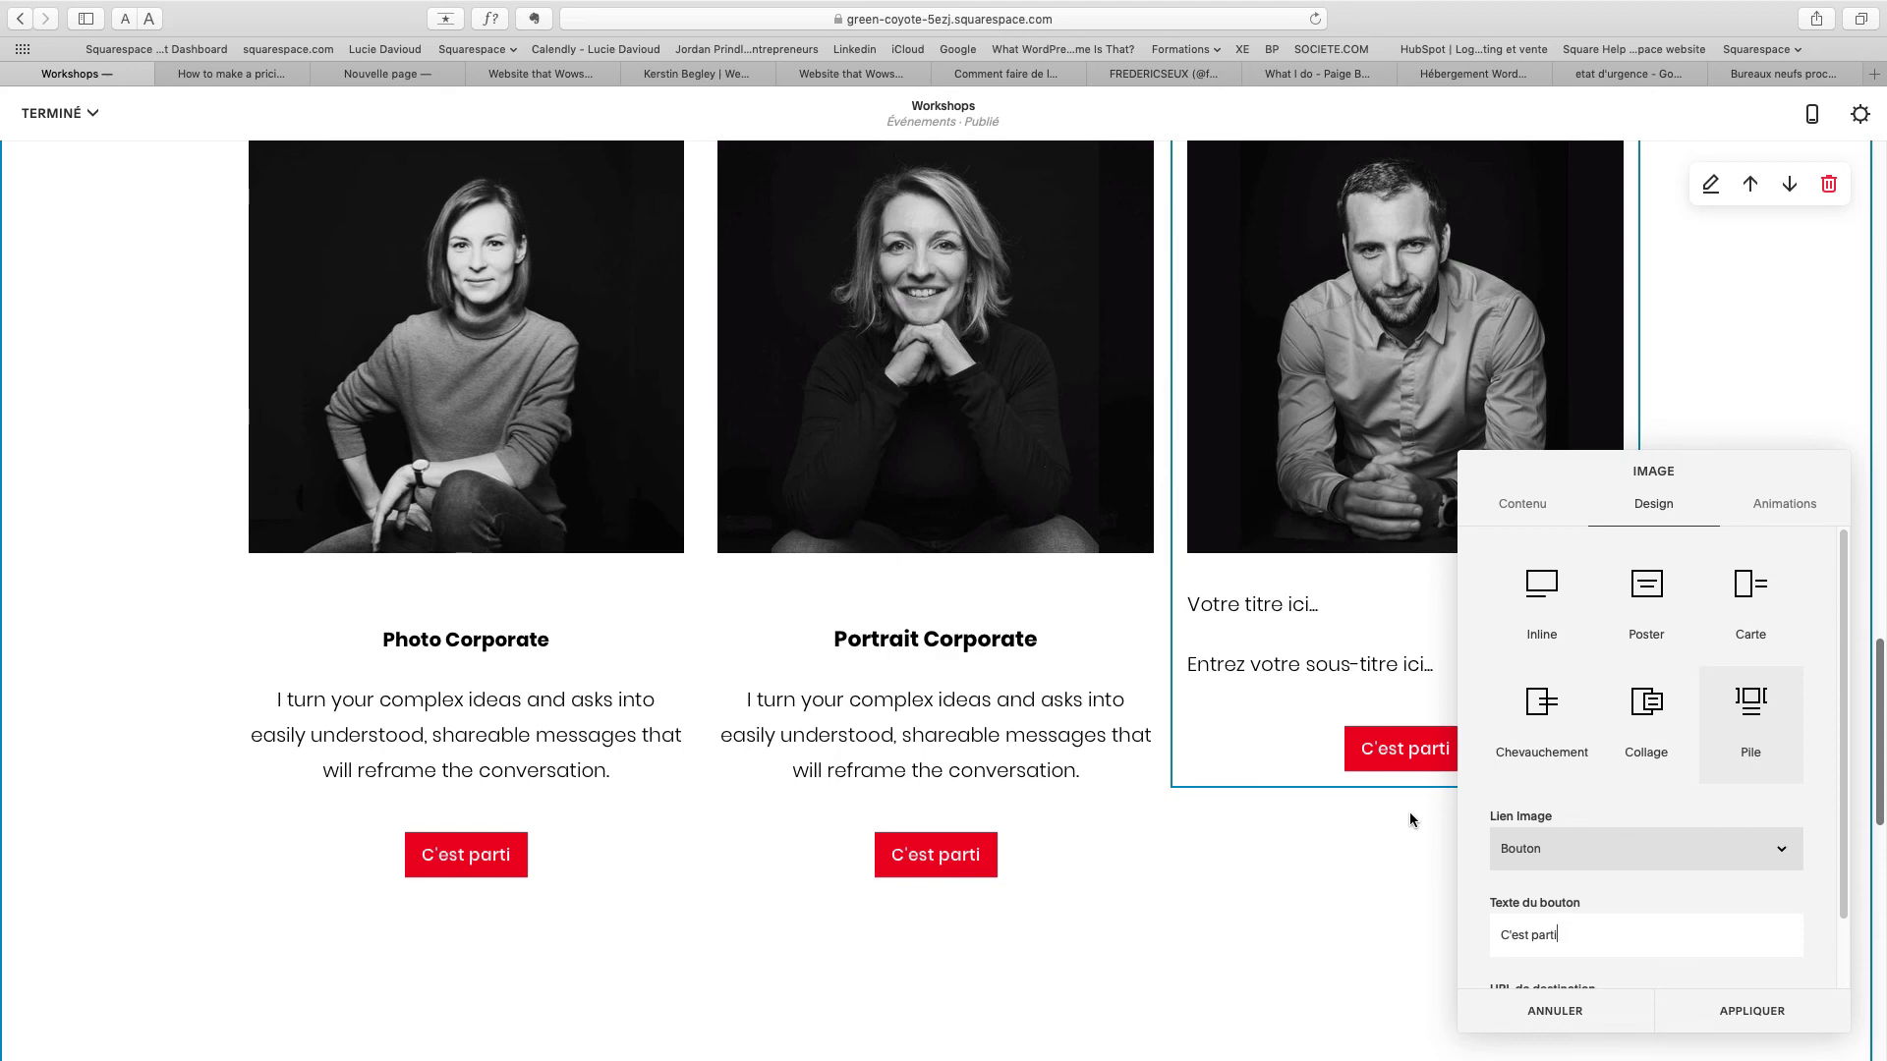
pyautogui.click(1785, 504)
pyautogui.click(1779, 1016)
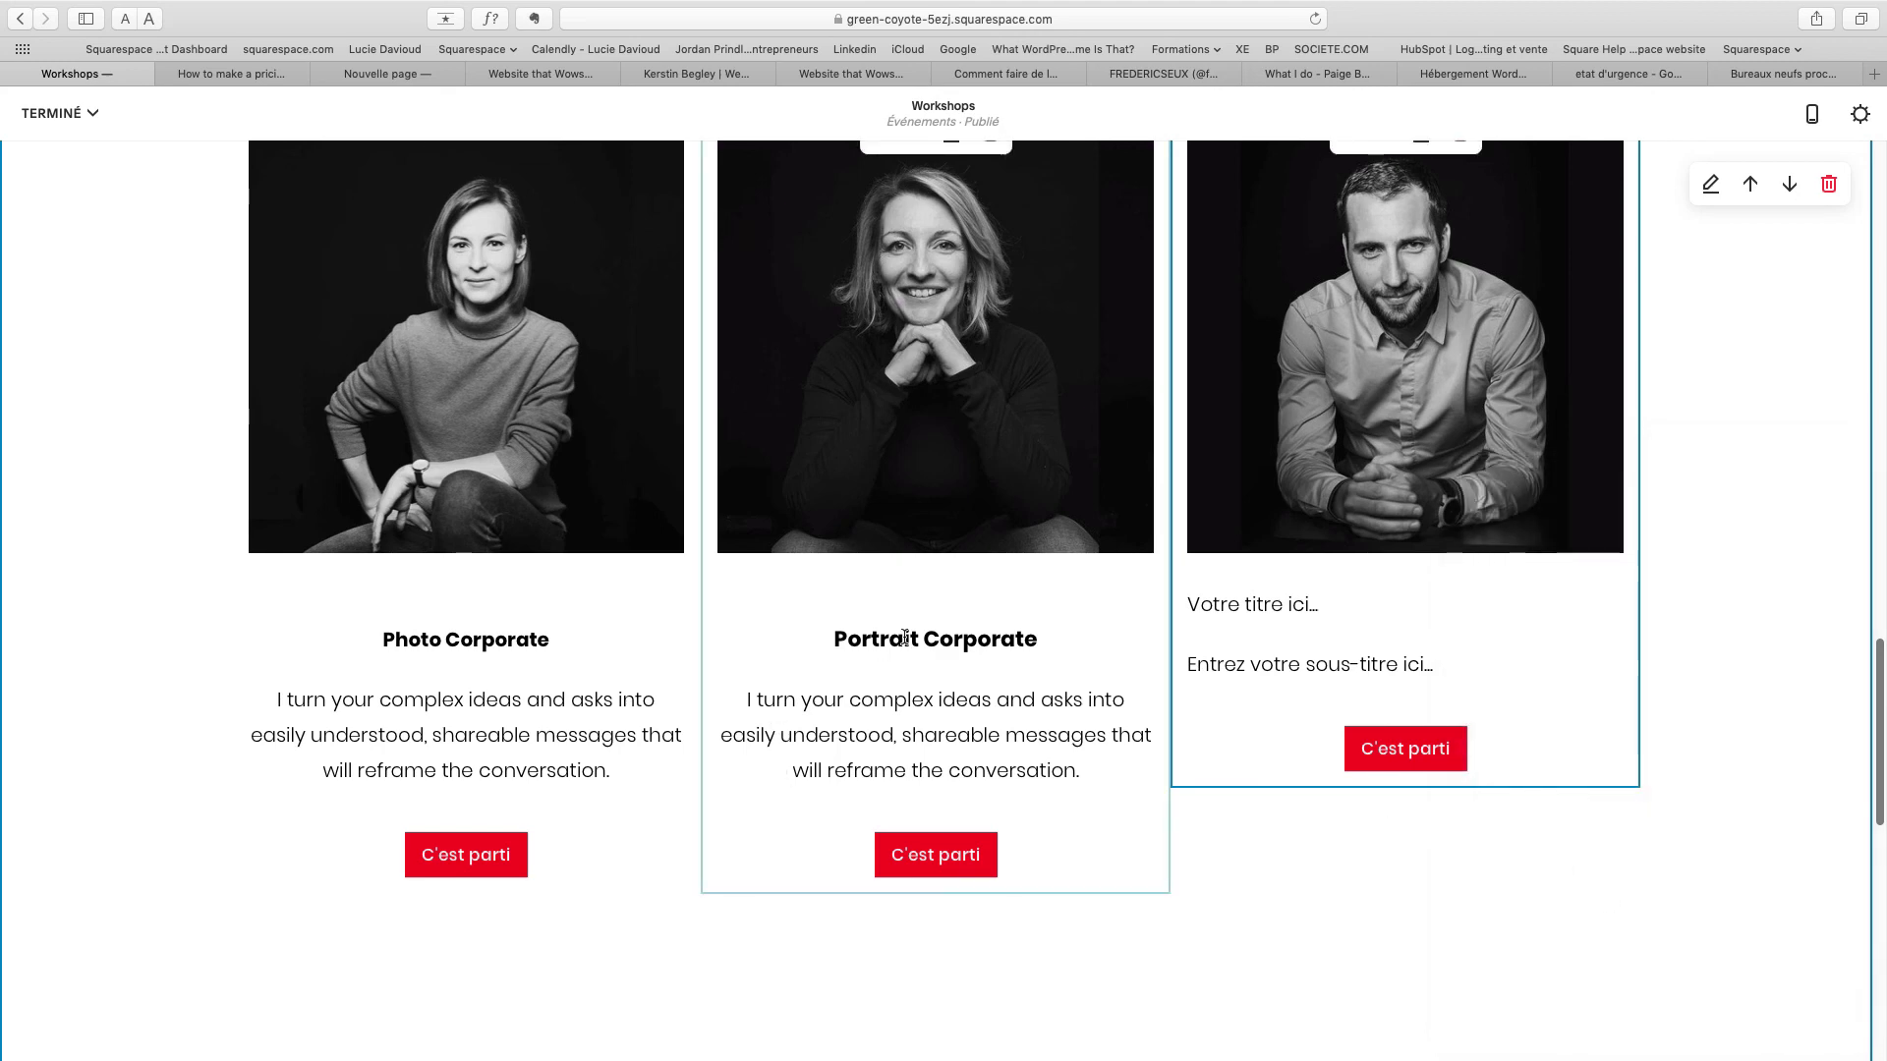
# Copy the "Trombinoscope" title from the existing three-column section into the third image block's title.
pyautogui.scroll(8, 1504, 830)
pyautogui.scroll(1, 1500, 822)
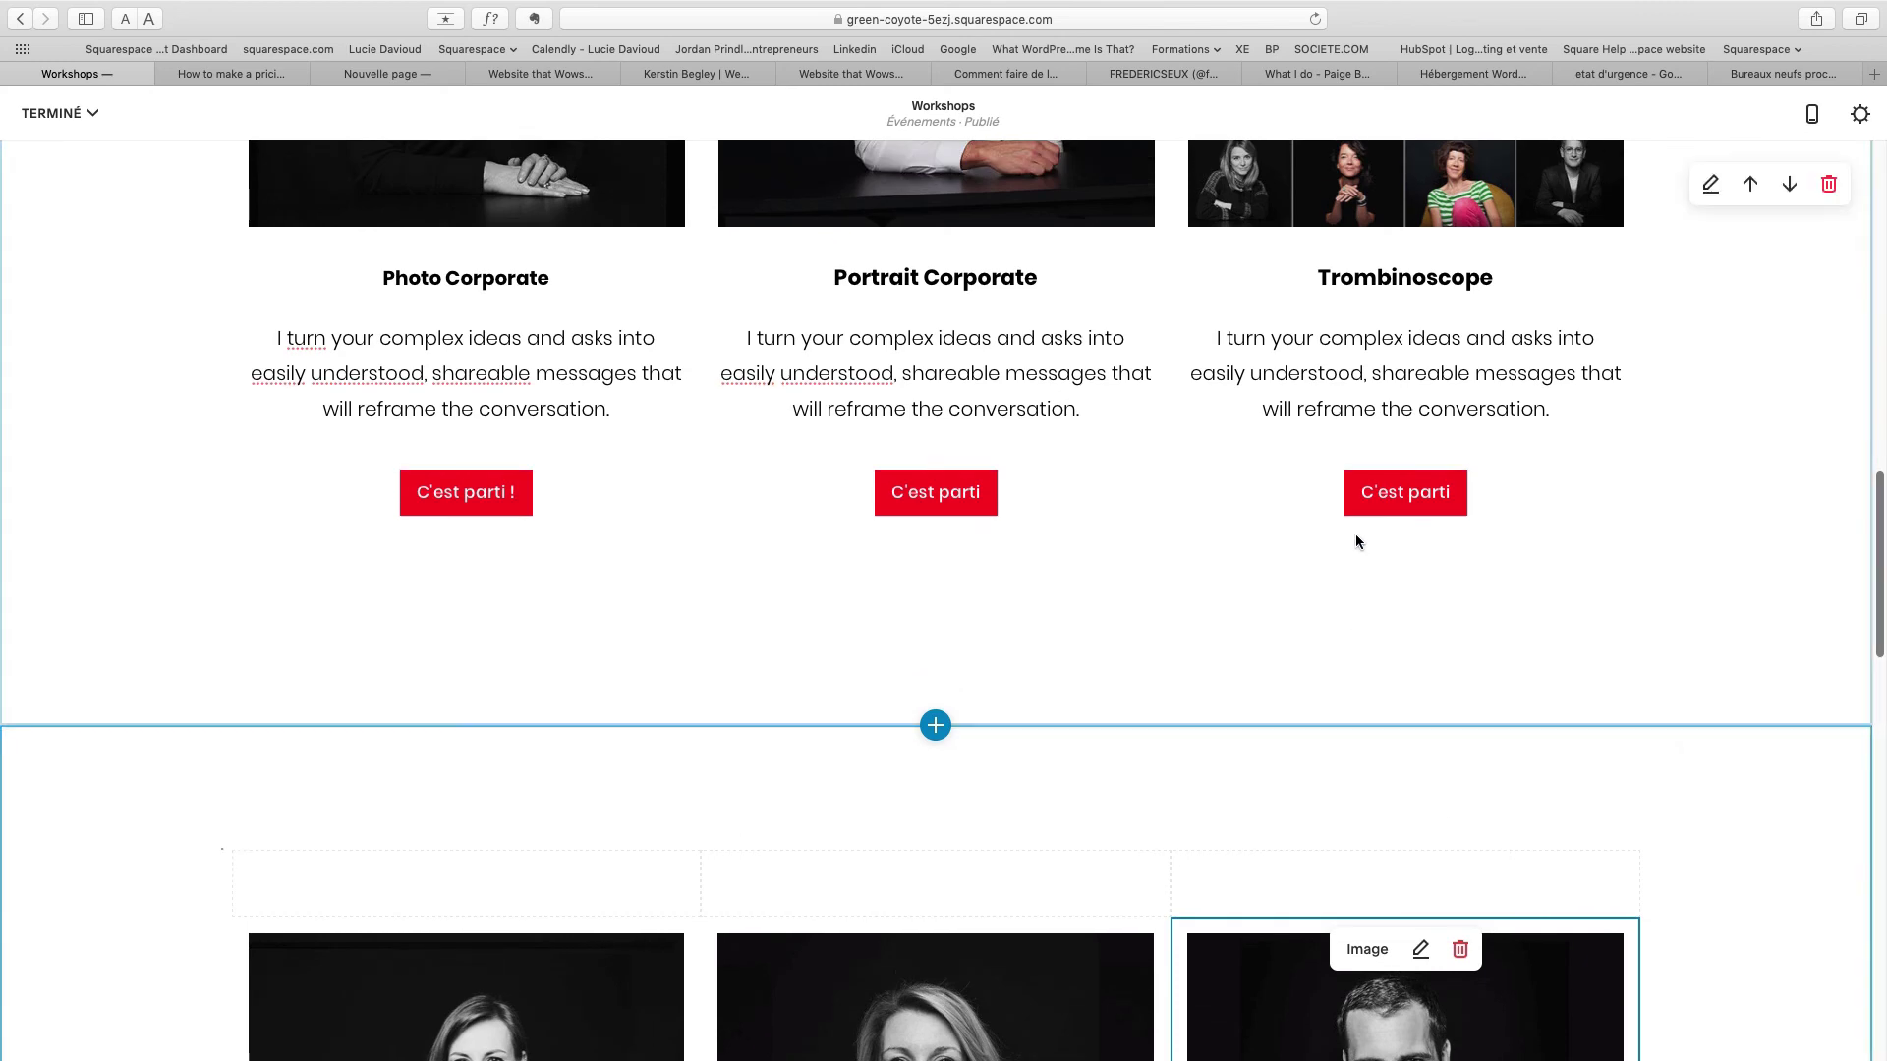
pyautogui.click(1380, 280)
pyautogui.doubleClick(1379, 280)
pyautogui.press('super+c')
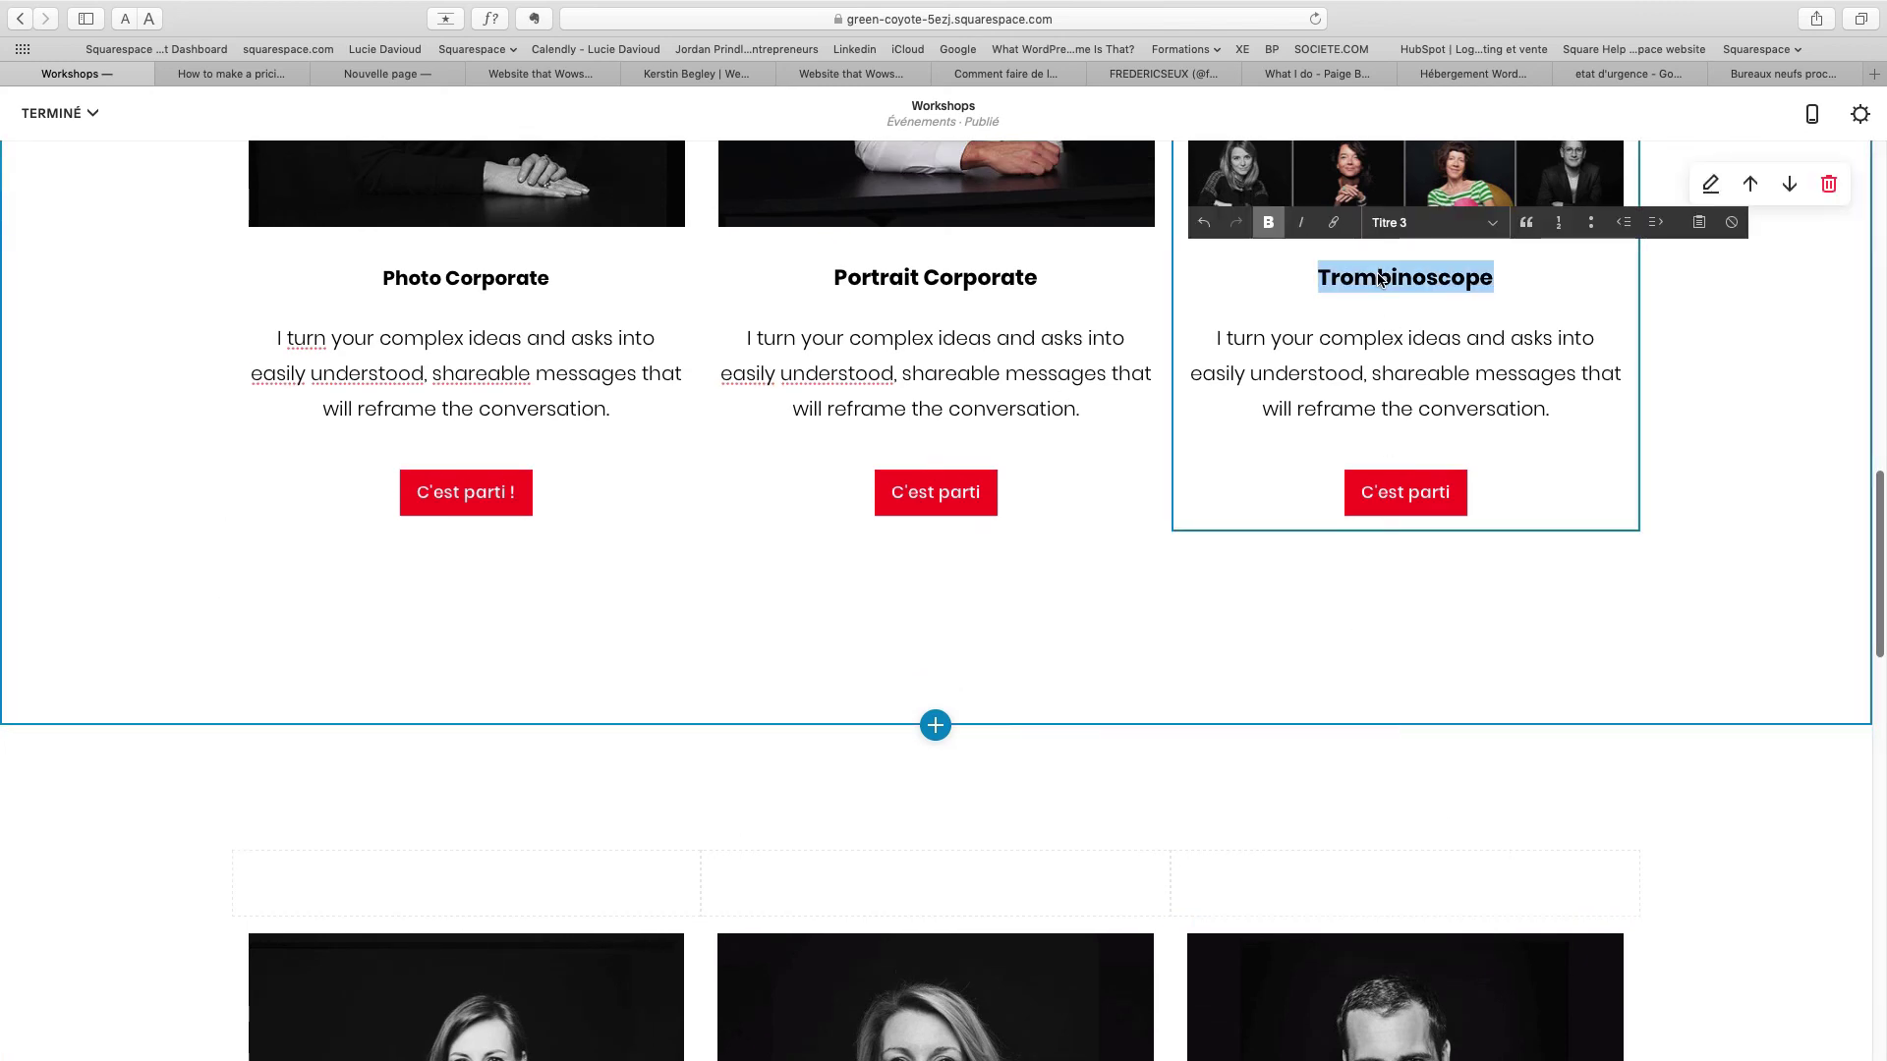
pyautogui.scroll(-10, 1415, 501)
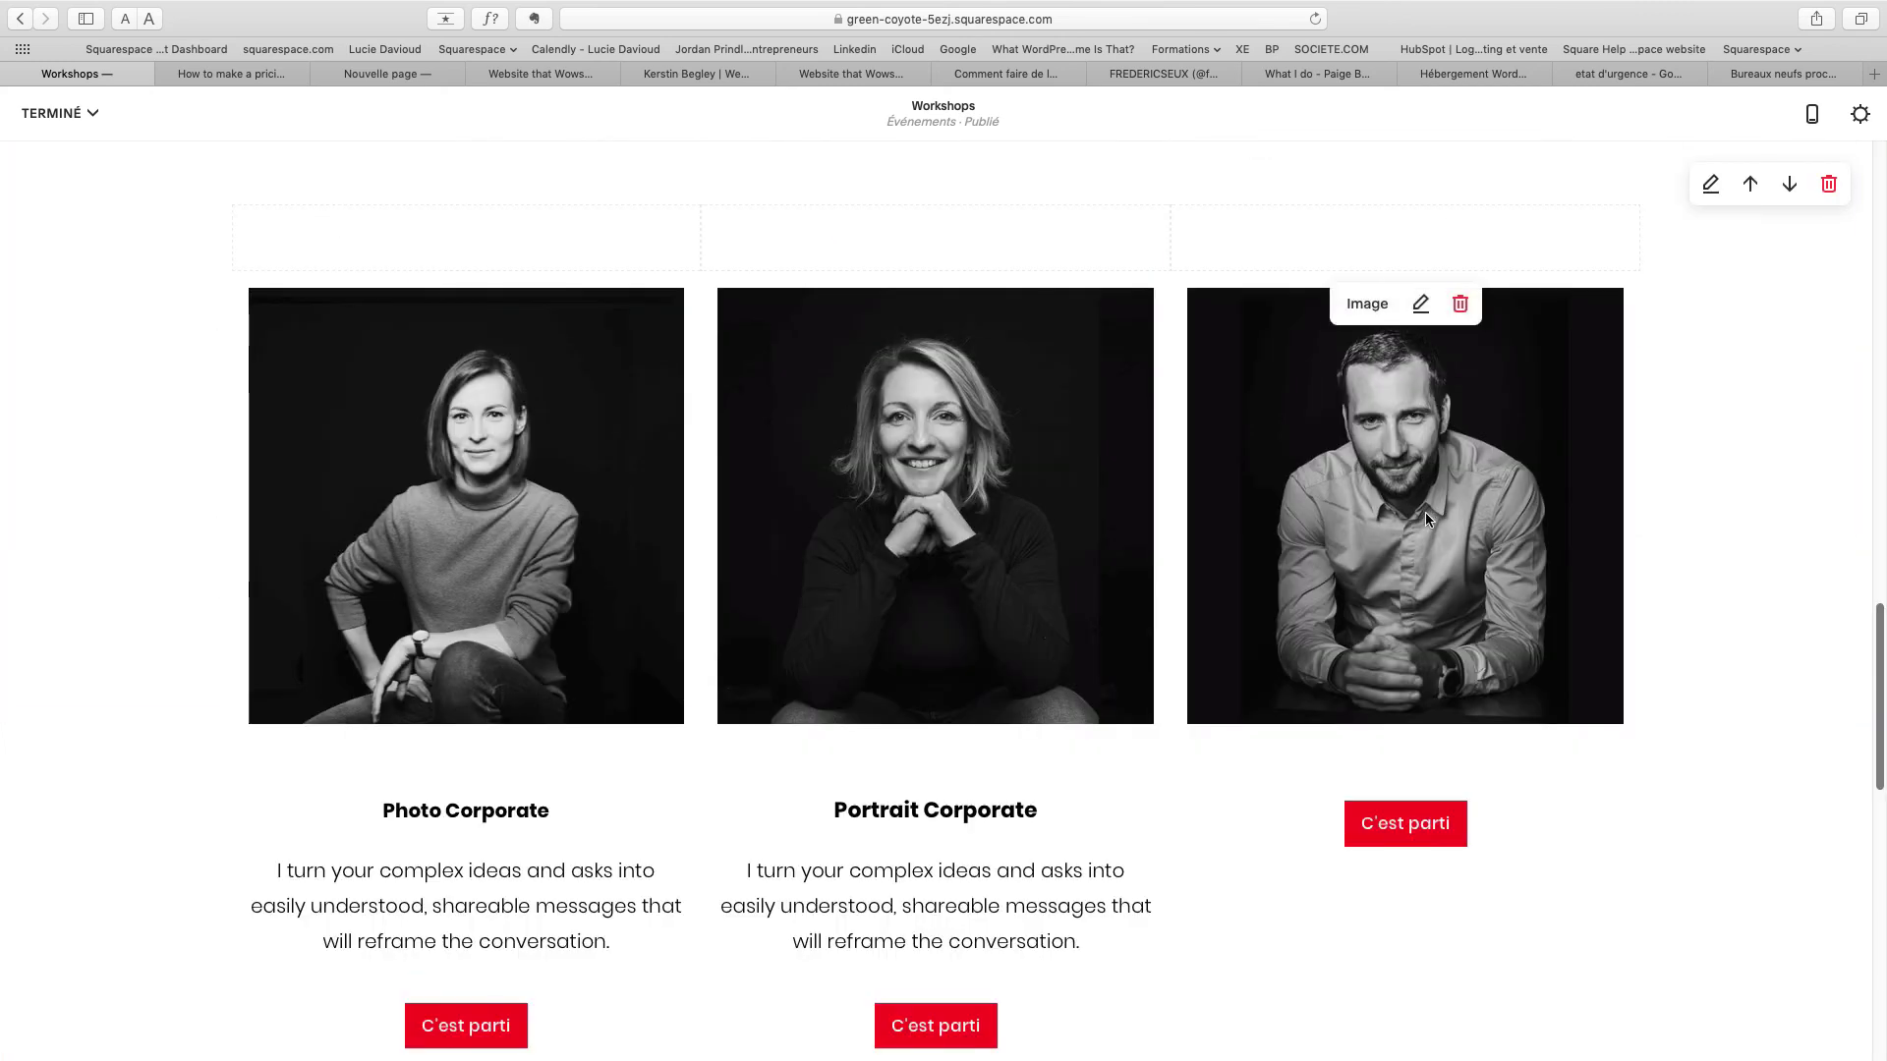
pyautogui.click(1395, 644)
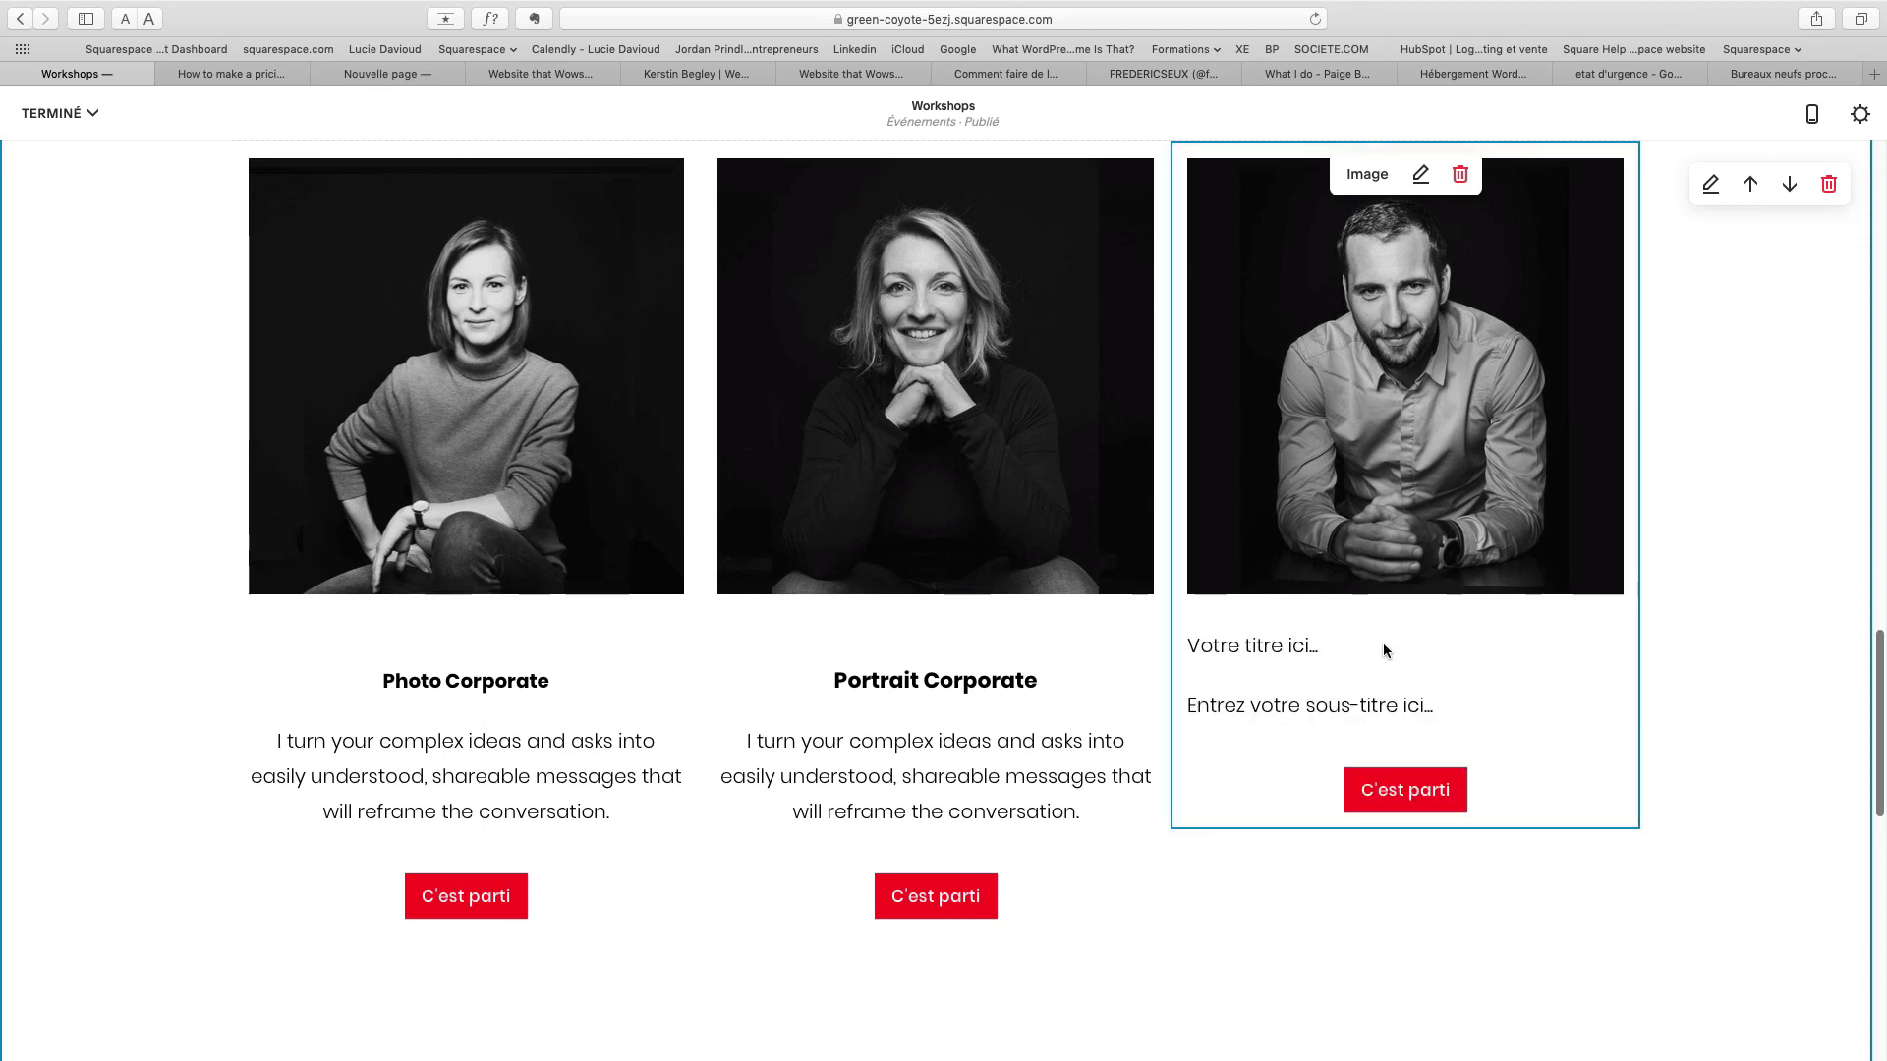
pyautogui.press('super+v')
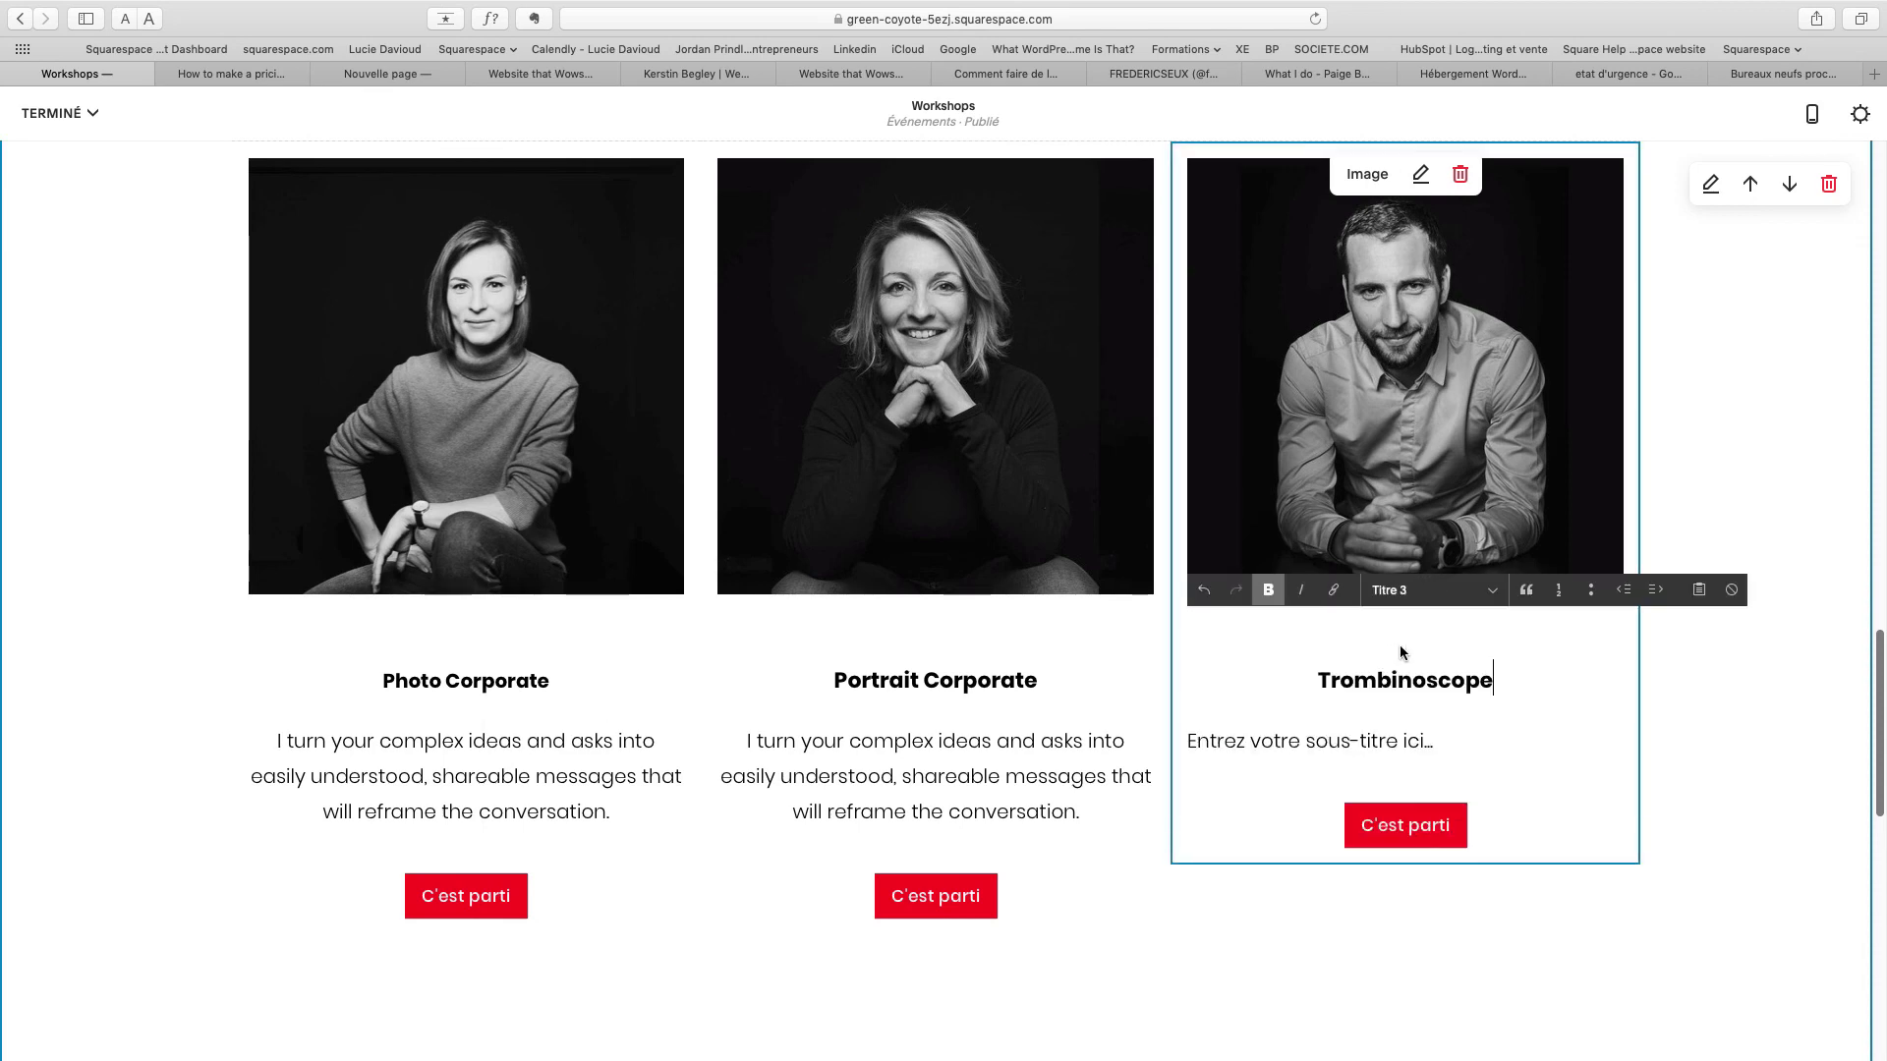
# Copy the "I turn your complex ideas…" paragraph from the middle image block into the third image block's subtitle.
pyautogui.click(989, 778)
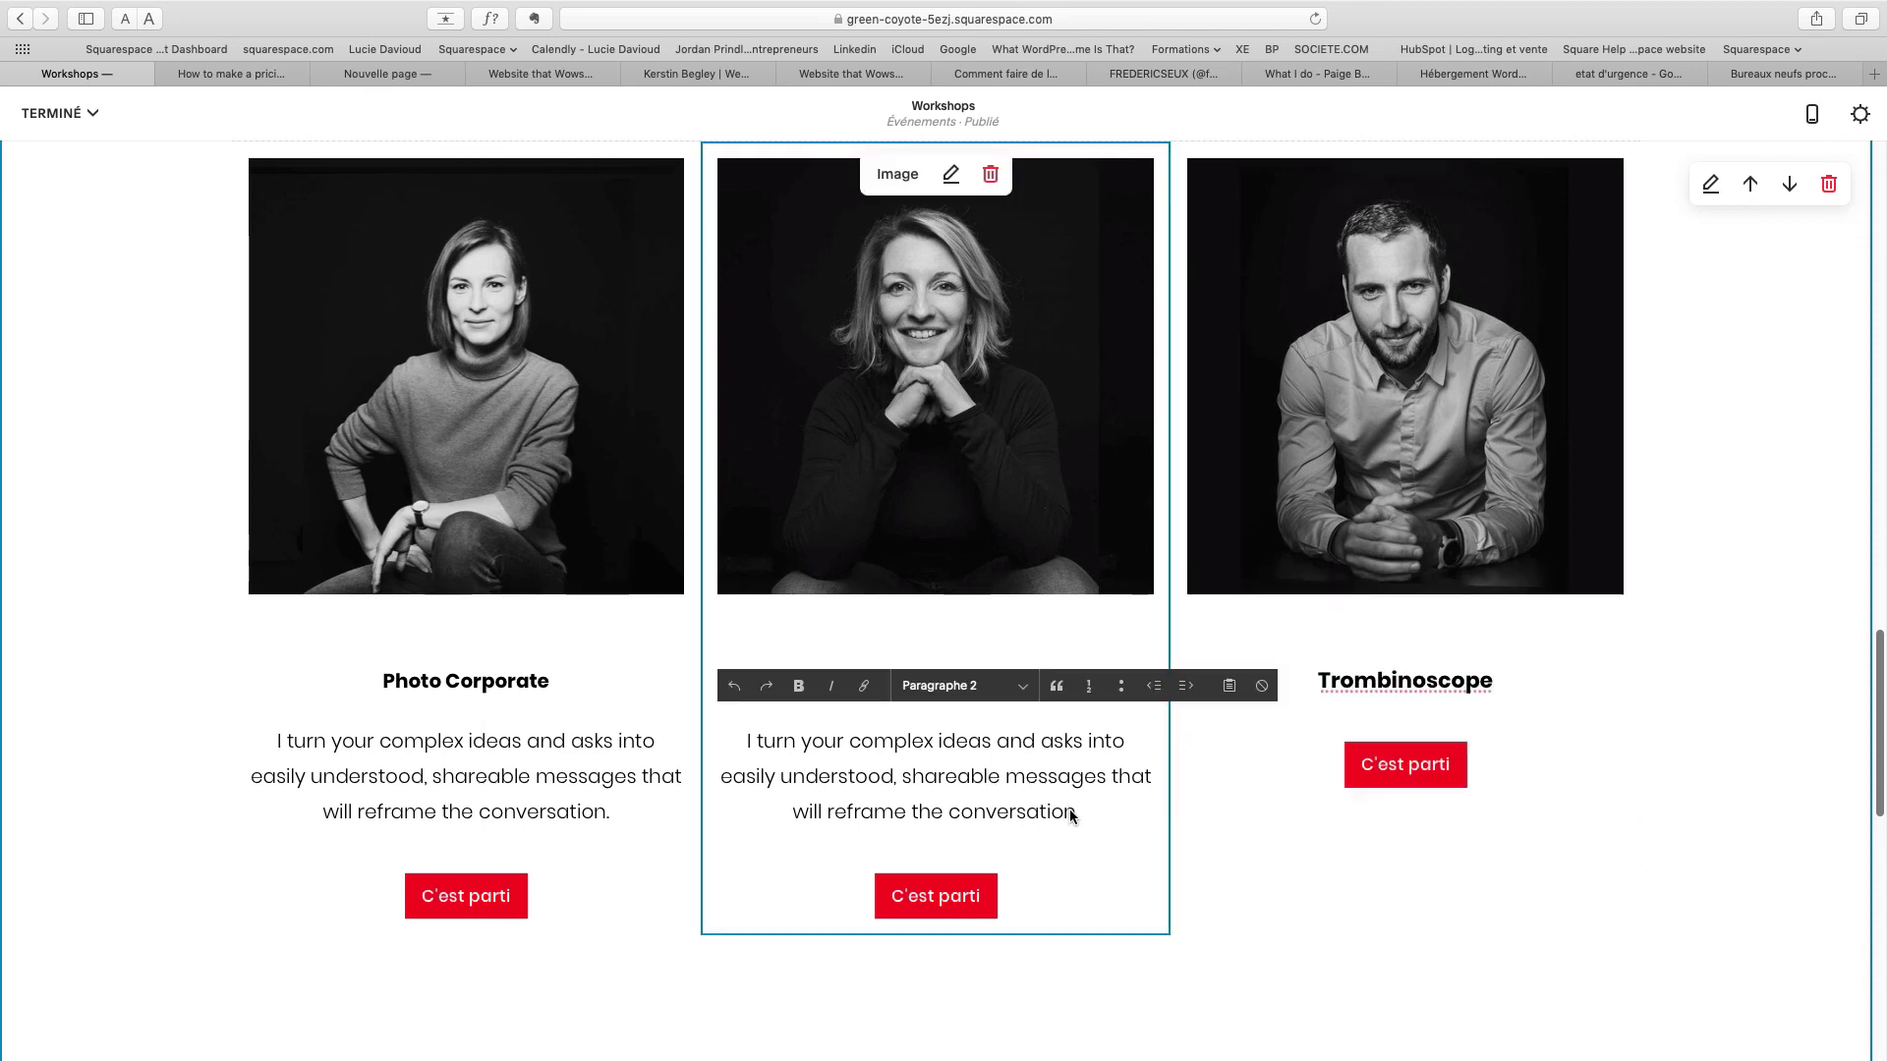
pyautogui.moveTo(1078, 811); pyautogui.dragTo(752, 750)
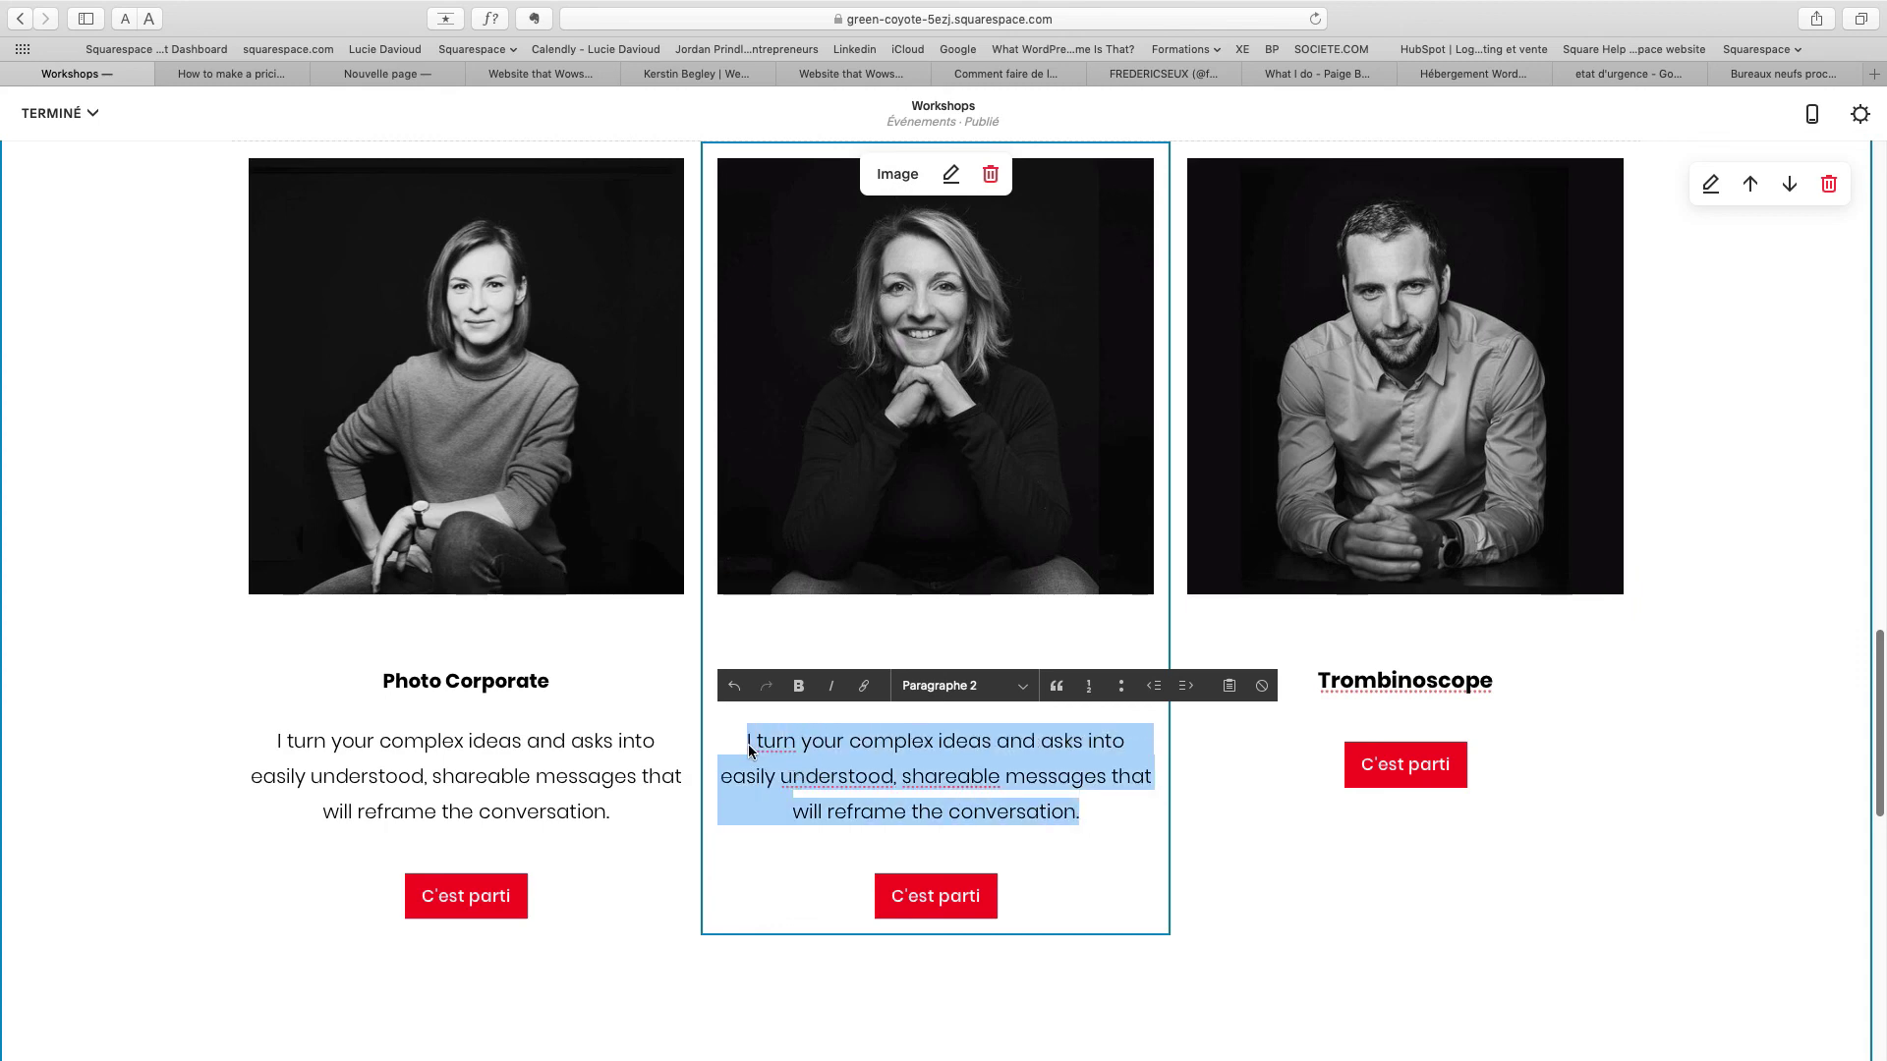
pyautogui.press('super+c')
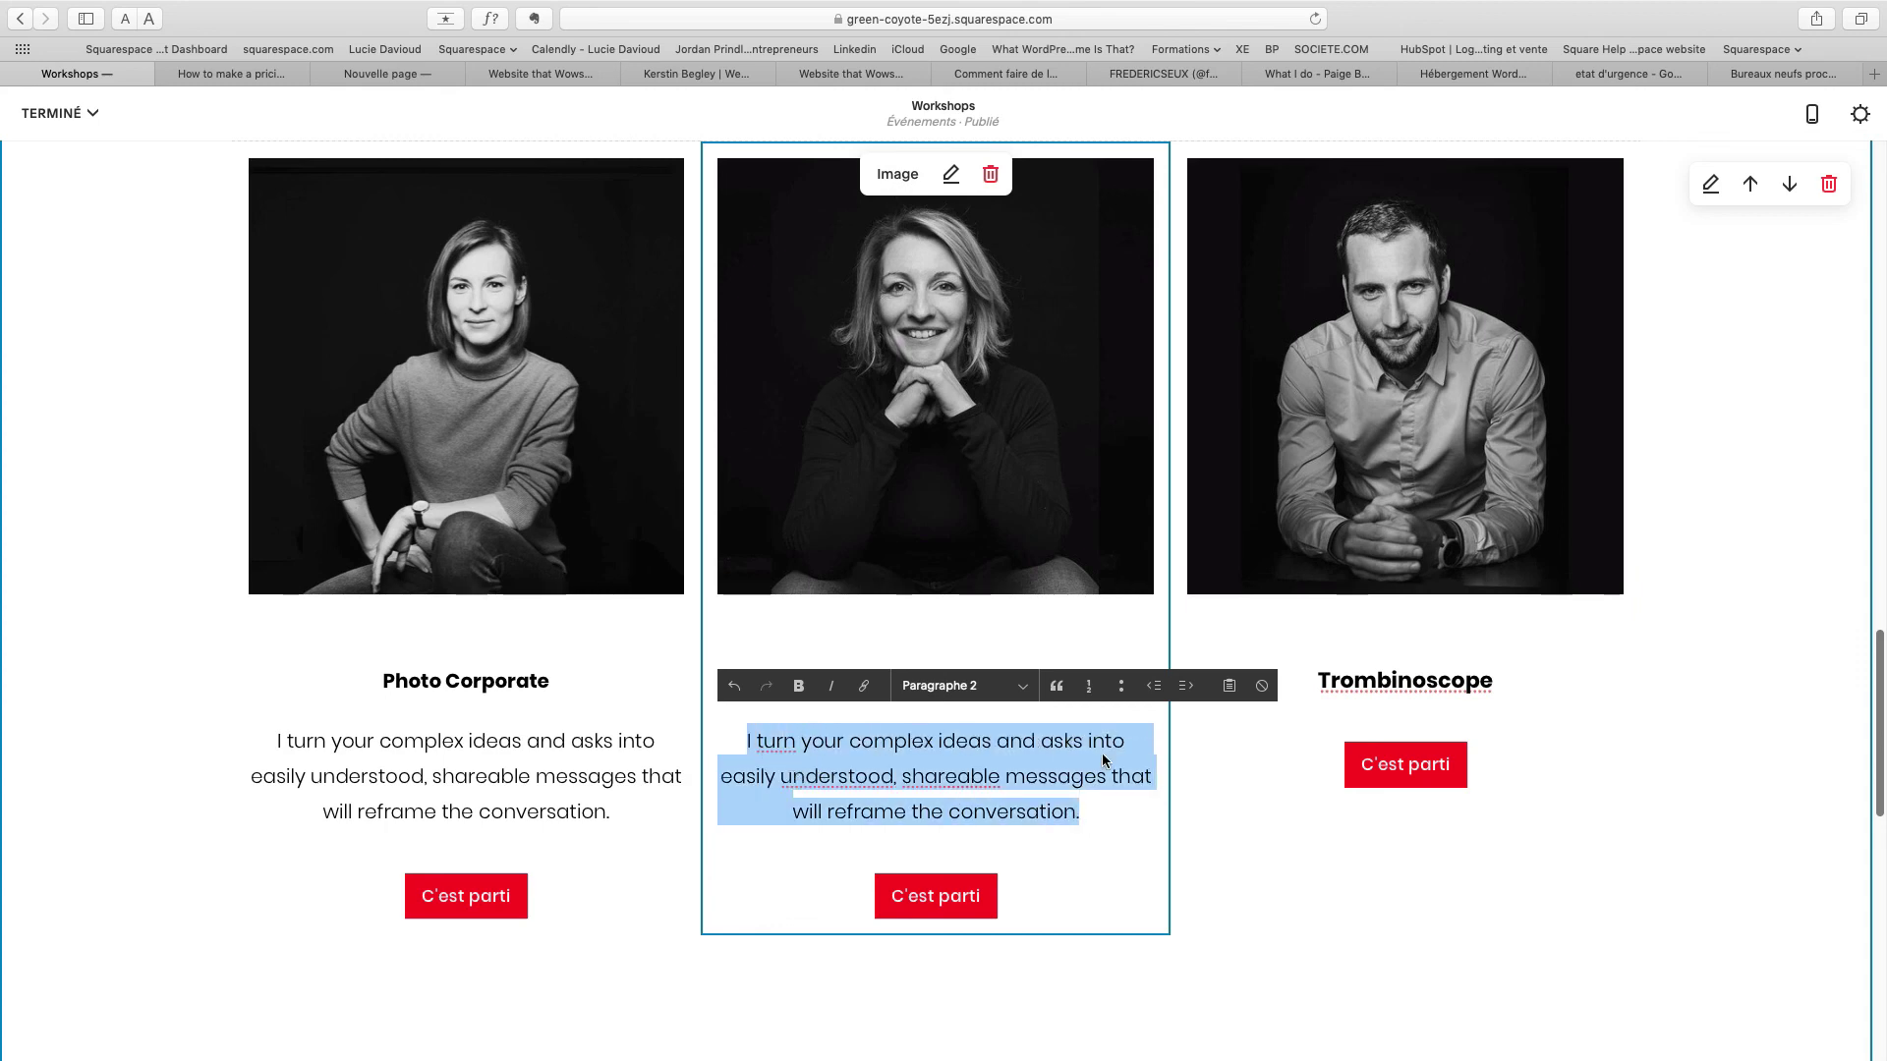
pyautogui.click(1416, 735)
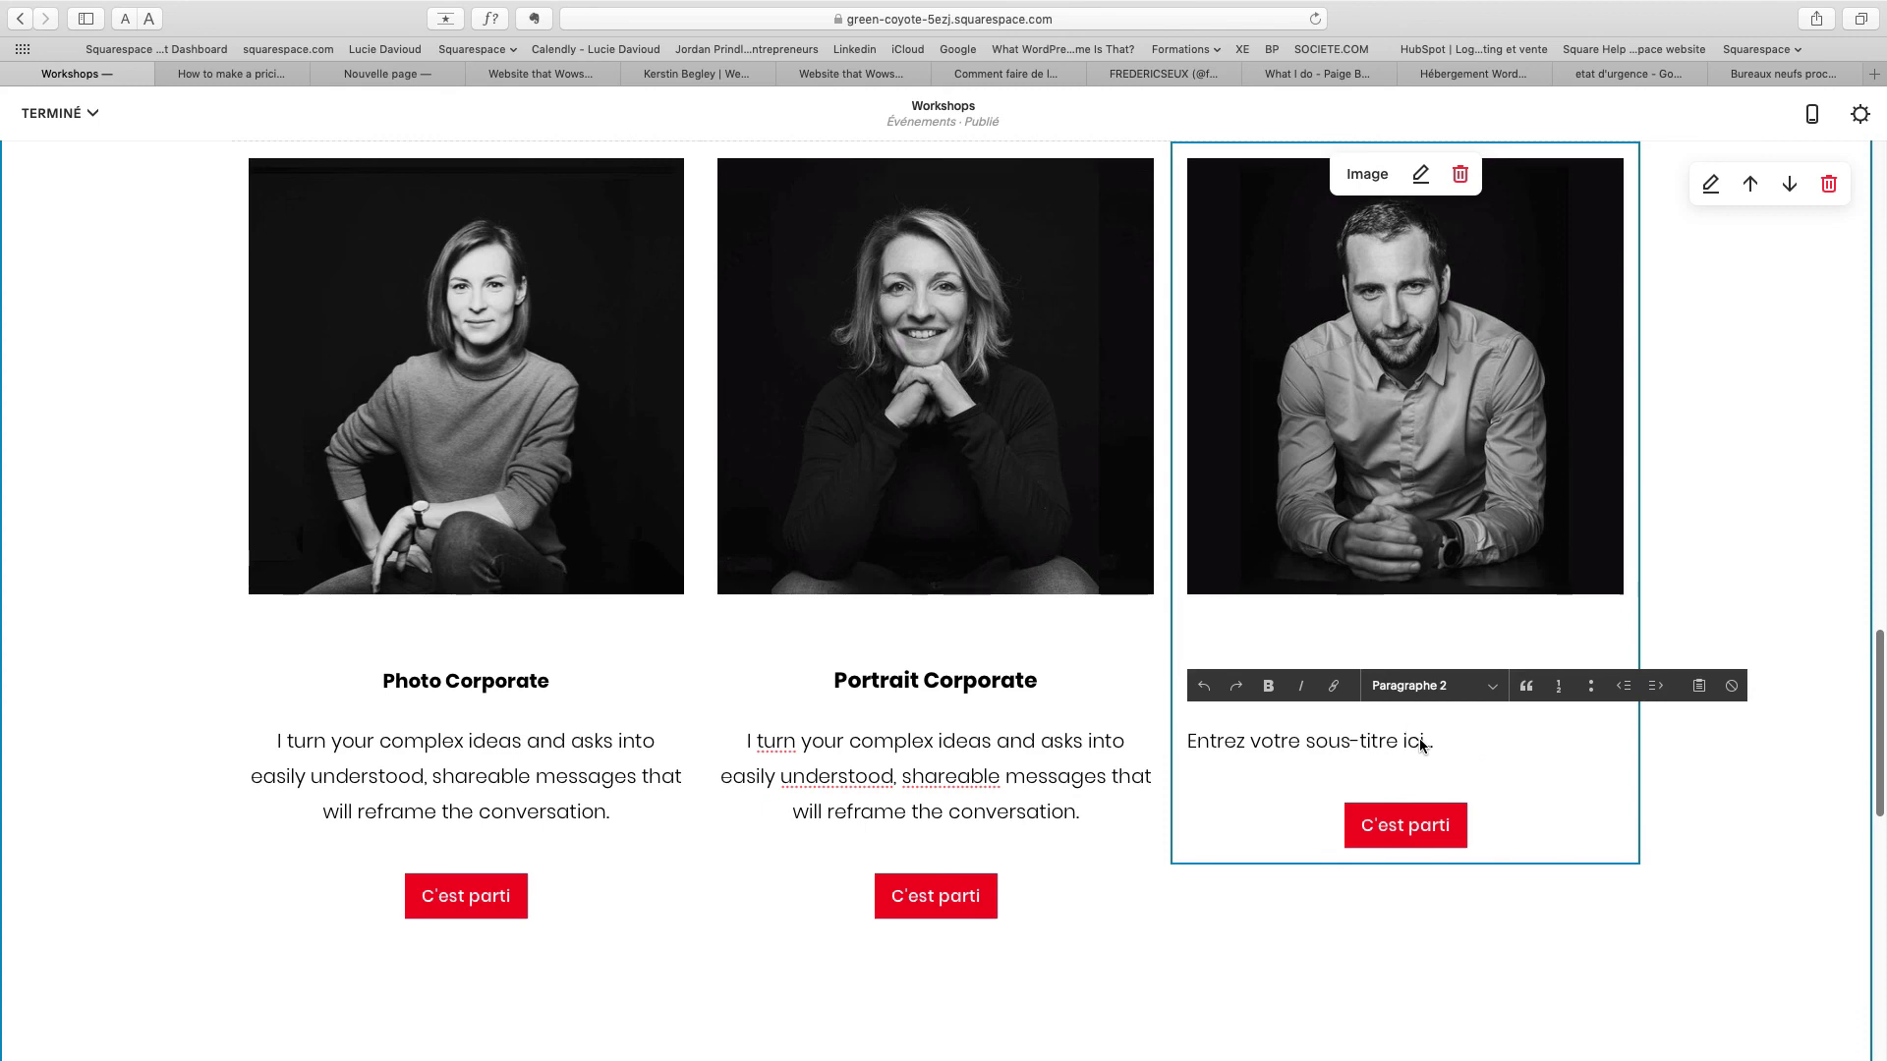
pyautogui.press('super+v')
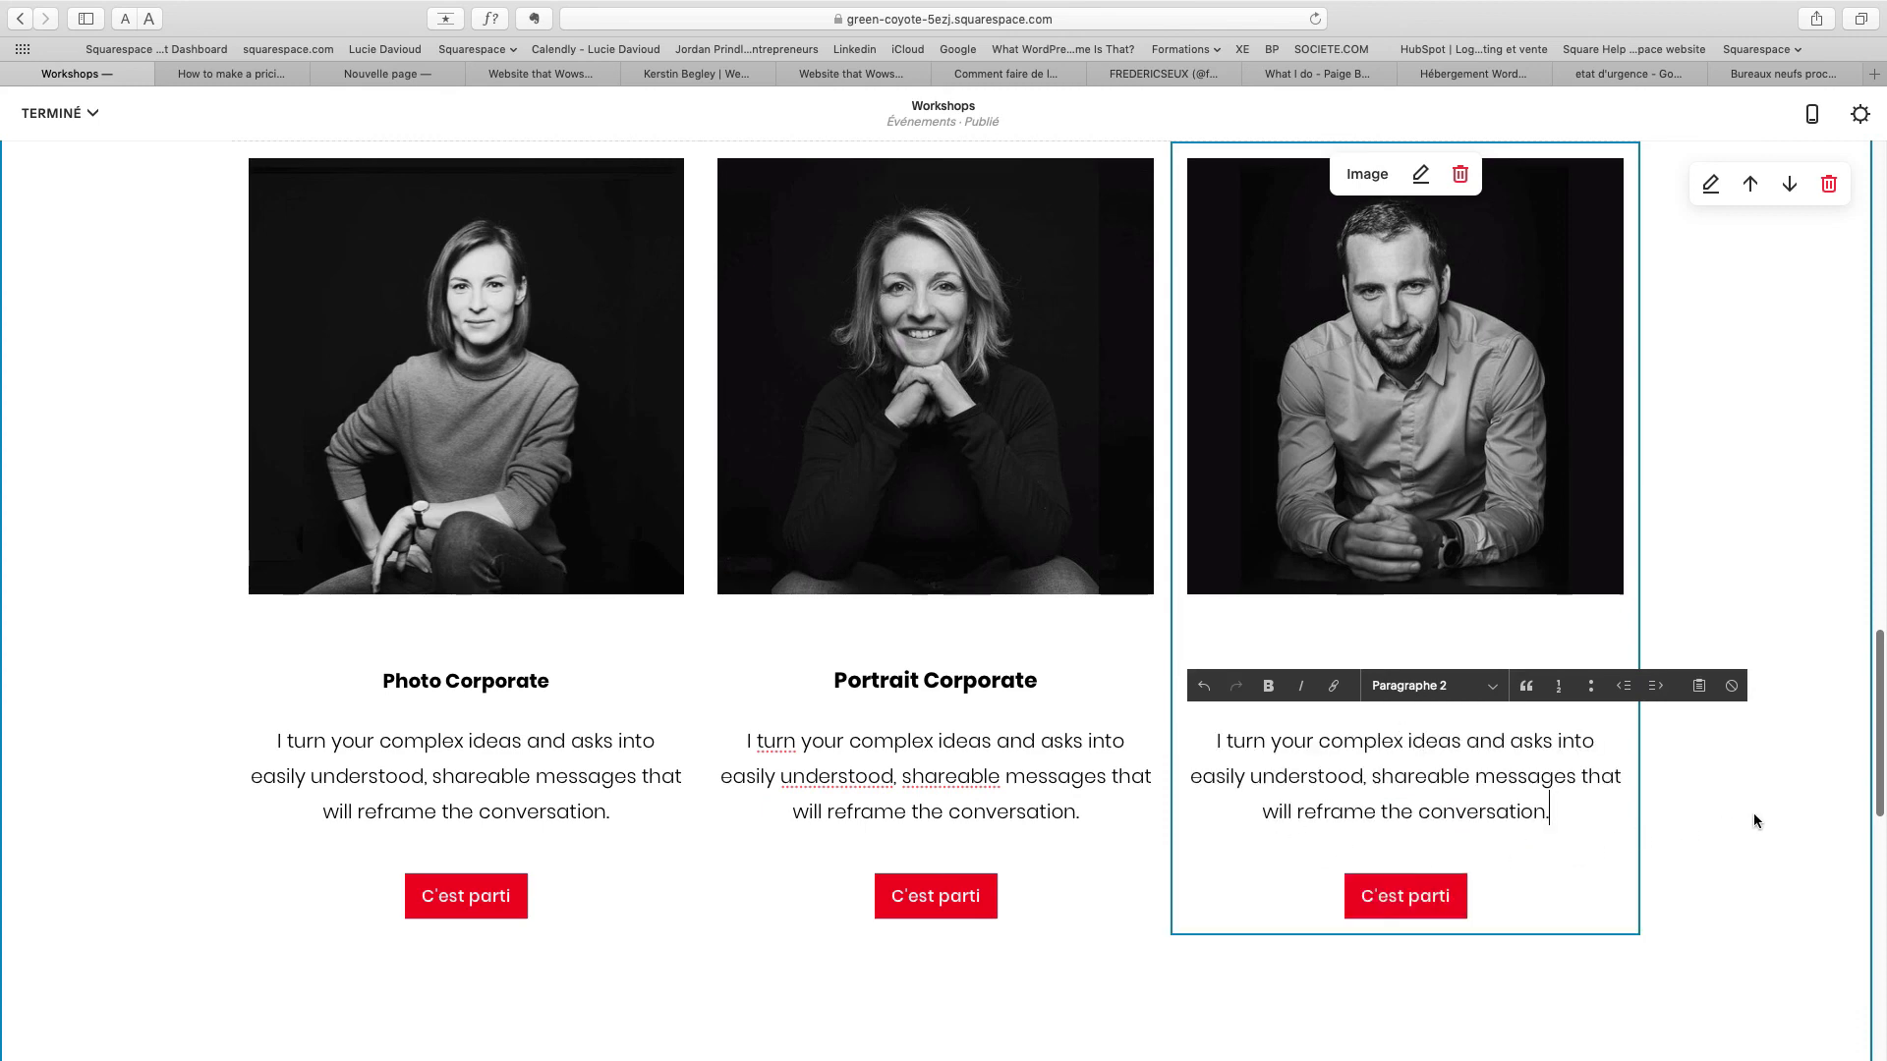
# Make the words "shareable messages" bold and italic in the middle image block's paragraph.
pyautogui.scroll(3, 1751, 822)
pyautogui.scroll(-1, 1747, 824)
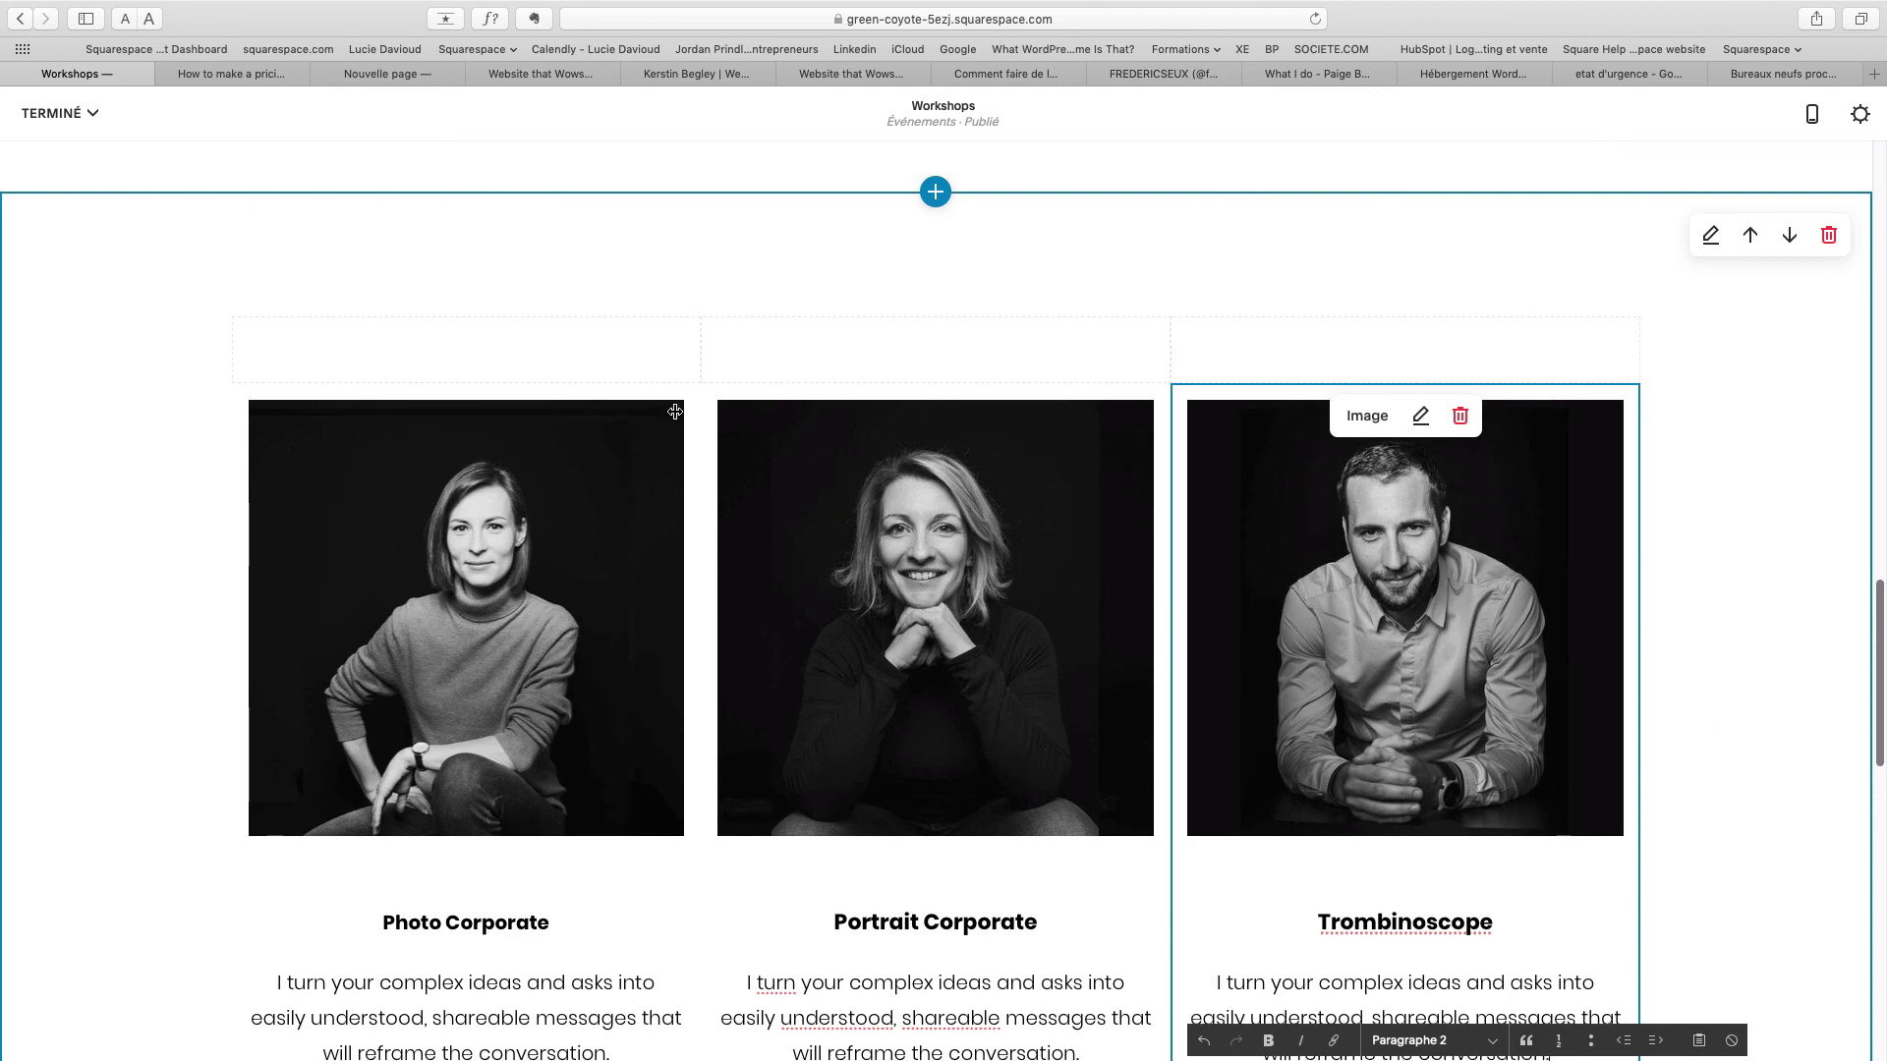
pyautogui.scroll(-4, 1720, 684)
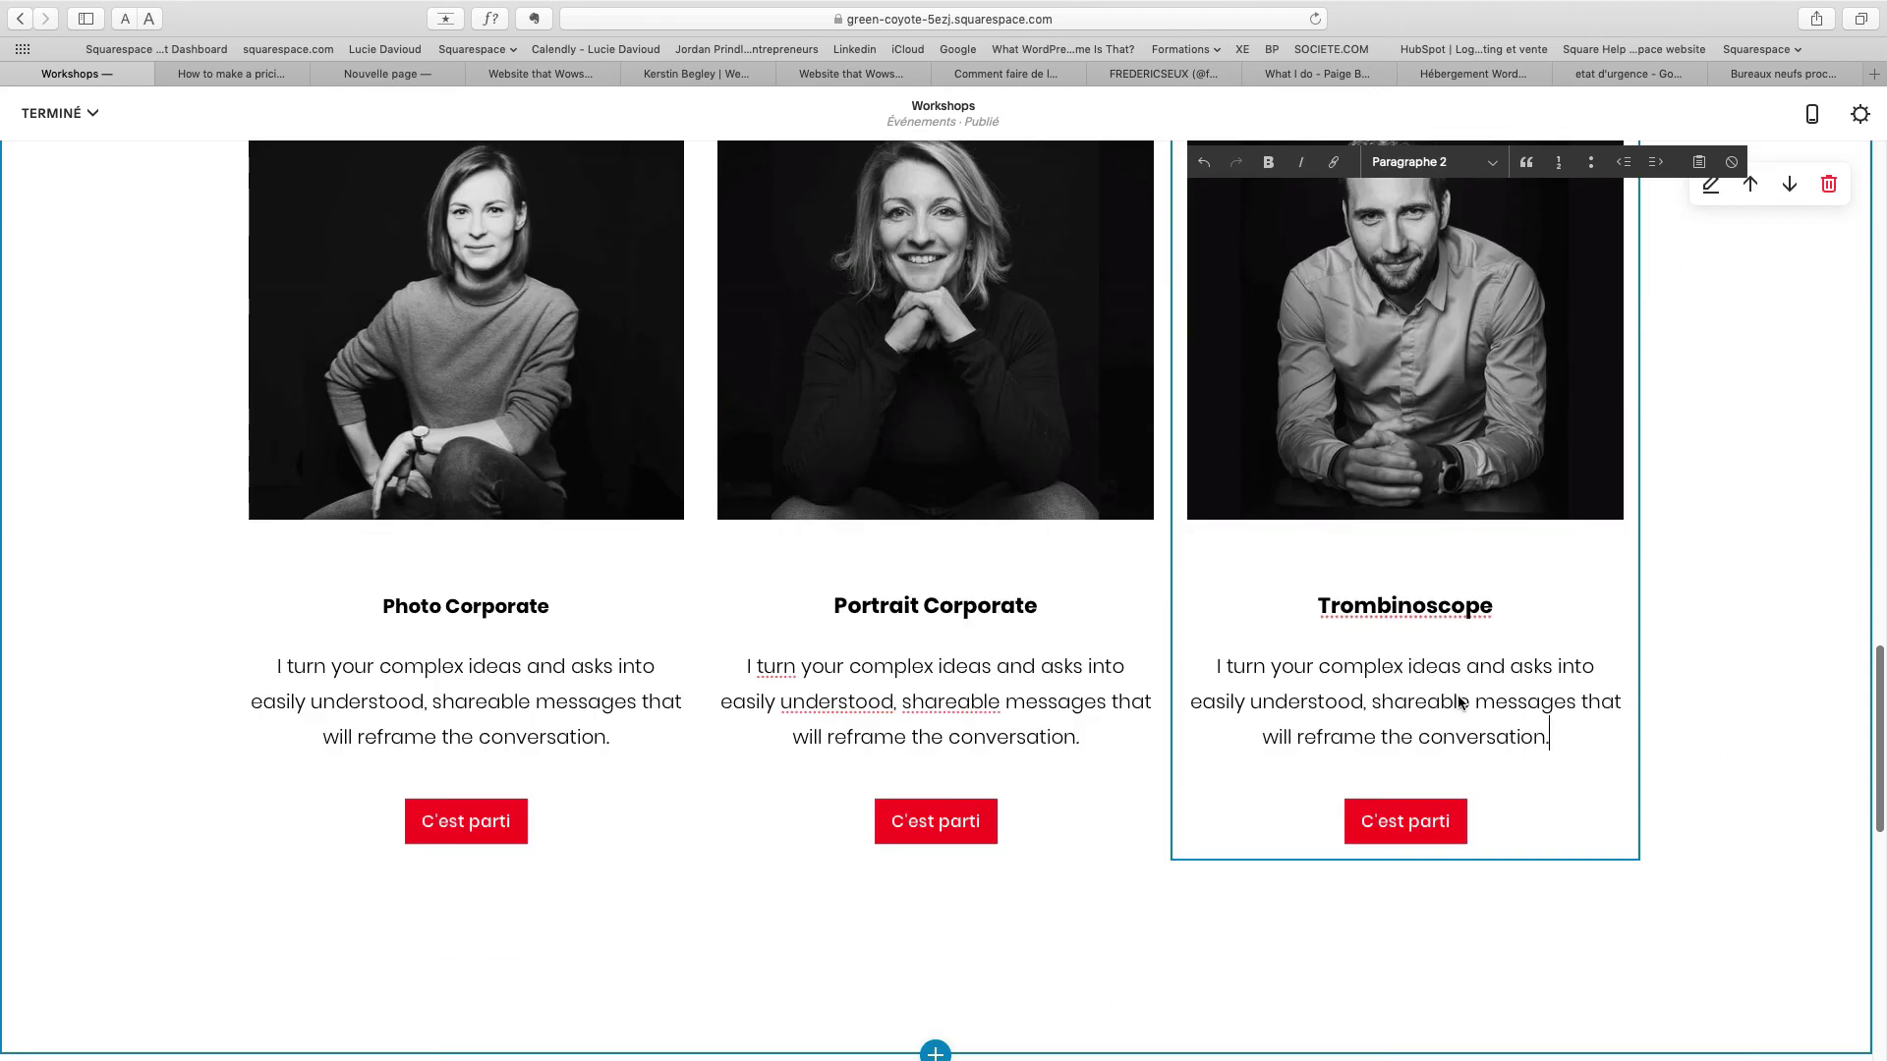
pyautogui.moveTo(1577, 705); pyautogui.dragTo(1370, 712)
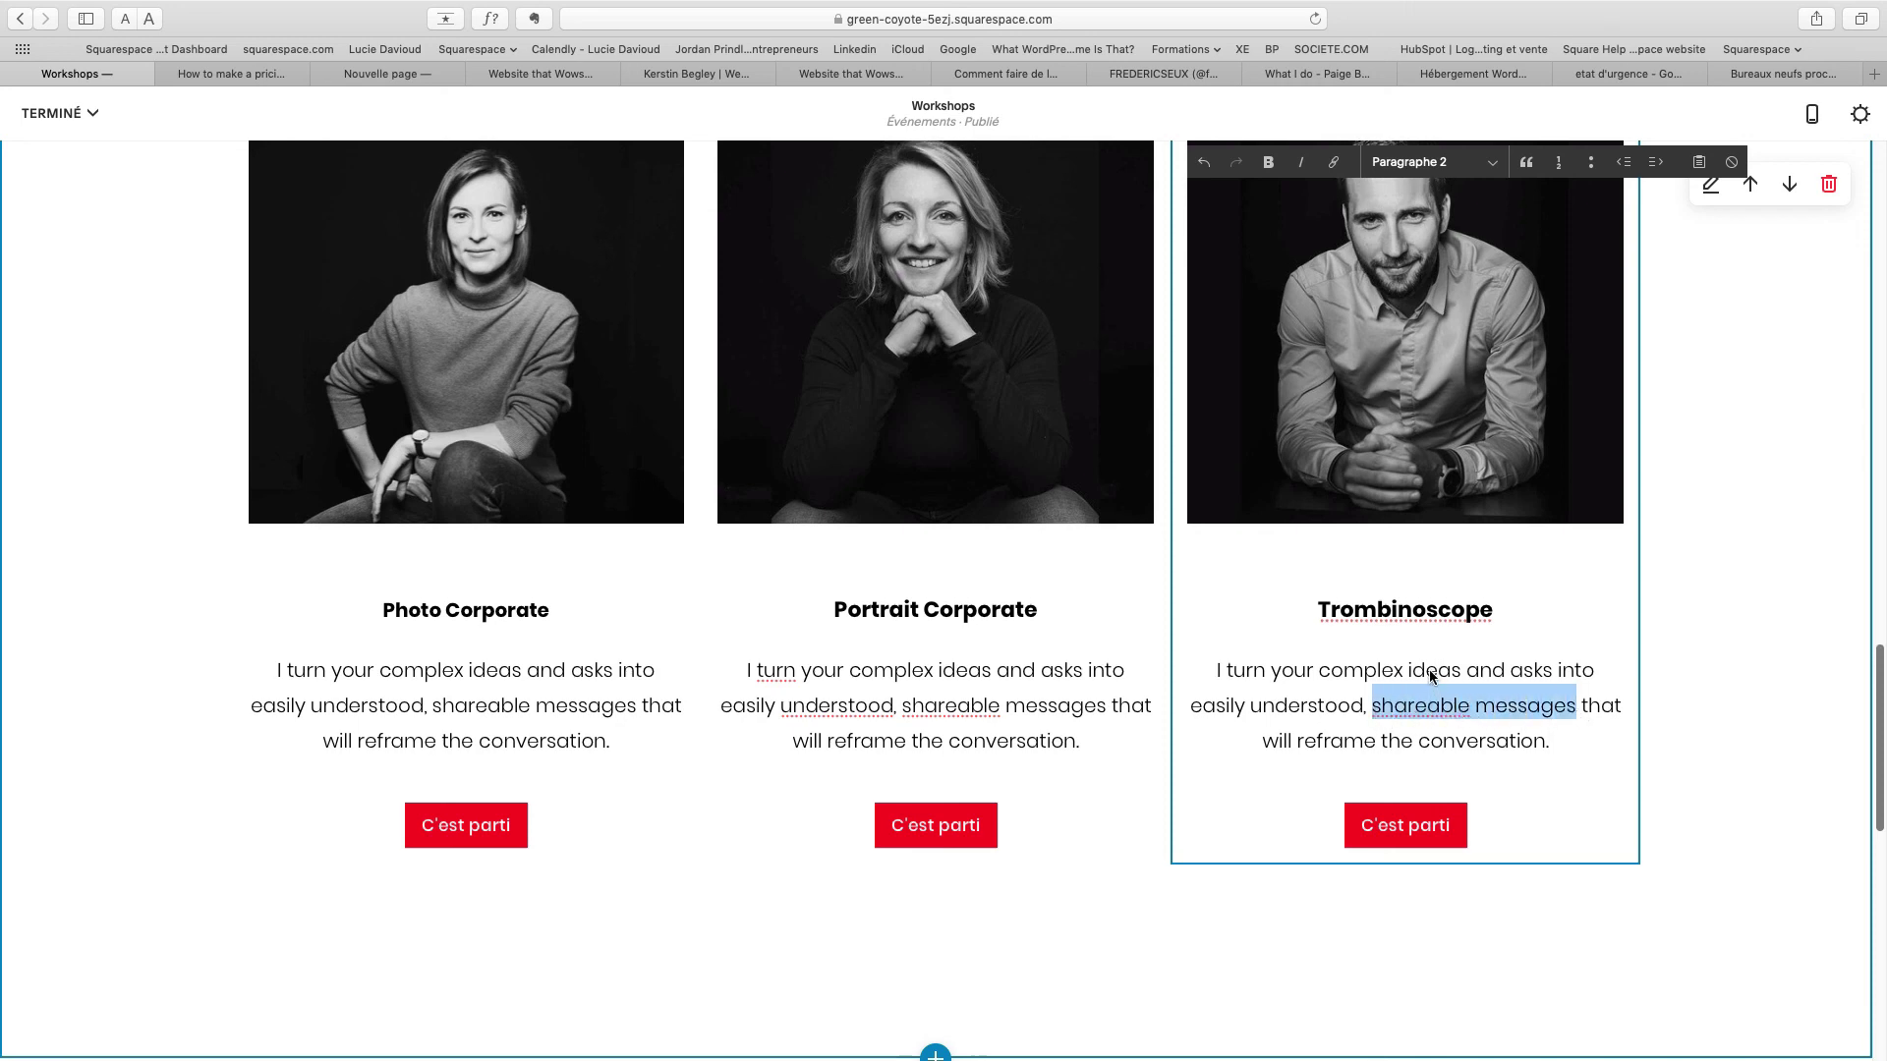
pyautogui.click(1362, 697)
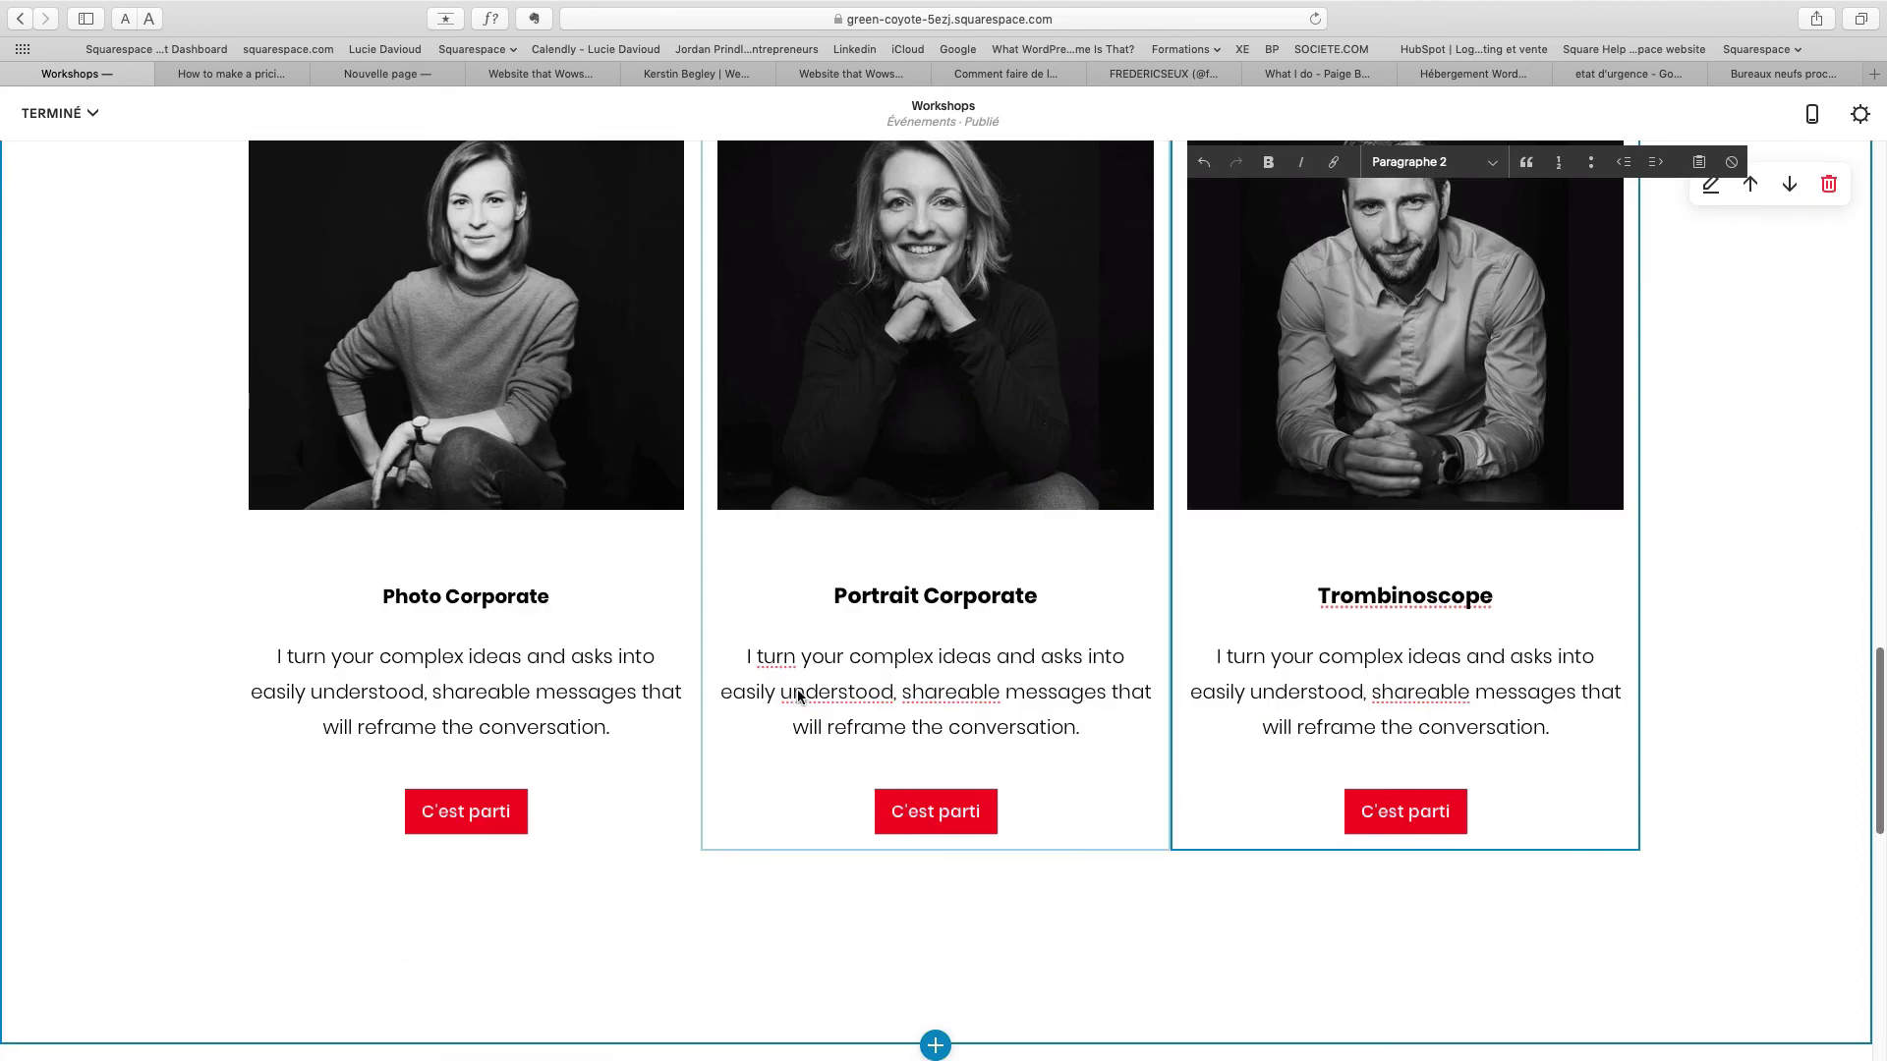
pyautogui.click(884, 696)
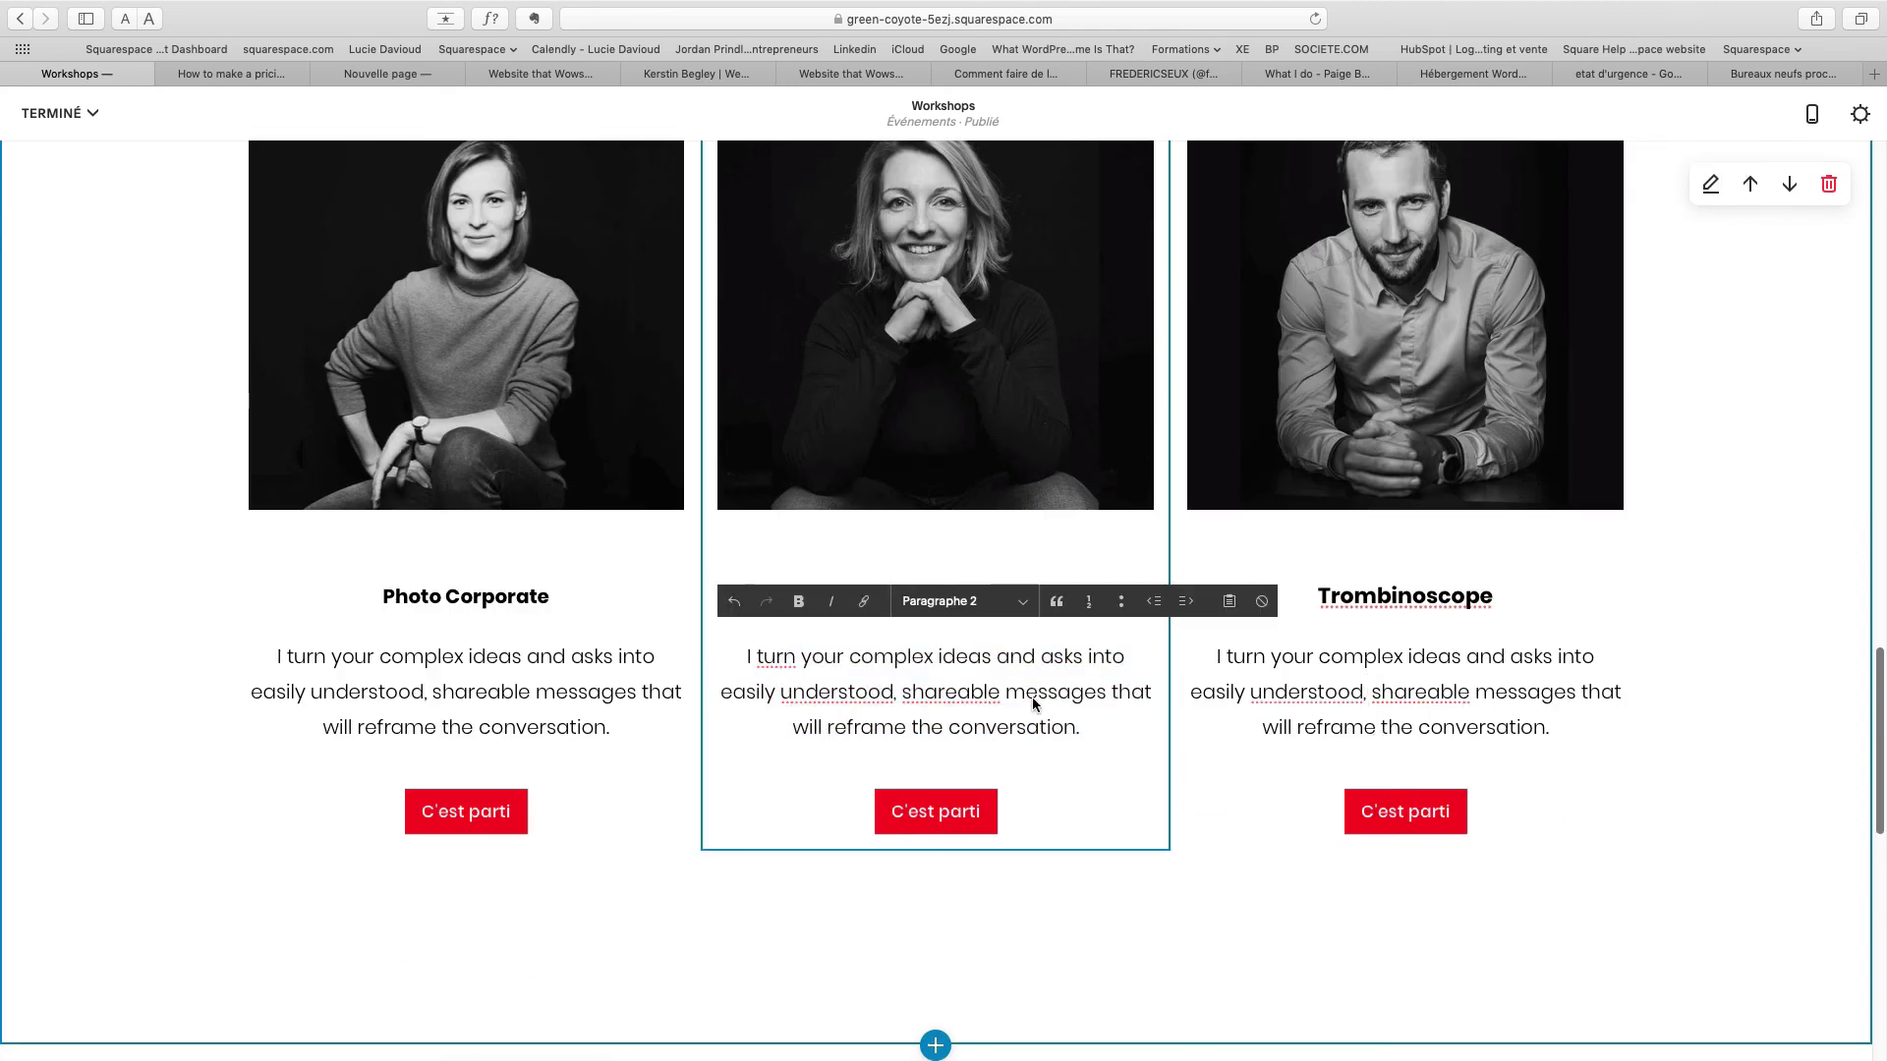
pyautogui.moveTo(1106, 697); pyautogui.dragTo(914, 697)
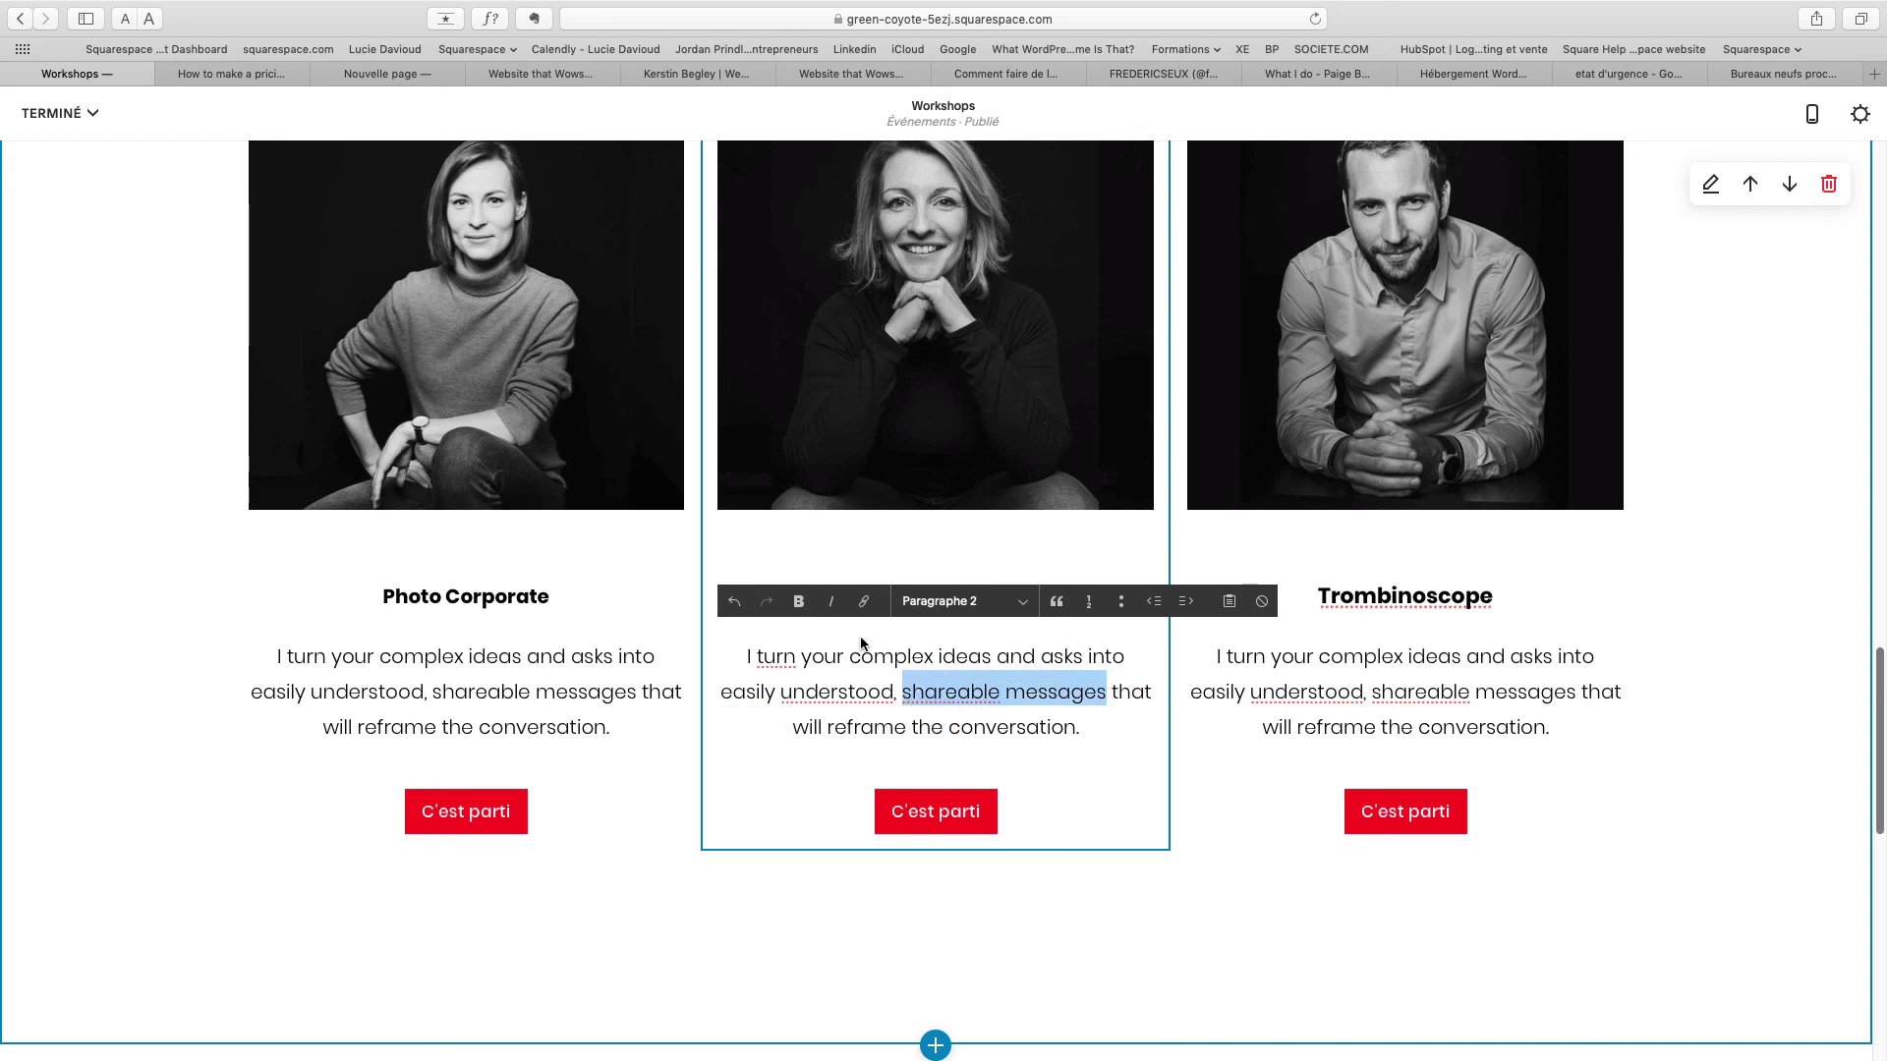
pyautogui.click(833, 602)
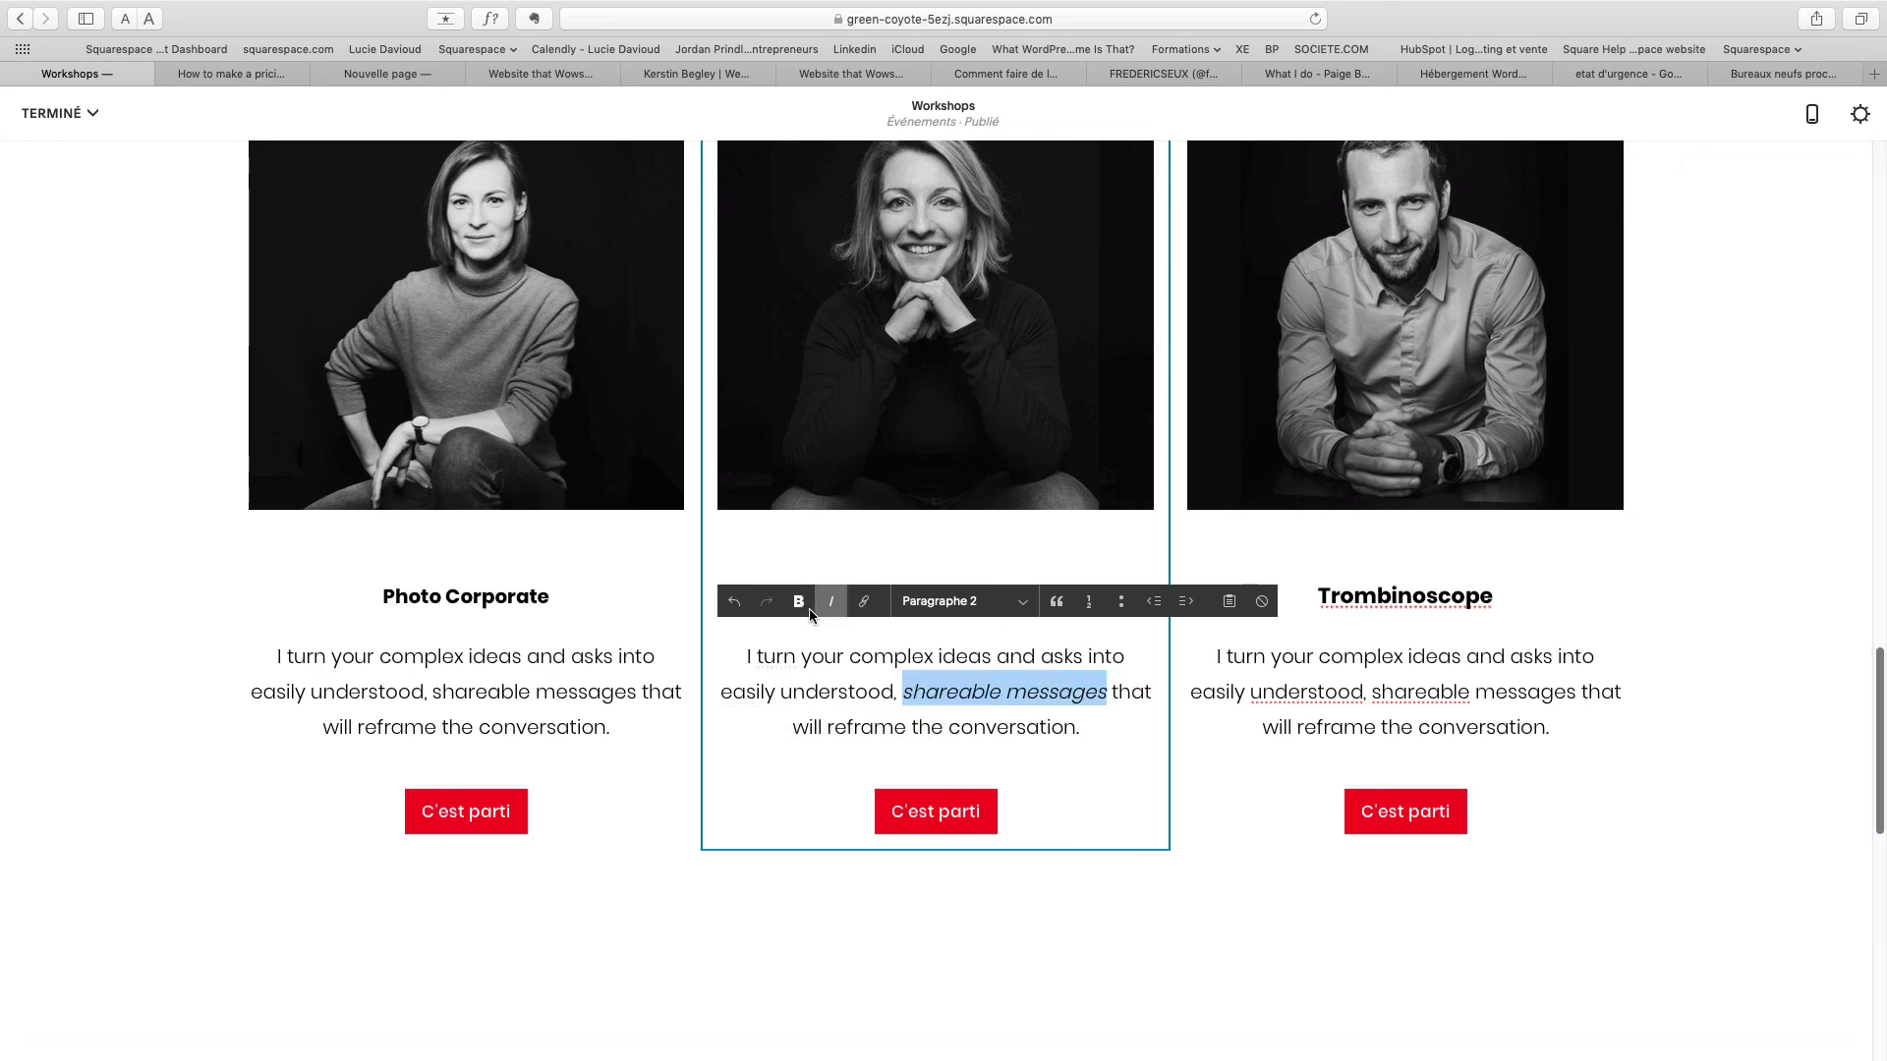
pyautogui.click(813, 610)
# Italicize the word "conversation." at the end of the third image block's paragraph.
pyautogui.click(1416, 728)
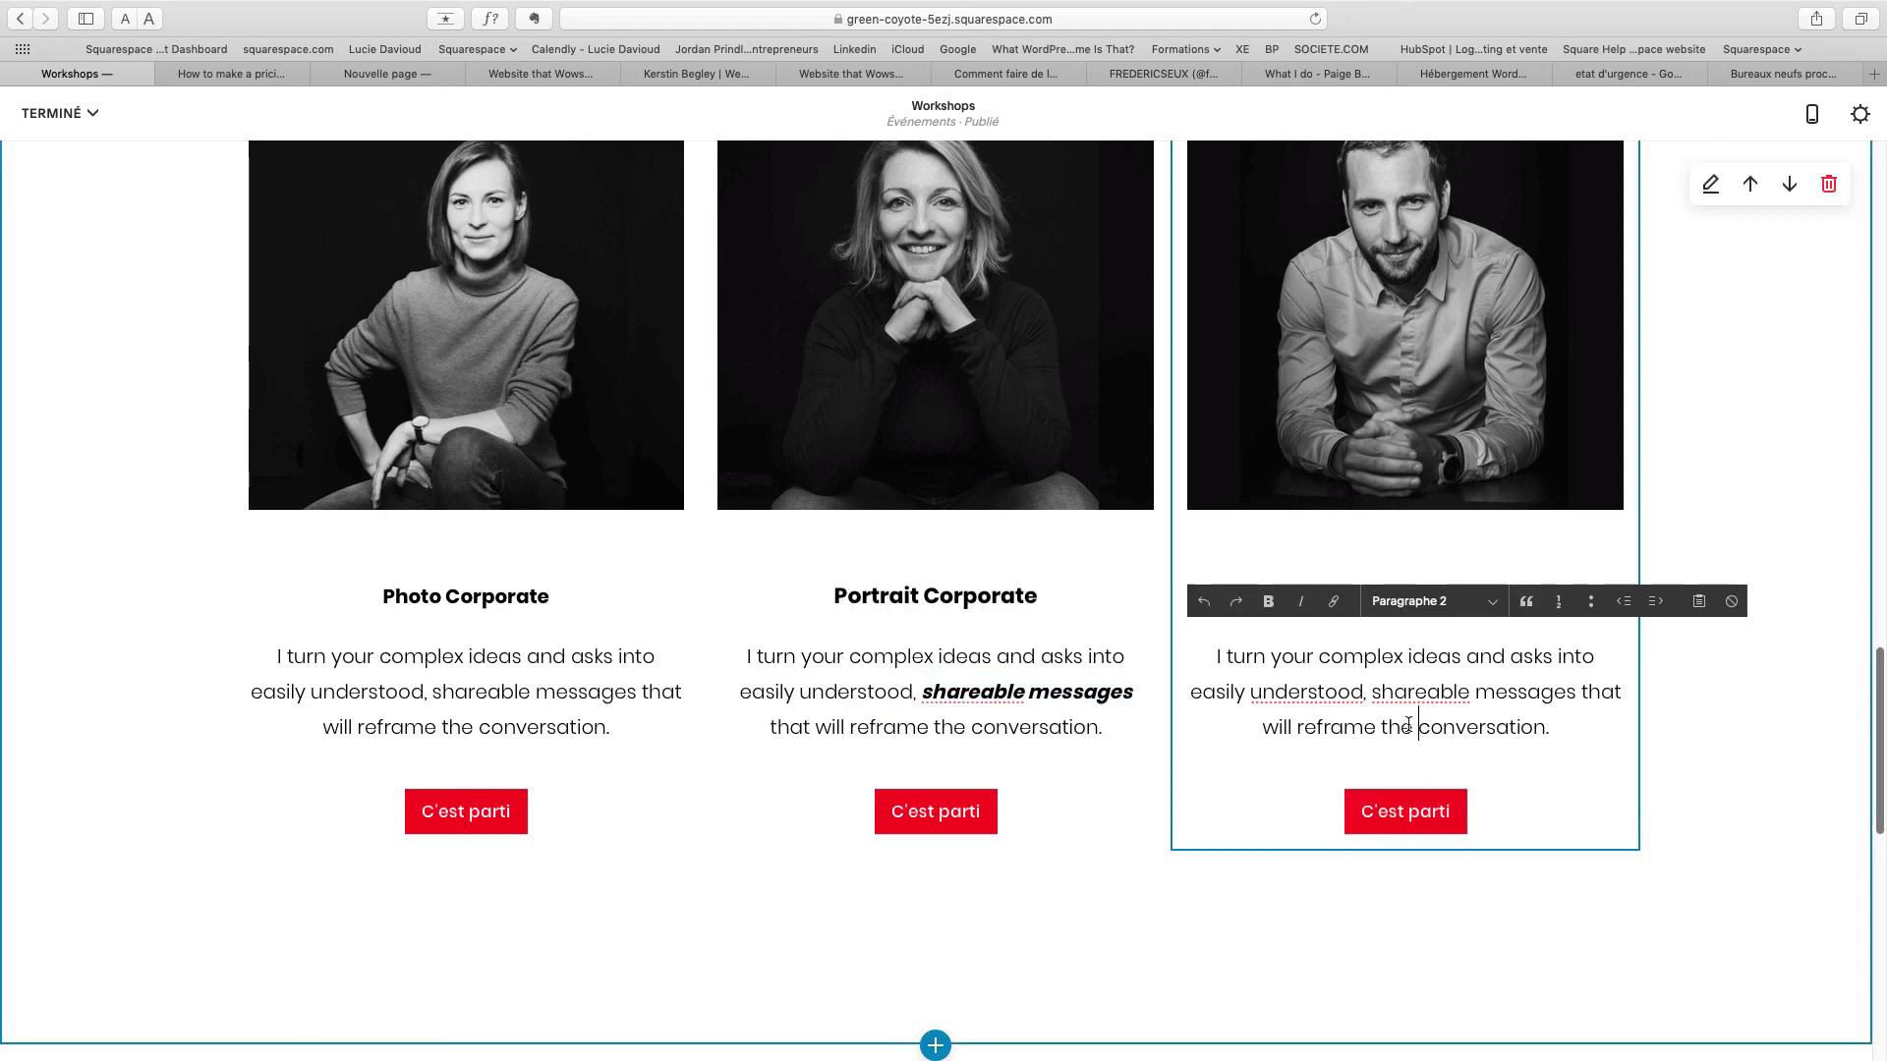
pyautogui.moveTo(1416, 735); pyautogui.dragTo(1567, 733)
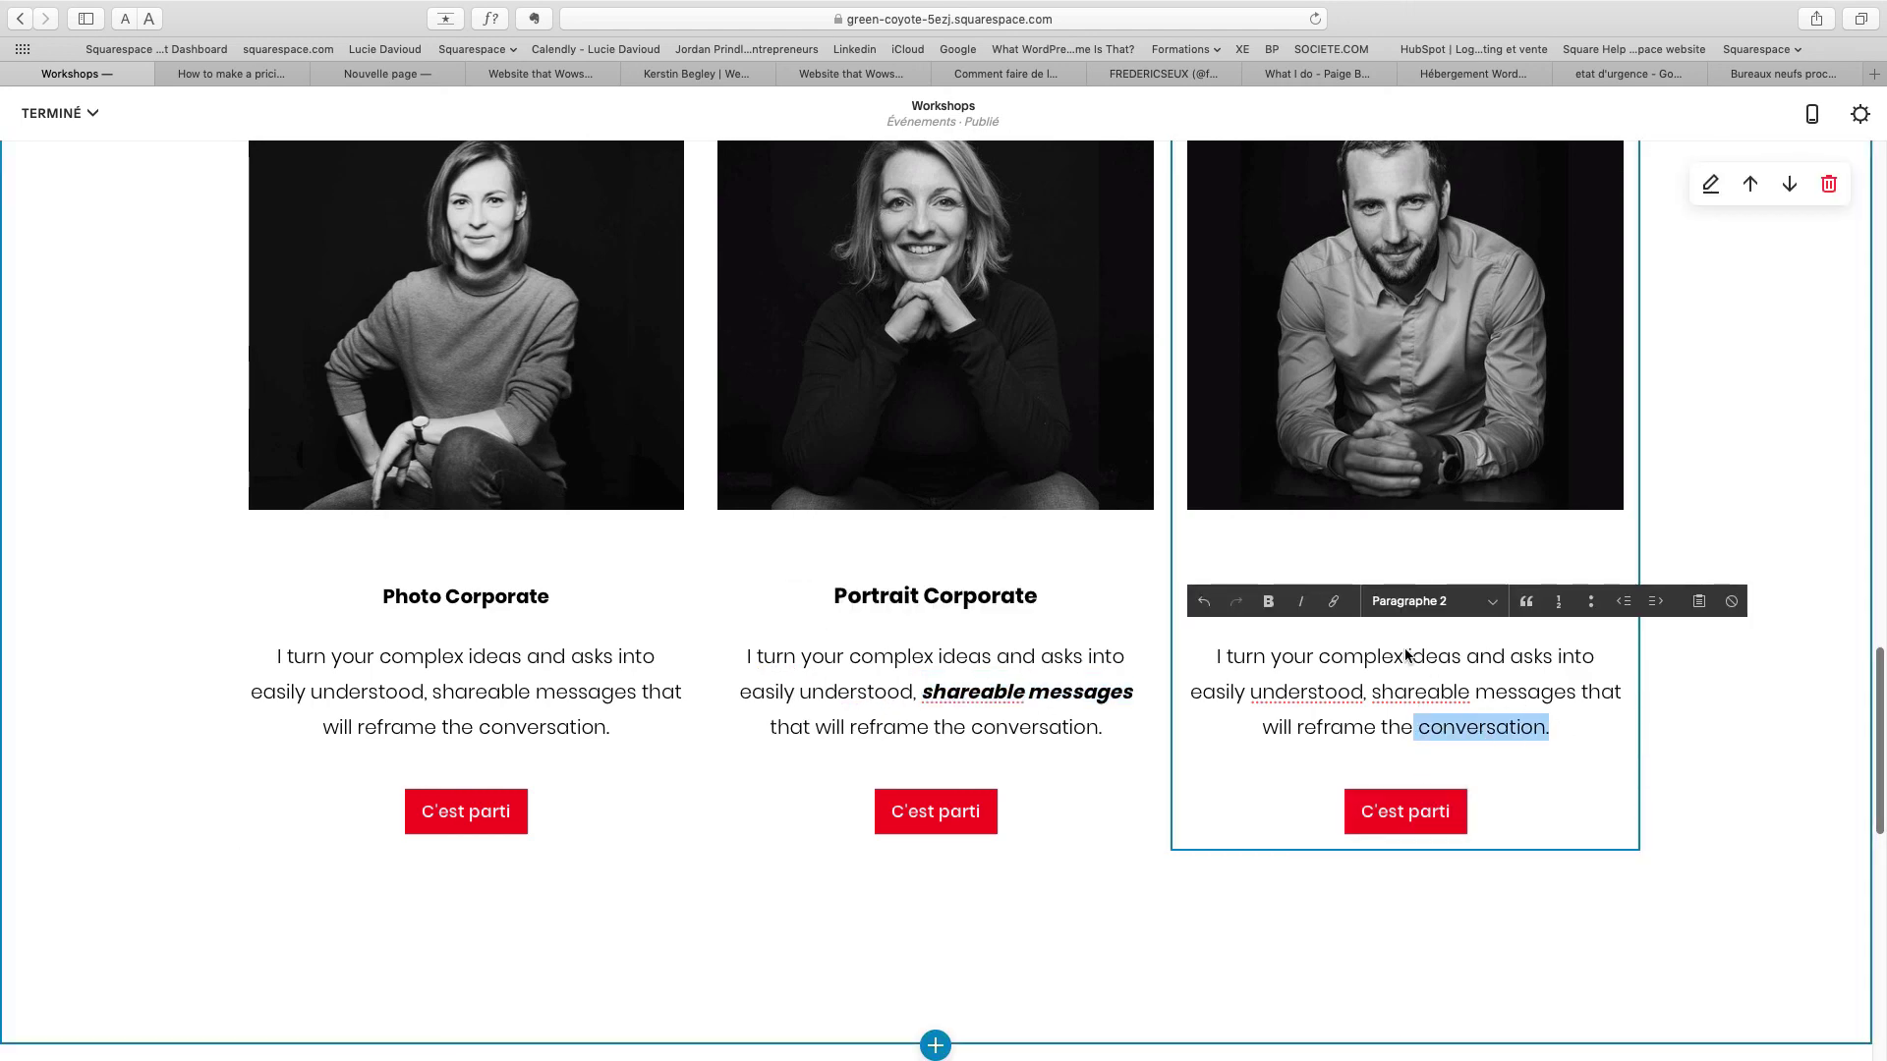
pyautogui.click(1300, 601)
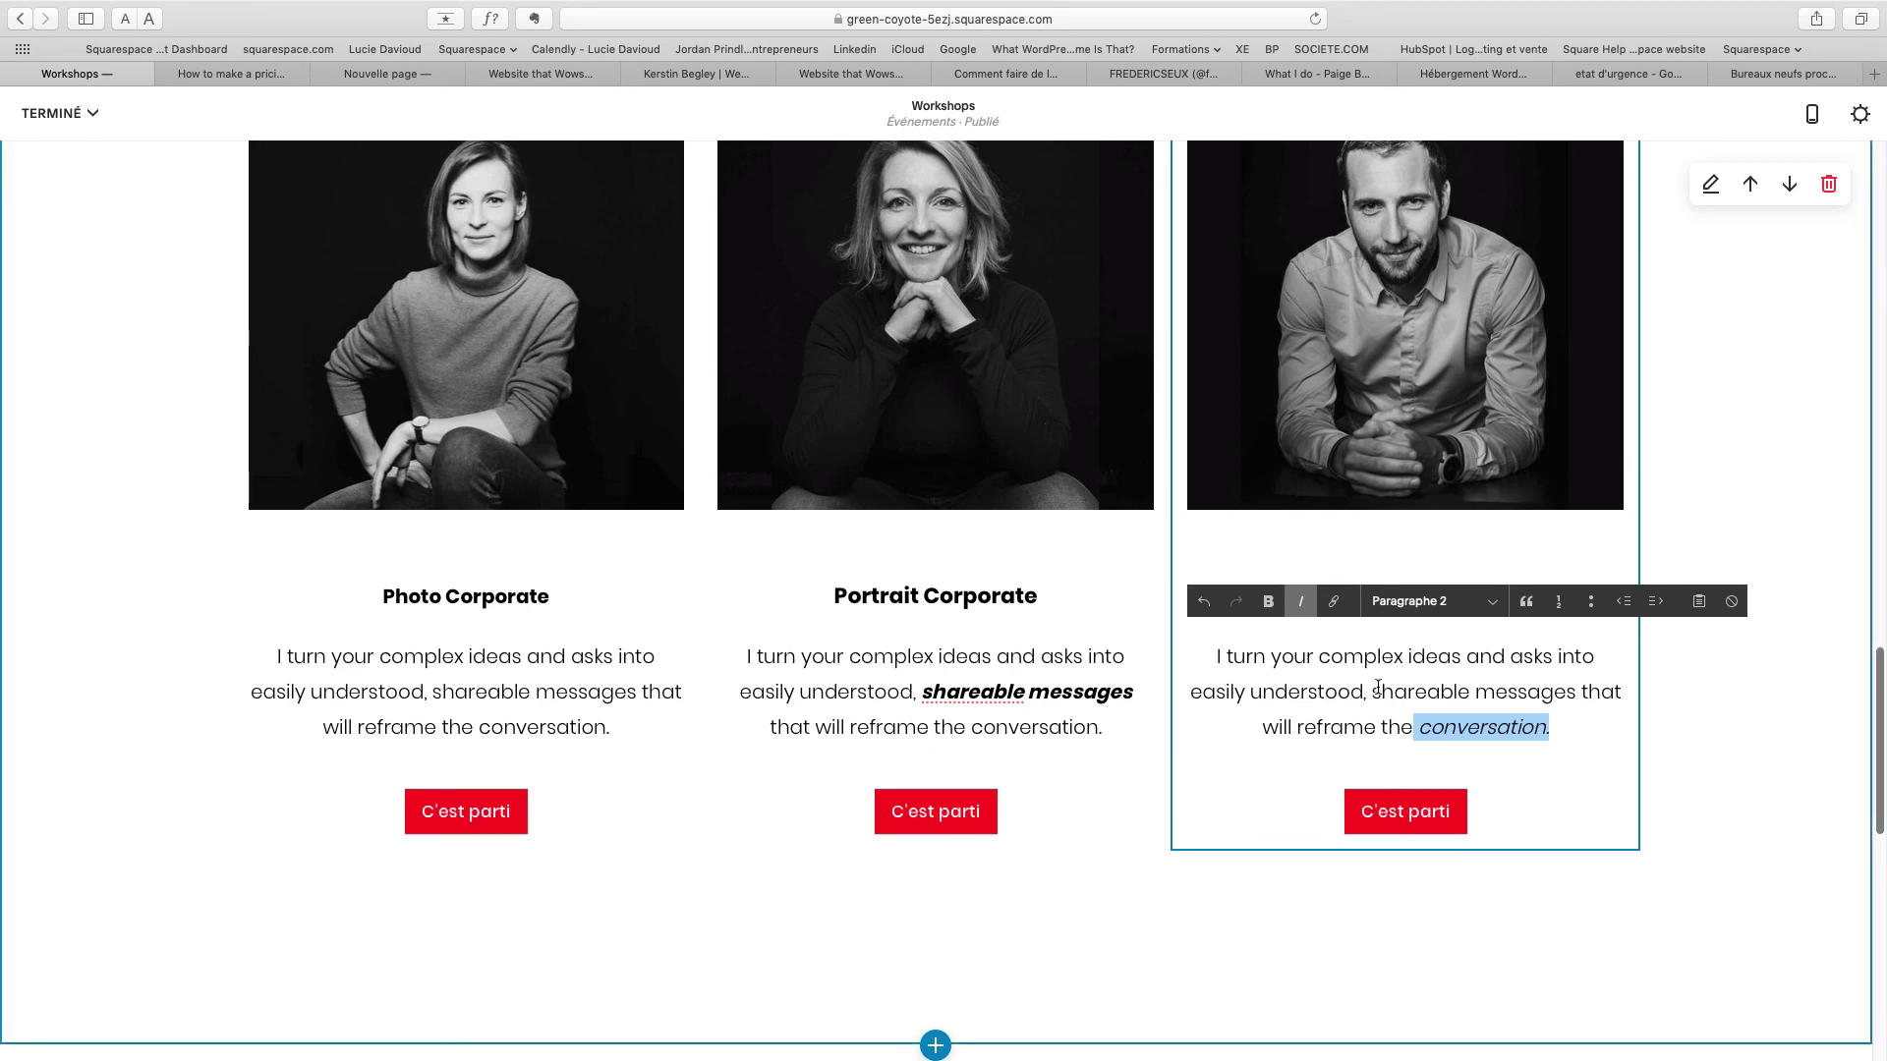
pyautogui.click(619, 639)
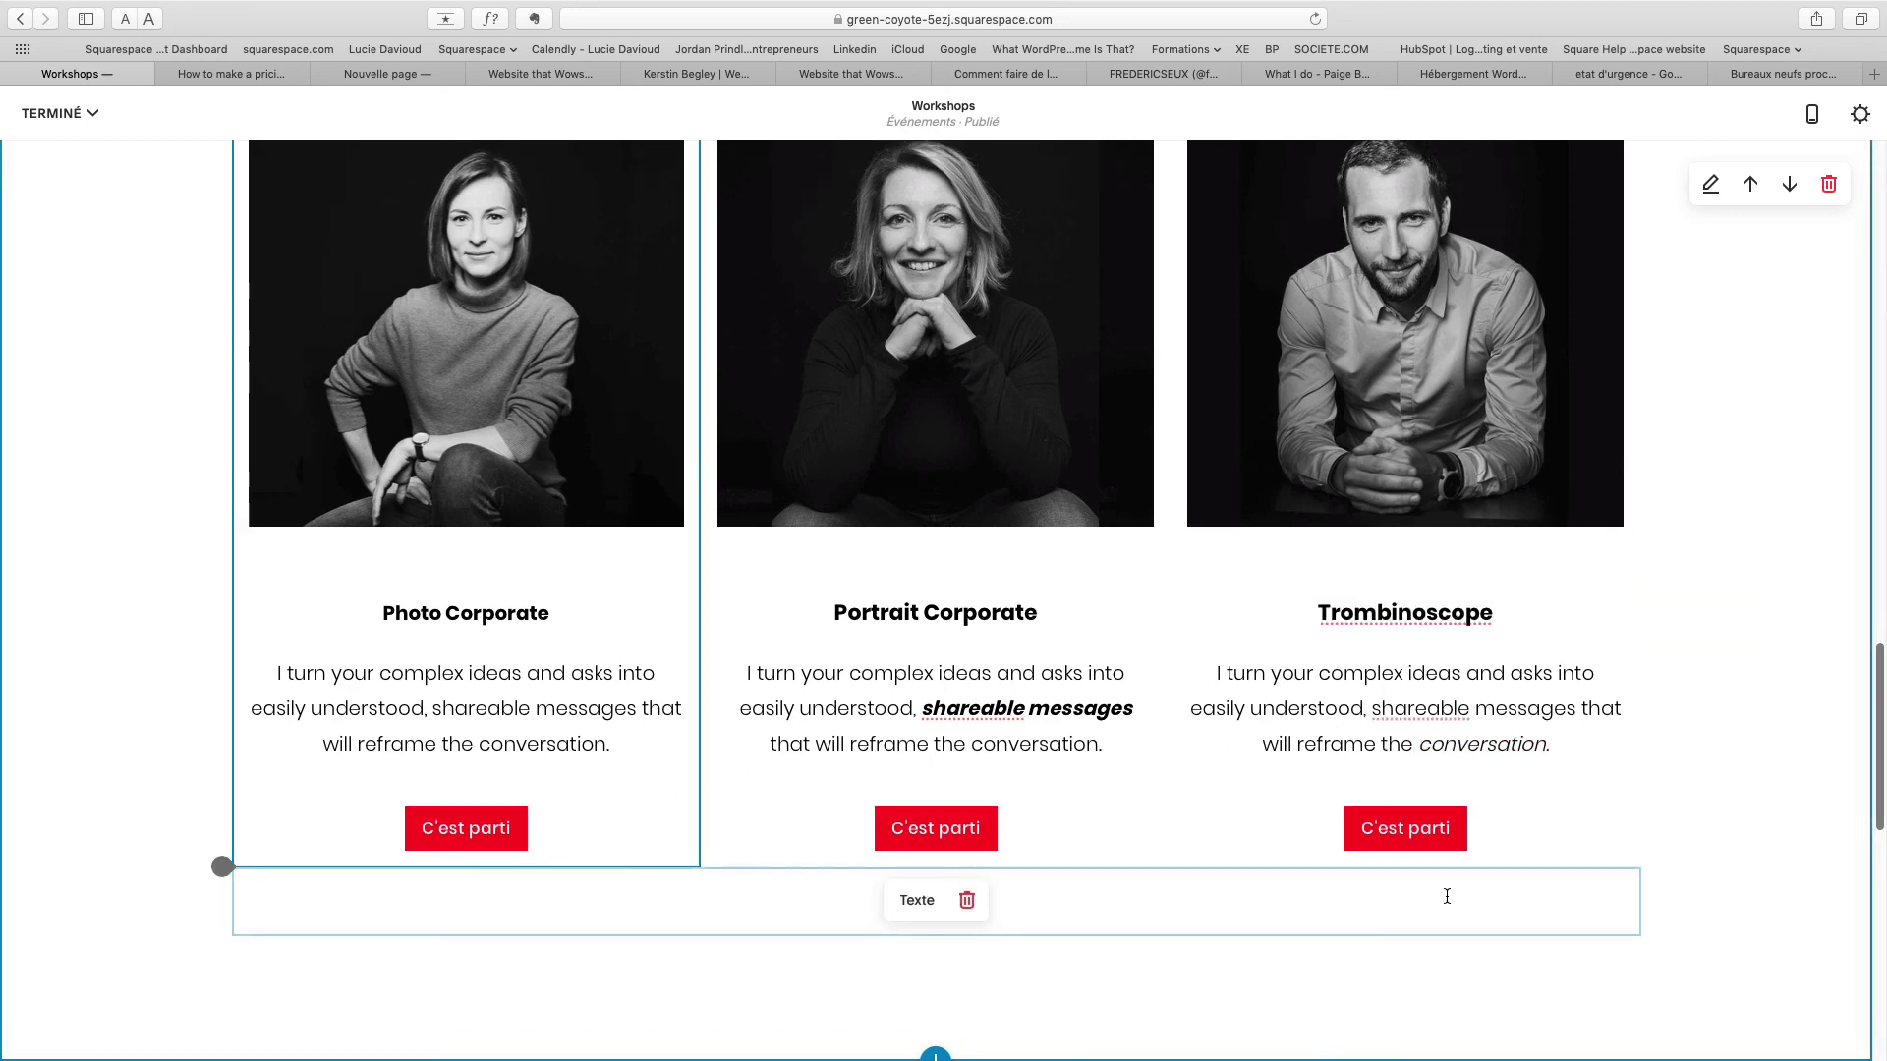
# Finish editing the Workshops page and save the changes.
pyautogui.scroll(3, 1447, 896)
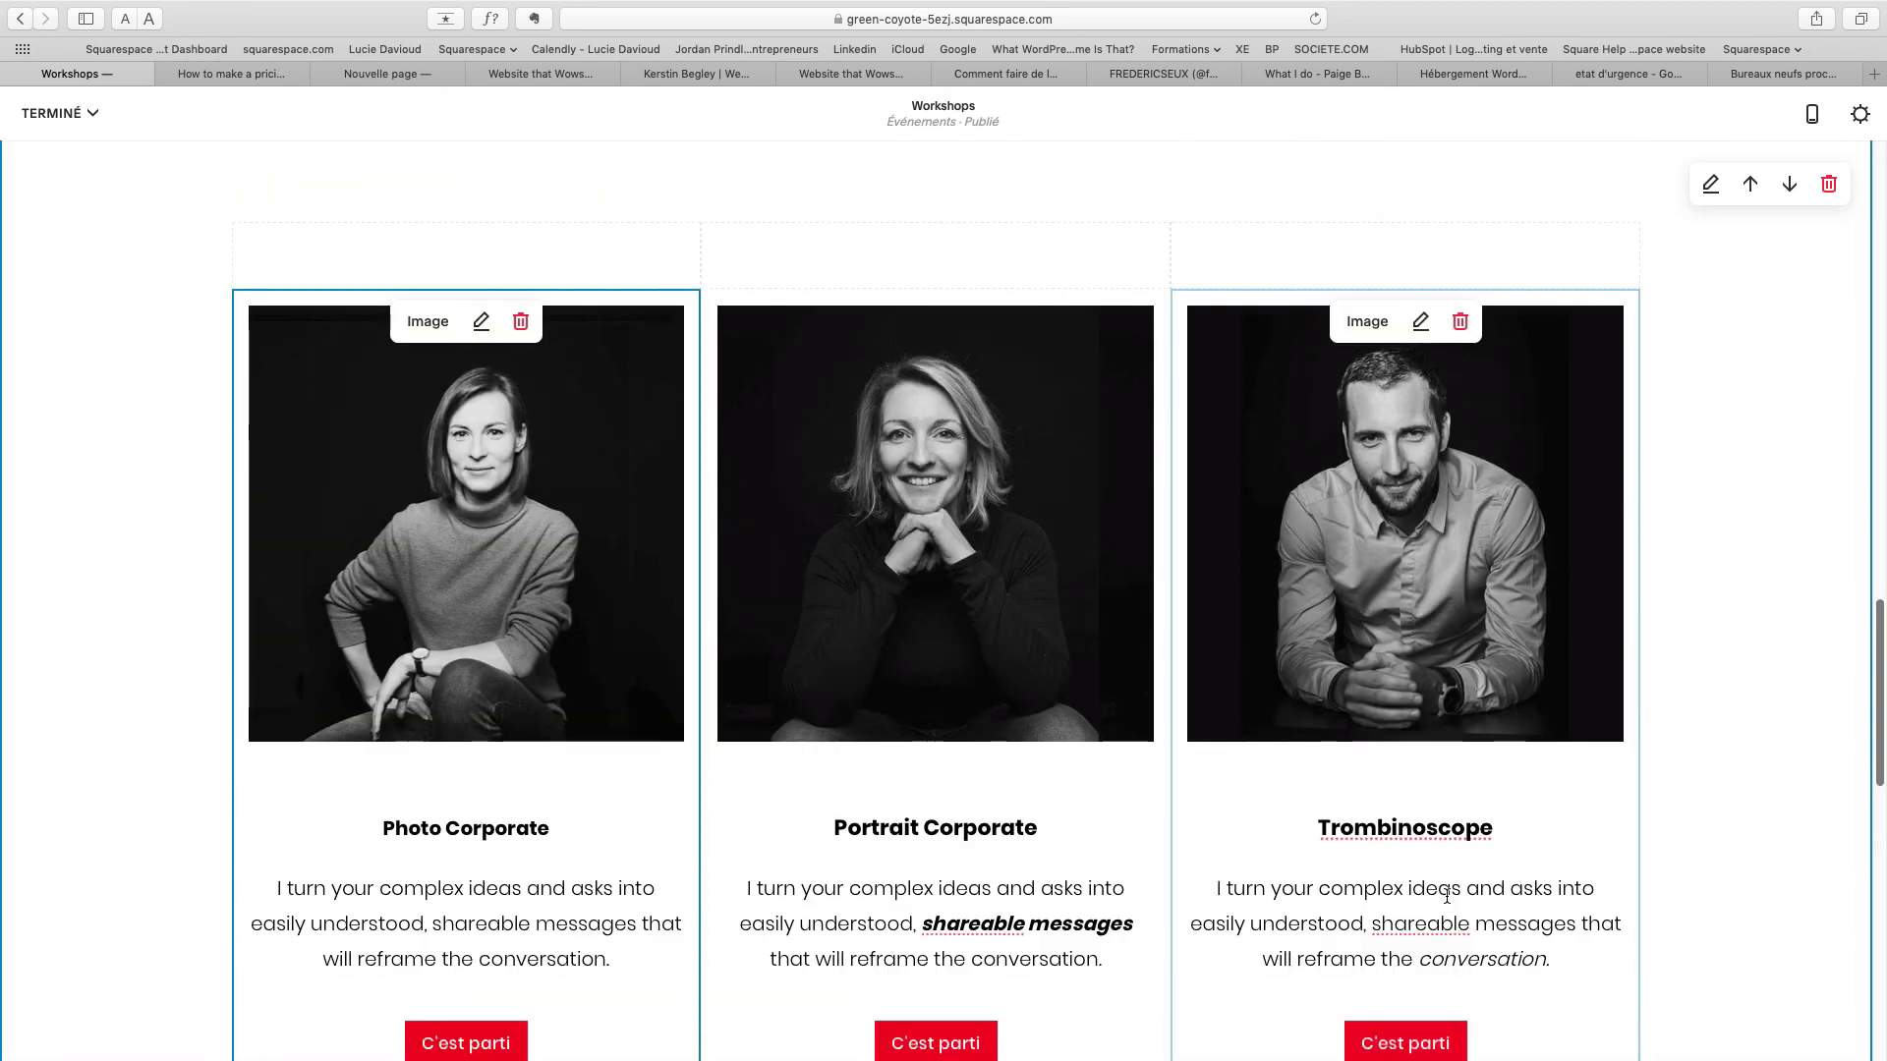
pyautogui.click(57, 113)
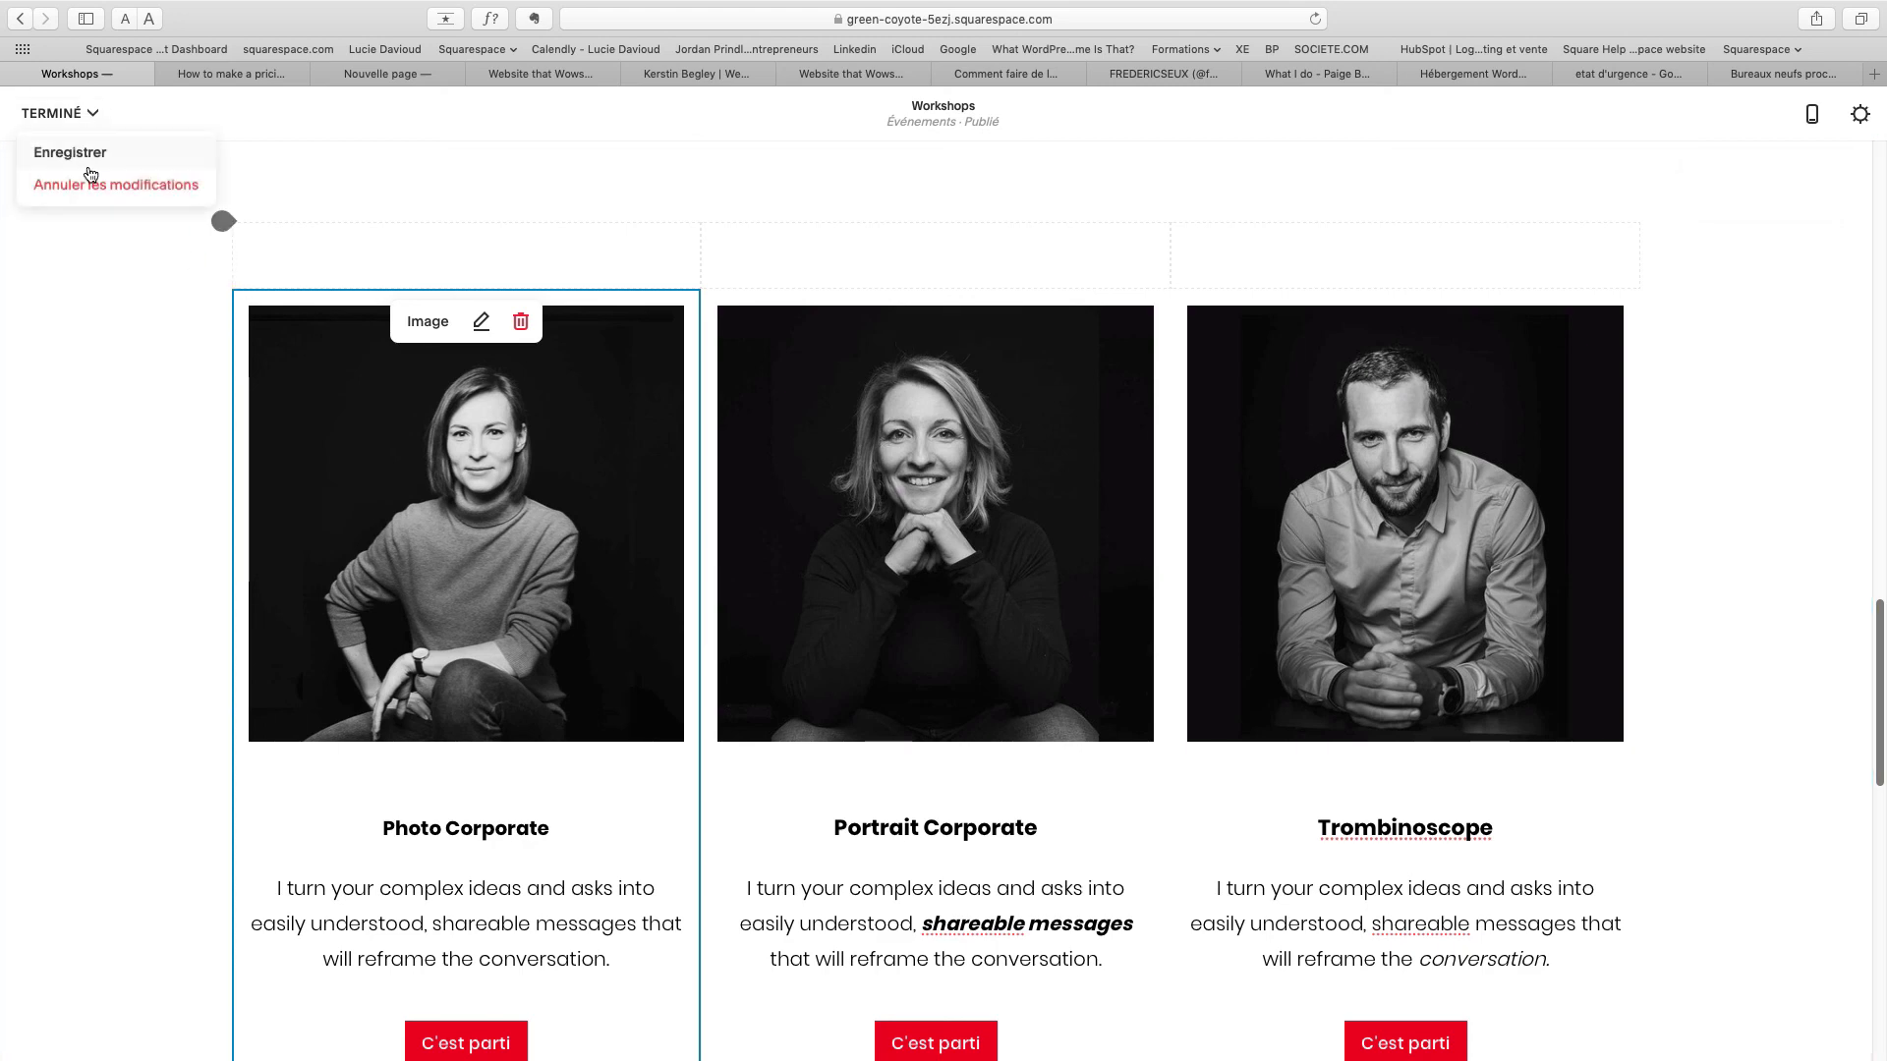
pyautogui.click(89, 155)
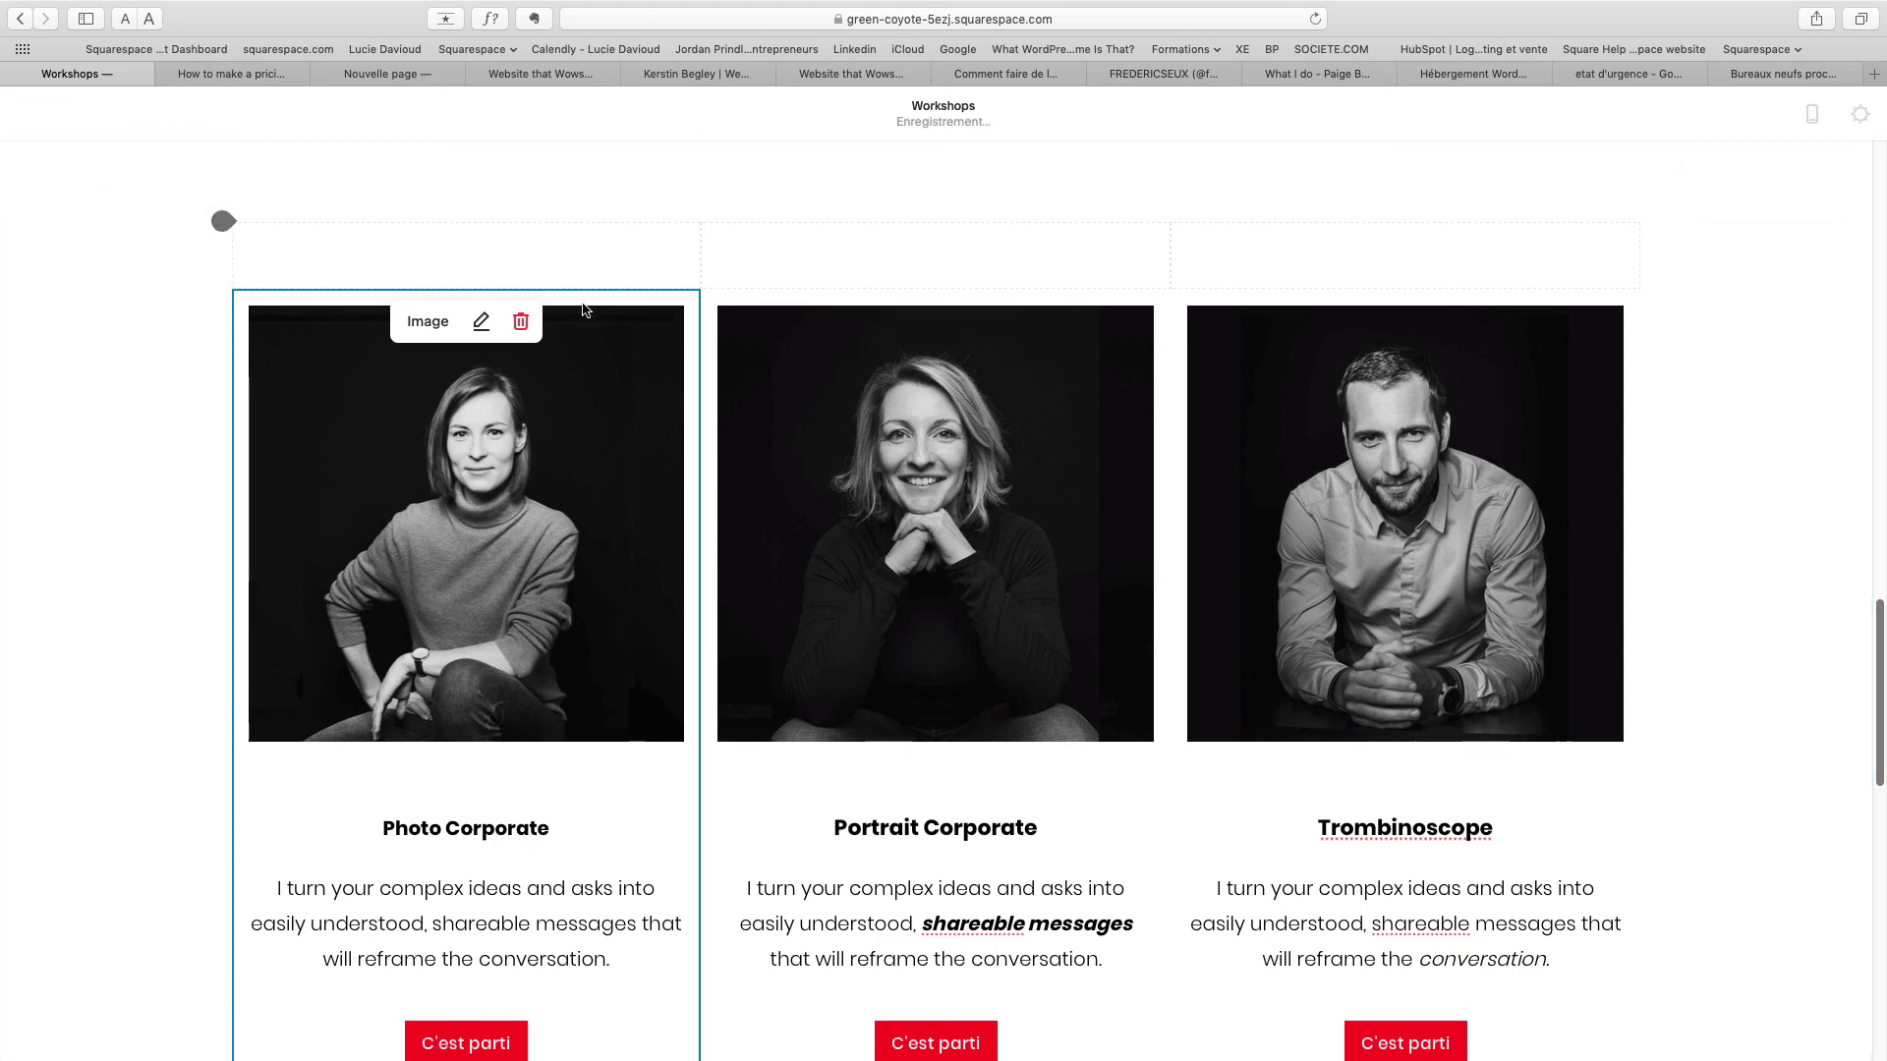